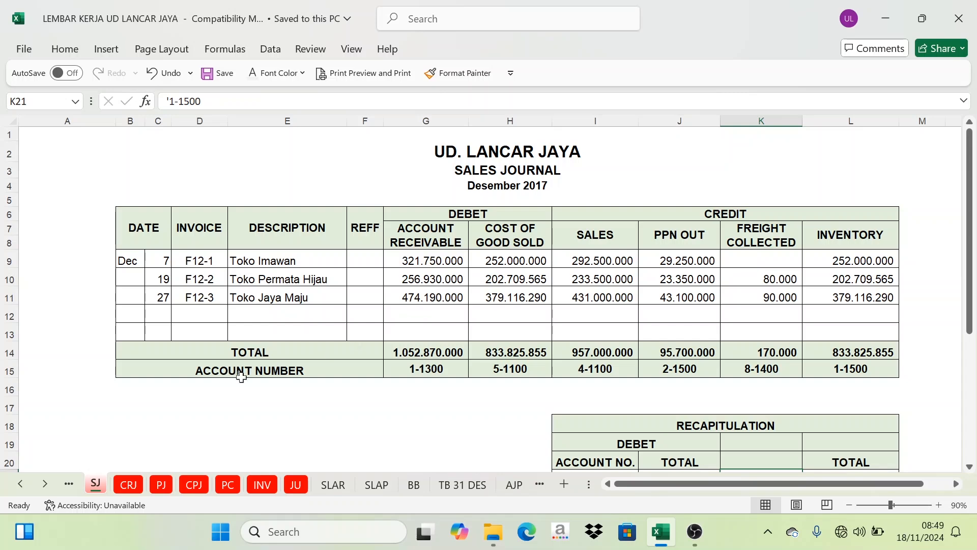
# Look through the Sales Journal and the CRJ, PJ, CPJ, PC and JU journal sheets
pyautogui.scroll(-2, 560, 380)
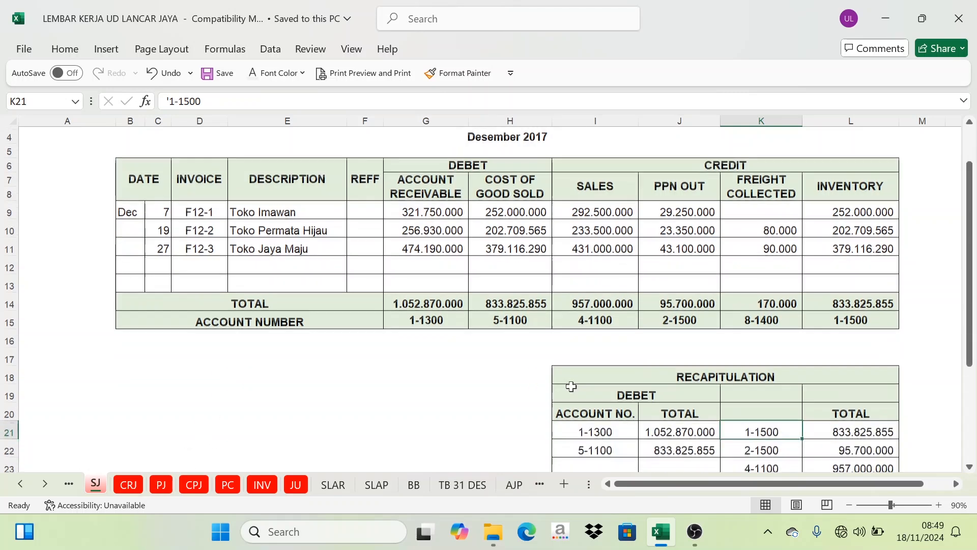
pyautogui.scroll(2, 687, 402)
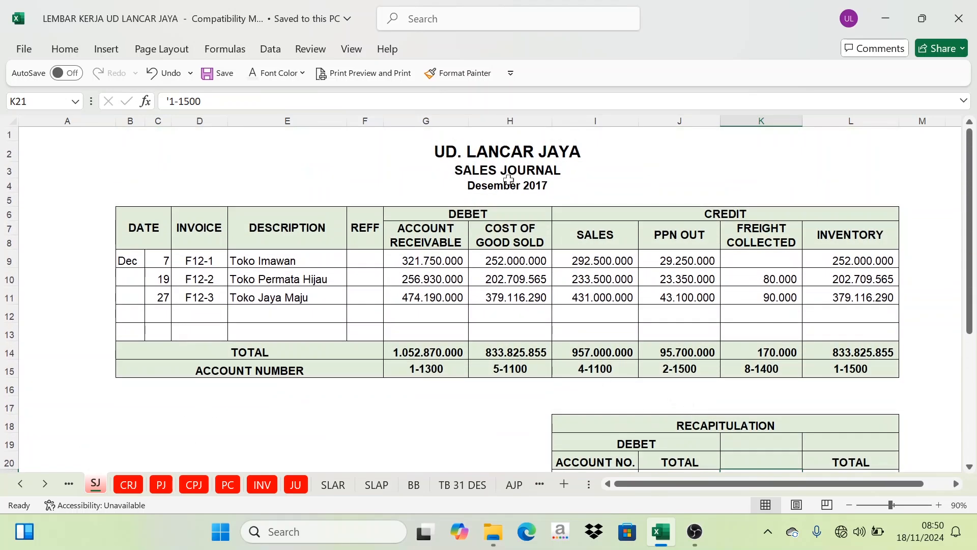
pyautogui.click(139, 486)
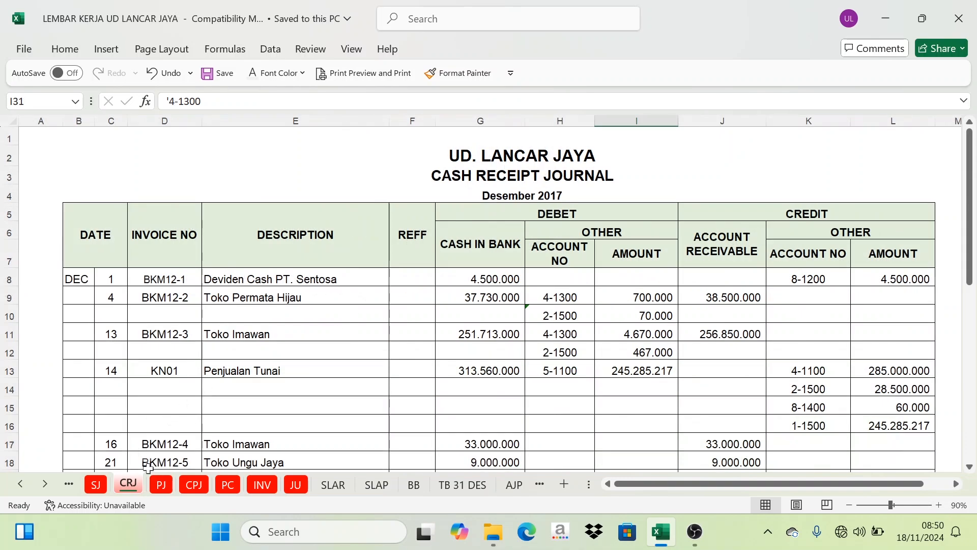
pyautogui.click(160, 485)
pyautogui.click(193, 485)
pyautogui.click(224, 483)
pyautogui.click(295, 485)
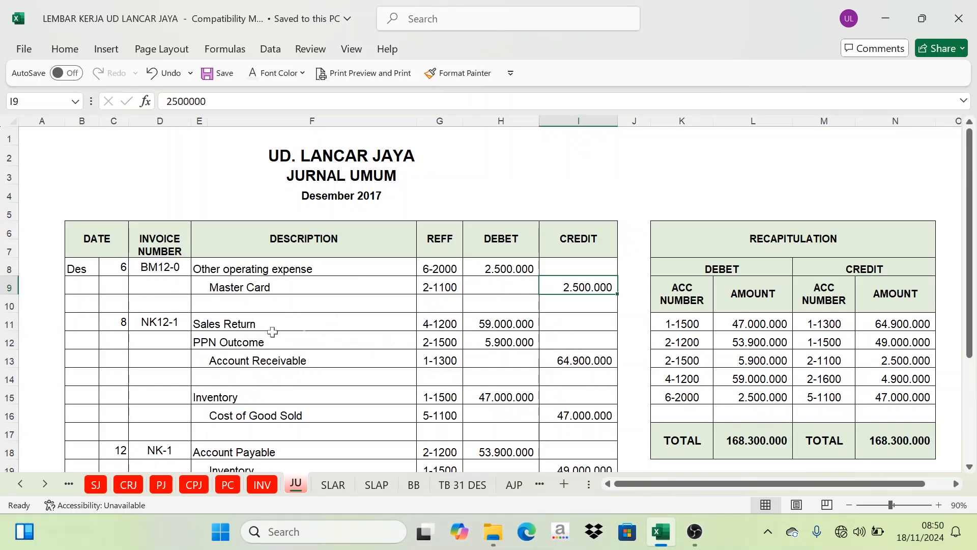
# Examine the Sales Journal's recapitulation rows alongside the JU general journal and the BB general ledger sheet
pyautogui.click(95, 485)
pyautogui.scroll(-1, 674, 365)
pyautogui.scroll(-2, 674, 365)
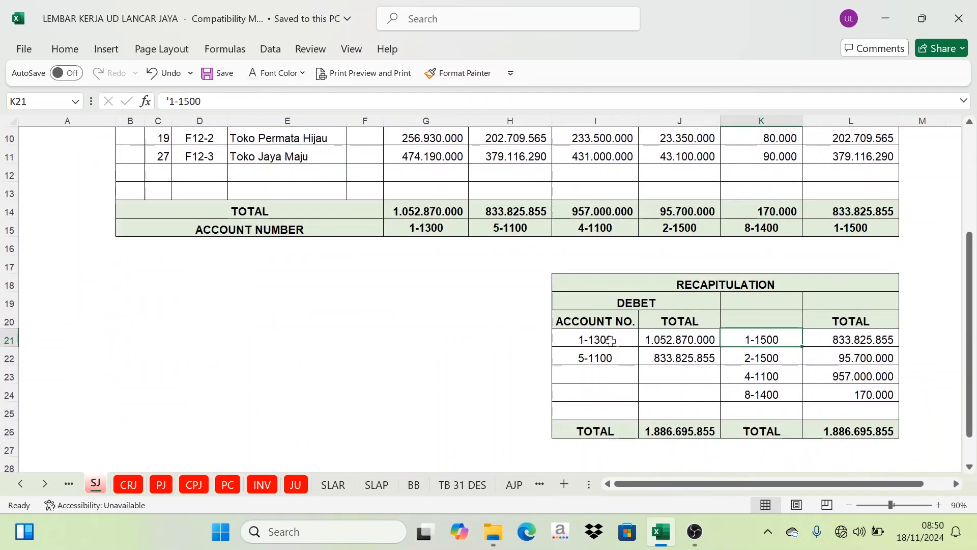
pyautogui.moveTo(610, 339); pyautogui.dragTo(835, 396)
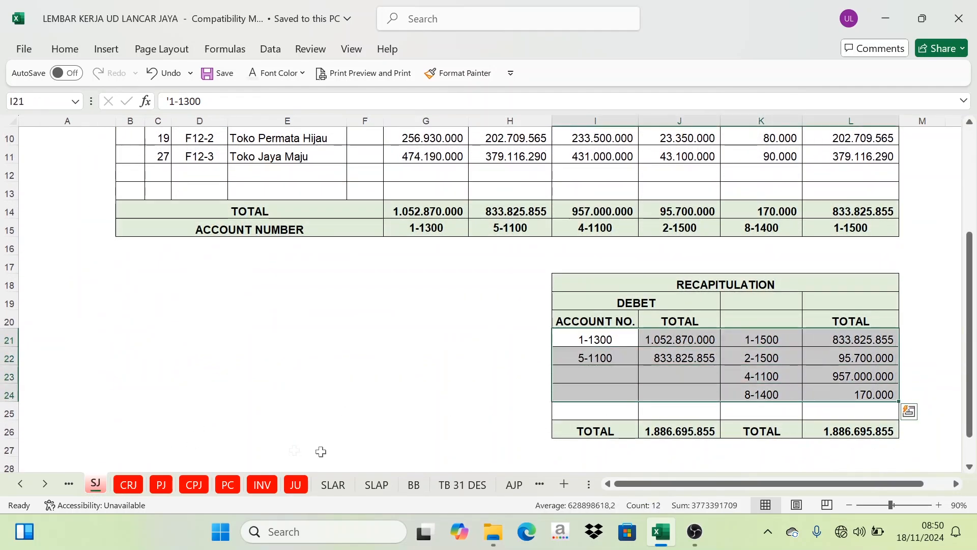
pyautogui.click(413, 484)
pyautogui.press('Up')
pyautogui.press('Up')
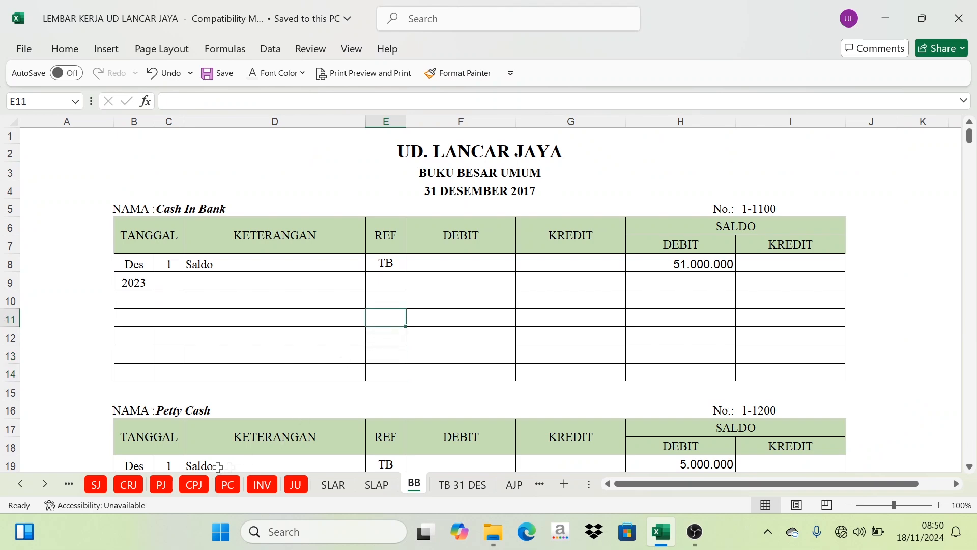
pyautogui.click(95, 485)
pyautogui.scroll(3, 188, 369)
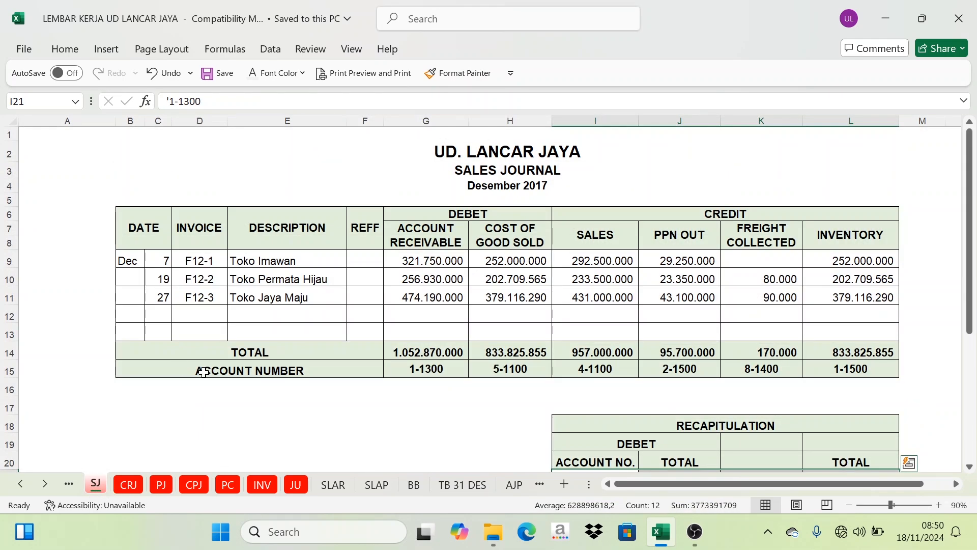
pyautogui.click(352, 318)
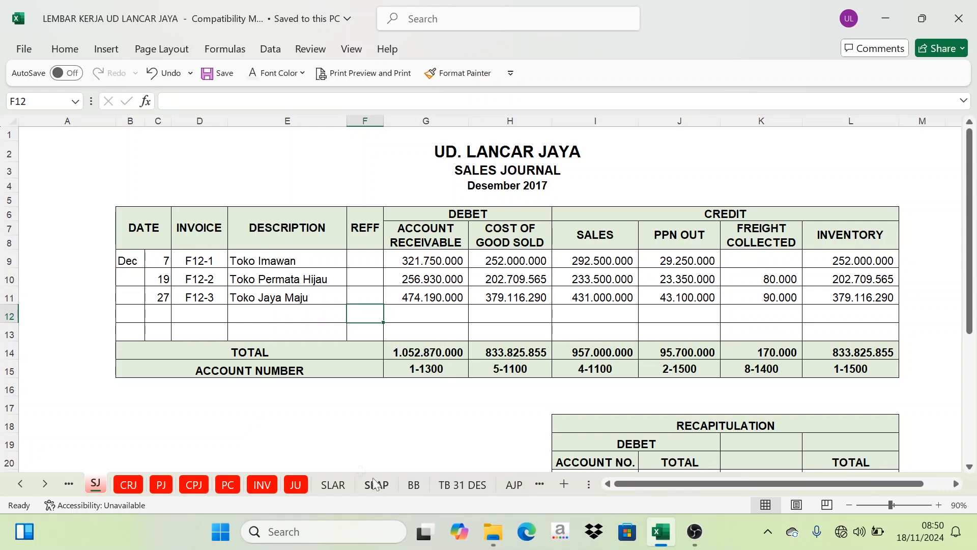
pyautogui.click(302, 488)
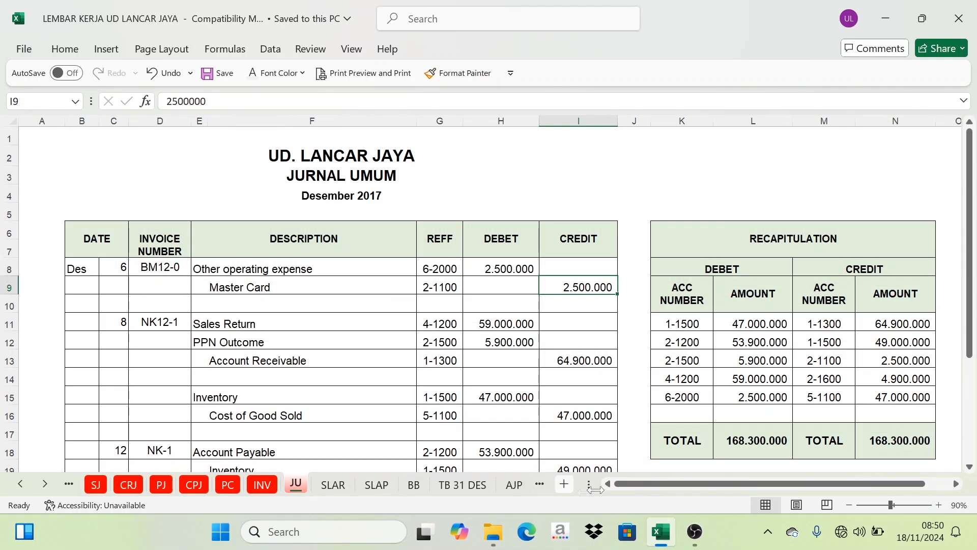
pyautogui.click(414, 485)
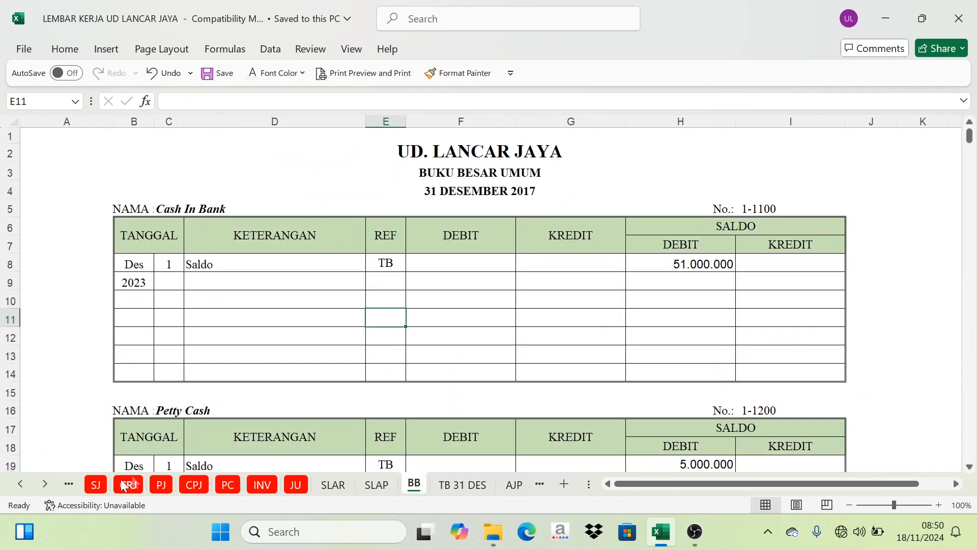
# Review the SJ recapitulation entries, the CRJ, PJ, CPJ and PC journals, and the BB ledger they are posted to
pyautogui.click(96, 484)
pyautogui.scroll(-2, 656, 423)
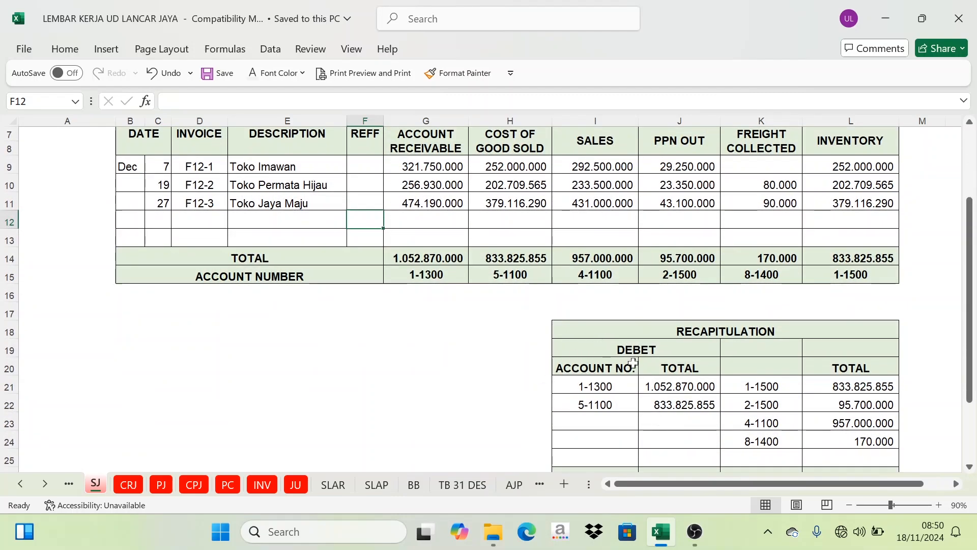
pyautogui.moveTo(598, 388); pyautogui.dragTo(838, 436)
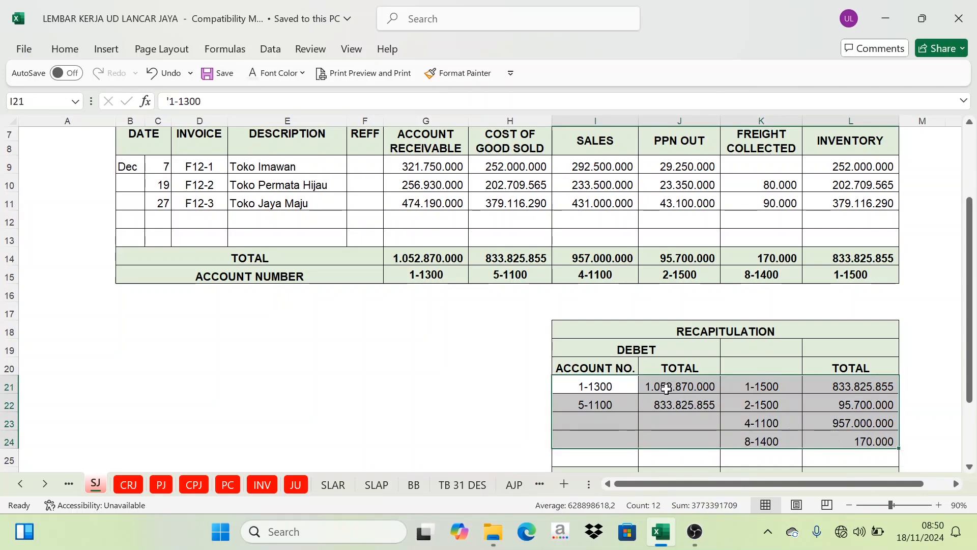
pyautogui.scroll(2, 641, 353)
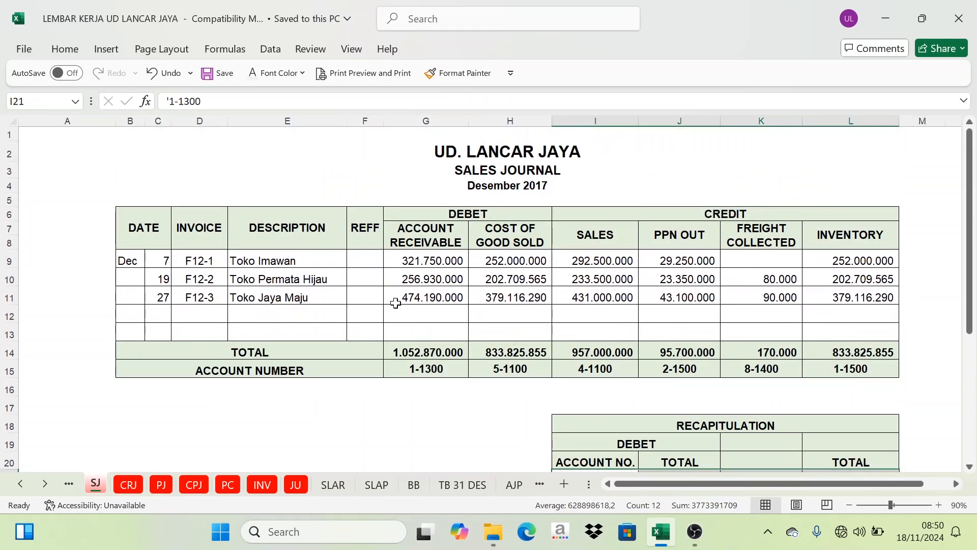
pyautogui.click(130, 486)
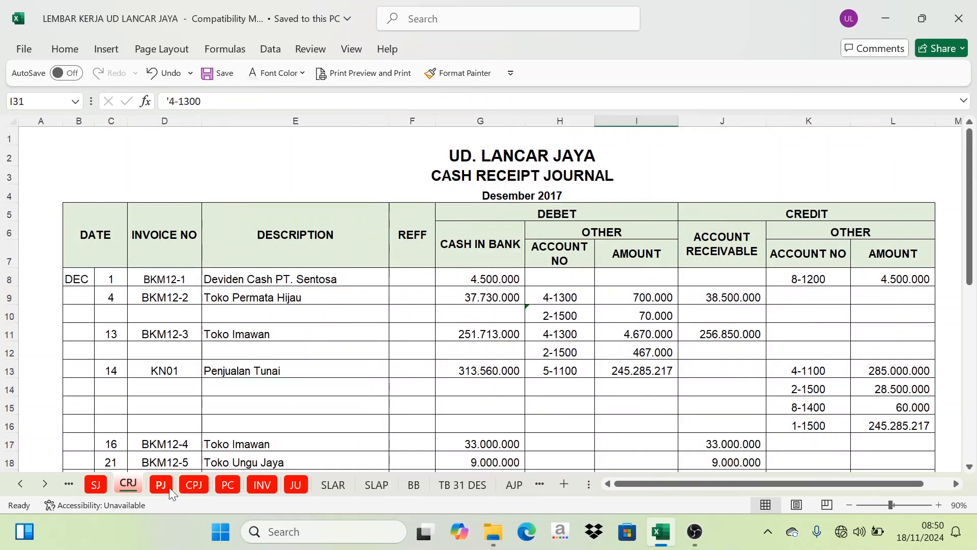
pyautogui.click(160, 485)
pyautogui.click(194, 484)
pyautogui.click(228, 485)
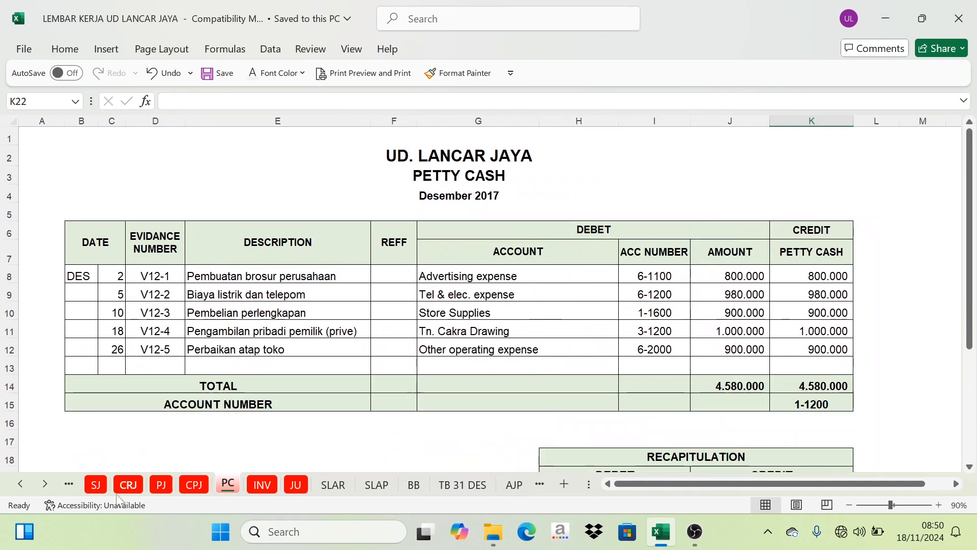
pyautogui.click(96, 484)
pyautogui.click(410, 338)
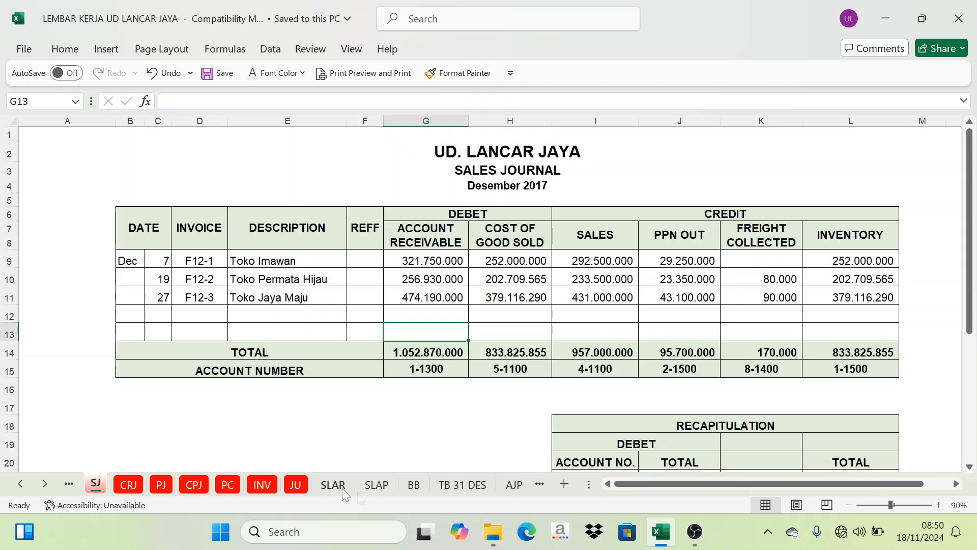
pyautogui.click(414, 485)
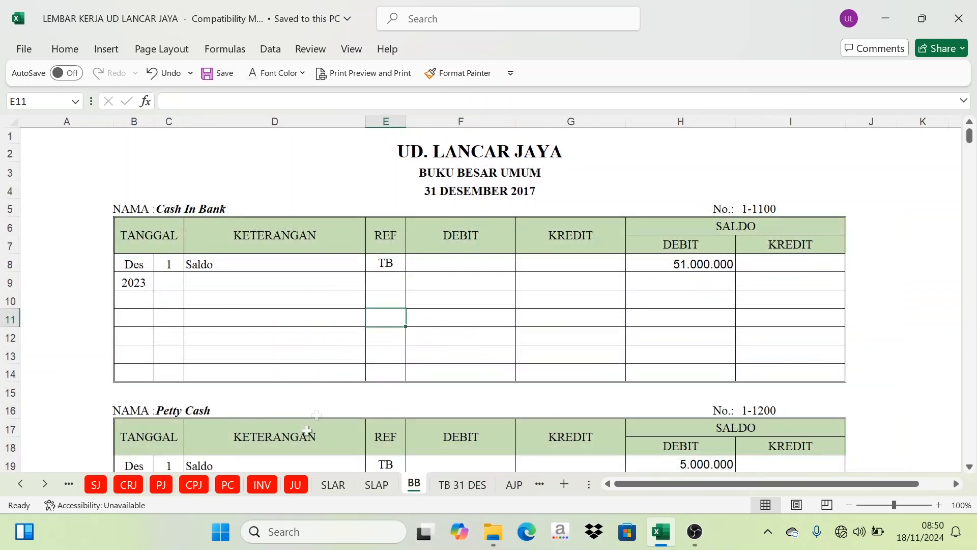
# Compare the Sales Journal's column totals and account numbers with its recapitulation table
pyautogui.click(95, 486)
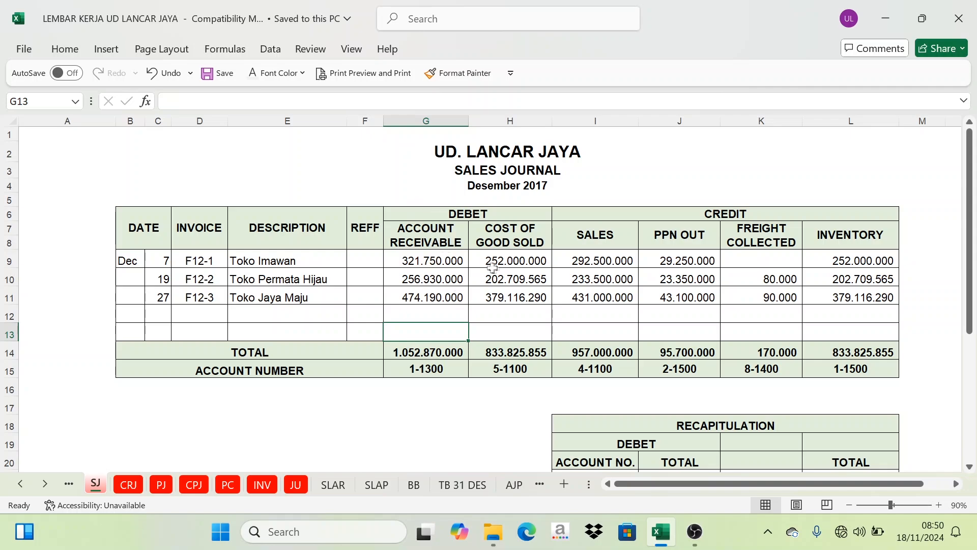
pyautogui.scroll(-1, 486, 336)
pyautogui.scroll(-1, 509, 285)
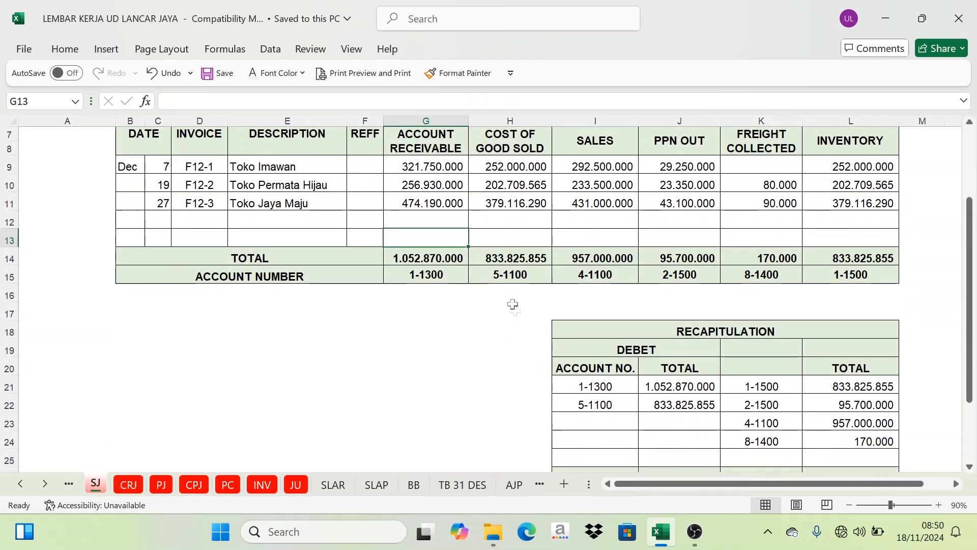
pyautogui.scroll(2, 513, 269)
pyautogui.scroll(-3, 513, 270)
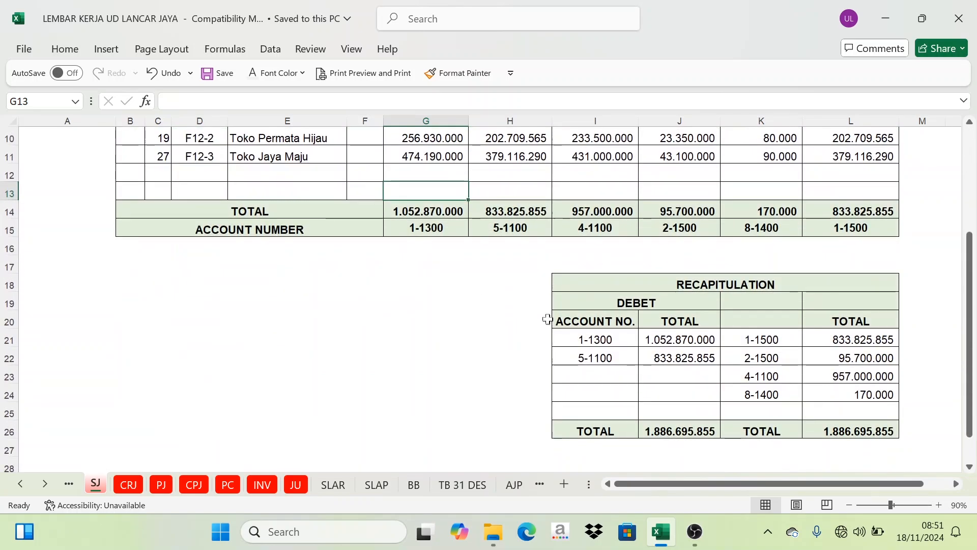
pyautogui.scroll(3, 580, 313)
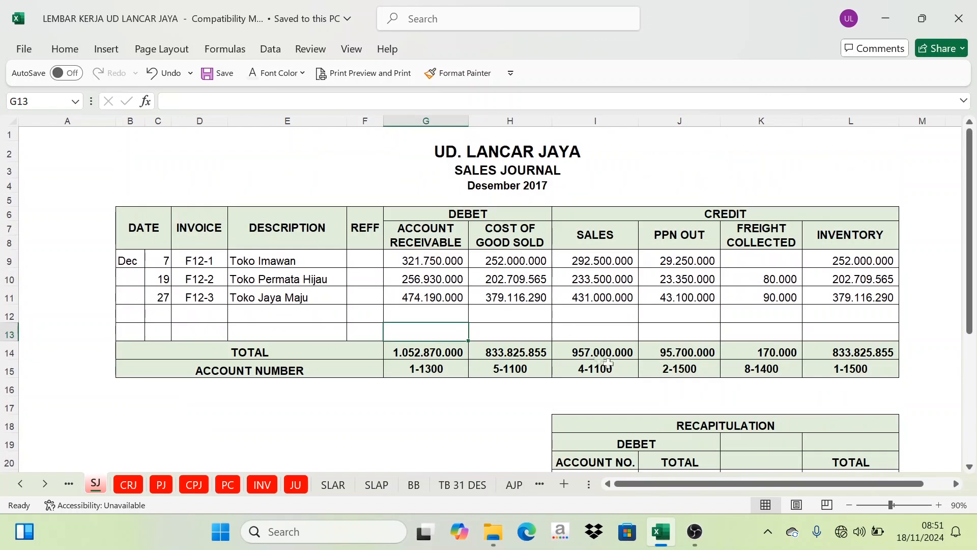
pyautogui.scroll(-2, 609, 364)
pyautogui.scroll(-1, 609, 365)
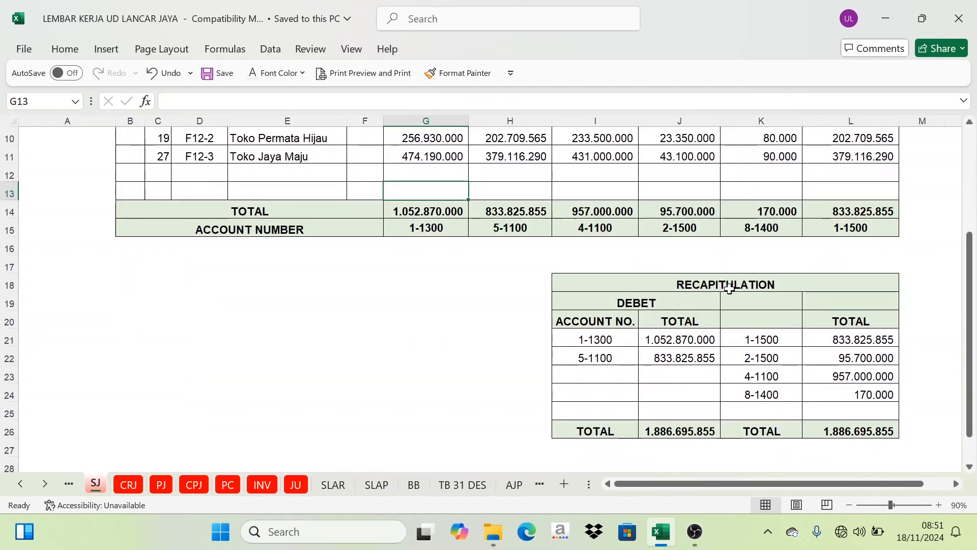
pyautogui.click(728, 288)
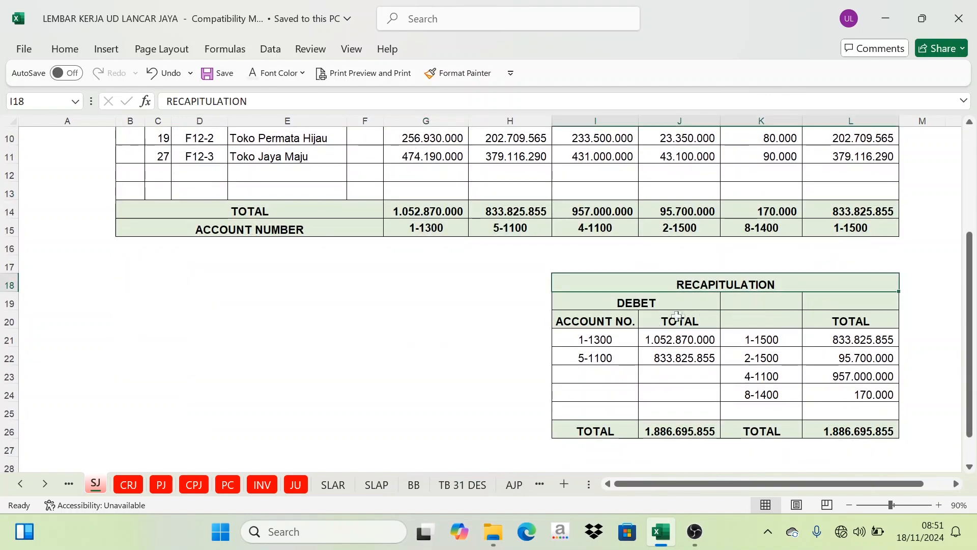
pyautogui.scroll(3, 565, 316)
pyautogui.scroll(-3, 713, 353)
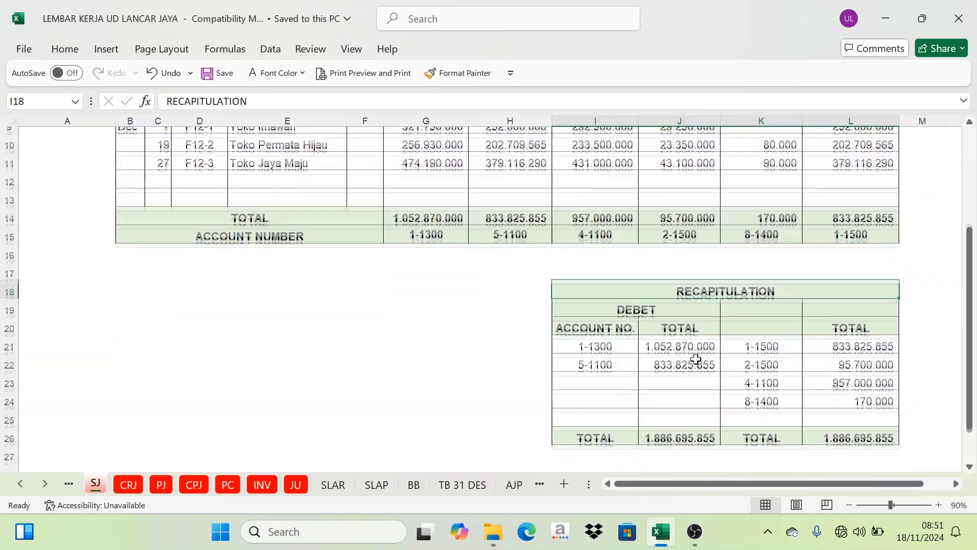
pyautogui.scroll(-2, 661, 364)
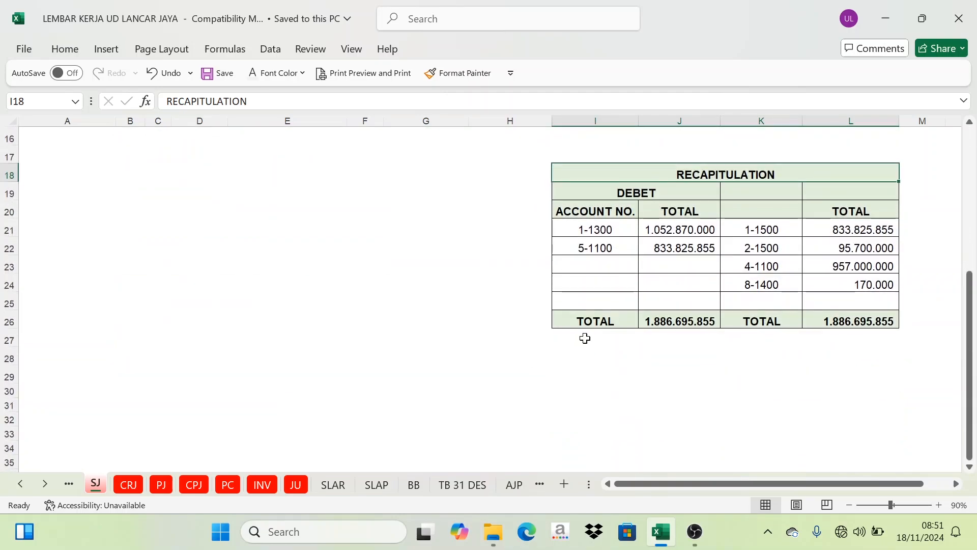
pyautogui.scroll(5, 657, 254)
pyautogui.scroll(-3, 628, 282)
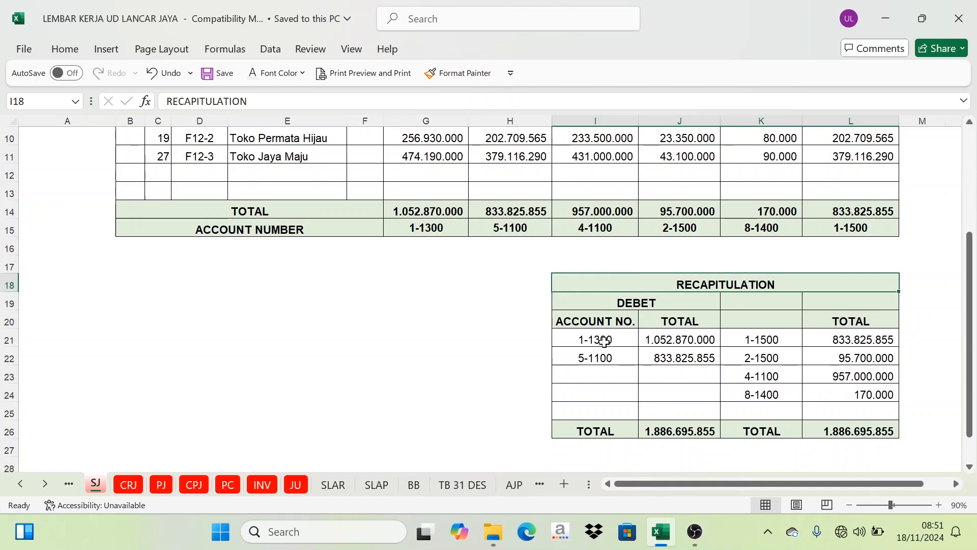
# Check the recapitulation's debit accounts 1-1300 and 5-1100 and its credit account 1-1500 against the Sales Journal columns
pyautogui.click(603, 341)
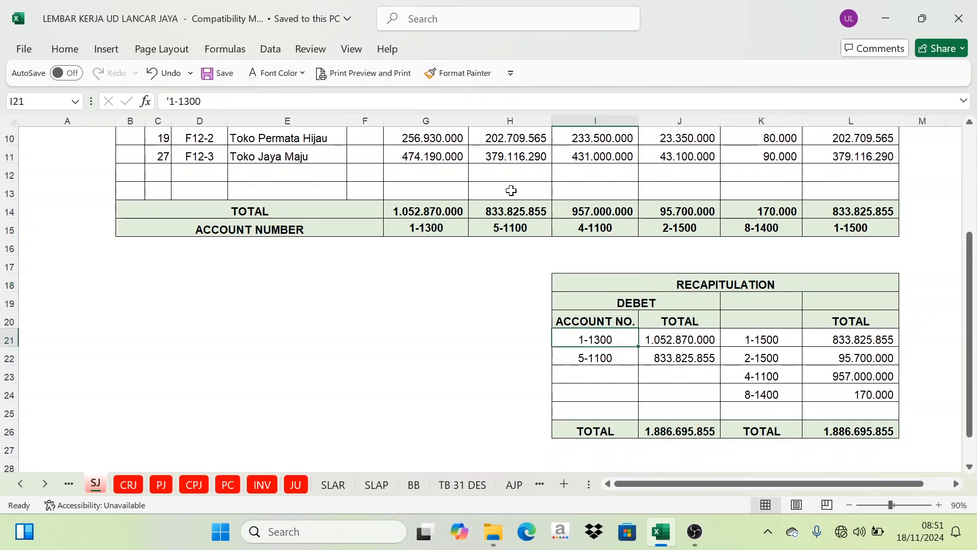
pyautogui.scroll(3, 448, 190)
pyautogui.scroll(-3, 556, 292)
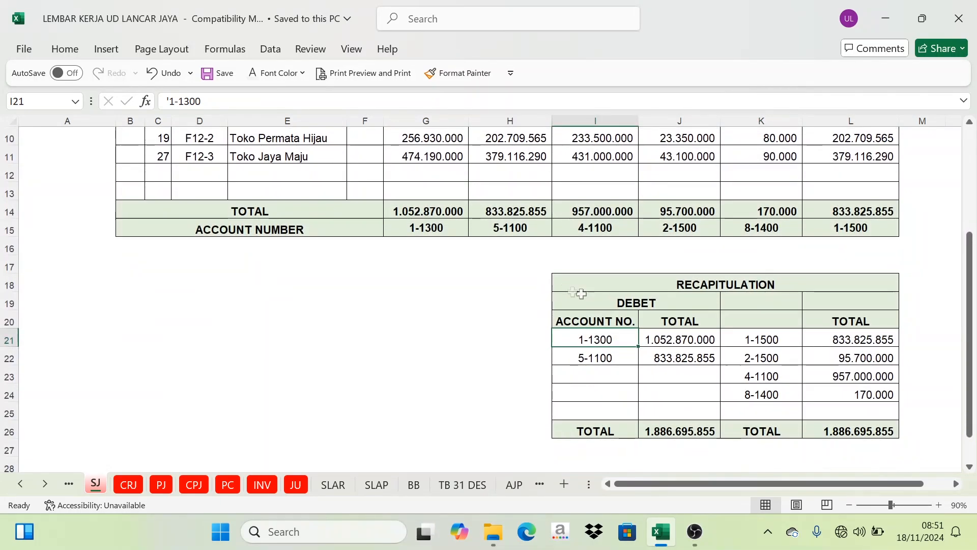
pyautogui.click(636, 302)
pyautogui.moveTo(596, 339); pyautogui.dragTo(589, 367)
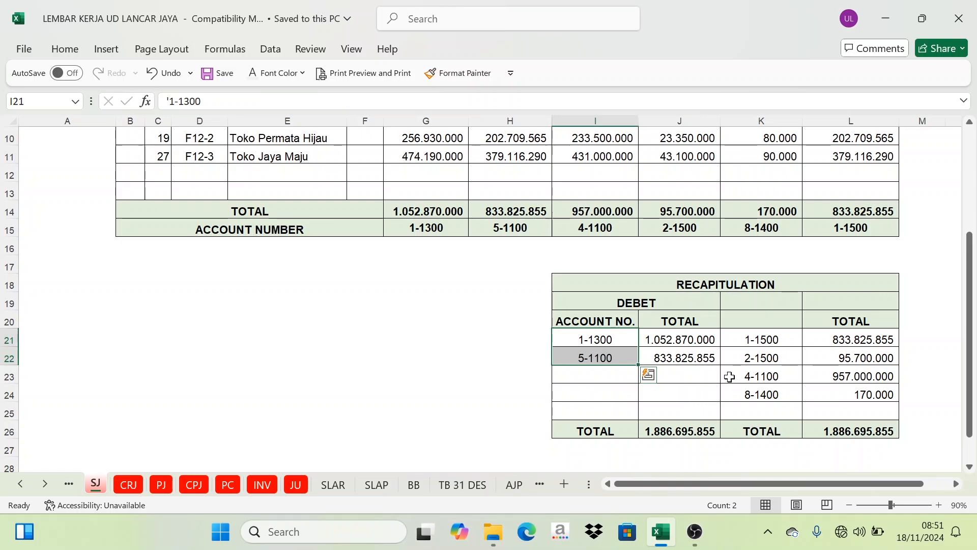
pyautogui.click(755, 338)
pyautogui.scroll(3, 597, 340)
pyautogui.scroll(-4, 598, 340)
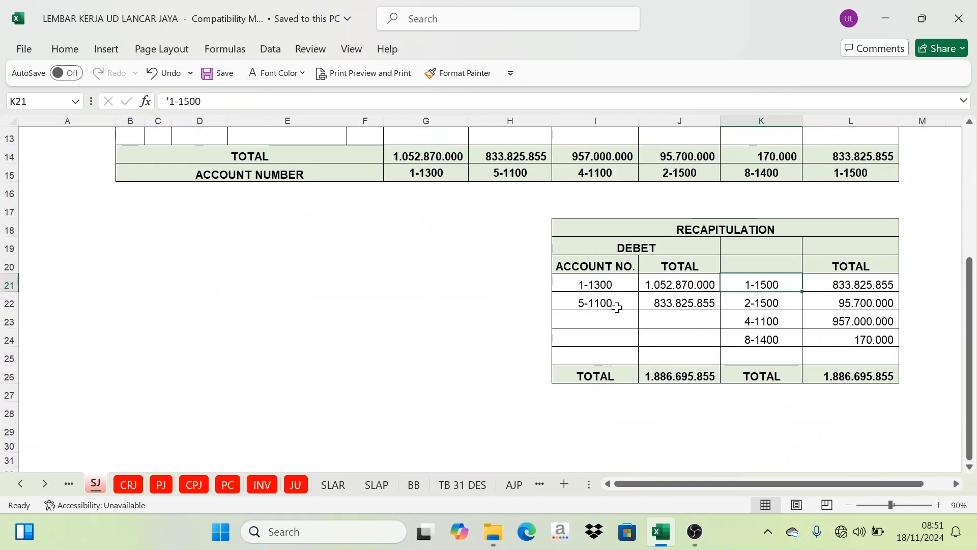
pyautogui.scroll(4, 613, 305)
pyautogui.scroll(-2, 547, 444)
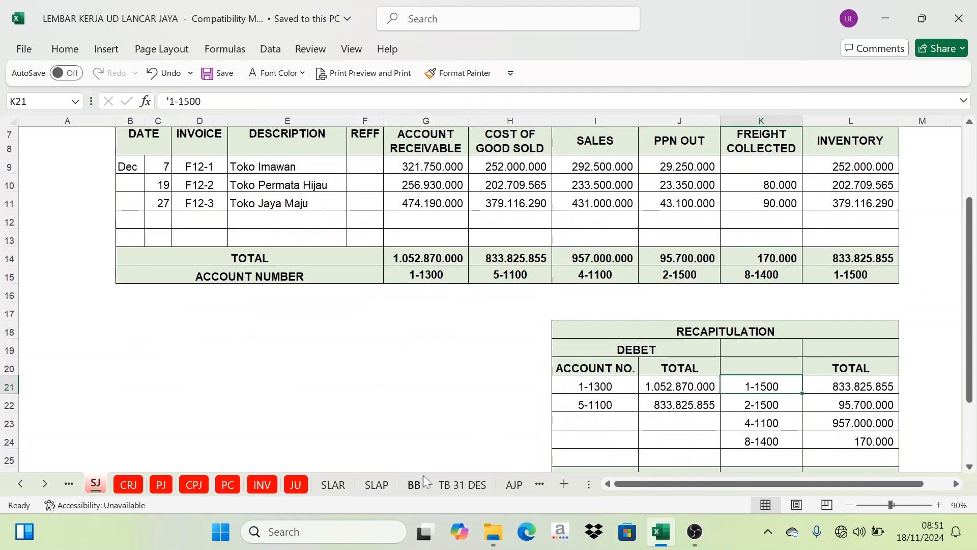
# Colour the debit account number 1-1300 in the Sales Journal recapitulation red
pyautogui.click(597, 390)
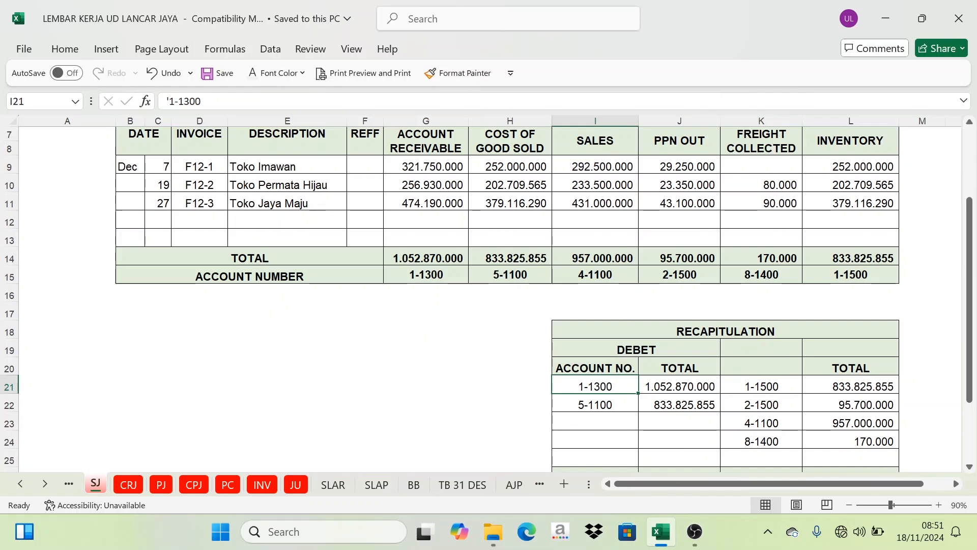
pyautogui.click(286, 76)
pyautogui.click(262, 274)
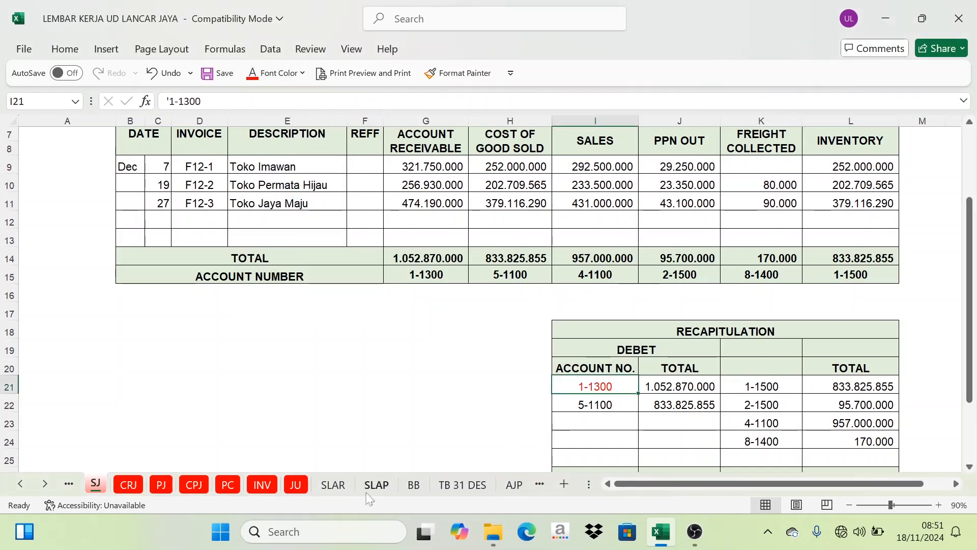
# On the BB sheet, show the day entry 31 in the Account Receivable 1-1300 ledger by setting its font colour to Automatic
pyautogui.click(414, 484)
pyautogui.scroll(-2, 677, 392)
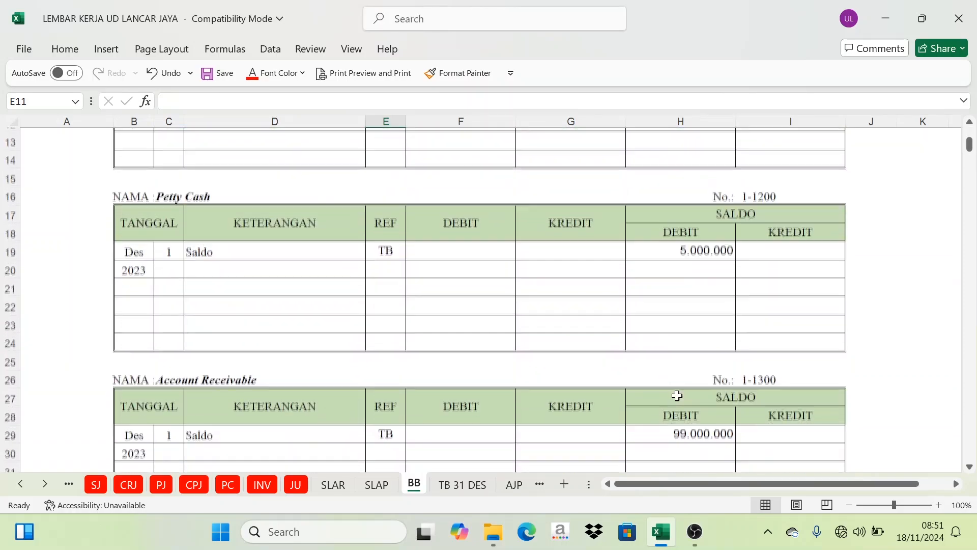
pyautogui.scroll(-1, 677, 395)
pyautogui.scroll(-1, 439, 327)
pyautogui.click(770, 262)
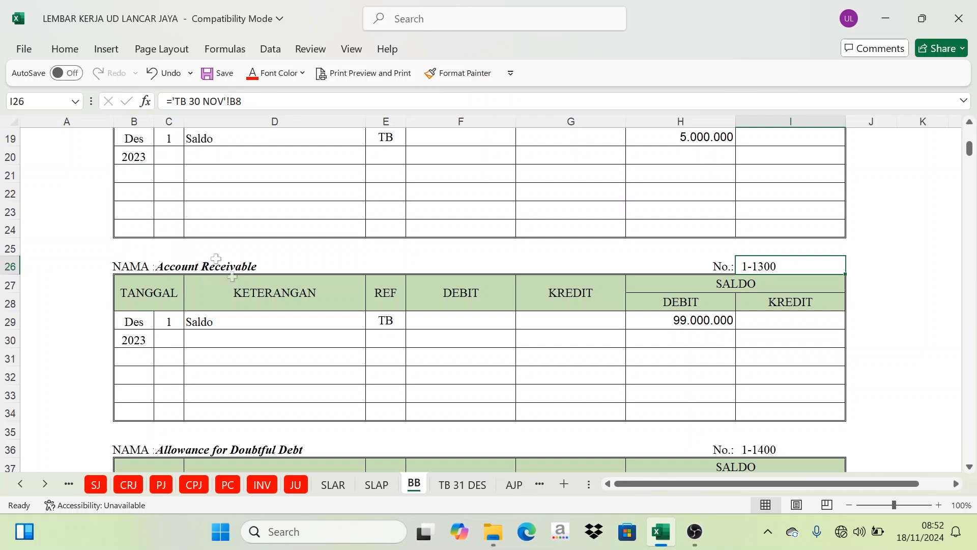
pyautogui.click(168, 340)
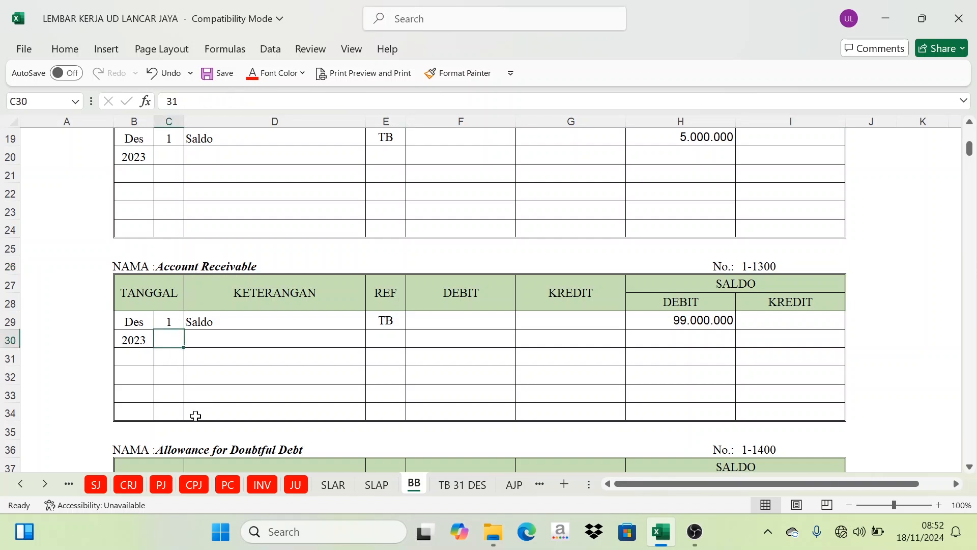
pyautogui.click(302, 74)
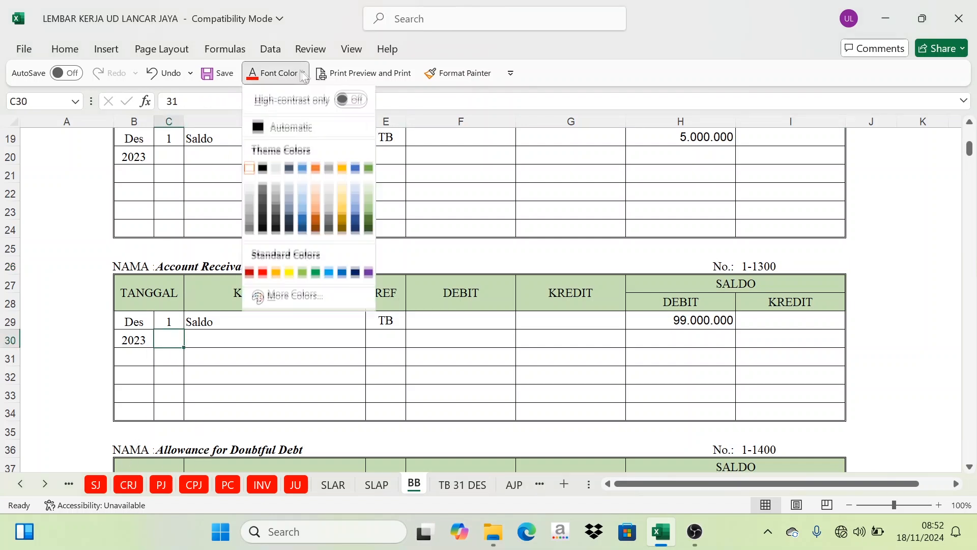
pyautogui.click(268, 132)
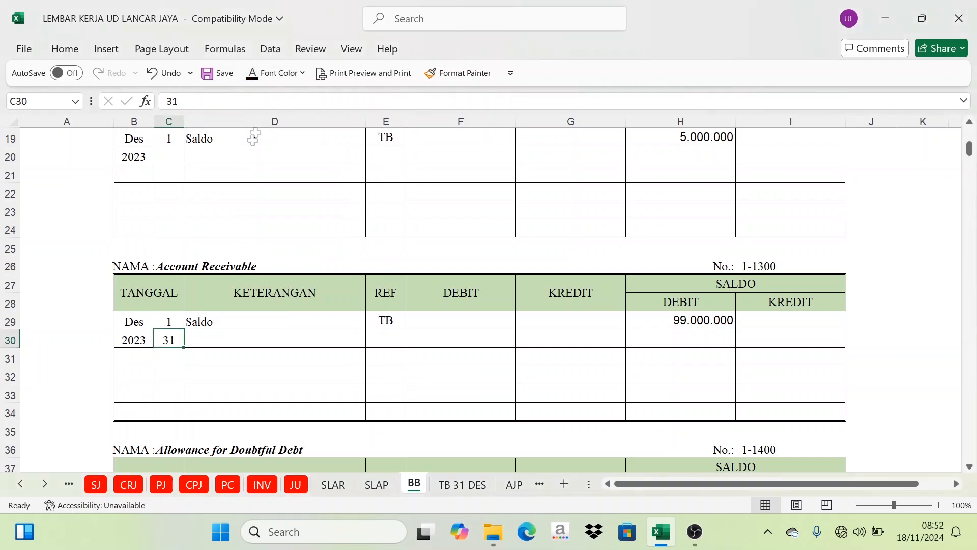
# Show the Sales Journal description and its SJ reference in the Account Receivable ledger's day 31 row using the Automatic font colour
pyautogui.click(196, 341)
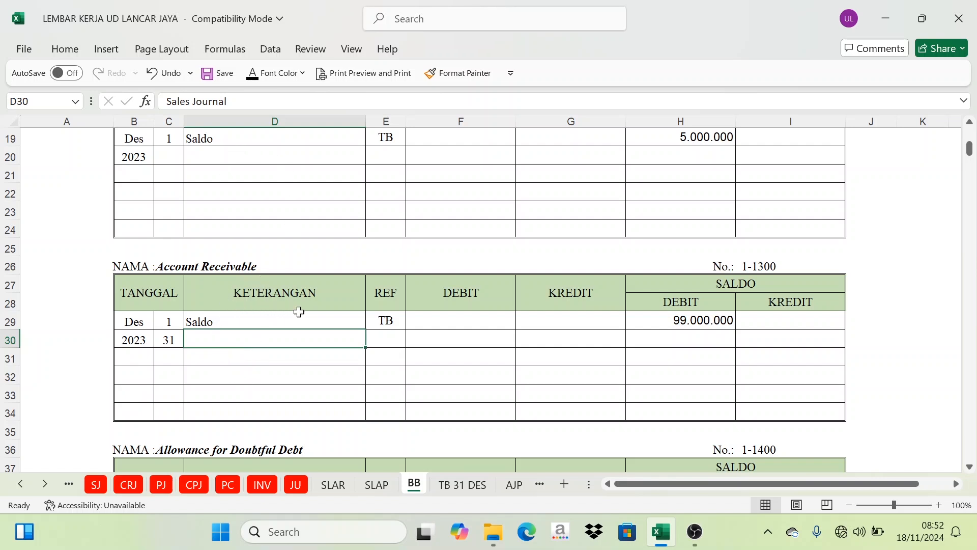
pyautogui.click(253, 72)
pyautogui.click(96, 485)
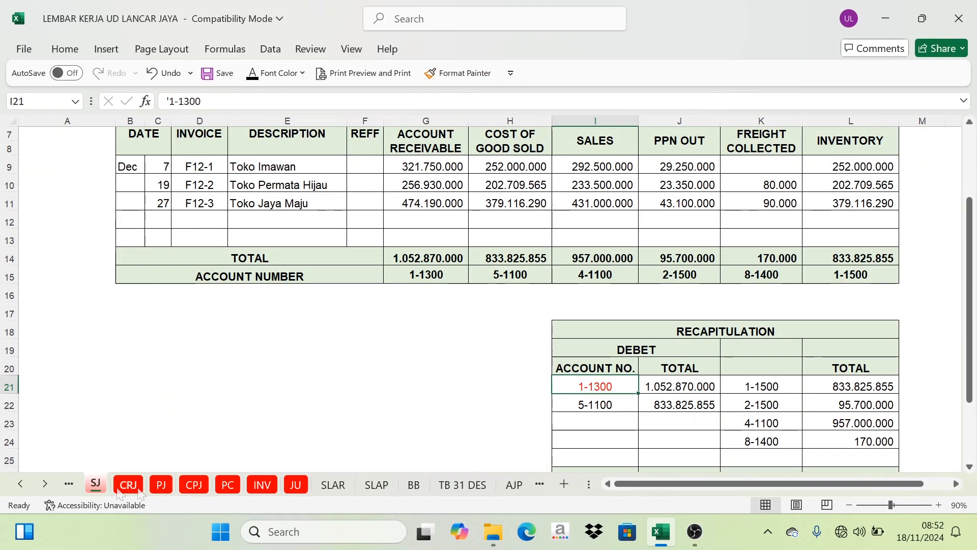
pyautogui.scroll(2, 559, 402)
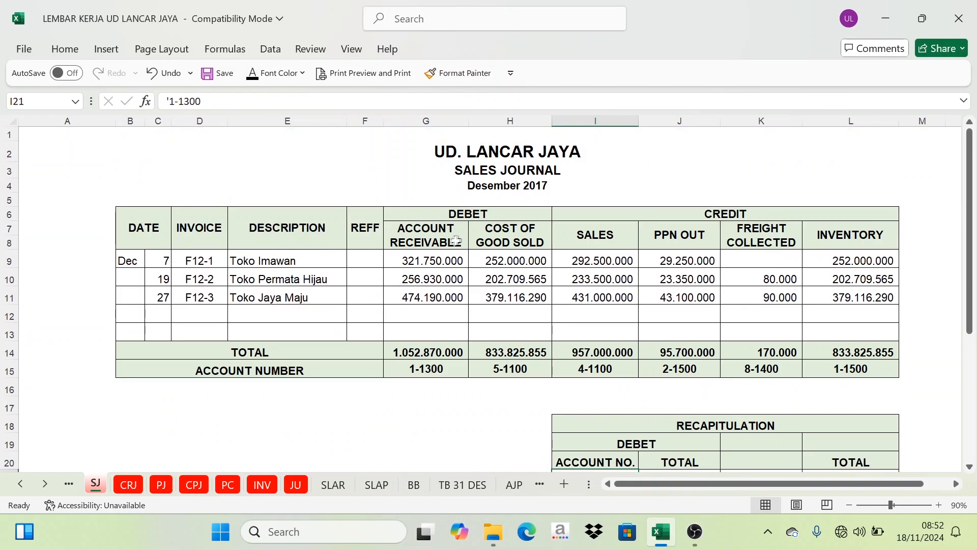
pyautogui.scroll(-2, 537, 423)
pyautogui.click(414, 484)
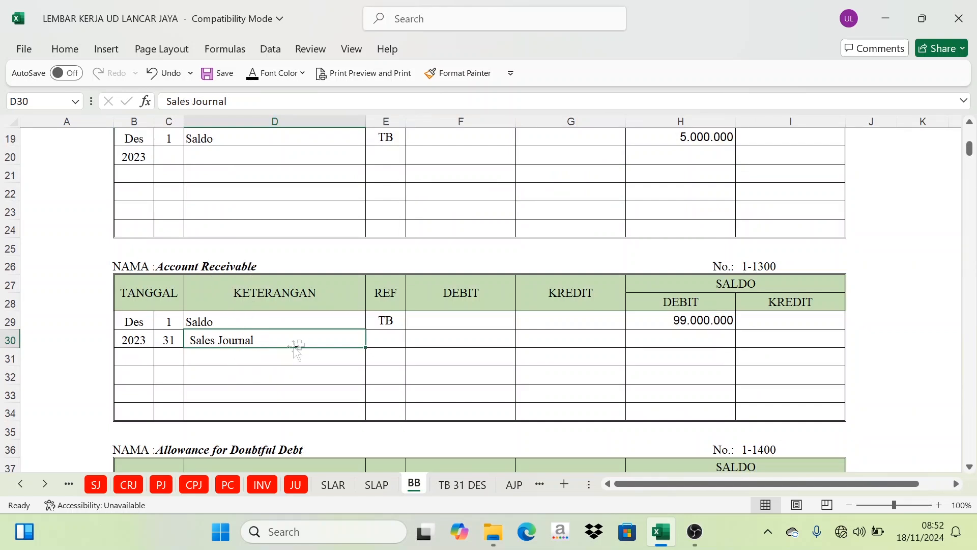
pyautogui.click(377, 337)
pyautogui.write("'SJ")
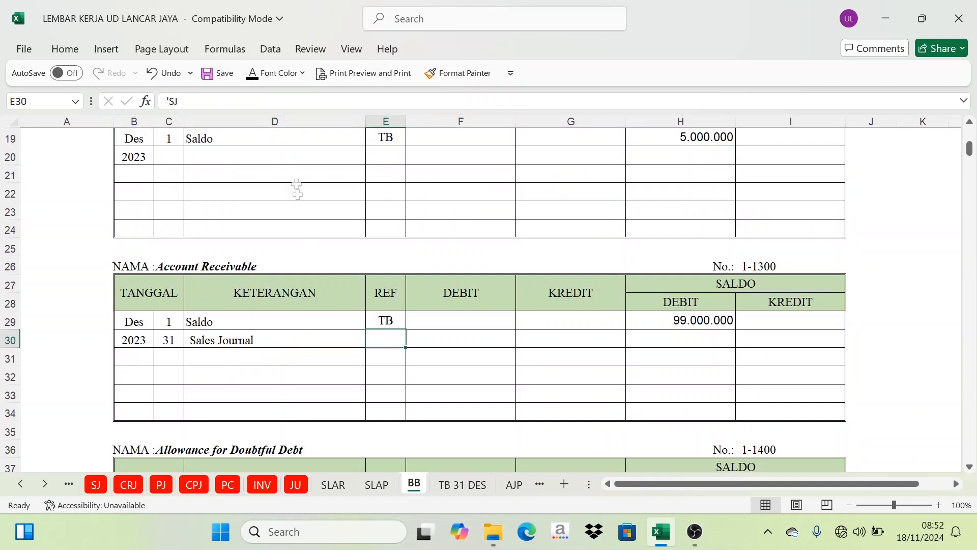
pyautogui.click(254, 76)
# Show the Account Receivable ledger's Sales Journal debit, linked to total J21 on the SJ sheet, using the Automatic font colour
pyautogui.click(460, 346)
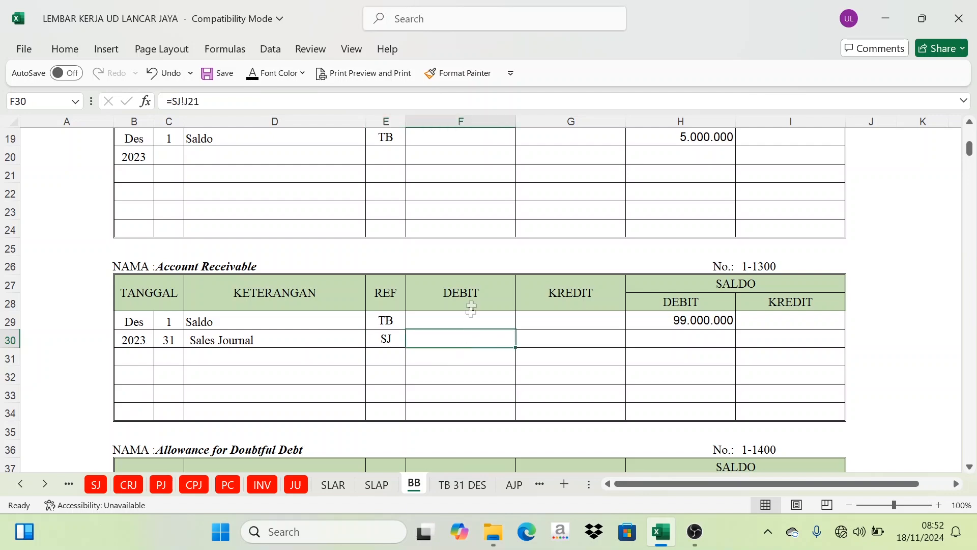
pyautogui.moveTo(471, 303); pyautogui.dragTo(541, 397)
pyautogui.click(467, 295)
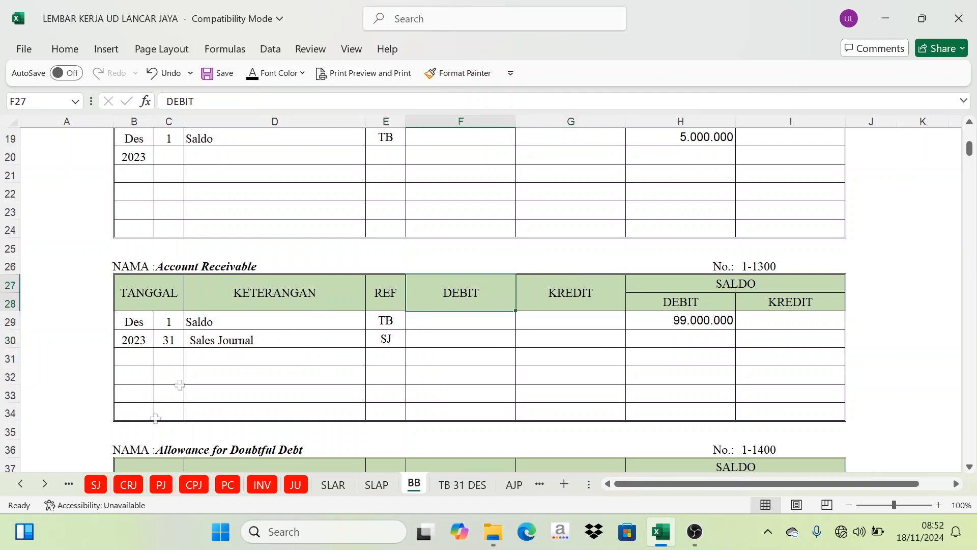
pyautogui.click(95, 484)
pyautogui.click(664, 388)
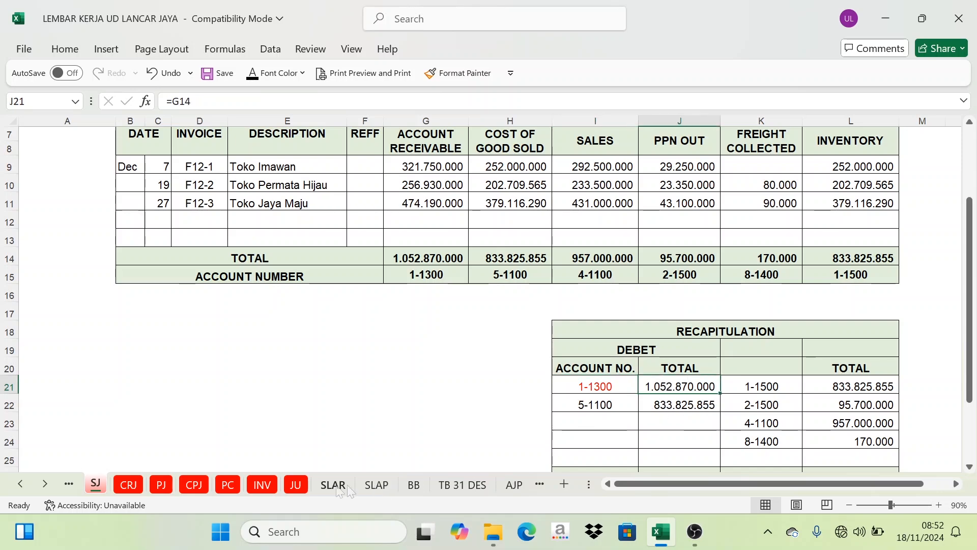
pyautogui.click(413, 484)
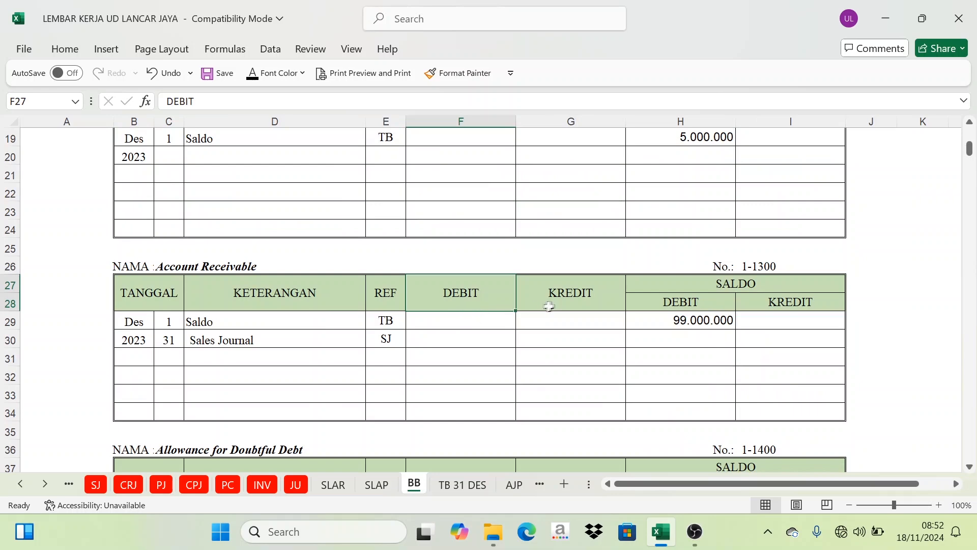
pyautogui.click(456, 342)
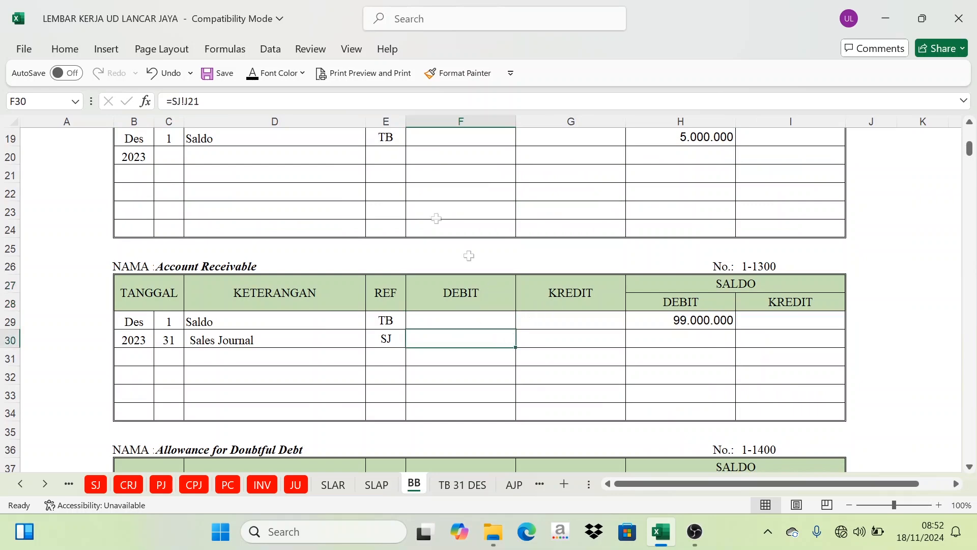
pyautogui.click(261, 77)
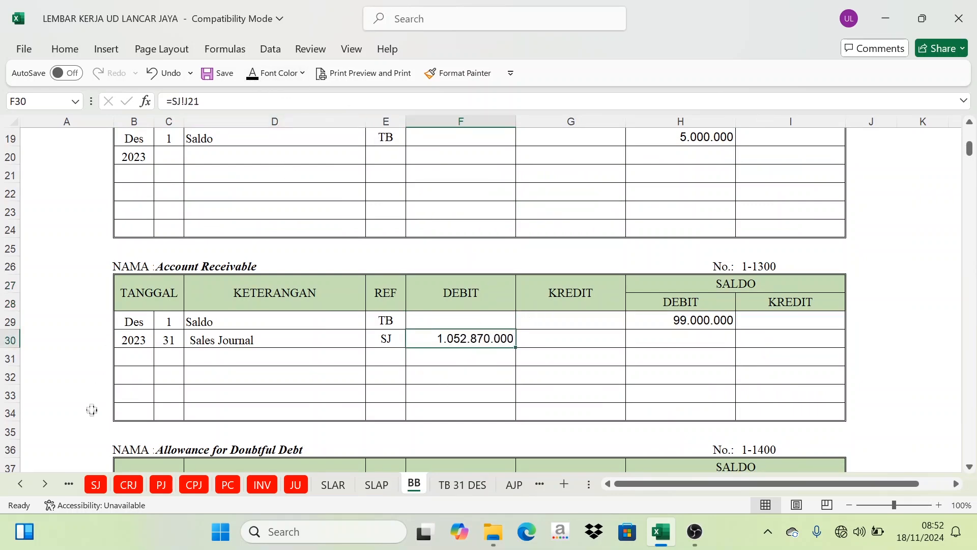
# Compare the posted Account Receivable debit with its recapitulation total, and examine the ledger's debit, credit and balance columns
pyautogui.click(97, 484)
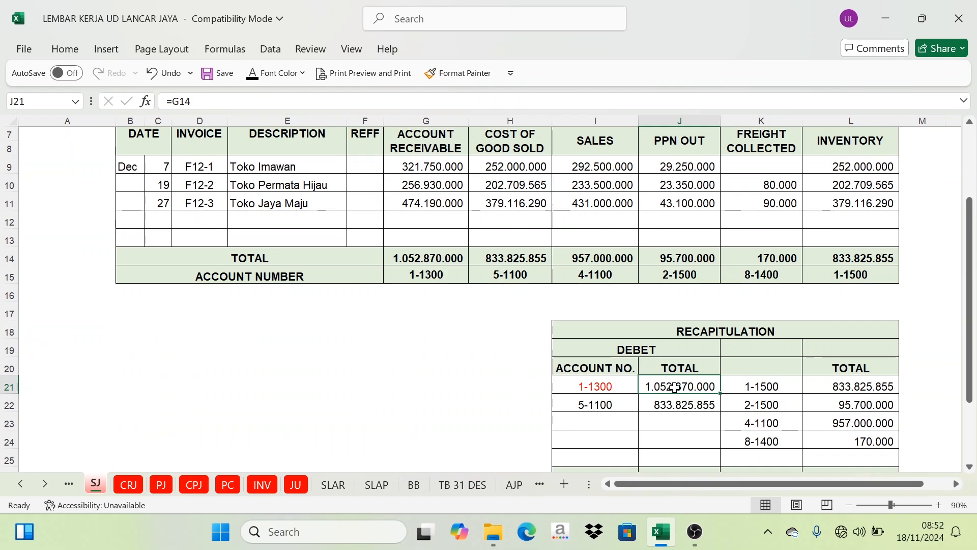
pyautogui.click(413, 484)
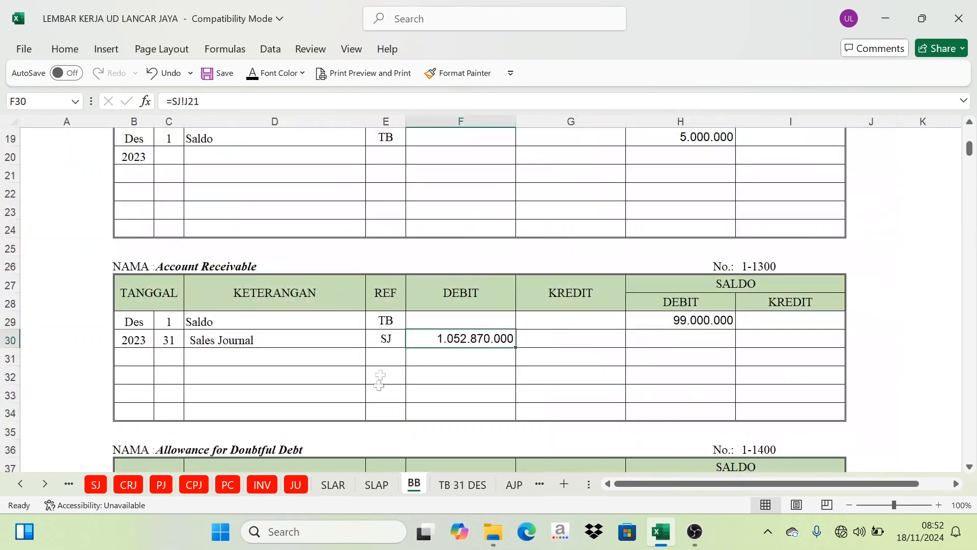
pyautogui.click(555, 292)
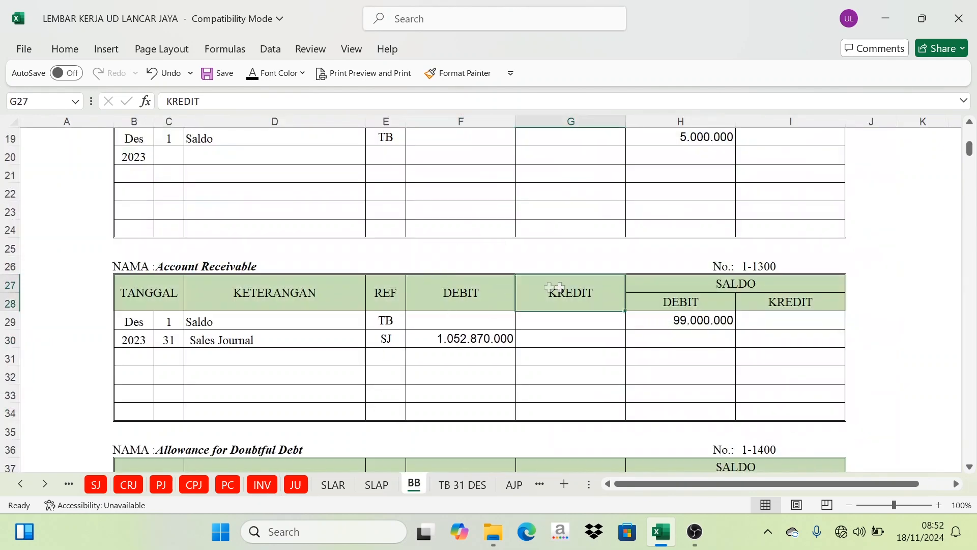
pyautogui.press('Left')
pyautogui.press('Right')
pyautogui.press('Left')
pyautogui.press('Right')
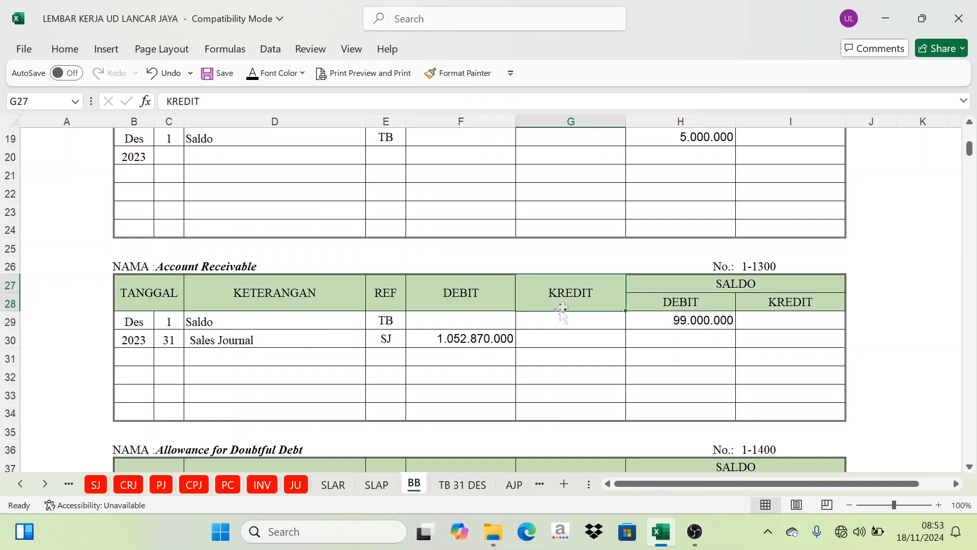
pyautogui.click(781, 281)
pyautogui.click(702, 320)
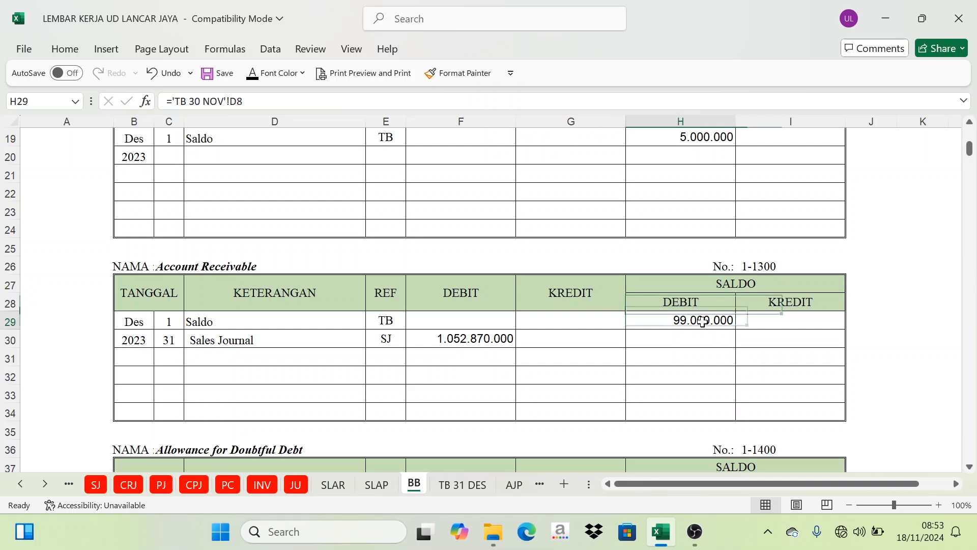
pyautogui.click(774, 292)
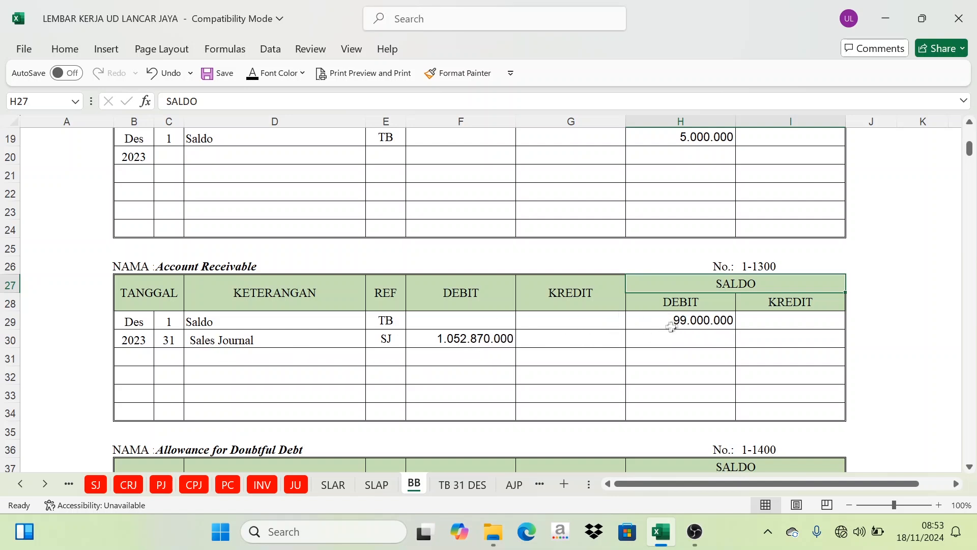
pyautogui.click(695, 305)
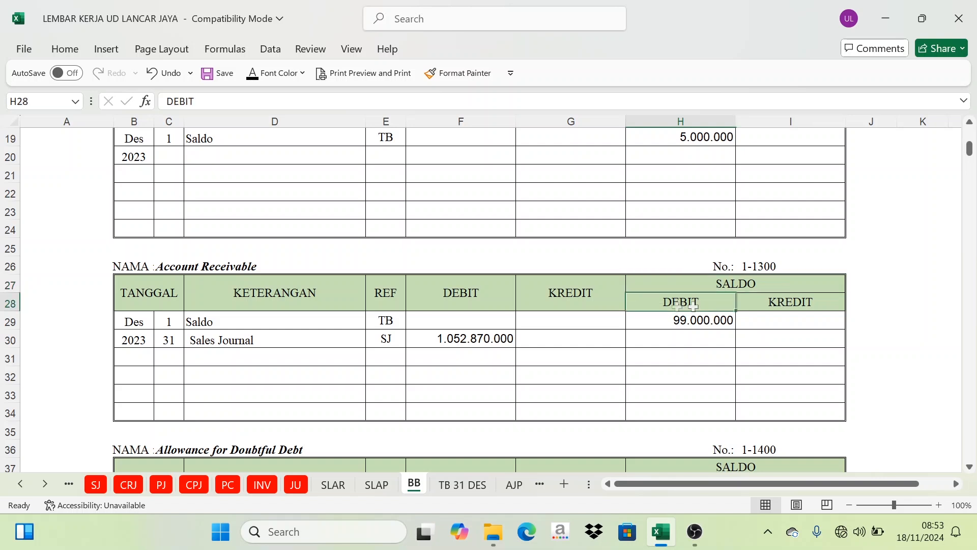
pyautogui.click(484, 305)
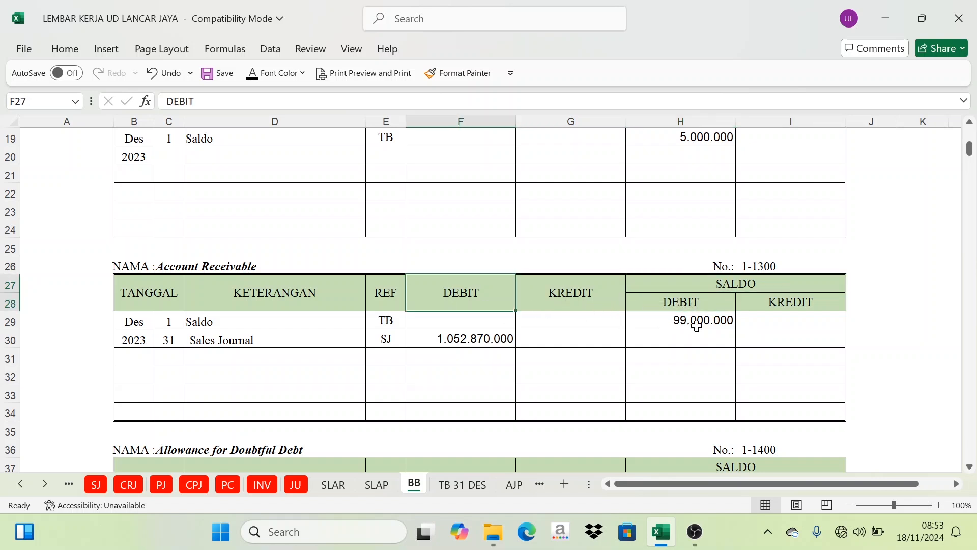
# Show the Account Receivable debit balance in H30, which adds H29 and F30, using the Automatic font colour
pyautogui.click(451, 342)
pyautogui.click(651, 326)
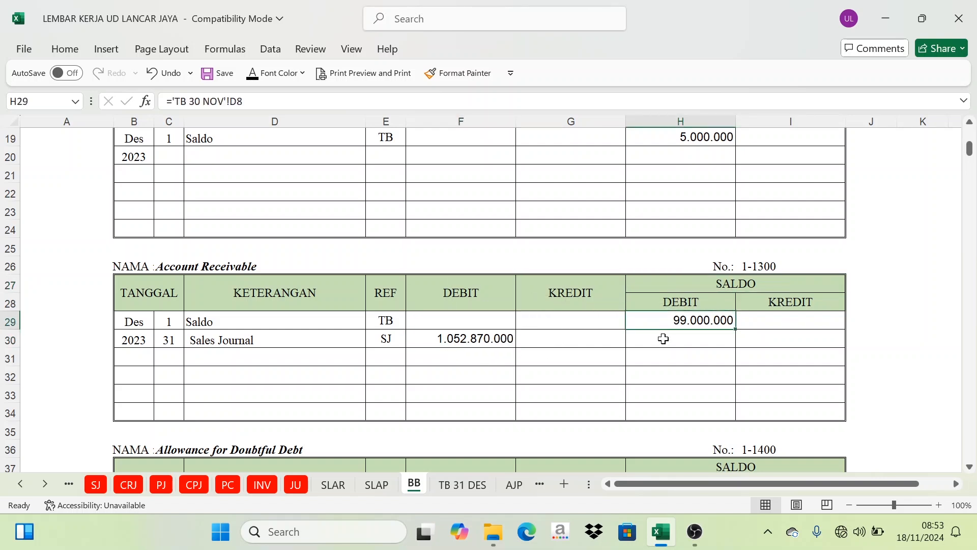
pyautogui.click(665, 338)
pyautogui.click(265, 74)
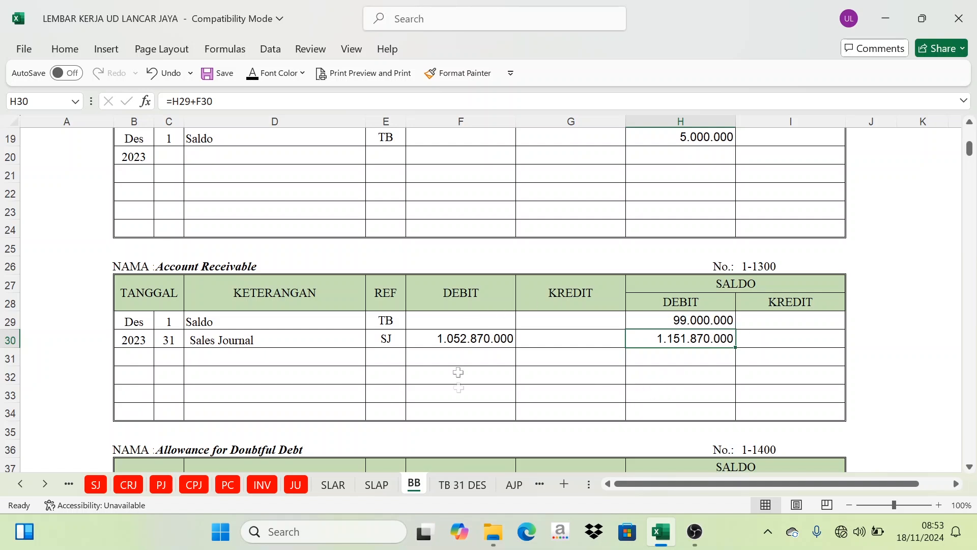
# Colour the debit account number 5-1100 in the Sales Journal recapitulation red
pyautogui.click(97, 486)
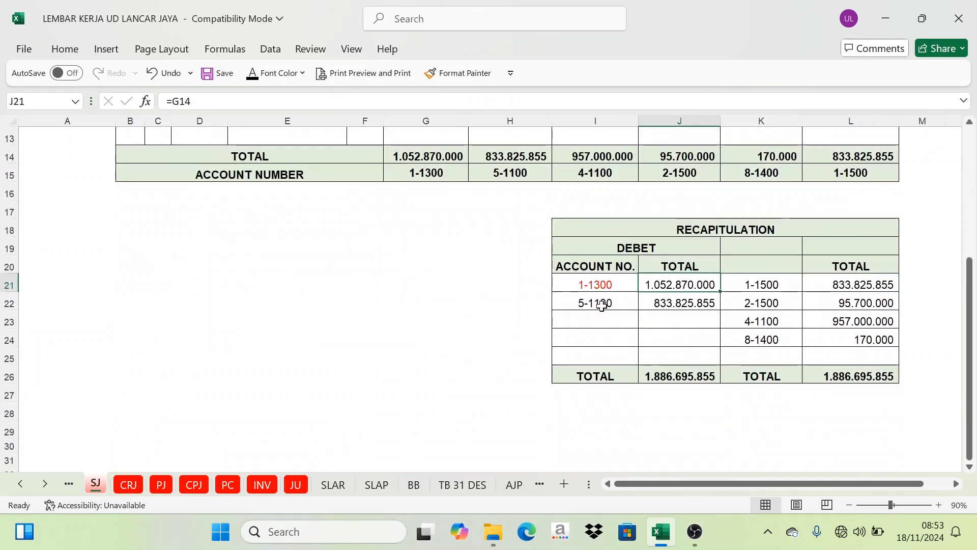
pyautogui.click(598, 304)
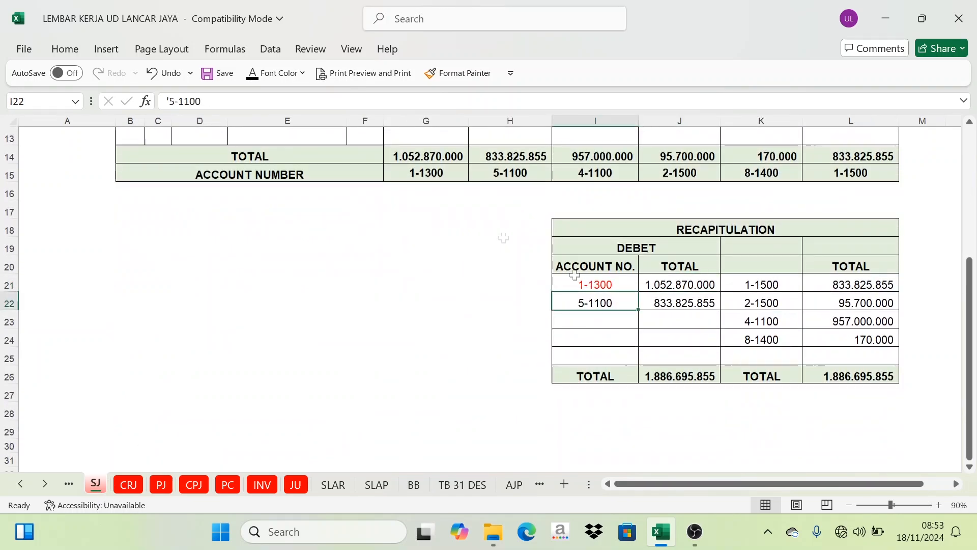
pyautogui.click(274, 76)
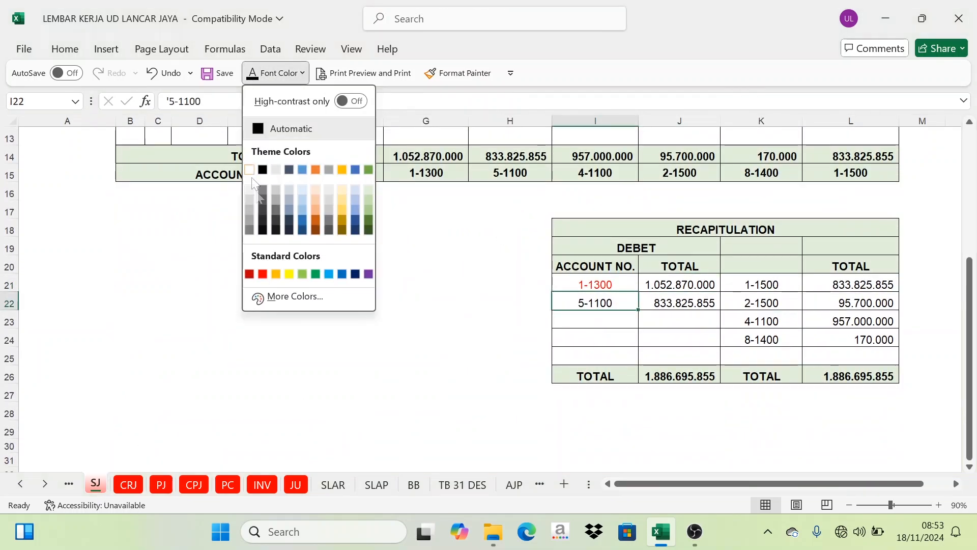
pyautogui.click(263, 274)
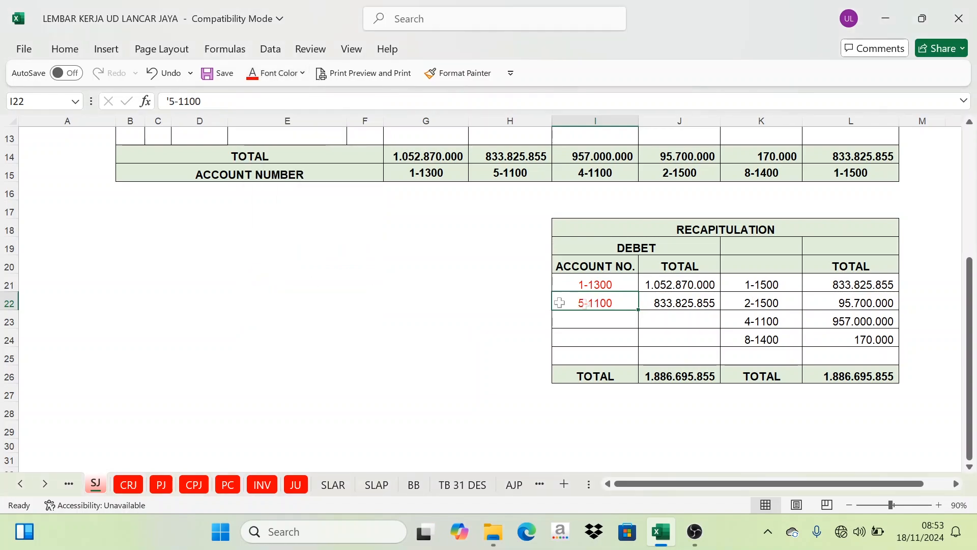
# Show the Cost of Goods Sold ledger's row 250 date 31, Sales Journal description and SJ reference on the BB sheet, using the Automatic font colour
pyautogui.click(412, 484)
pyautogui.scroll(-20, 567, 338)
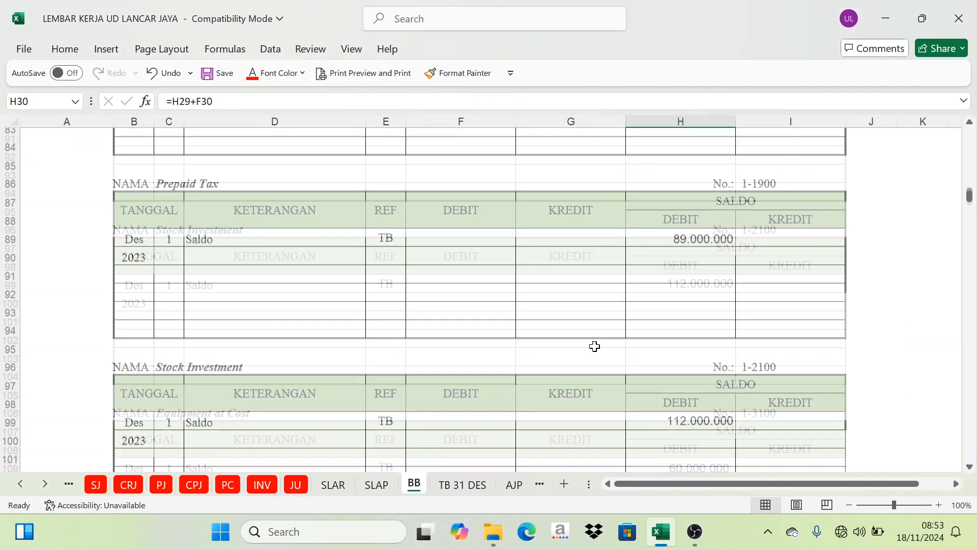
pyautogui.scroll(-20, 602, 346)
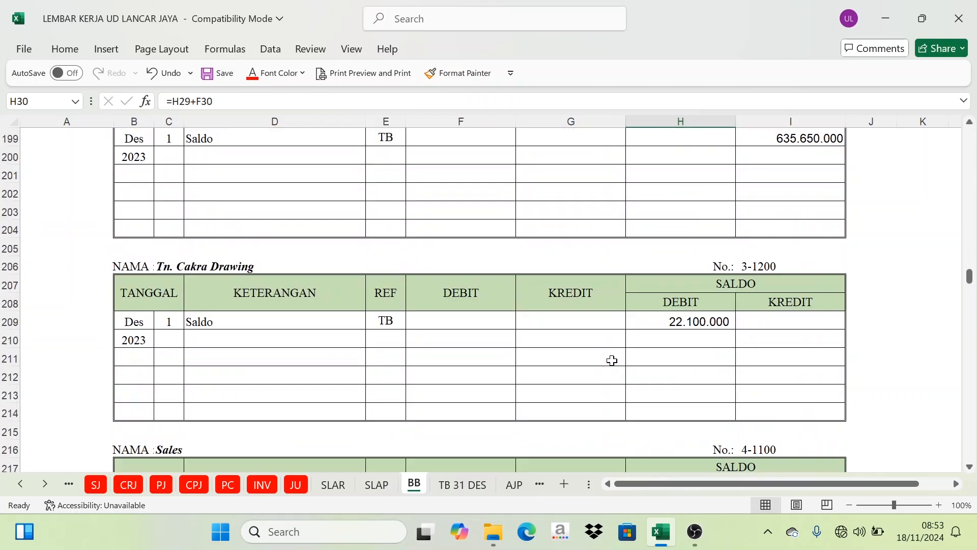
pyautogui.scroll(-7, 608, 371)
pyautogui.scroll(1, 633, 354)
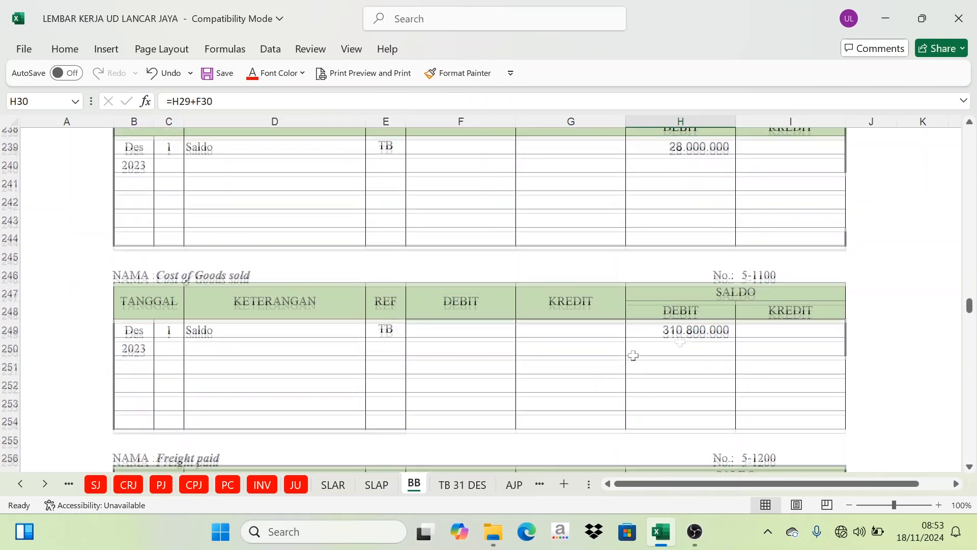
pyautogui.click(753, 283)
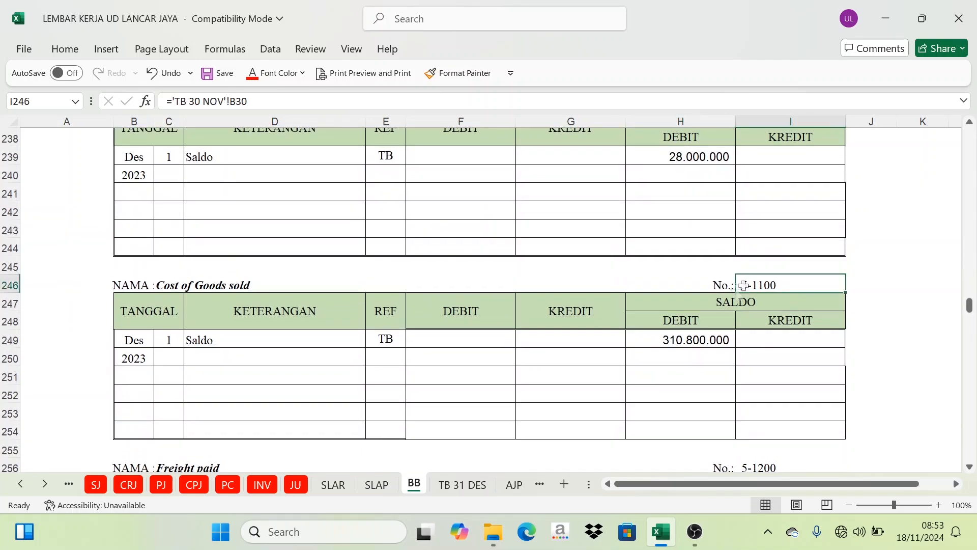
pyautogui.click(221, 284)
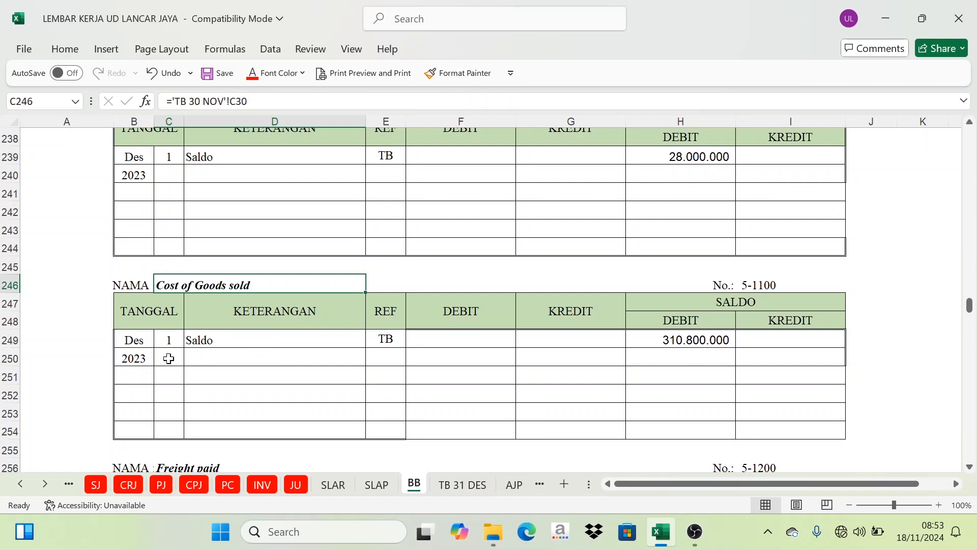
pyautogui.moveTo(165, 358); pyautogui.dragTo(230, 356)
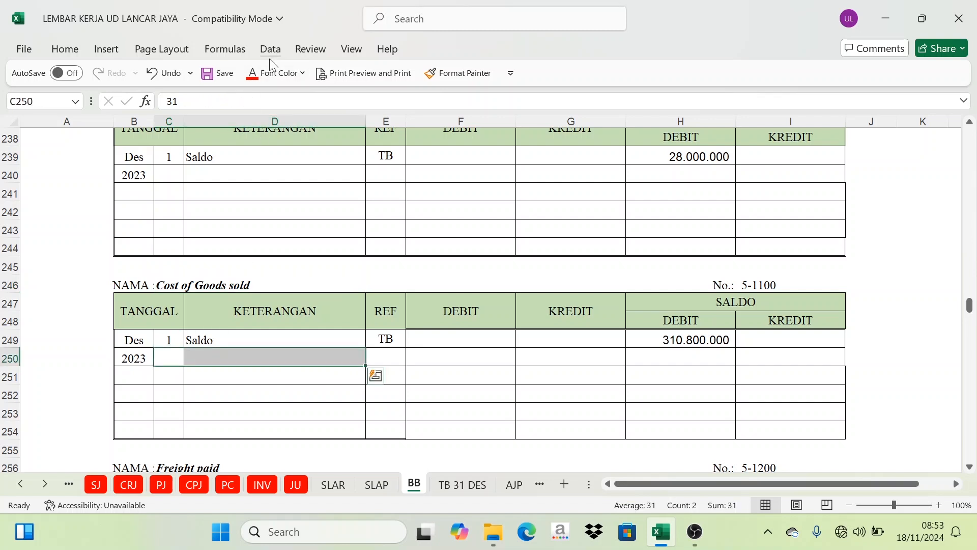
pyautogui.click(276, 77)
pyautogui.click(273, 128)
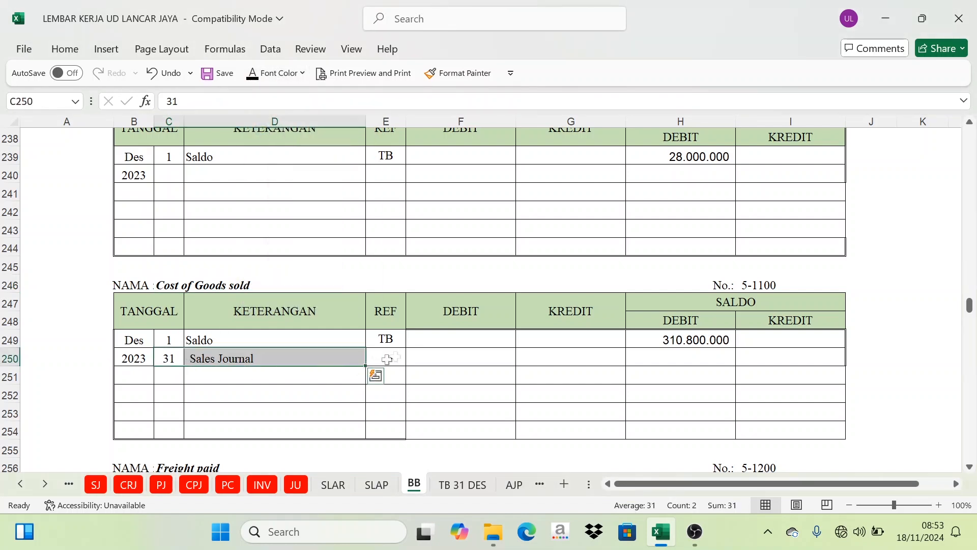
pyautogui.click(385, 359)
pyautogui.click(270, 72)
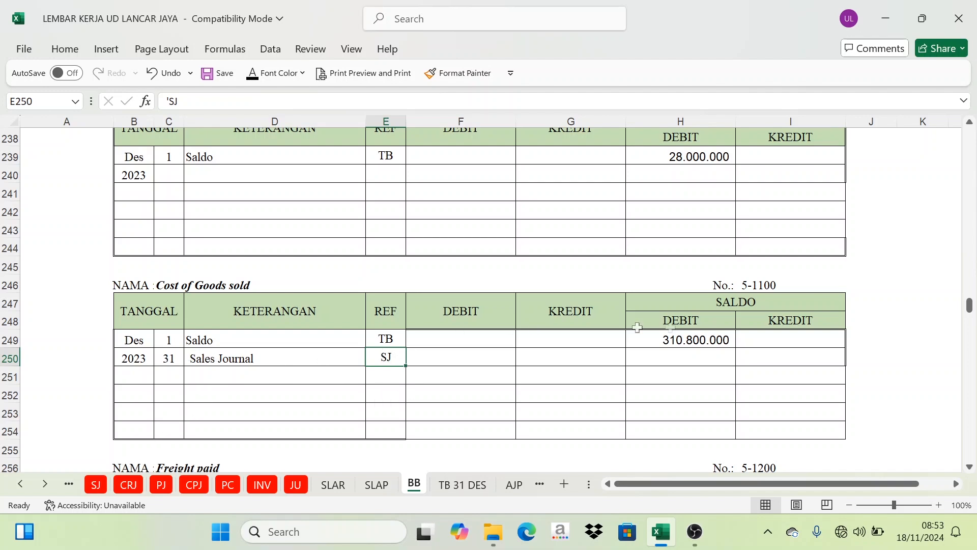
# Show the Cost of Goods Sold ledger's Sales Journal debit, linked to total J22 on the SJ sheet, using the Automatic font colour
pyautogui.click(95, 484)
pyautogui.click(677, 302)
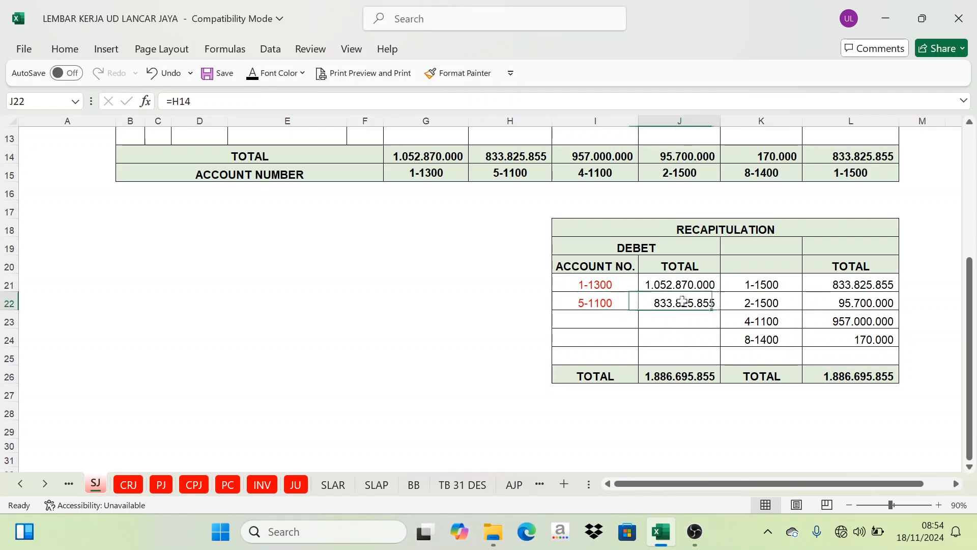
pyautogui.click(414, 484)
pyautogui.moveTo(461, 312); pyautogui.dragTo(545, 308)
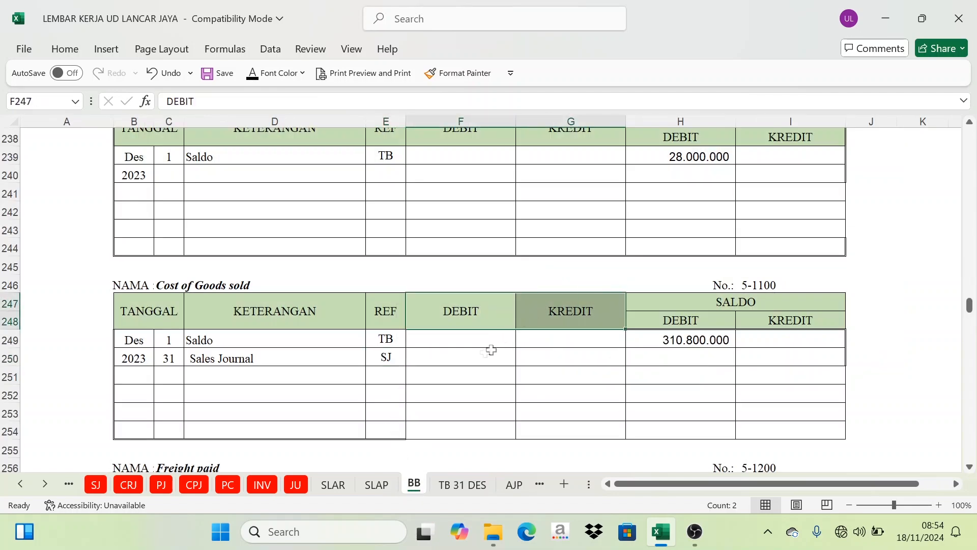
pyautogui.click(477, 360)
pyautogui.click(269, 73)
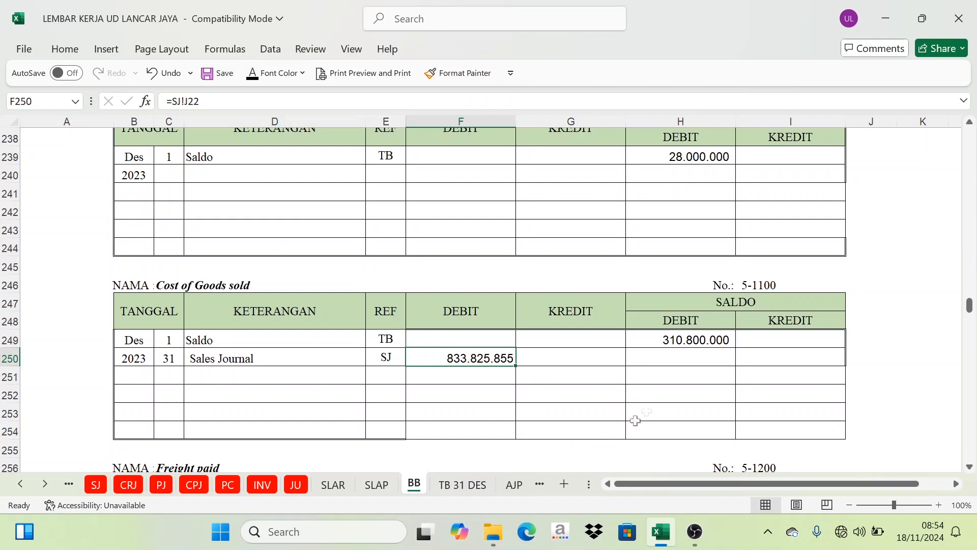
# Show the Cost of Goods Sold debit balance in H250, which adds H249 and F250, using the Automatic font colour
pyautogui.click(736, 301)
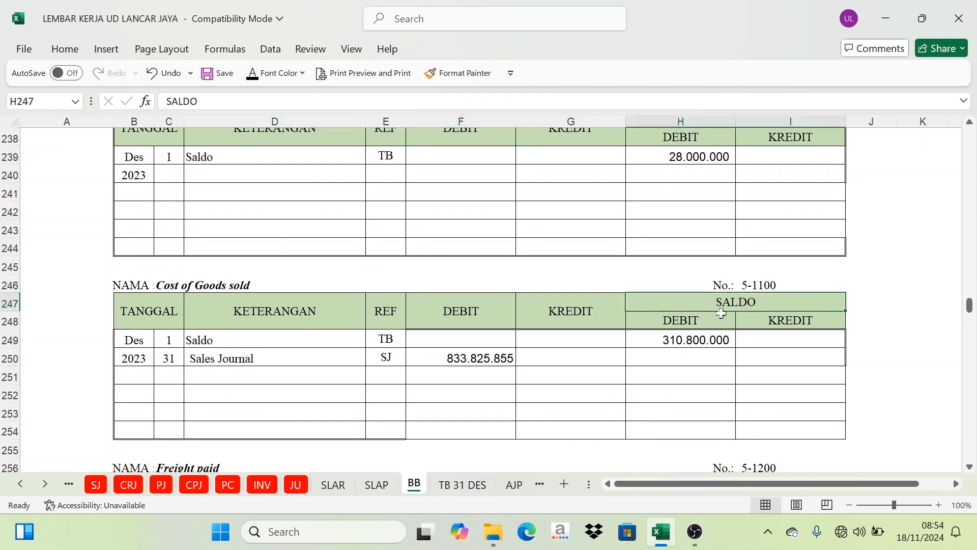
pyautogui.click(680, 341)
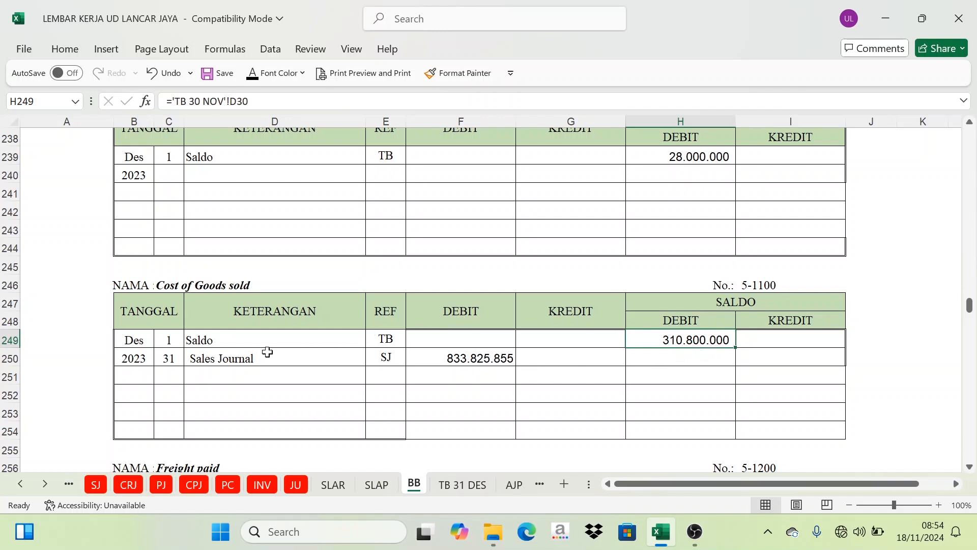
pyautogui.click(275, 356)
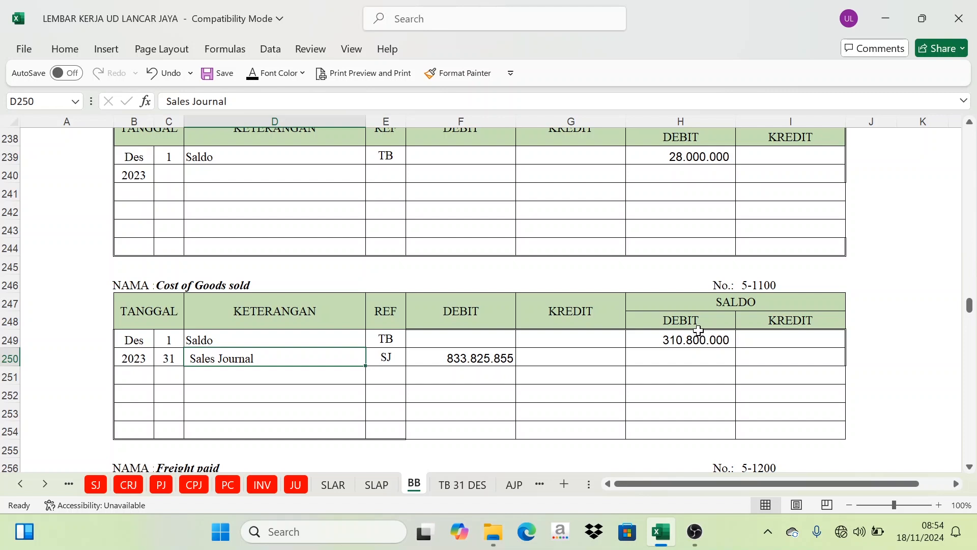
pyautogui.click(698, 339)
pyautogui.click(467, 322)
pyautogui.click(655, 338)
pyautogui.click(507, 359)
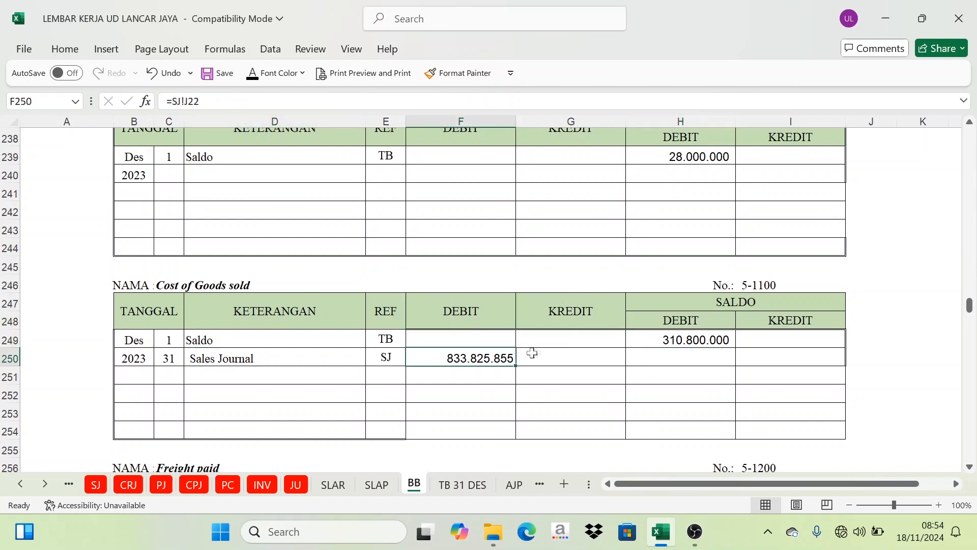
pyautogui.click(700, 356)
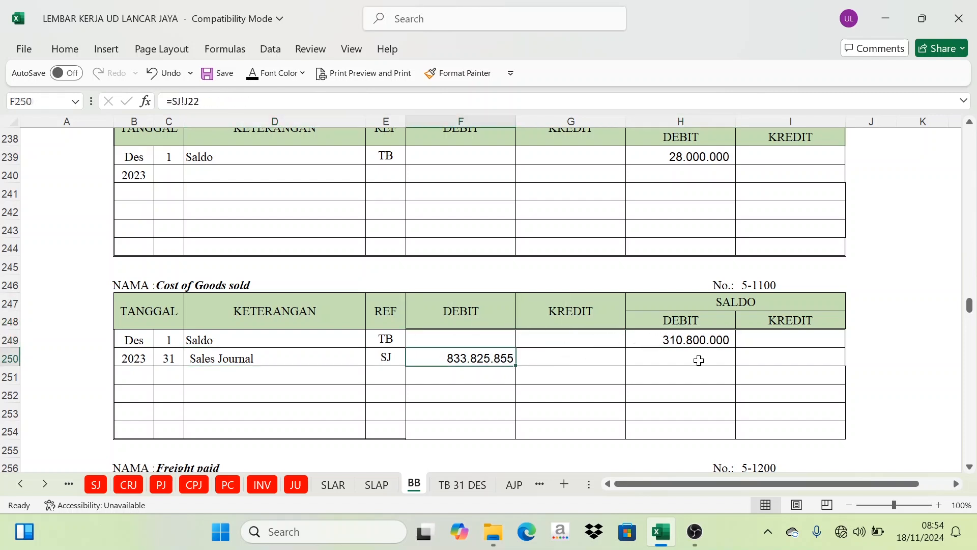
pyautogui.click(259, 82)
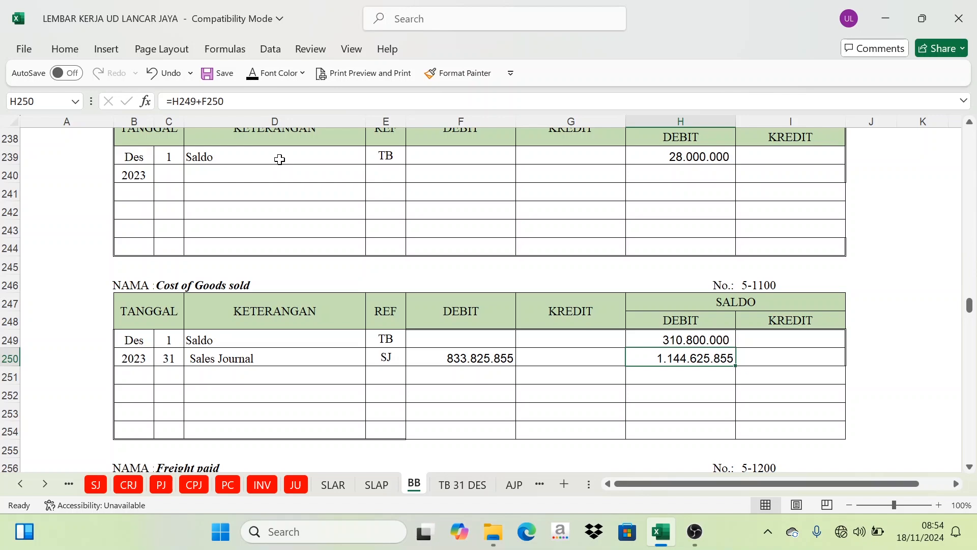
# Merge and centre K19:L19 in the SJ sheet's recapitulation and enter the heading KREDIT
pyautogui.scroll(2, 672, 218)
pyautogui.scroll(-2, 689, 464)
pyautogui.click(97, 484)
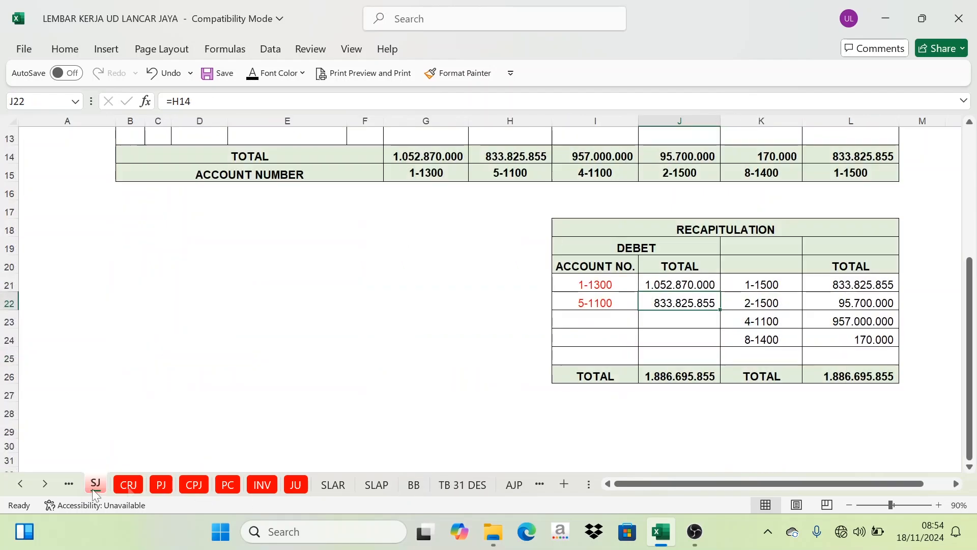
pyautogui.click(644, 264)
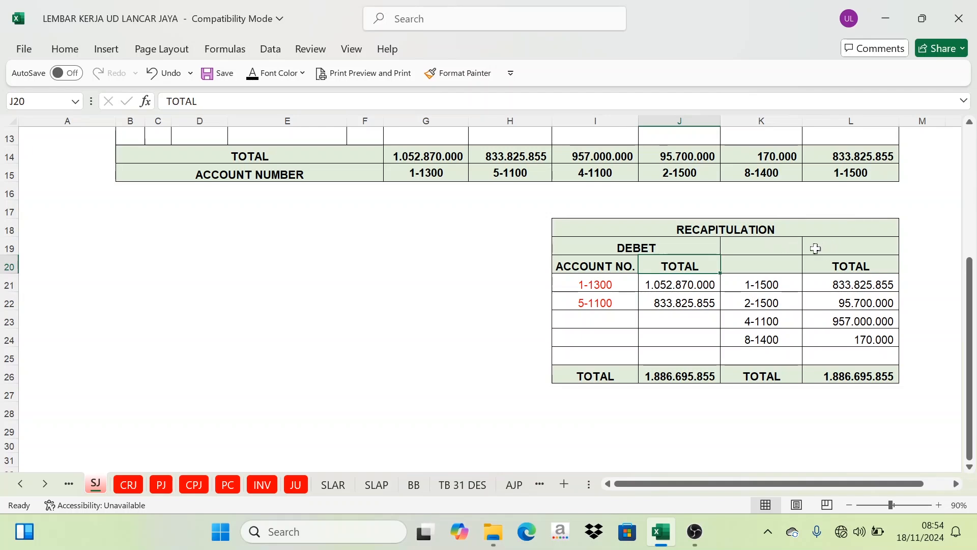
pyautogui.moveTo(795, 248); pyautogui.dragTo(824, 243)
pyautogui.click(792, 284)
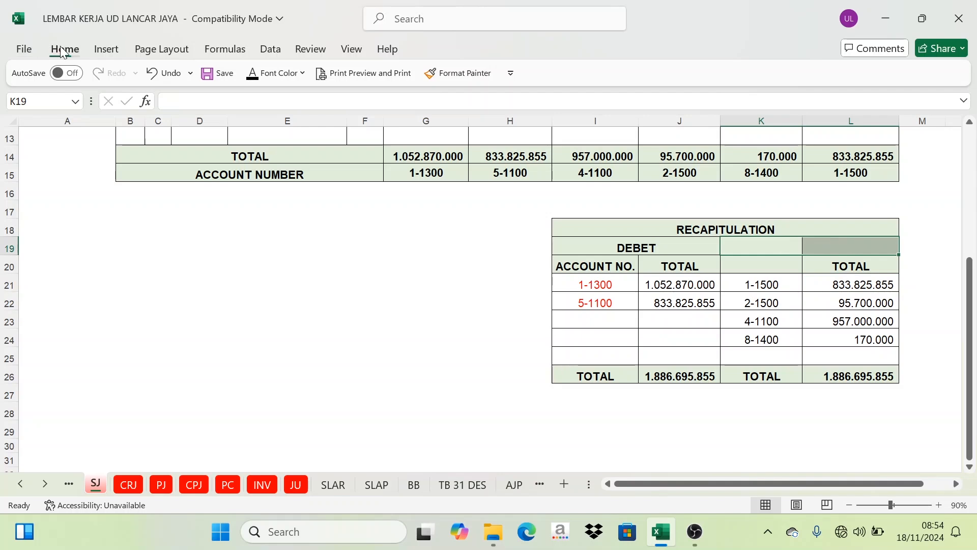
pyautogui.click(65, 49)
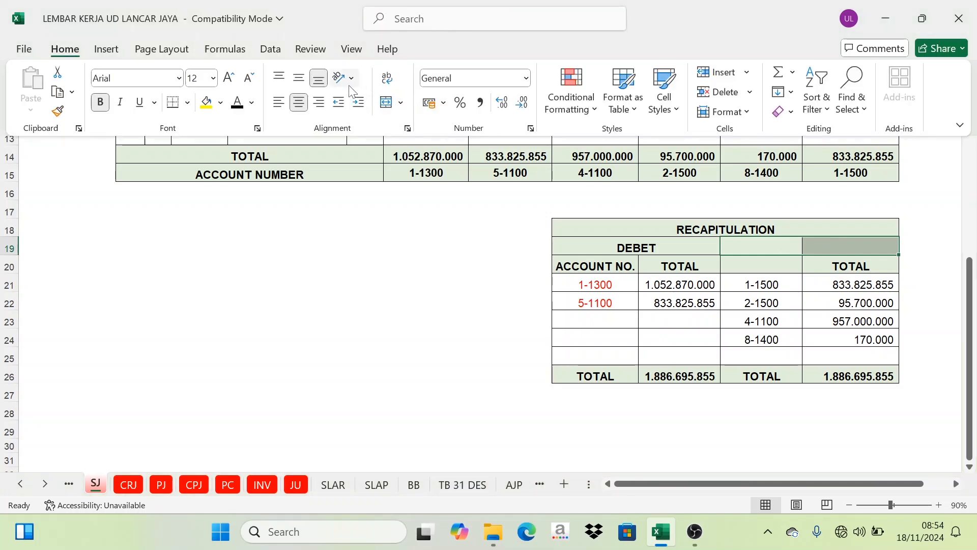
pyautogui.click(386, 102)
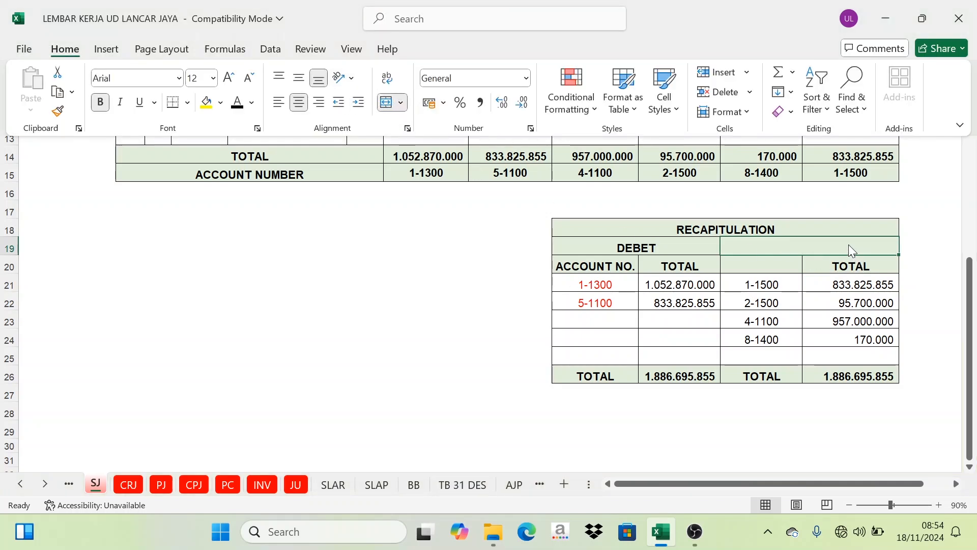
pyautogui.press('capslock')
pyautogui.write('KREDI')
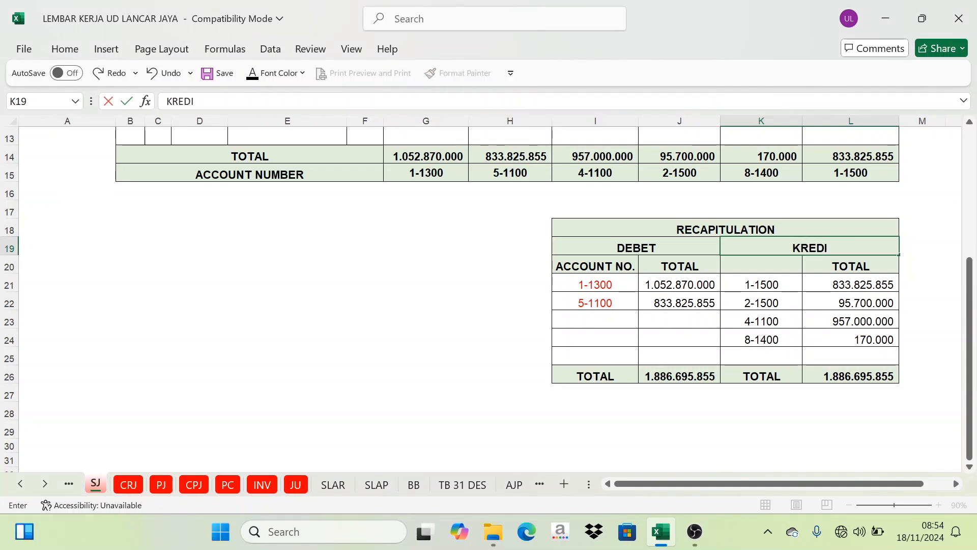
pyautogui.write('T')
pyautogui.press('Return')
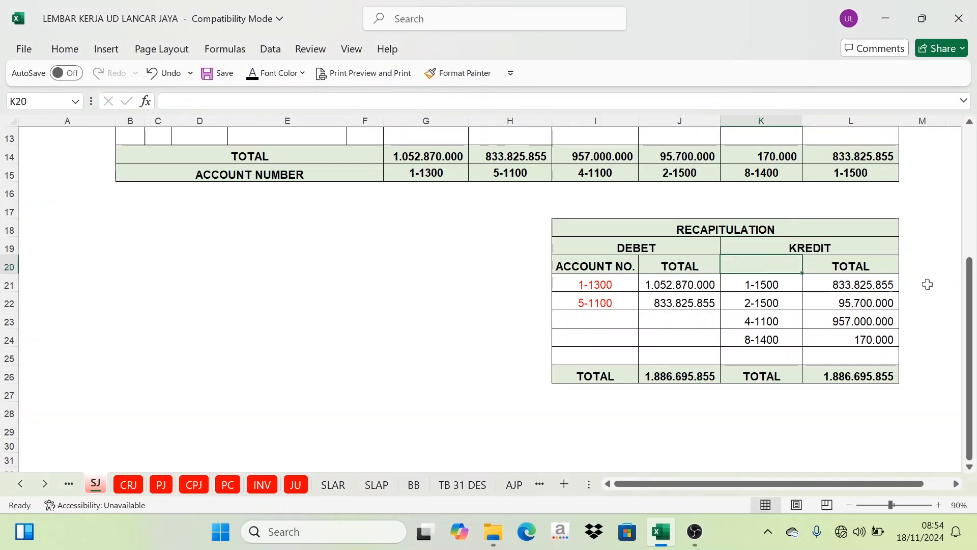
# Colour the credit account number 1-1500 in the Sales Journal recapitulation red
pyautogui.click(785, 285)
pyautogui.click(775, 297)
pyautogui.click(765, 321)
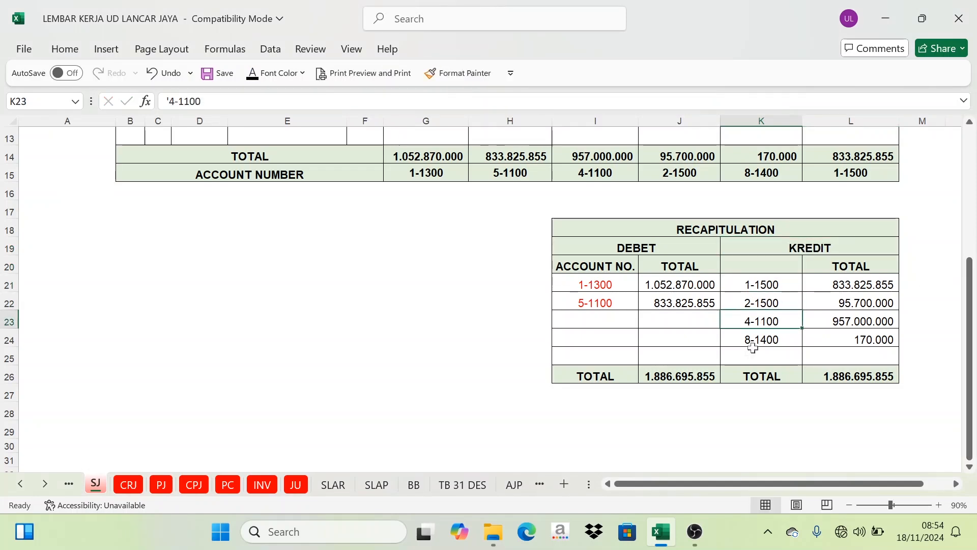
pyautogui.click(770, 286)
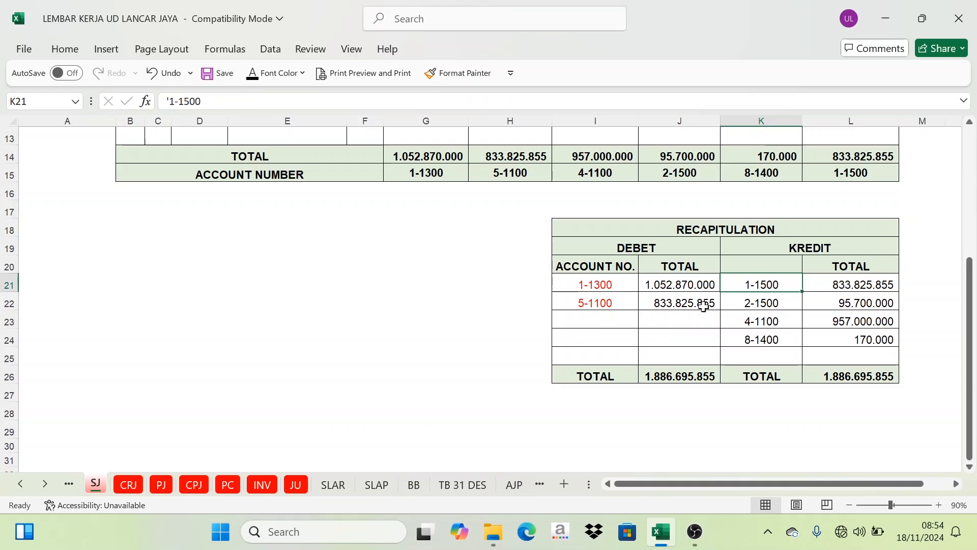
pyautogui.scroll(1, 703, 306)
pyautogui.click(280, 75)
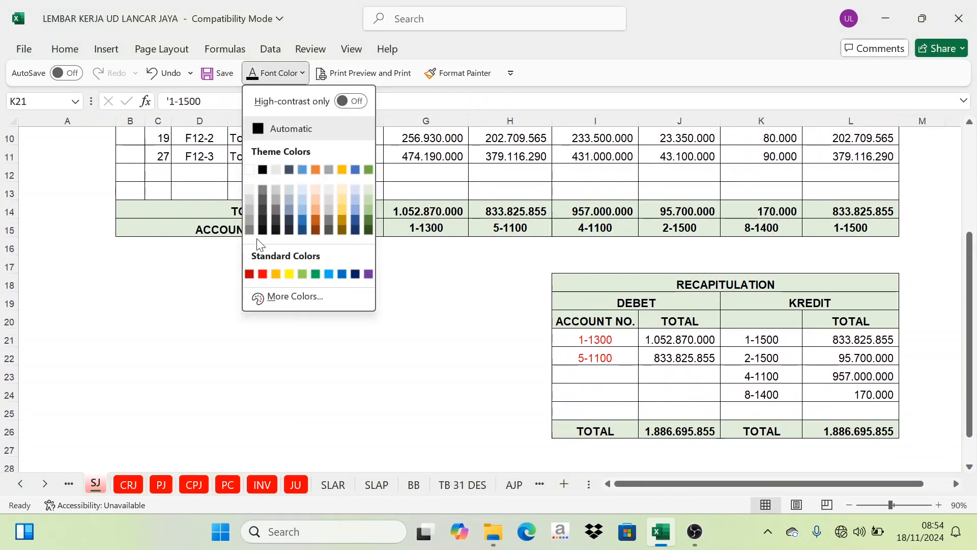
pyautogui.click(262, 275)
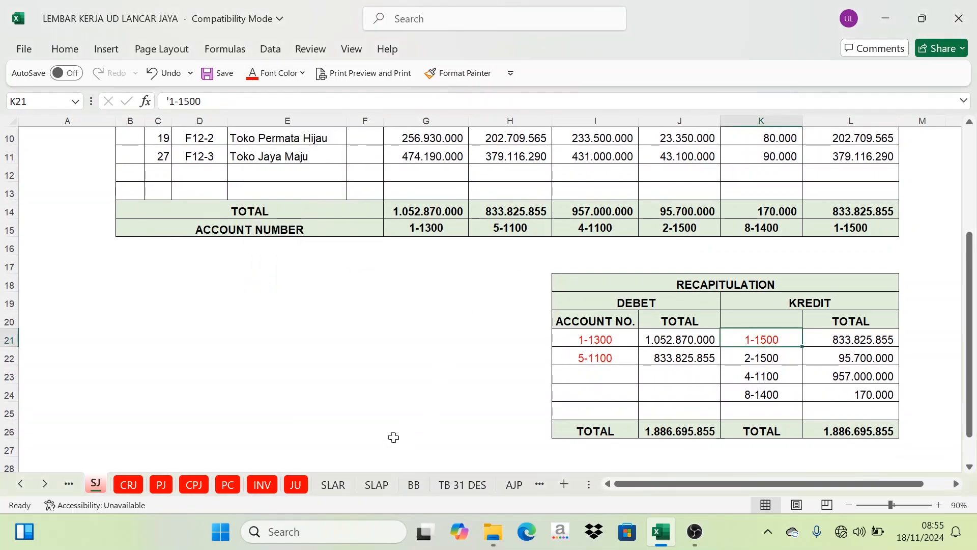
# Show the Inventory ledger's row 50 date 31, Sales Journal description and SJ reference on the BB sheet, using the Automatic font colour
pyautogui.click(414, 486)
pyautogui.scroll(15, 758, 416)
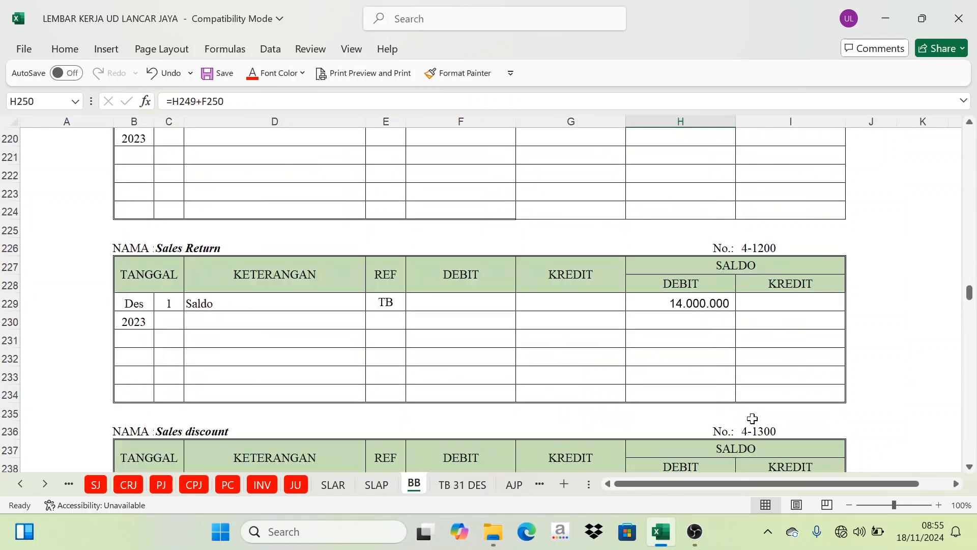
pyautogui.scroll(20, 762, 416)
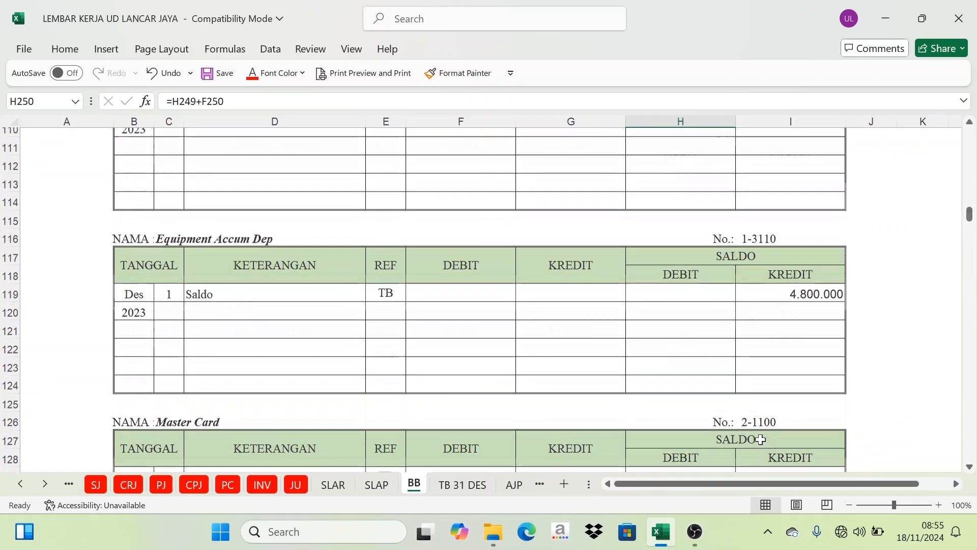
pyautogui.scroll(8, 761, 452)
pyautogui.scroll(3, 760, 452)
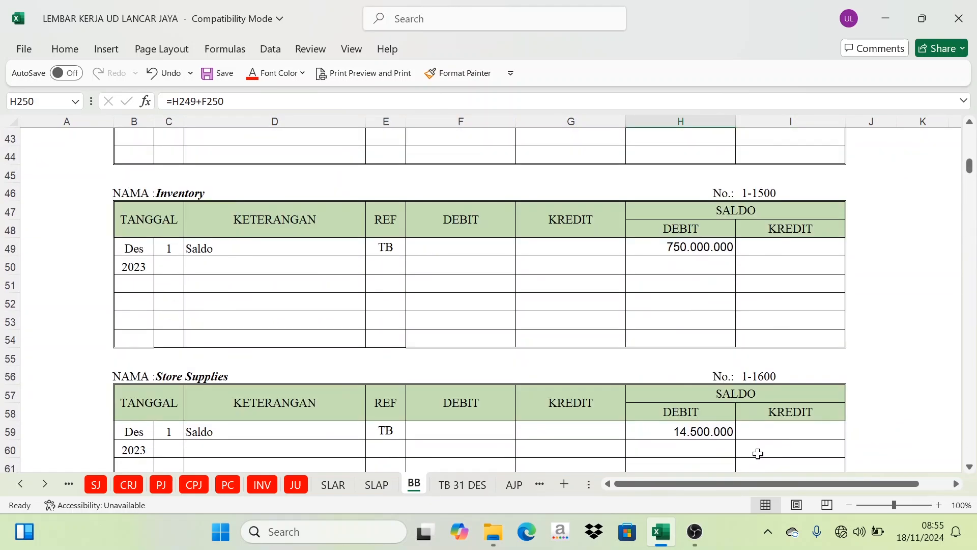
pyautogui.scroll(2, 712, 429)
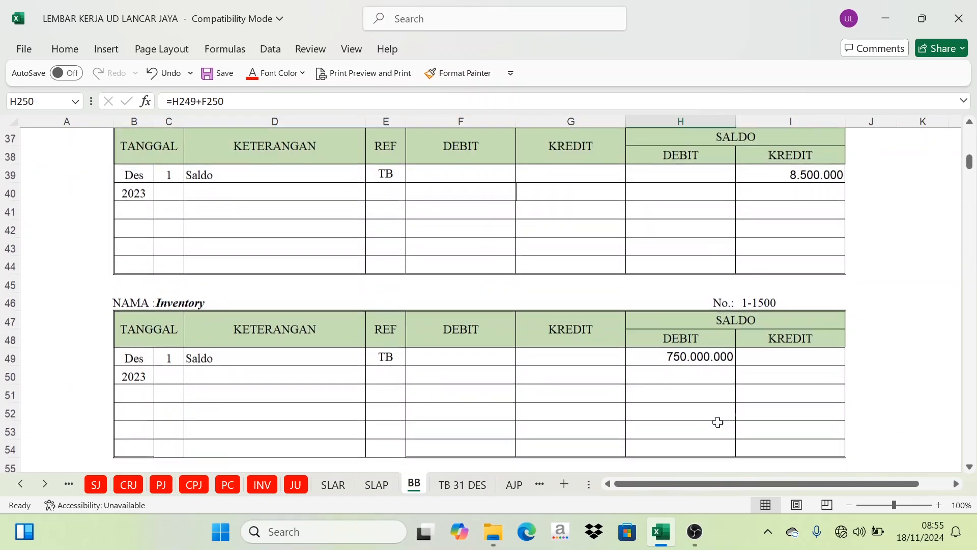
pyautogui.click(762, 304)
pyautogui.click(205, 303)
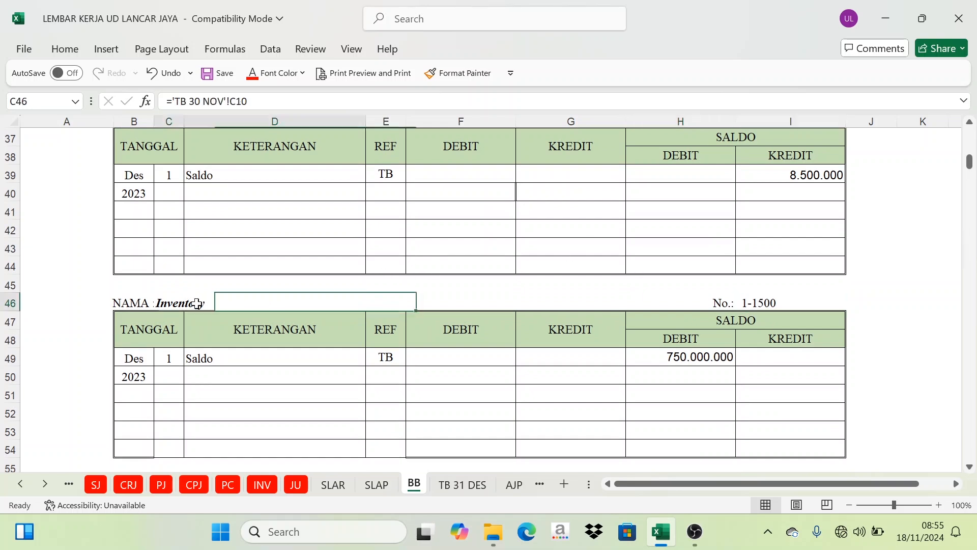
pyautogui.moveTo(161, 376); pyautogui.dragTo(368, 375)
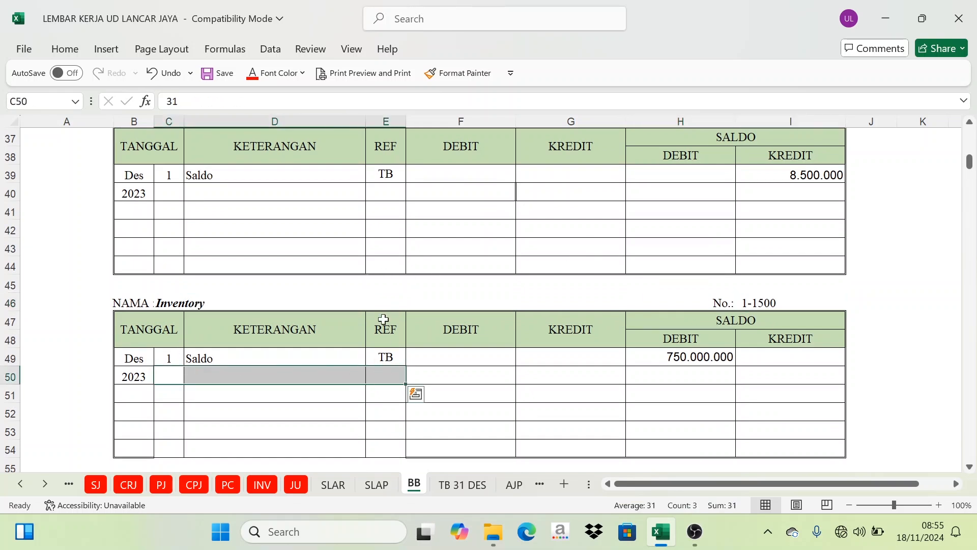
pyautogui.click(272, 73)
pyautogui.click(261, 130)
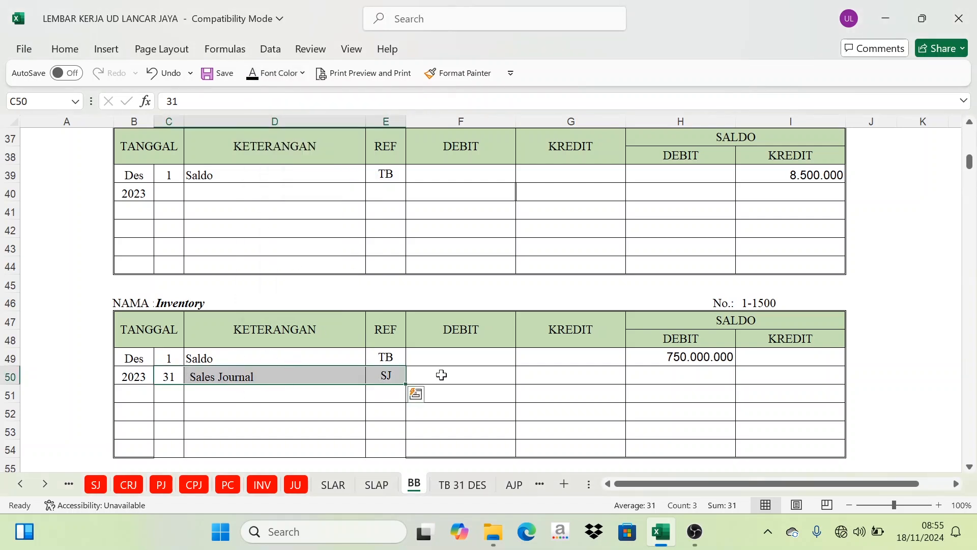
# Show the Inventory ledger's credit in G50, linked to the Sales Journal recapitulation total SJ!L21, using the Automatic font colour
pyautogui.click(464, 374)
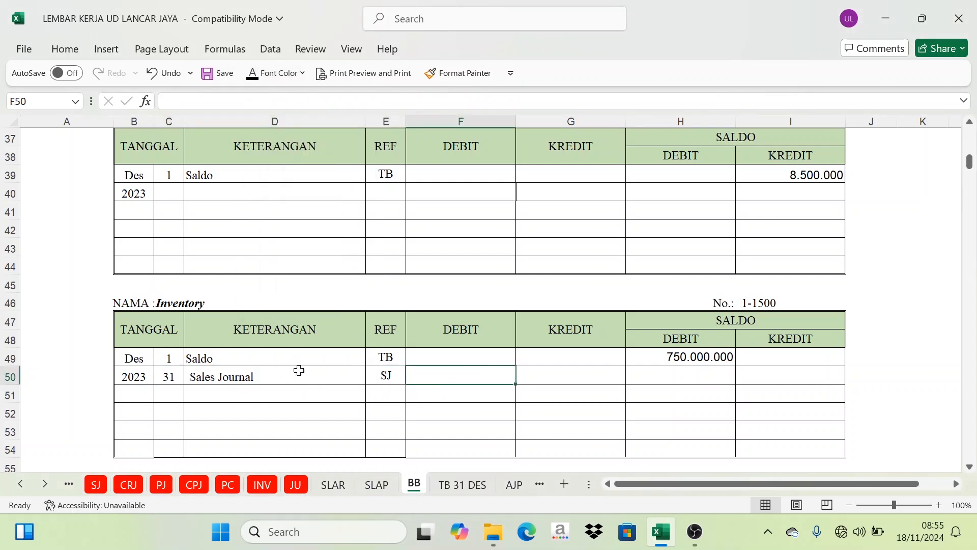
pyautogui.click(594, 376)
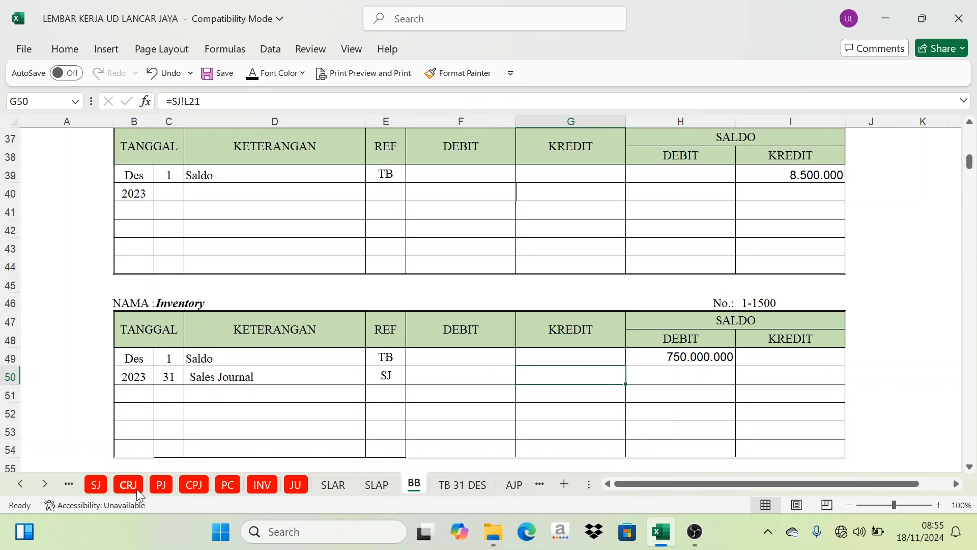
pyautogui.click(97, 486)
pyautogui.click(849, 339)
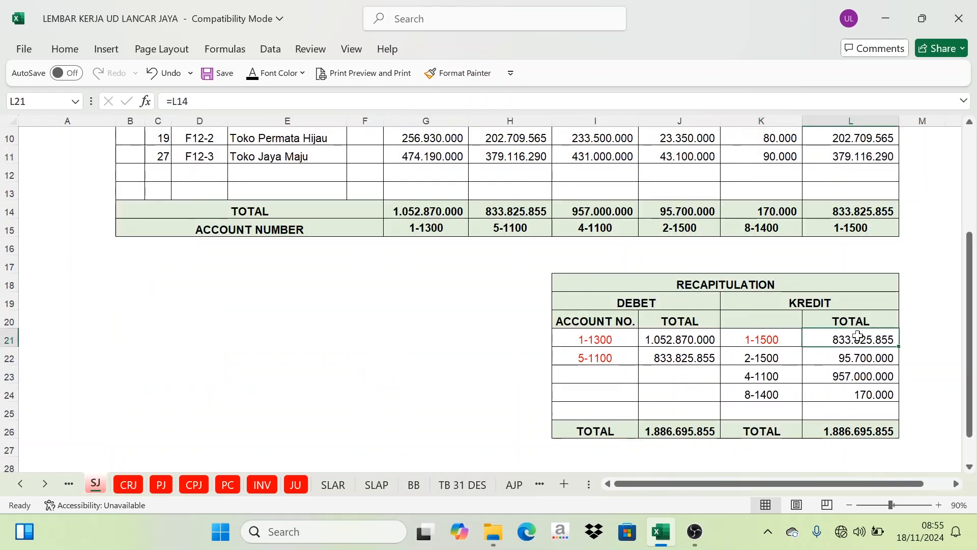
pyautogui.click(413, 484)
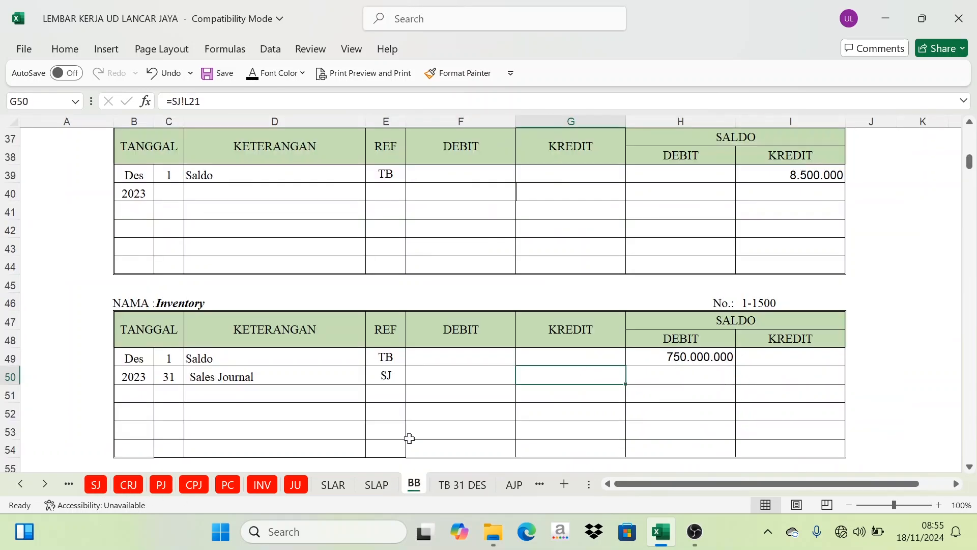
pyautogui.click(467, 335)
pyautogui.moveTo(484, 332); pyautogui.dragTo(611, 330)
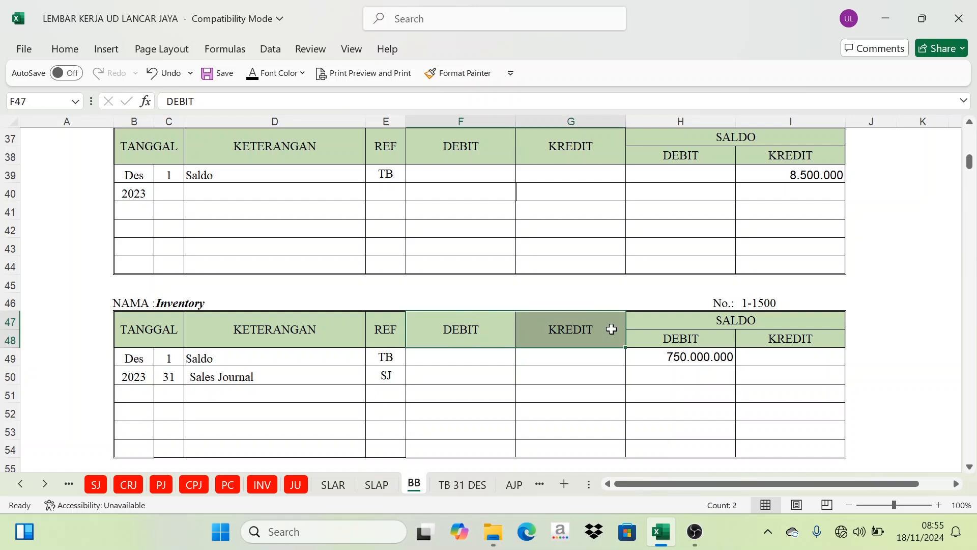
pyautogui.click(589, 382)
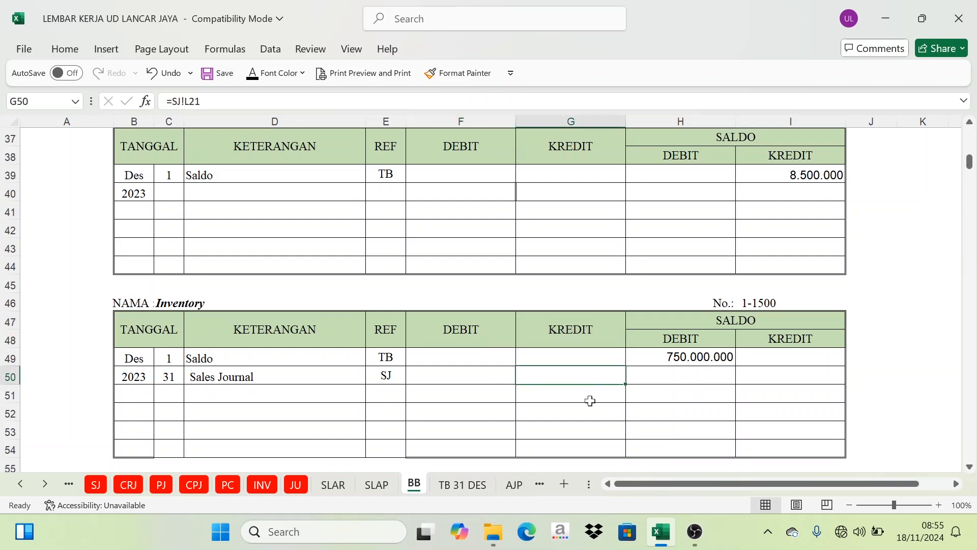
pyautogui.click(243, 79)
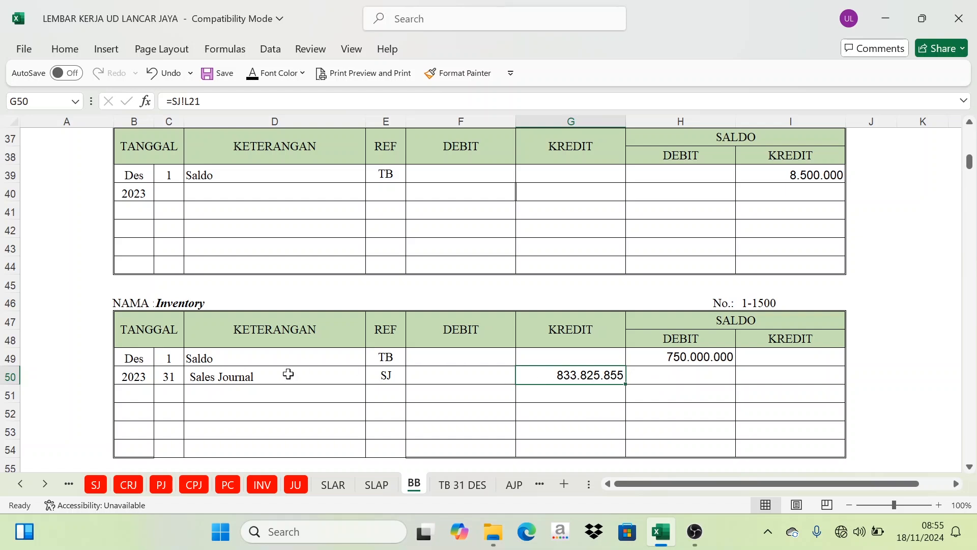
# Compare the Inventory ledger's opening debit balance in H49 with the Sales Journal credit entry in G50
pyautogui.click(255, 372)
pyautogui.click(557, 368)
pyautogui.click(747, 320)
pyautogui.click(701, 357)
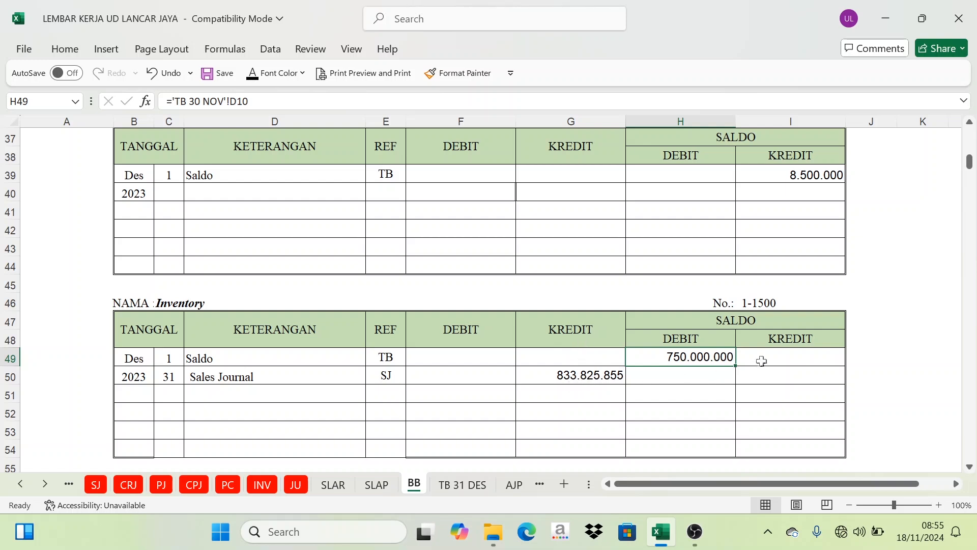
pyautogui.click(680, 340)
pyautogui.click(578, 335)
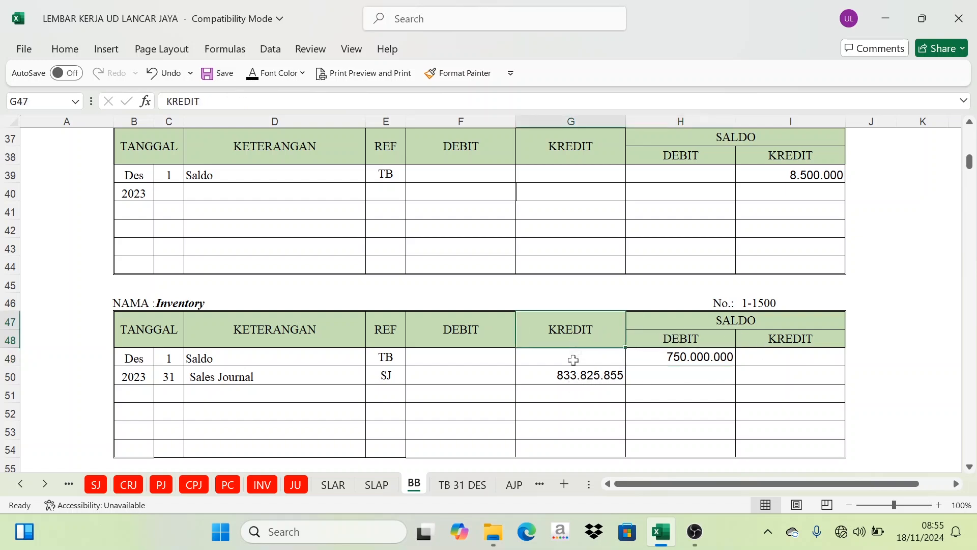
pyautogui.click(570, 375)
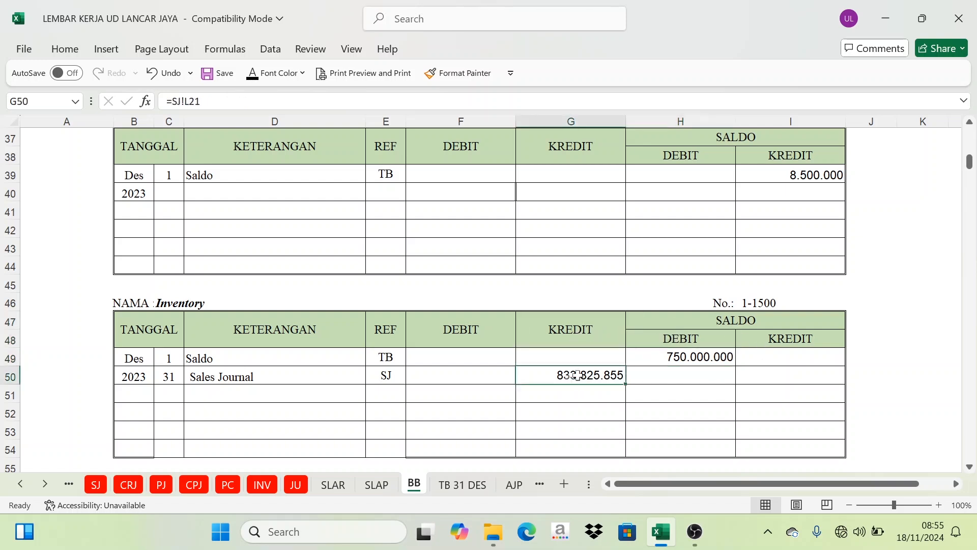
pyautogui.click(565, 333)
pyautogui.click(544, 377)
pyautogui.click(705, 340)
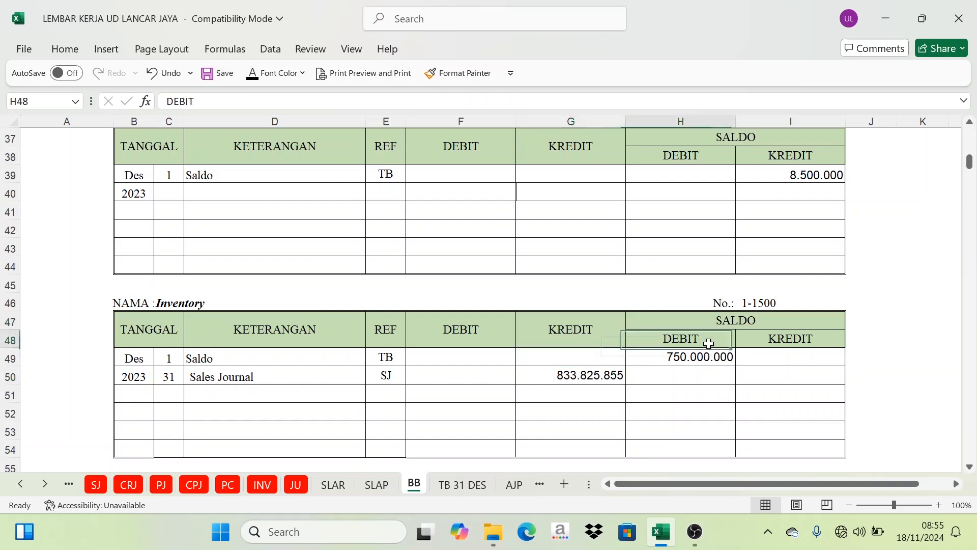
pyautogui.click(702, 357)
pyautogui.click(567, 389)
pyautogui.click(573, 372)
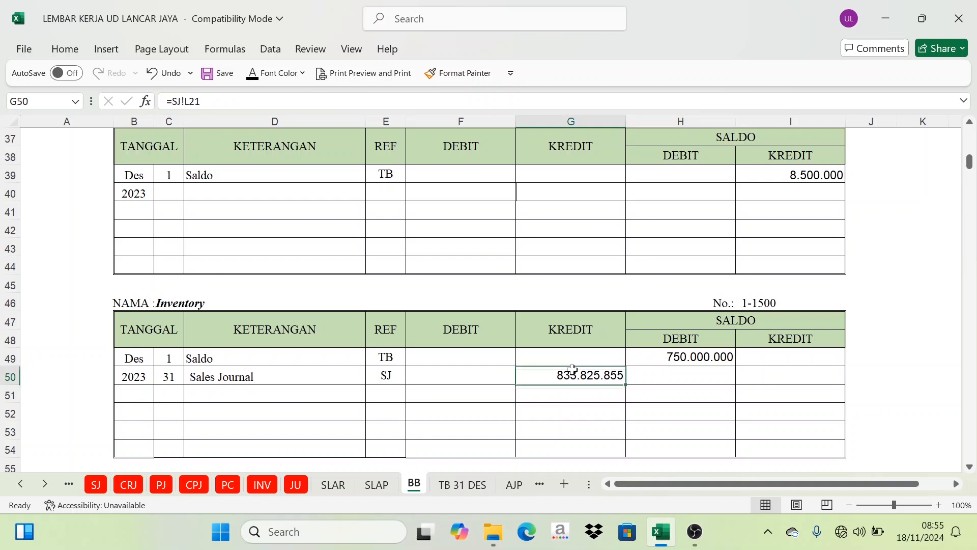
# Show the Inventory credit balance in I50, which subtracts H49 from G50, using the Automatic font colour
pyautogui.click(671, 355)
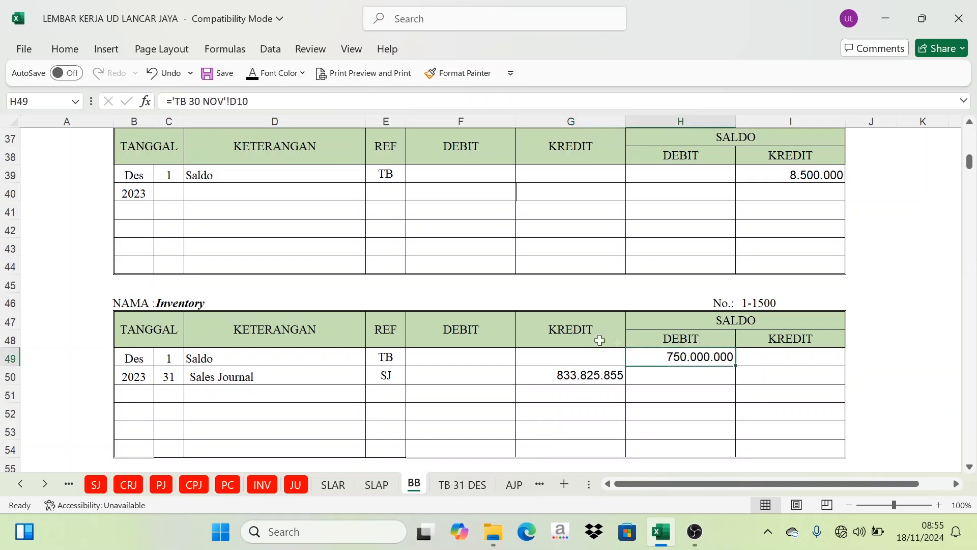
pyautogui.click(565, 333)
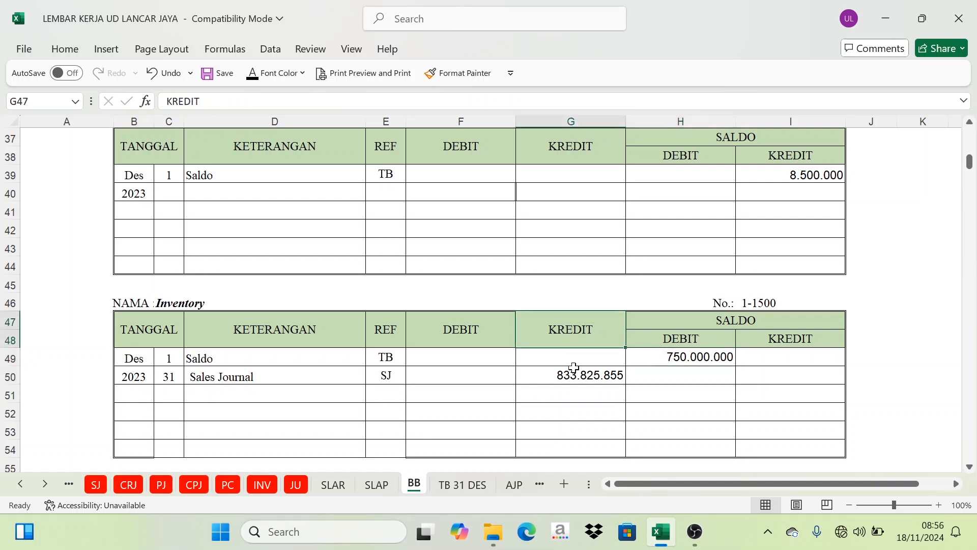
pyautogui.click(554, 382)
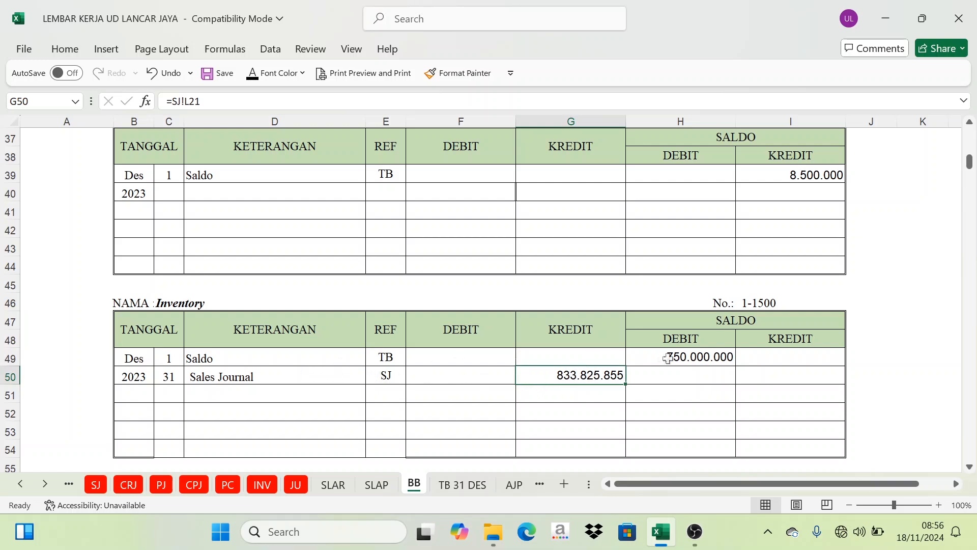
pyautogui.click(805, 377)
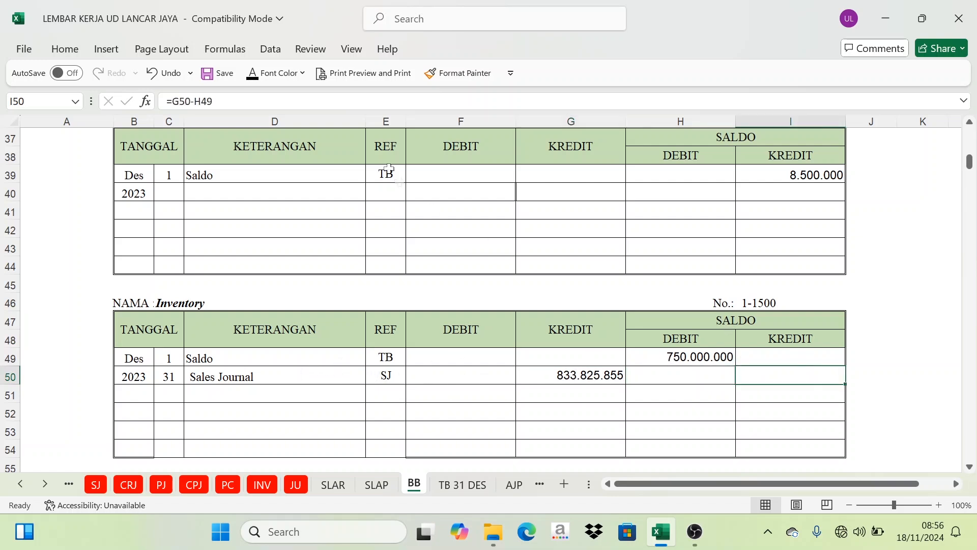
pyautogui.click(275, 73)
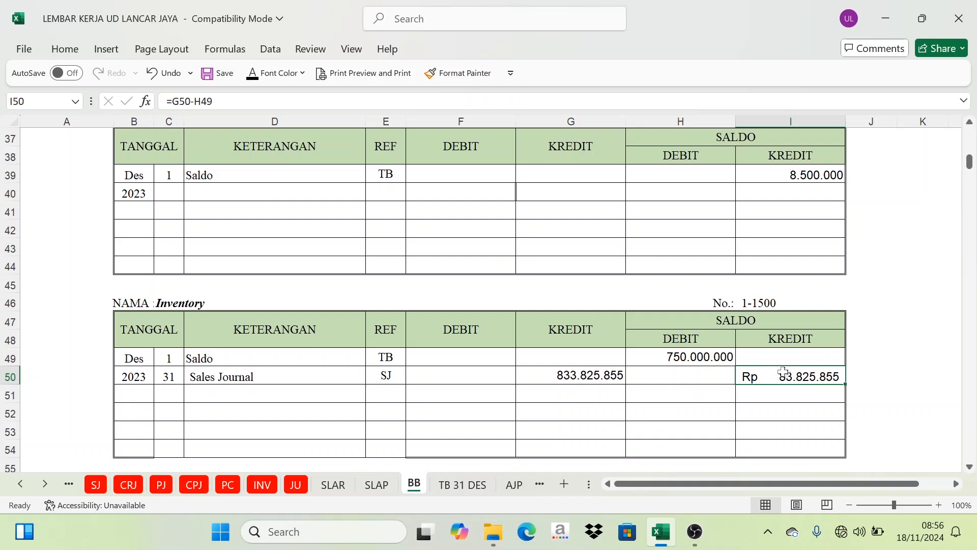
# Review how the Inventory credit balance in I50 follows from the credit entry in G50 and the opening debit balance in H49
pyautogui.click(580, 324)
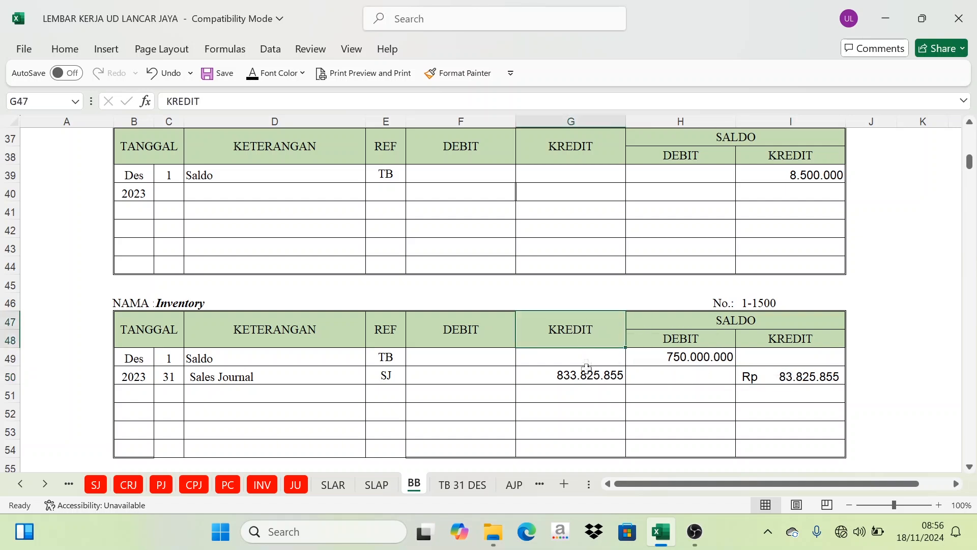
pyautogui.click(588, 379)
pyautogui.click(704, 329)
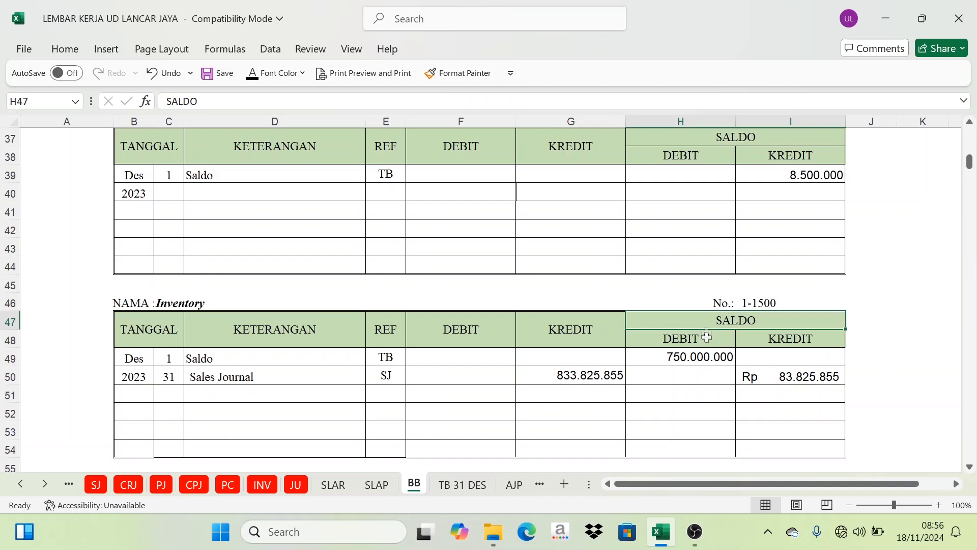
pyautogui.click(681, 356)
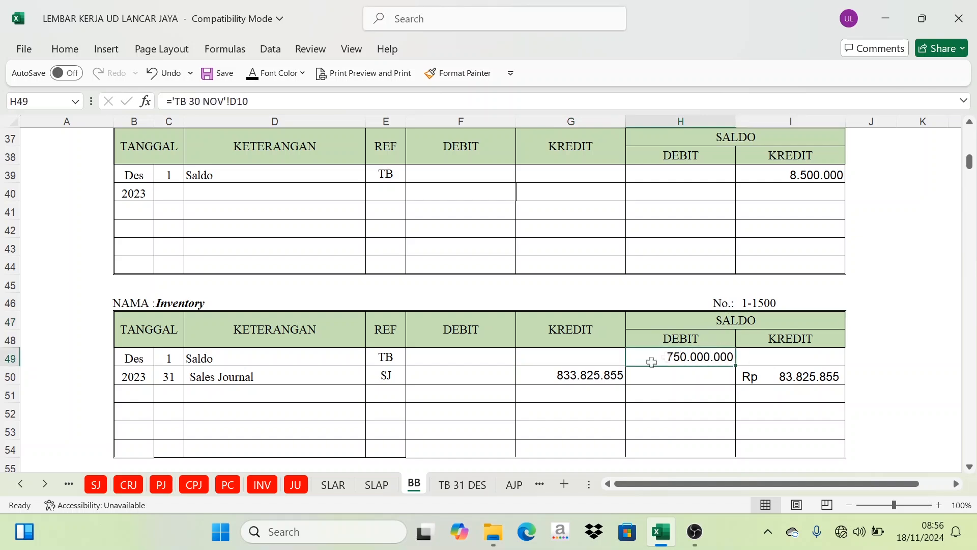
pyautogui.click(579, 375)
pyautogui.click(787, 344)
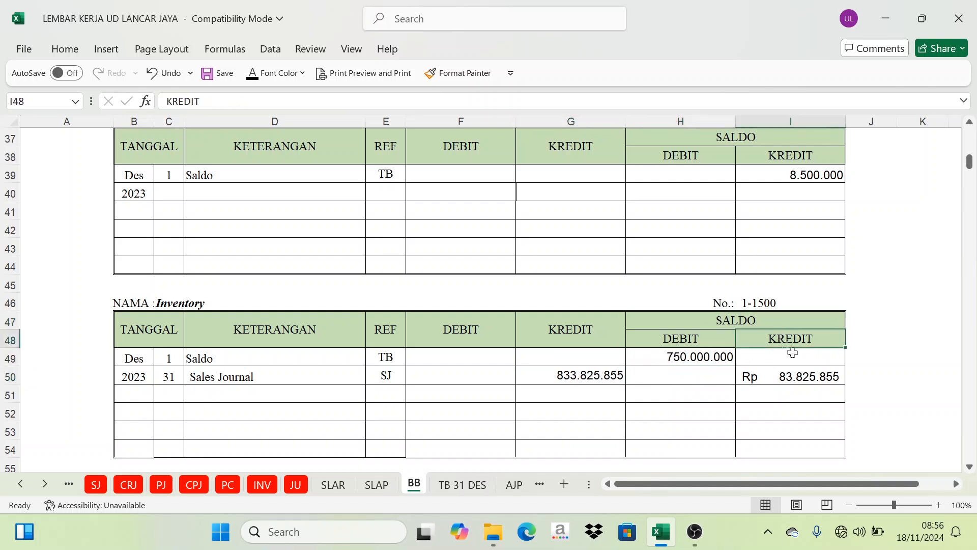
pyautogui.click(805, 381)
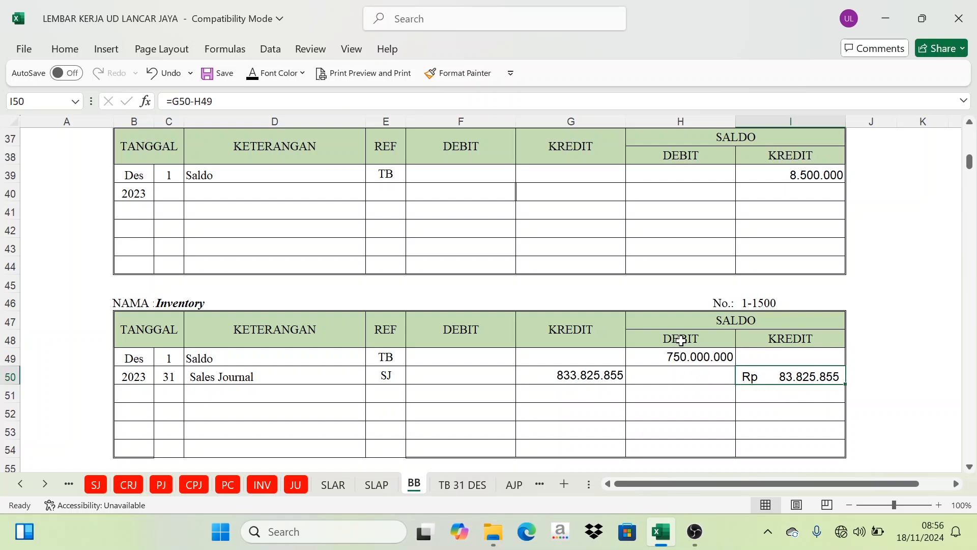
pyautogui.click(613, 376)
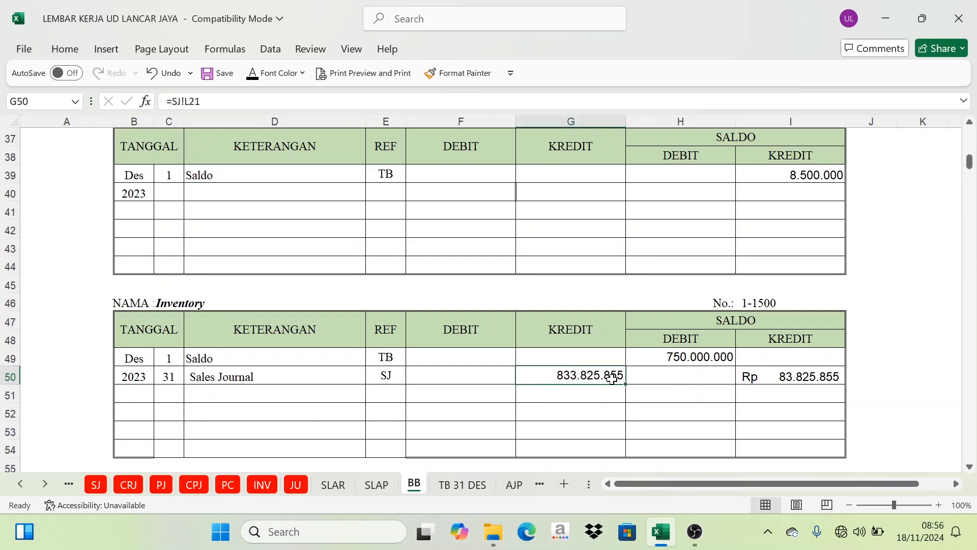
pyautogui.click(817, 380)
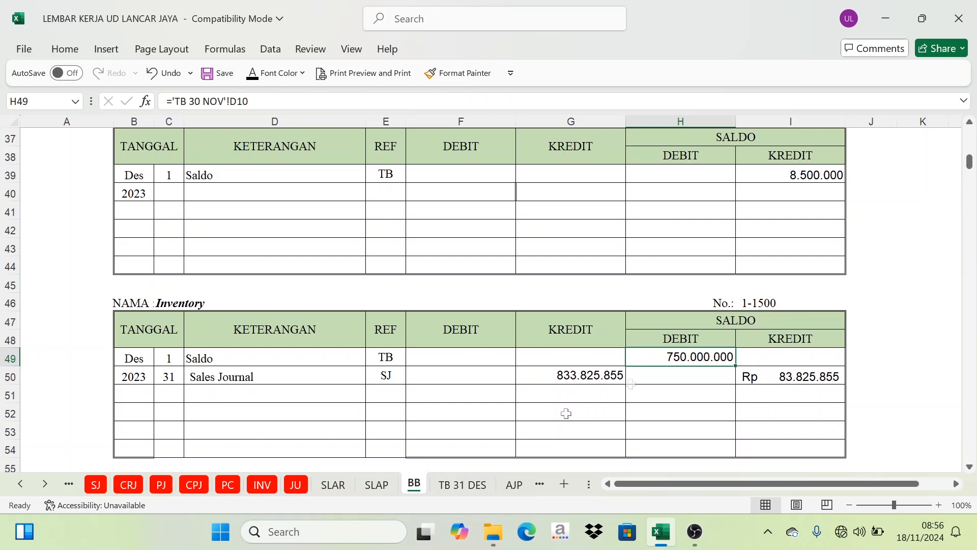
# Colour the credit account number 2-1500 in the SJ sheet's recapitulation red
pyautogui.click(97, 485)
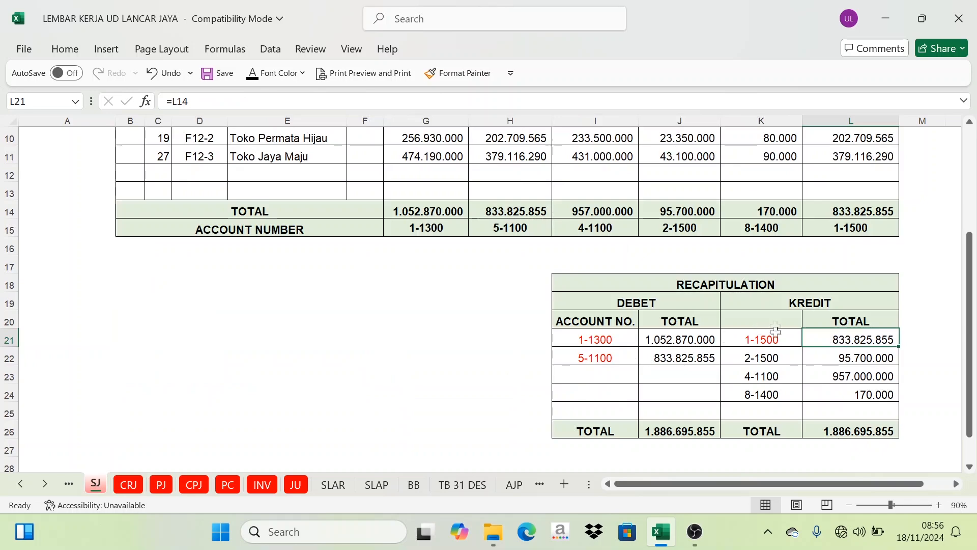
pyautogui.click(762, 359)
pyautogui.click(302, 72)
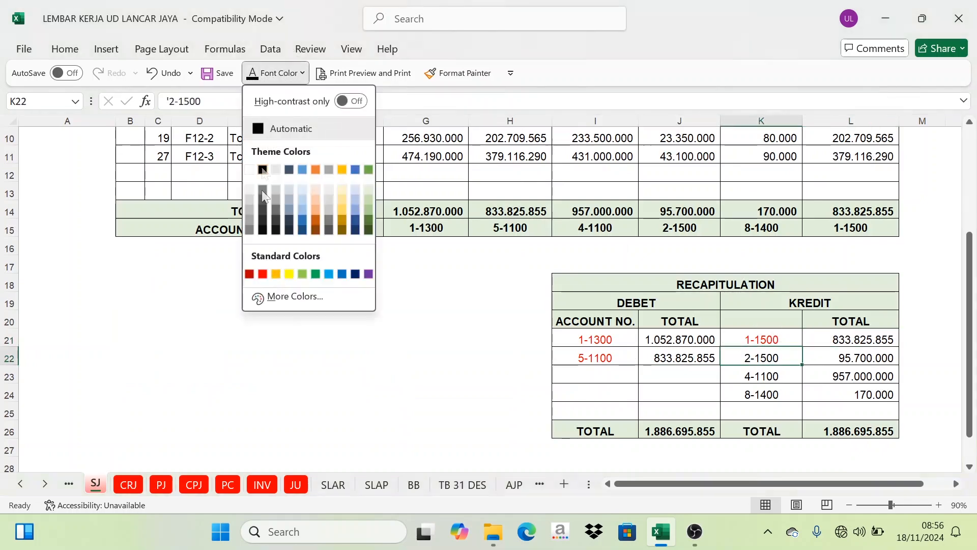
pyautogui.click(261, 273)
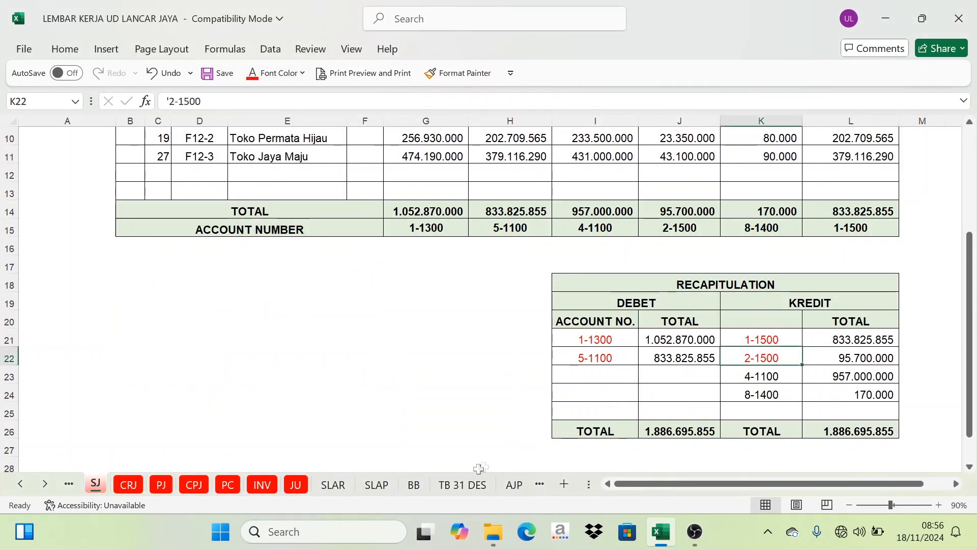
# Show the PPN Outcome ledger's row 170 date 31, Sales Journal description and SJ reference on the BB sheet, using the Automatic font colour
pyautogui.click(414, 484)
pyautogui.scroll(-14, 715, 338)
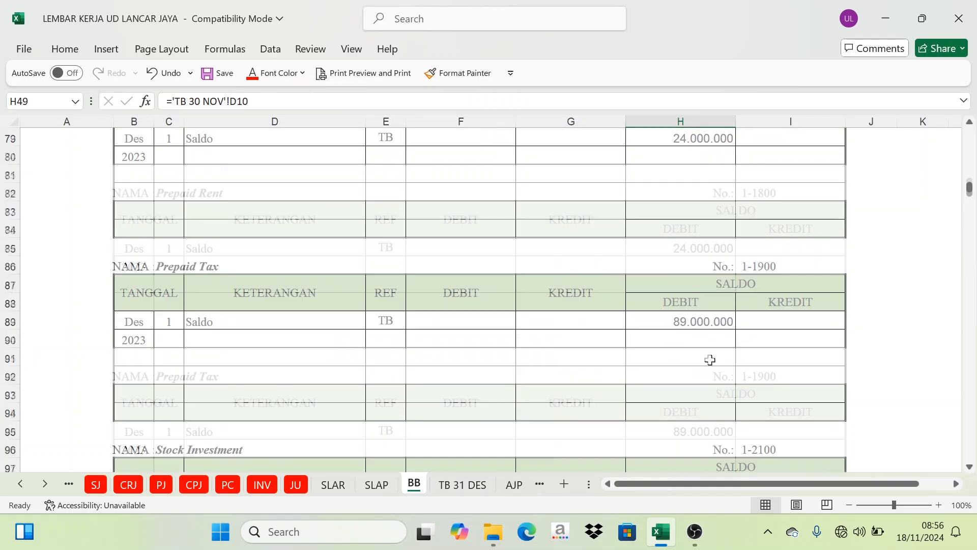
pyautogui.scroll(-19, 712, 361)
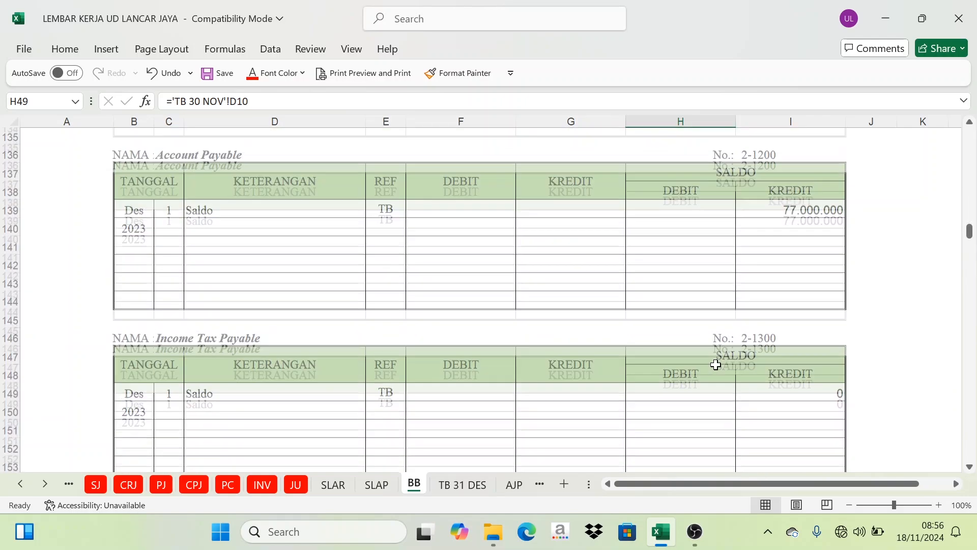
pyautogui.scroll(-10, 715, 364)
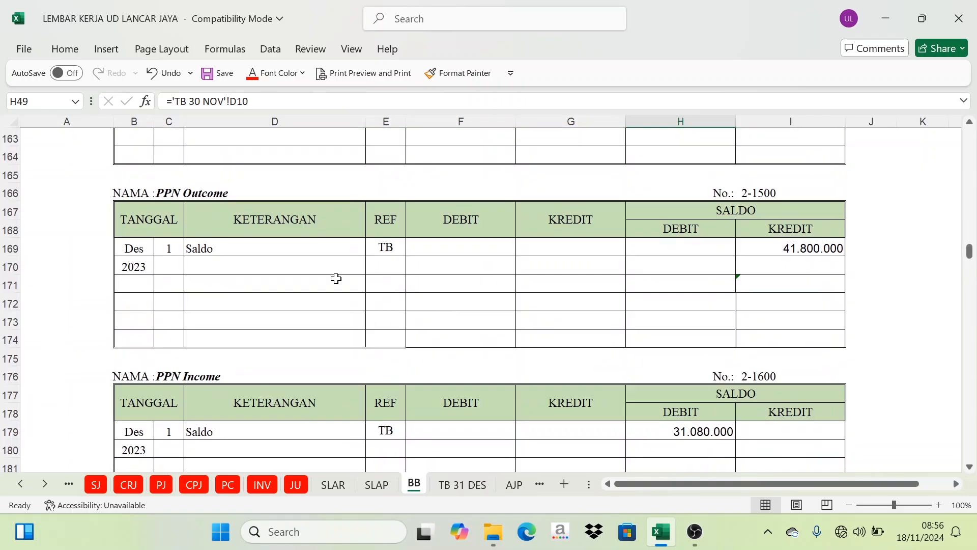
pyautogui.click(179, 195)
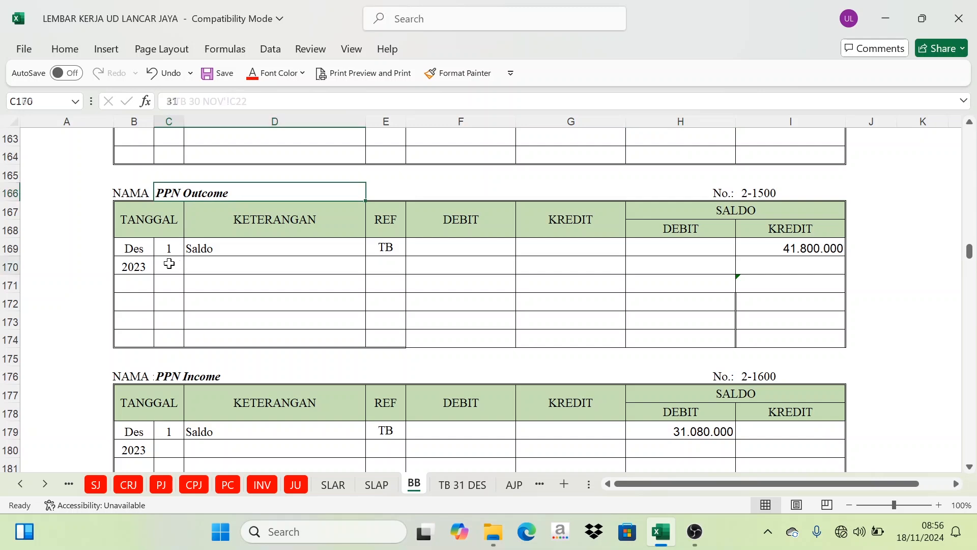
pyautogui.moveTo(168, 263); pyautogui.dragTo(387, 264)
pyautogui.click(303, 73)
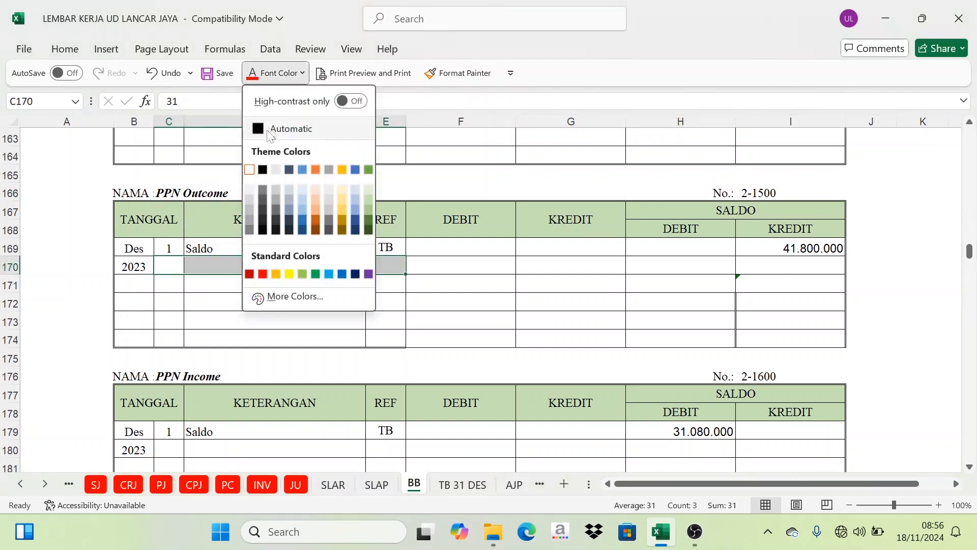
pyautogui.click(285, 127)
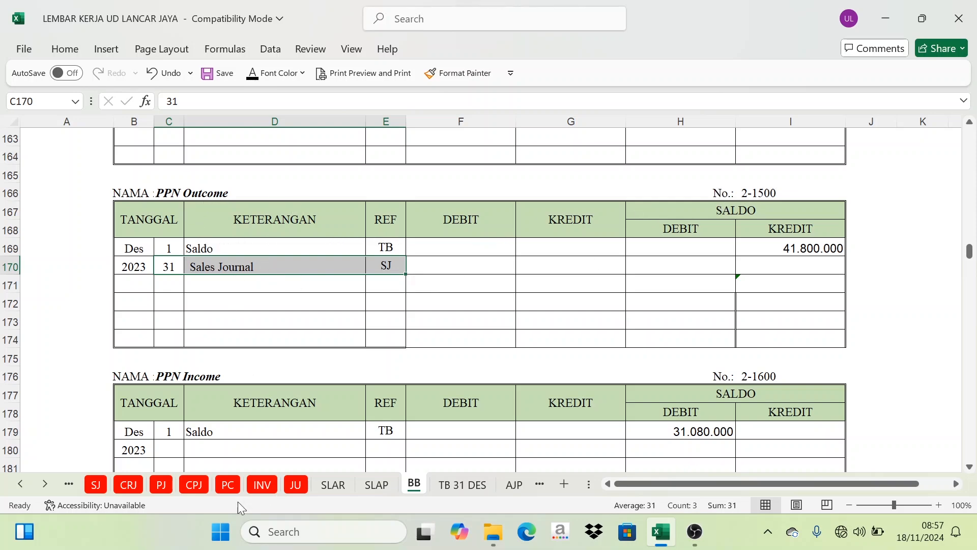
# Show the PPN Outcome credit entry in G170 on the BB sheet, linked to SJ cell L22, using the Automatic font colour
pyautogui.click(95, 485)
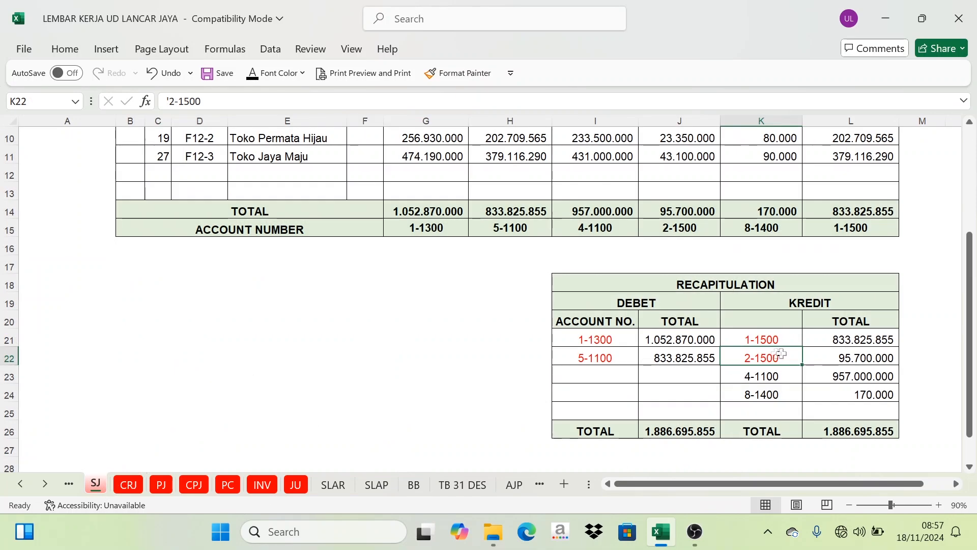
pyautogui.click(877, 353)
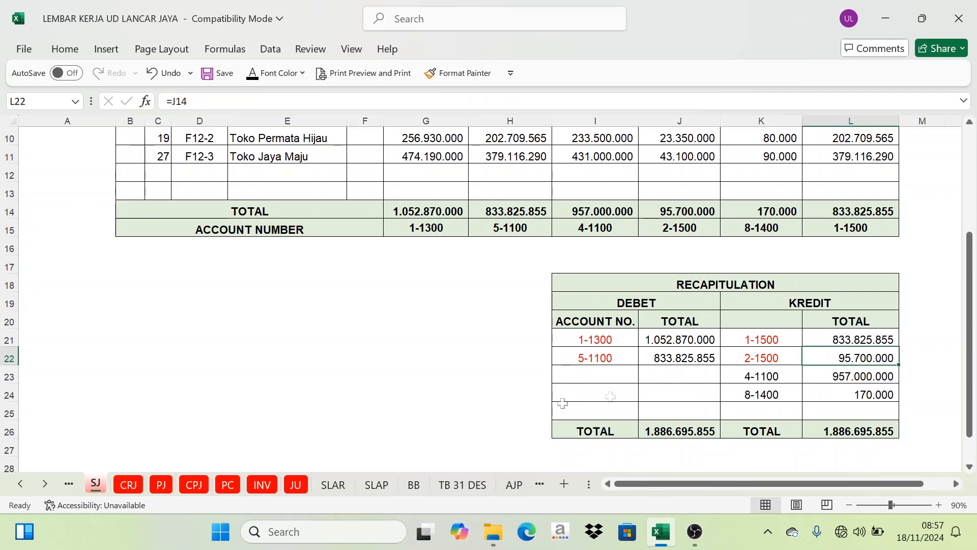
pyautogui.click(414, 484)
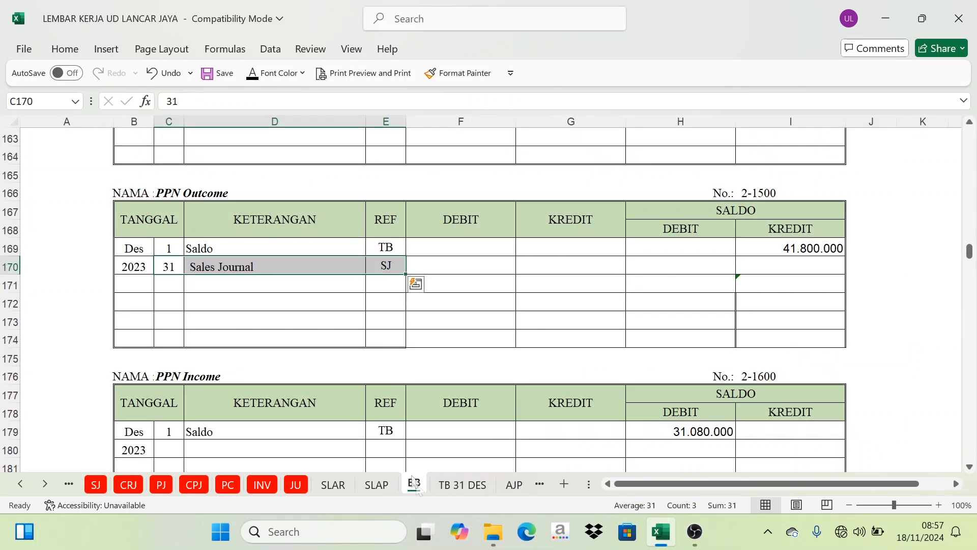
pyautogui.click(573, 232)
pyautogui.click(592, 259)
pyautogui.click(253, 76)
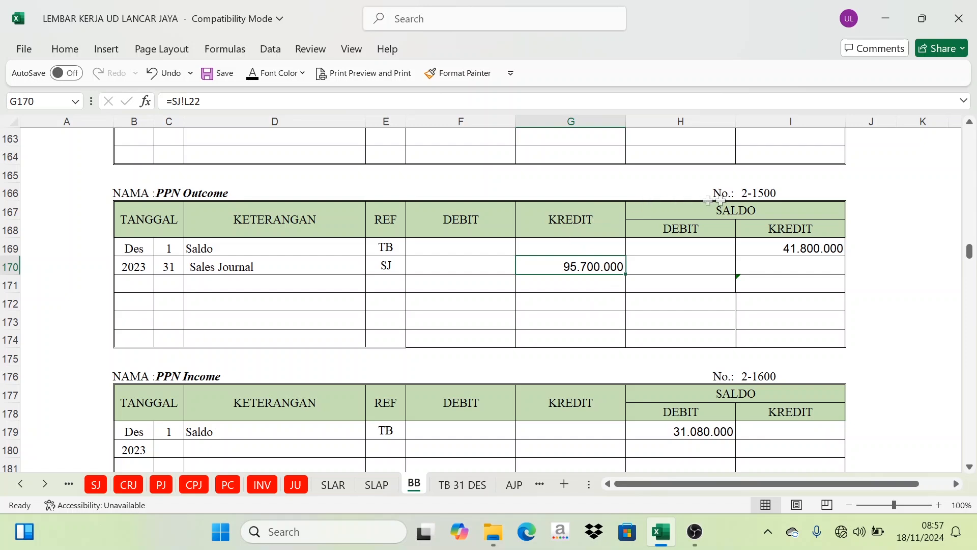
# Show the PPN Outcome credit balance in I170, which adds G170 to I169, using the Automatic font colour
pyautogui.click(764, 206)
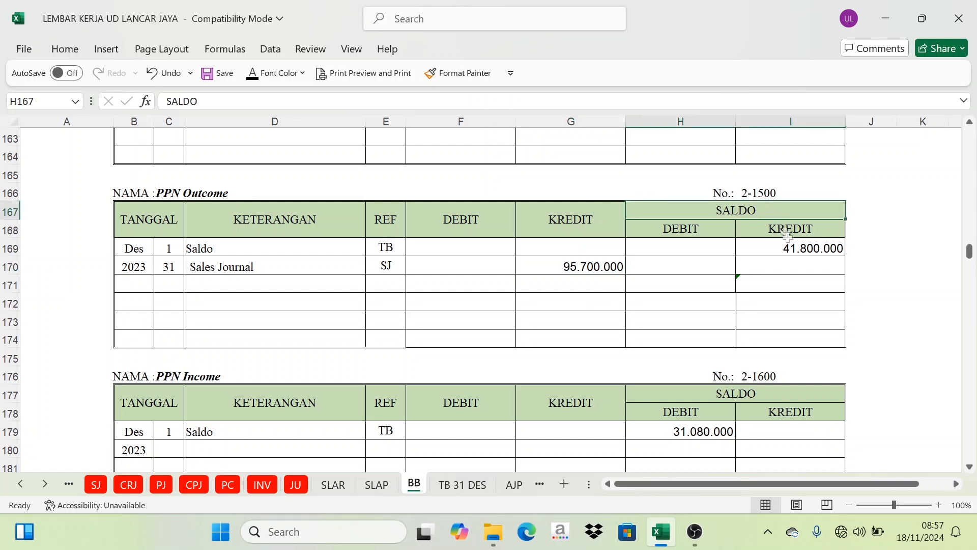
pyautogui.click(826, 254)
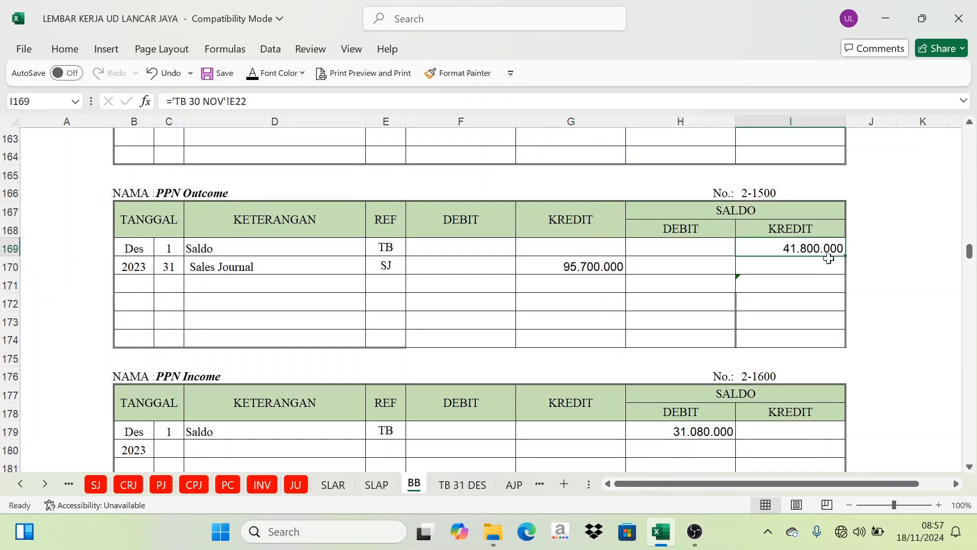
pyautogui.click(555, 227)
pyautogui.click(583, 265)
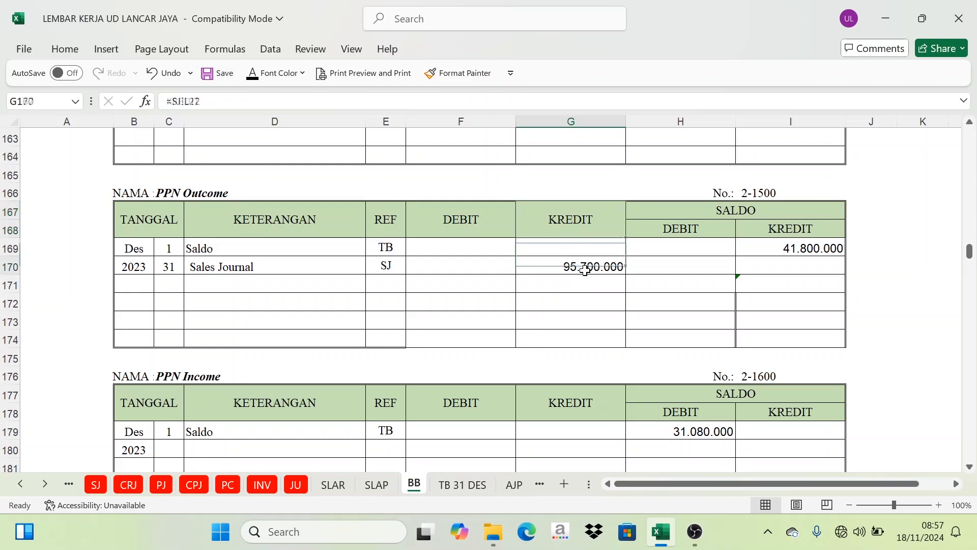
pyautogui.click(748, 247)
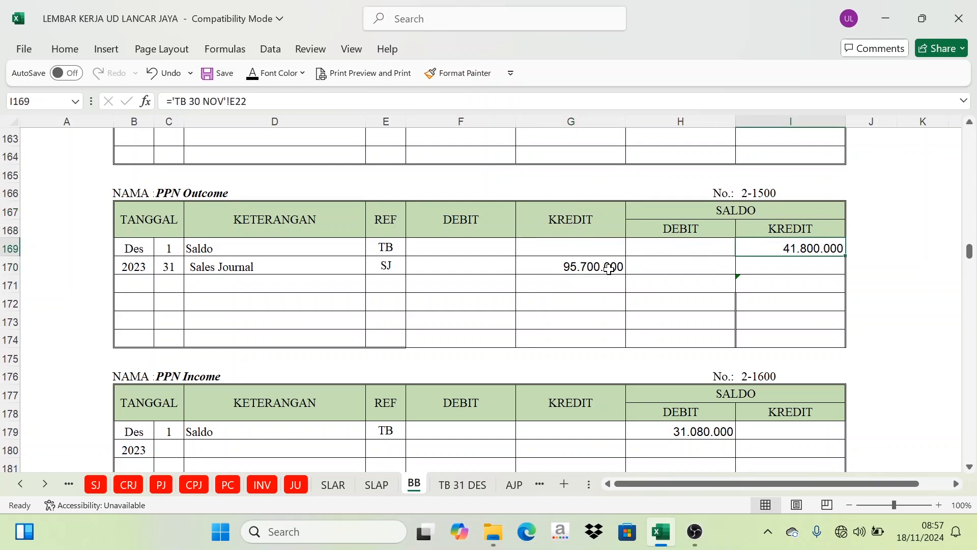
pyautogui.click(788, 263)
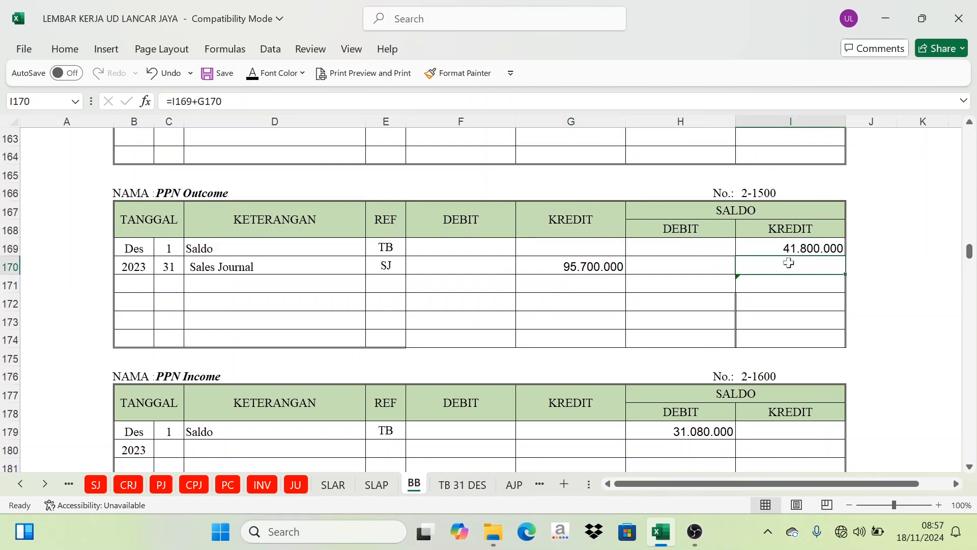
pyautogui.click(256, 77)
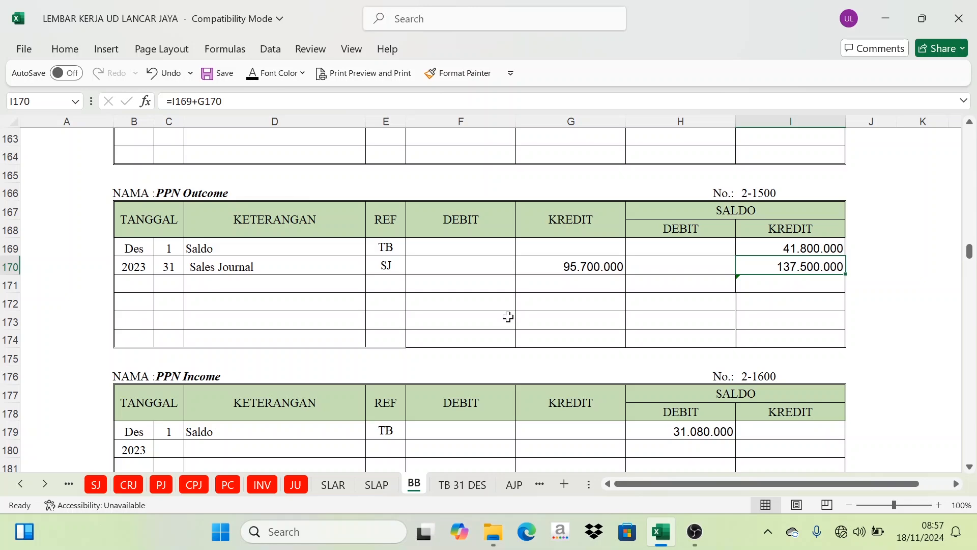
# Show the Sales ledger's row 220 date 31, Sales Journal description and CJ reference for account 4-1100, using the Automatic font colour
pyautogui.click(95, 484)
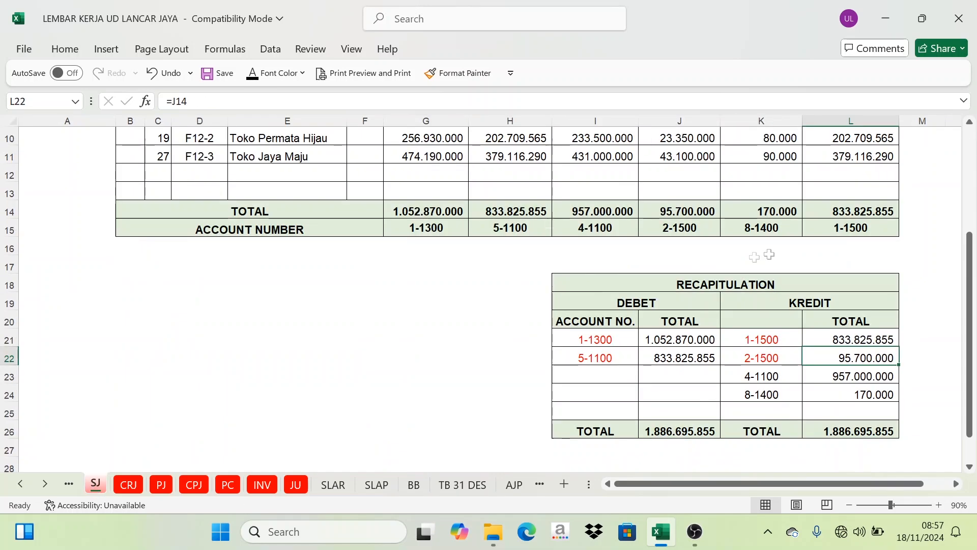
pyautogui.click(772, 375)
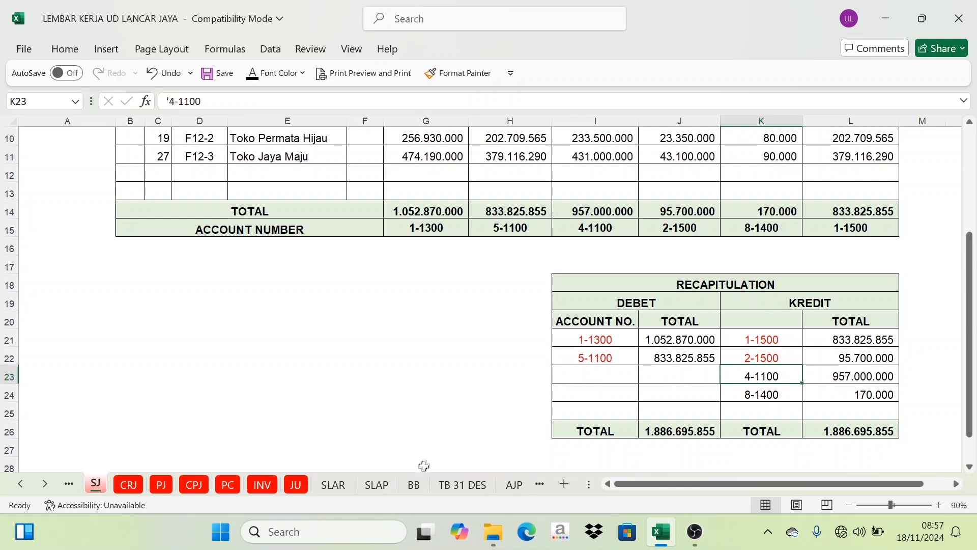
pyautogui.click(414, 484)
pyautogui.scroll(-3, 647, 308)
pyautogui.scroll(-15, 655, 319)
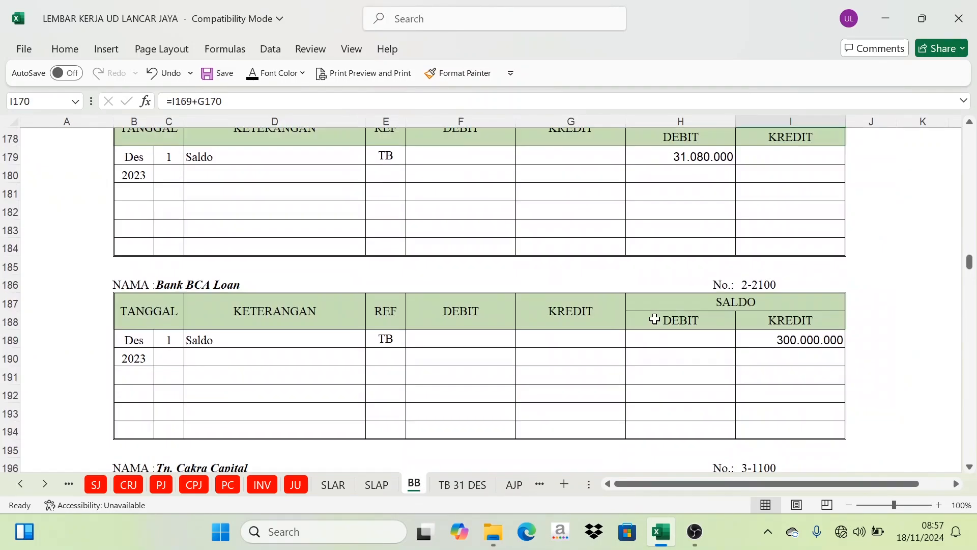
pyautogui.scroll(-1, 653, 334)
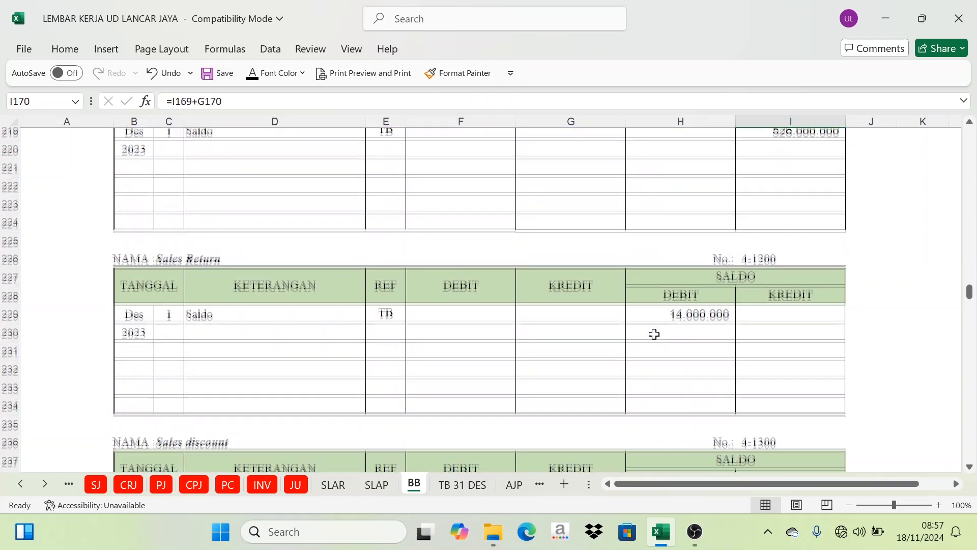
pyautogui.scroll(3, 652, 334)
pyautogui.click(758, 232)
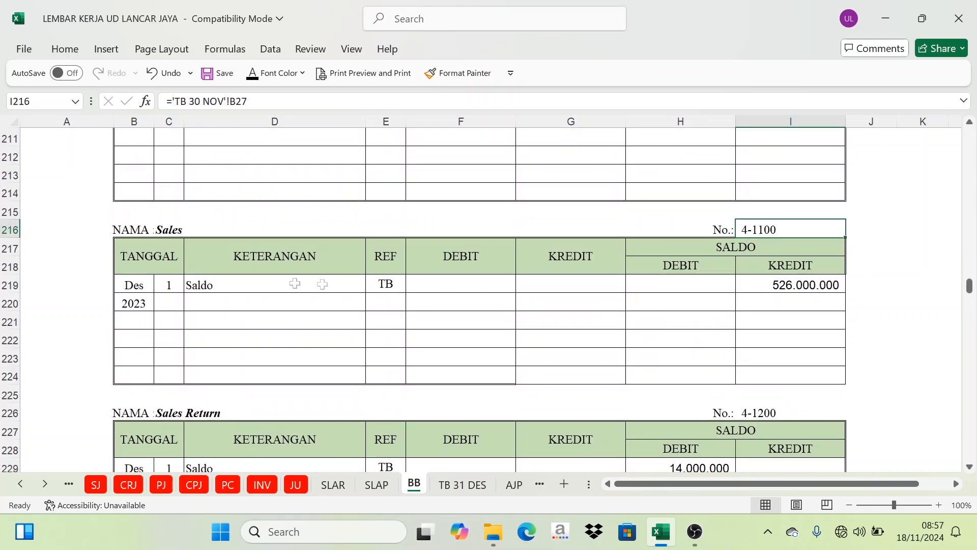
pyautogui.moveTo(164, 302); pyautogui.dragTo(393, 301)
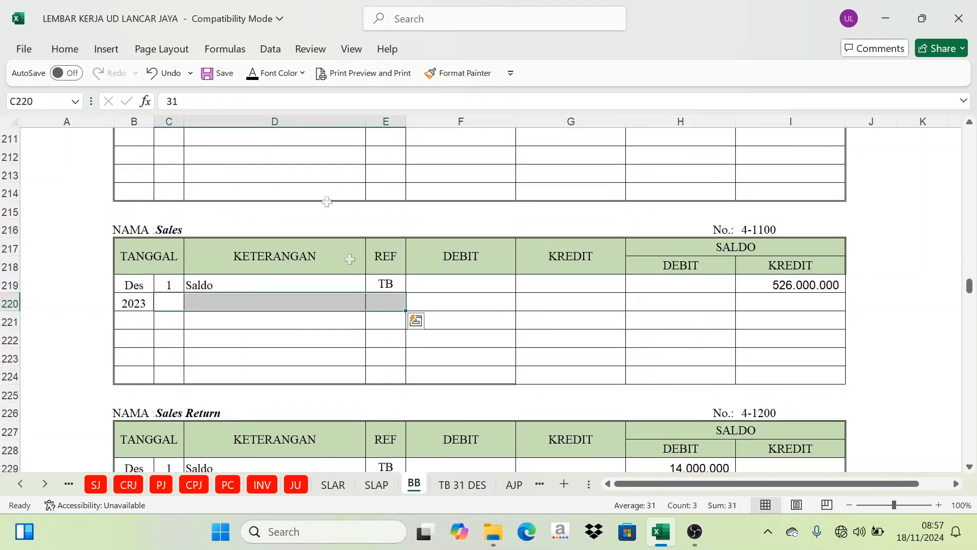
pyautogui.click(256, 77)
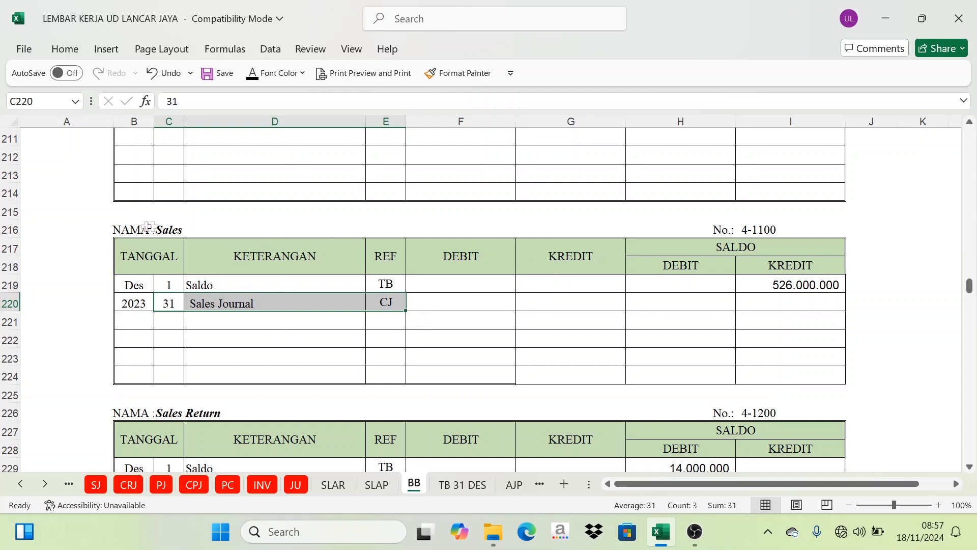
# Colour the credit account number 4-1100 in the SJ sheet's recapitulation red
pyautogui.click(574, 310)
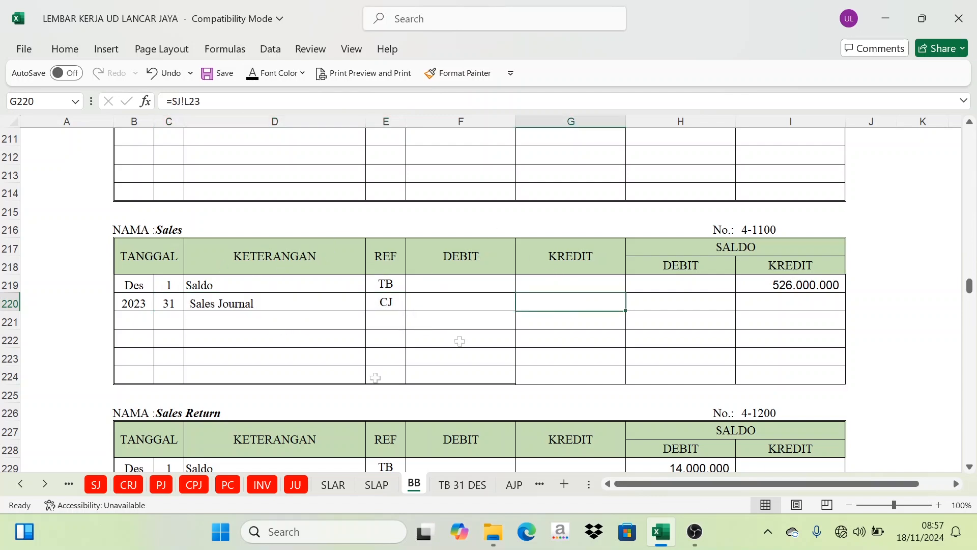
pyautogui.click(97, 485)
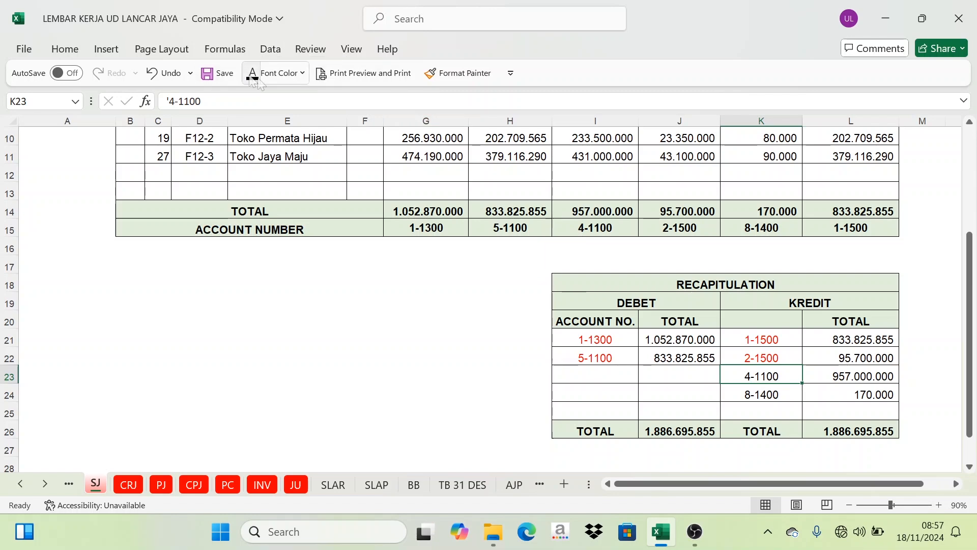
pyautogui.click(302, 73)
pyautogui.click(264, 273)
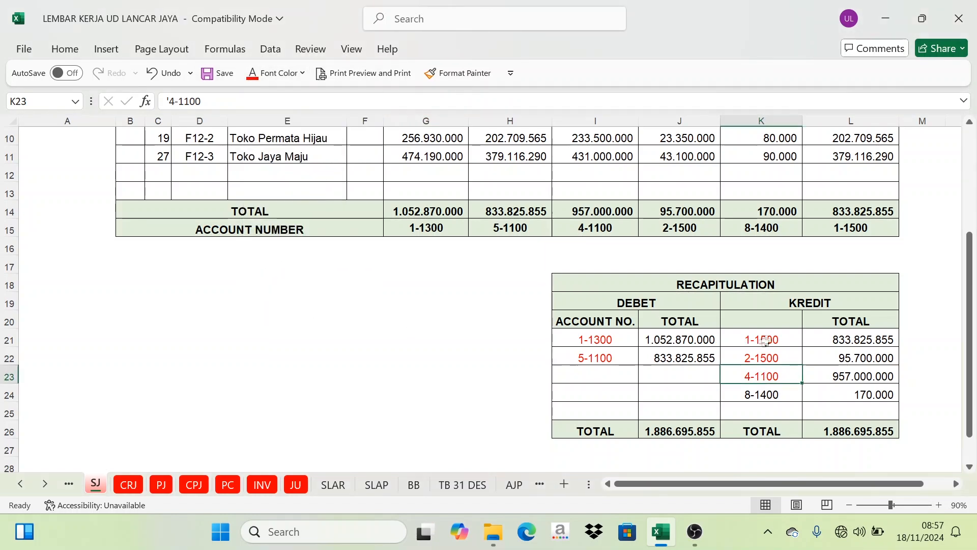
# Show the Sales credit entry in G220 on the BB sheet, linked to SJ cell L23, using the Automatic font colour
pyautogui.click(414, 485)
pyautogui.click(573, 253)
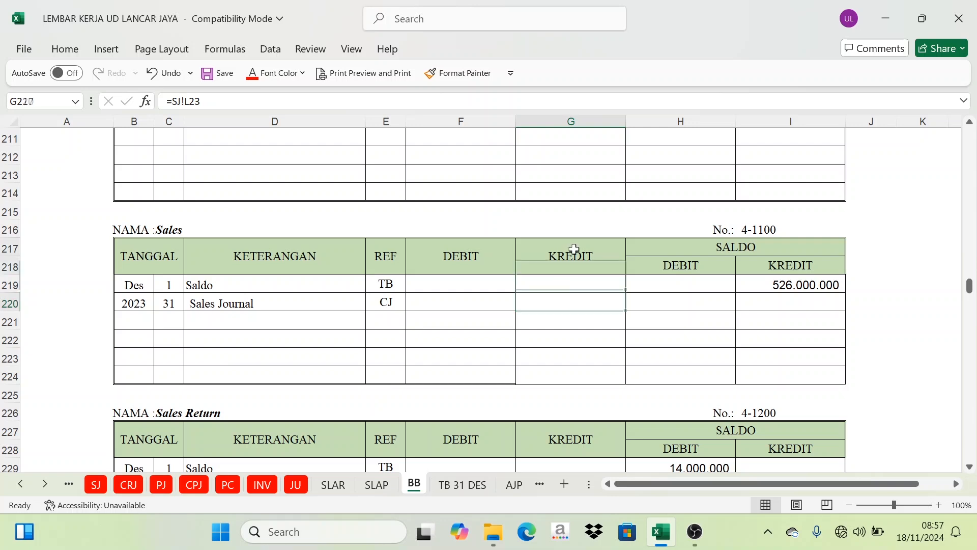
pyautogui.click(556, 299)
pyautogui.click(258, 81)
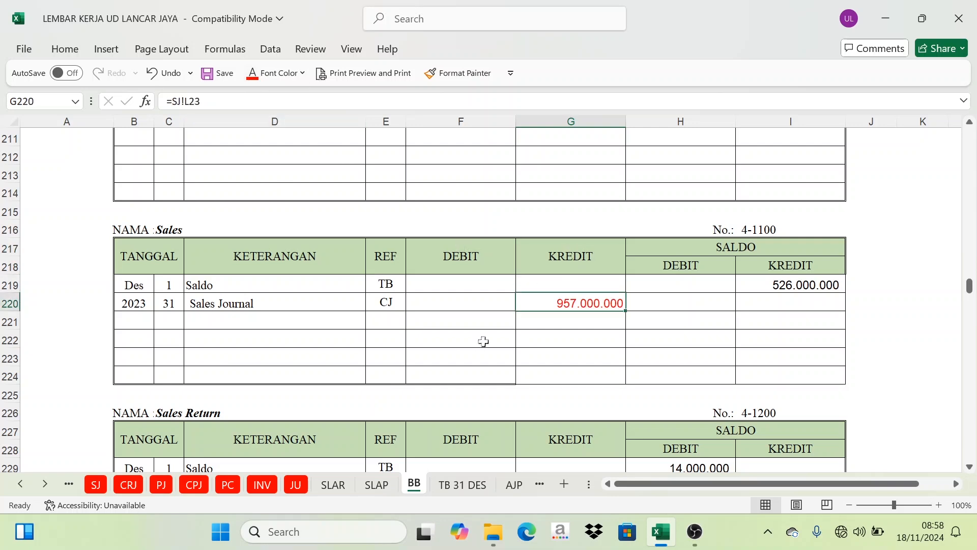
pyautogui.click(275, 75)
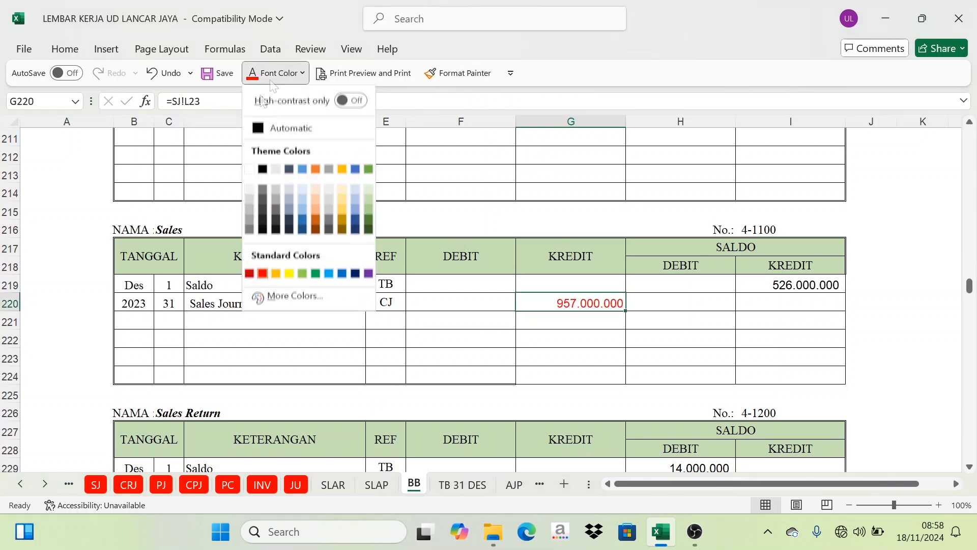
pyautogui.click(259, 129)
# Show the Sales credit balance in I220, which adds G220 to I219, using the Automatic font colour
pyautogui.click(782, 273)
pyautogui.click(776, 301)
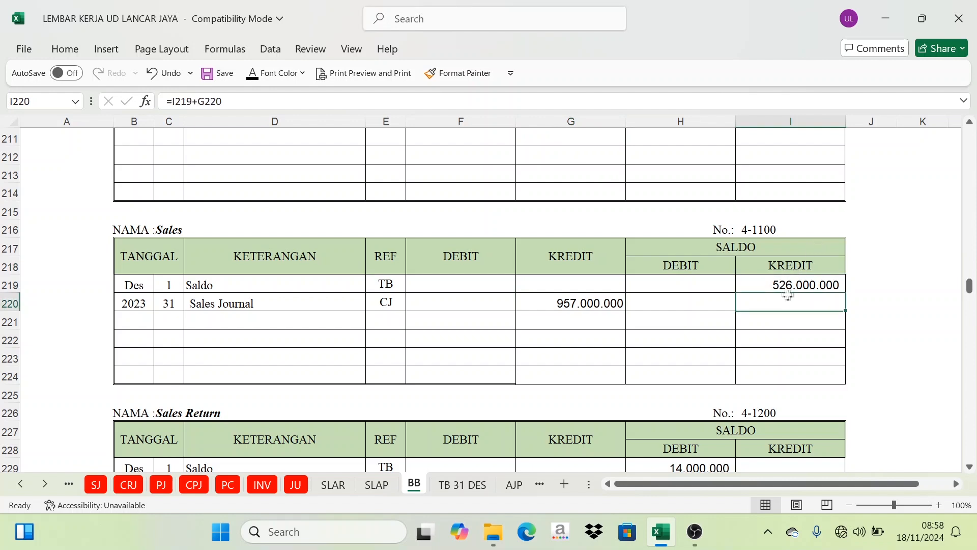
pyautogui.click(555, 308)
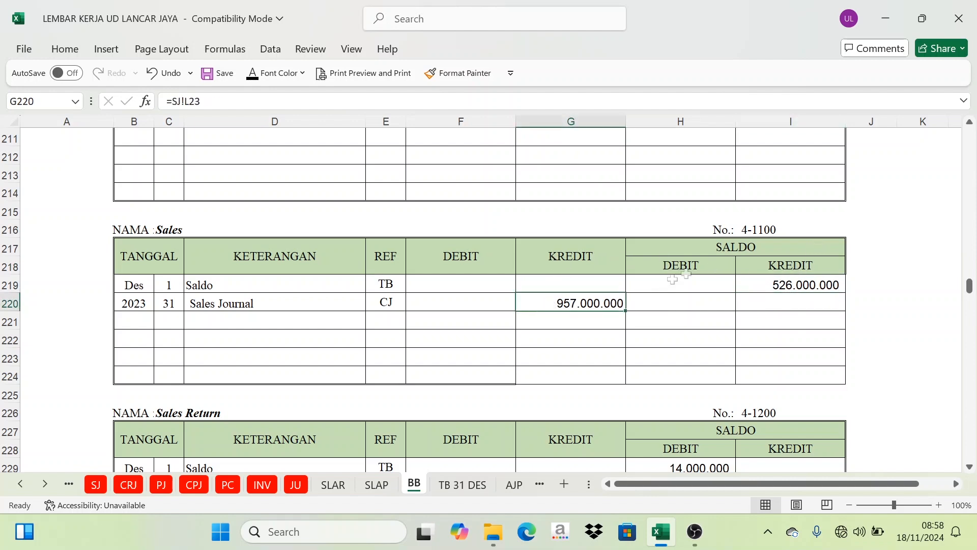
pyautogui.click(750, 260)
pyautogui.click(618, 303)
pyautogui.click(814, 307)
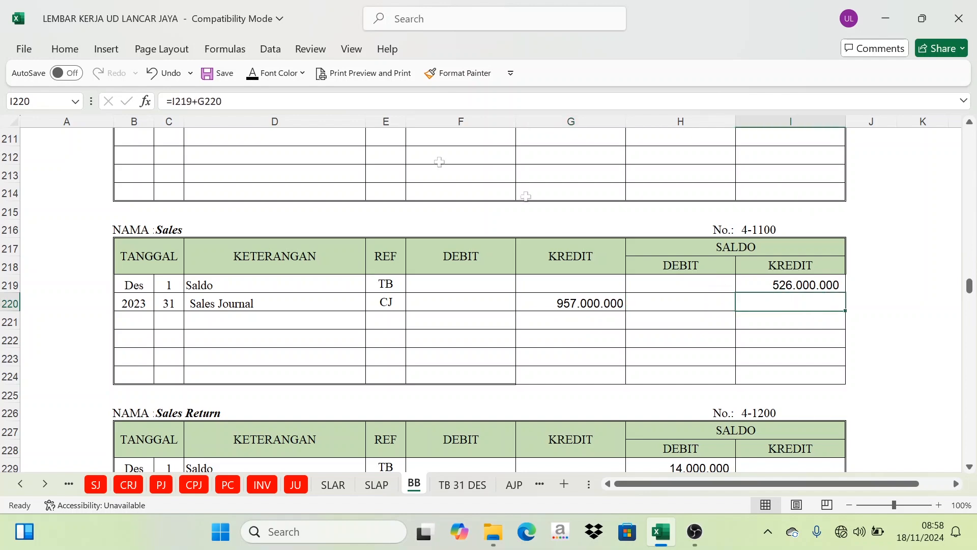
pyautogui.click(253, 73)
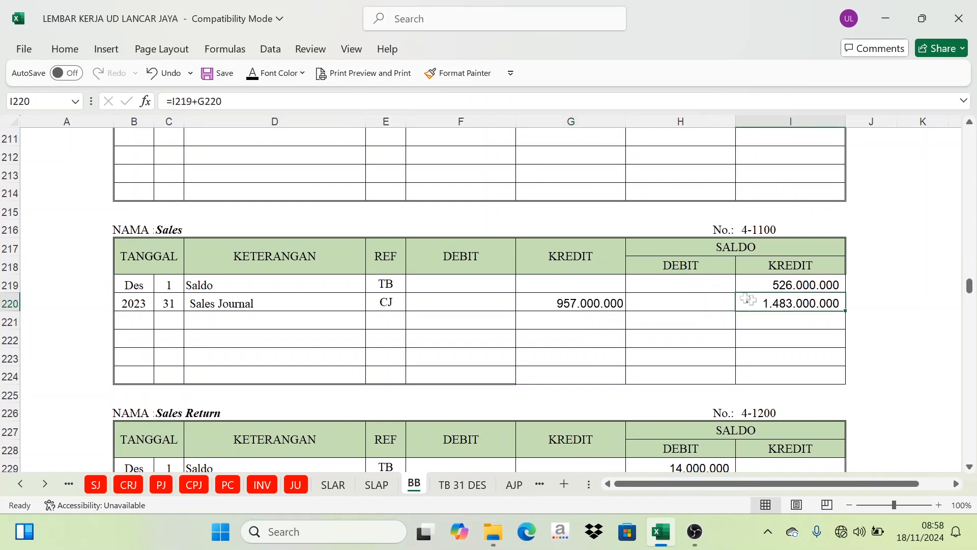
# Colour the credit account number 8-1400 in the SJ sheet's recapitulation red
pyautogui.click(95, 484)
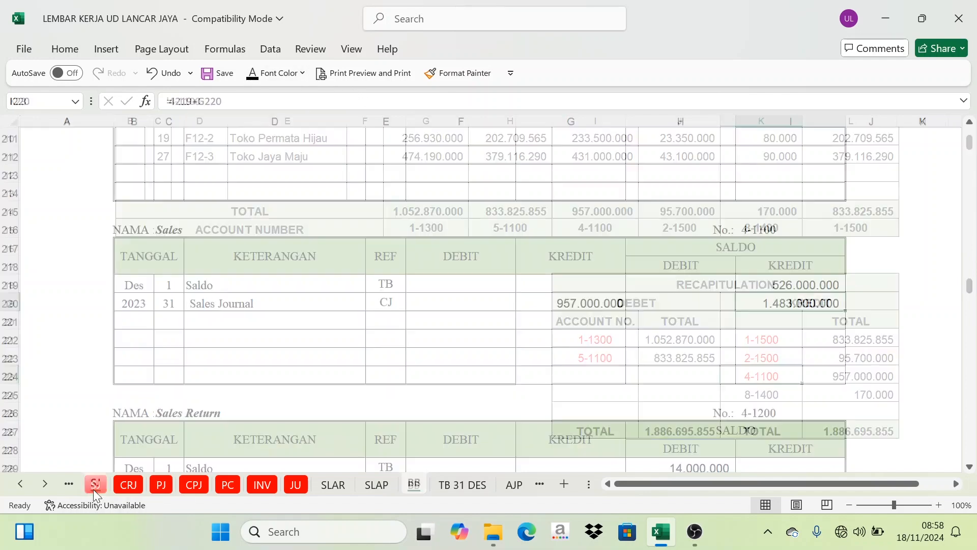
pyautogui.click(764, 400)
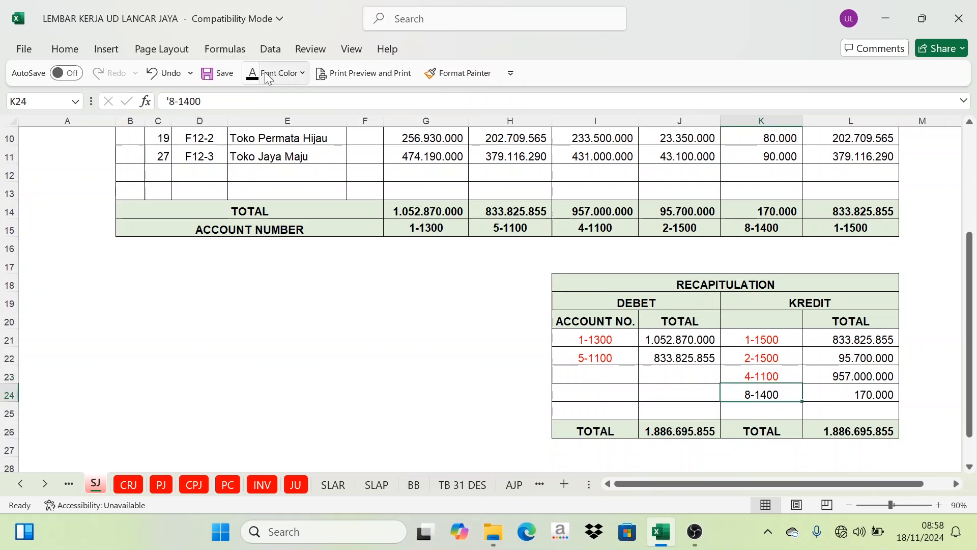
pyautogui.click(302, 72)
pyautogui.click(262, 275)
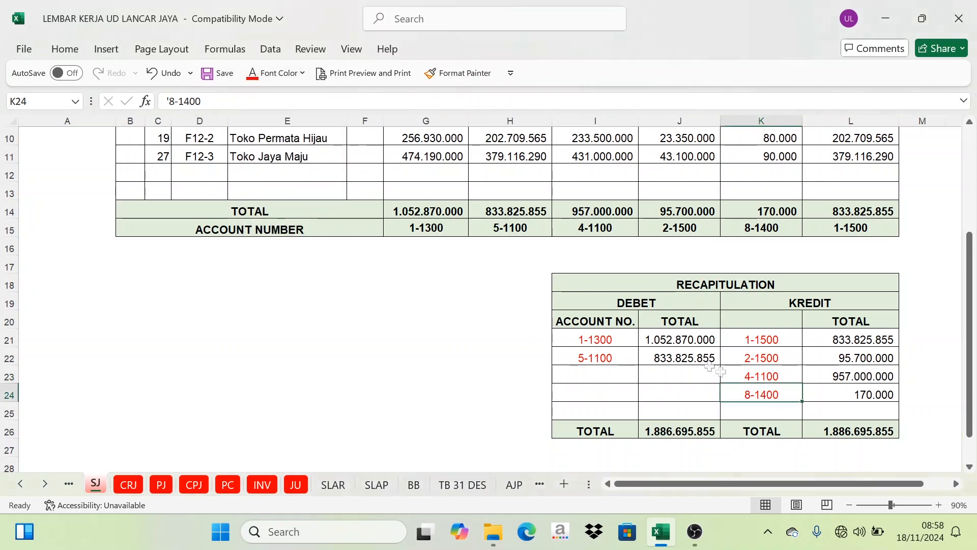
# Show the day 31, Sales Journal and SJ entries in C410:E410 of Freight collected on the BB sheet, using the Automatic font colour
pyautogui.click(414, 484)
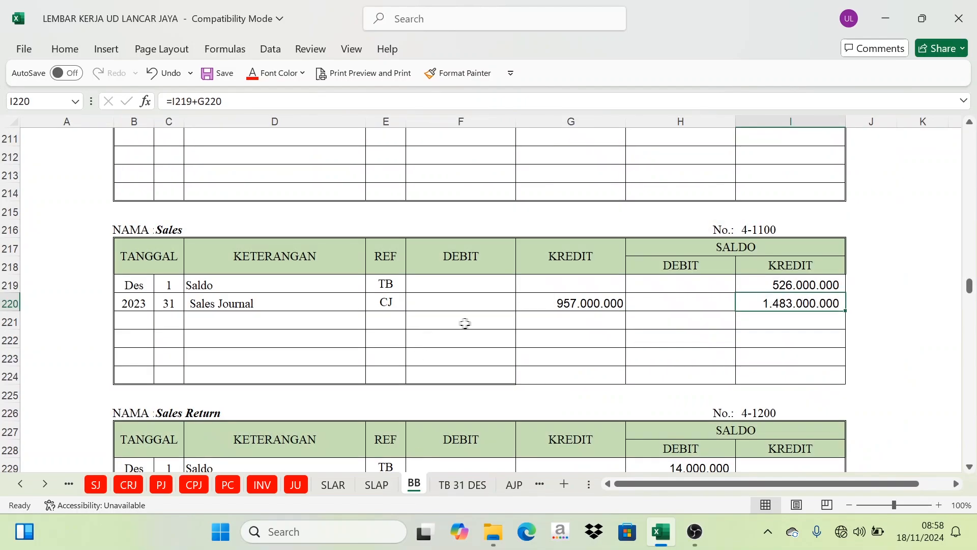
pyautogui.scroll(-20, 555, 356)
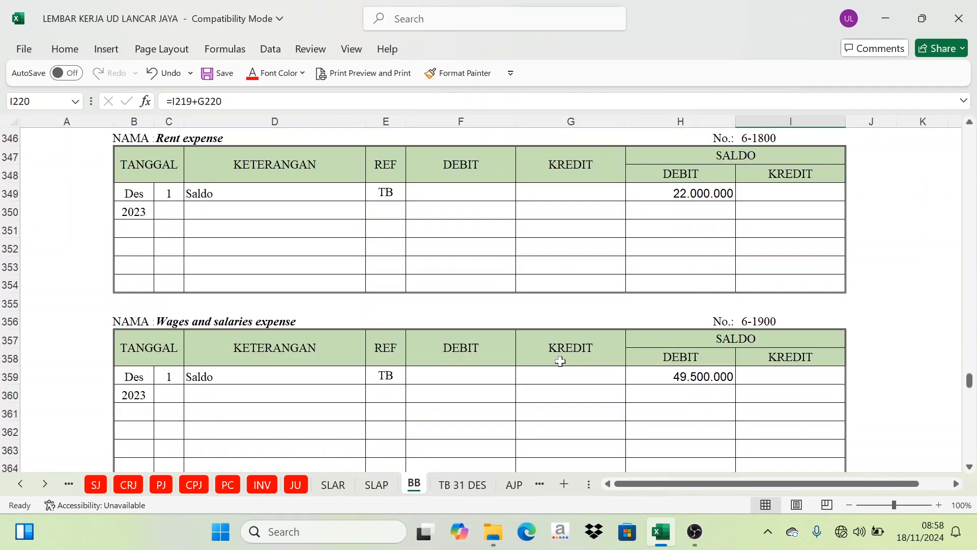
pyautogui.scroll(-14, 560, 360)
pyautogui.scroll(-4, 564, 357)
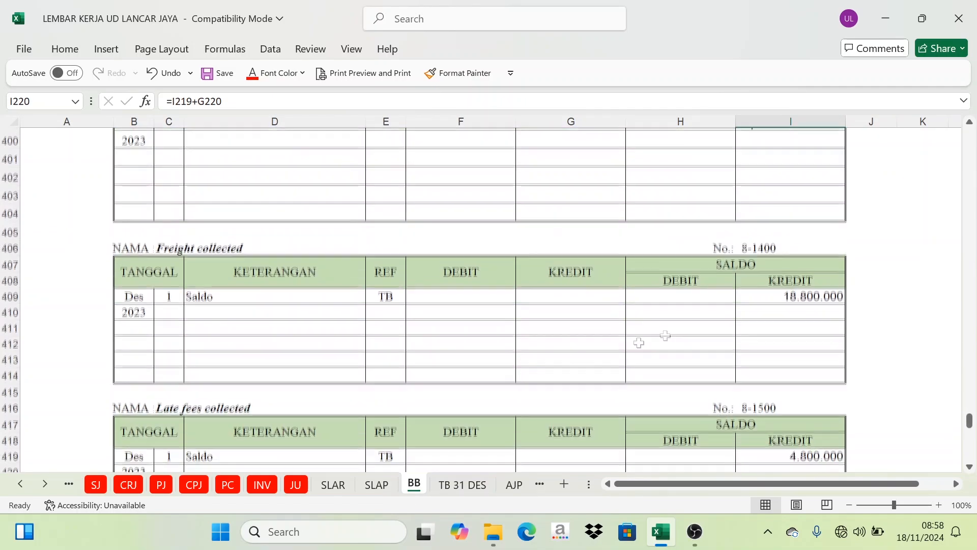
pyautogui.click(772, 248)
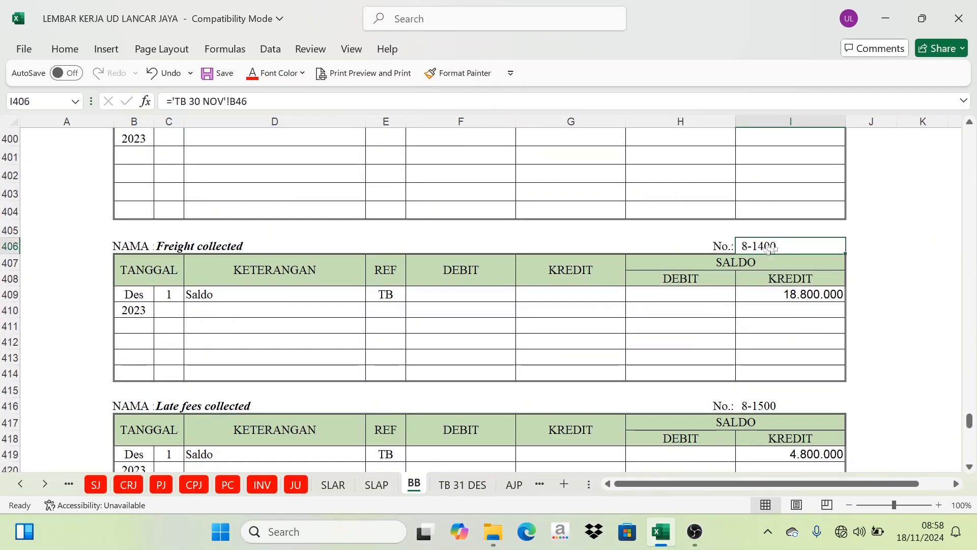
pyautogui.click(181, 247)
pyautogui.moveTo(166, 315); pyautogui.dragTo(375, 305)
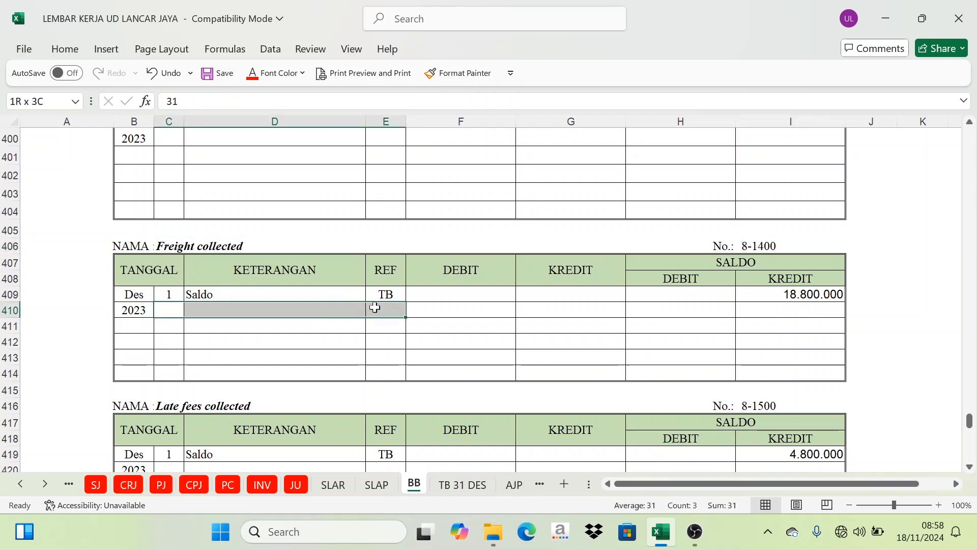
pyautogui.click(291, 81)
pyautogui.click(263, 132)
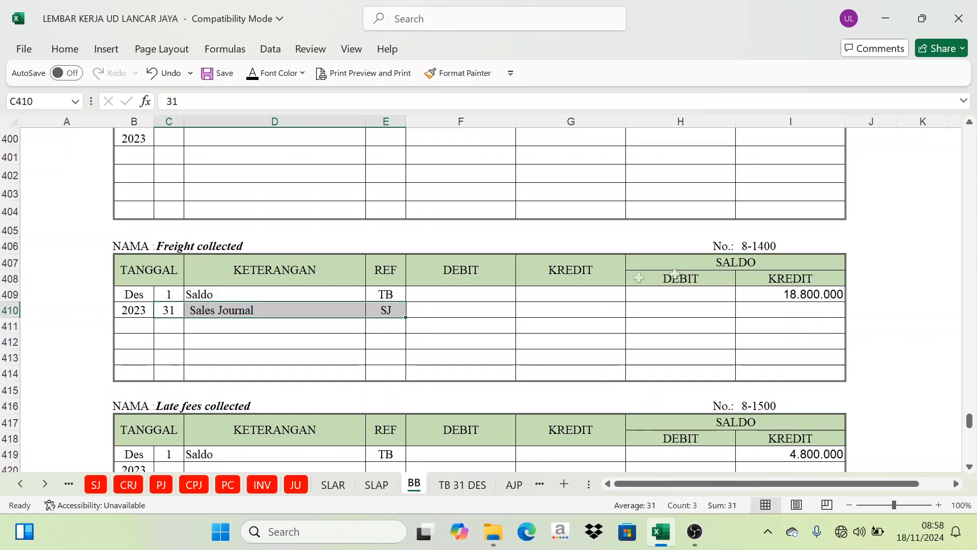
# Show the Freight collected credit entry in G410 on the BB sheet, linked to SJ cell L24, using the Automatic font colour
pyautogui.click(556, 304)
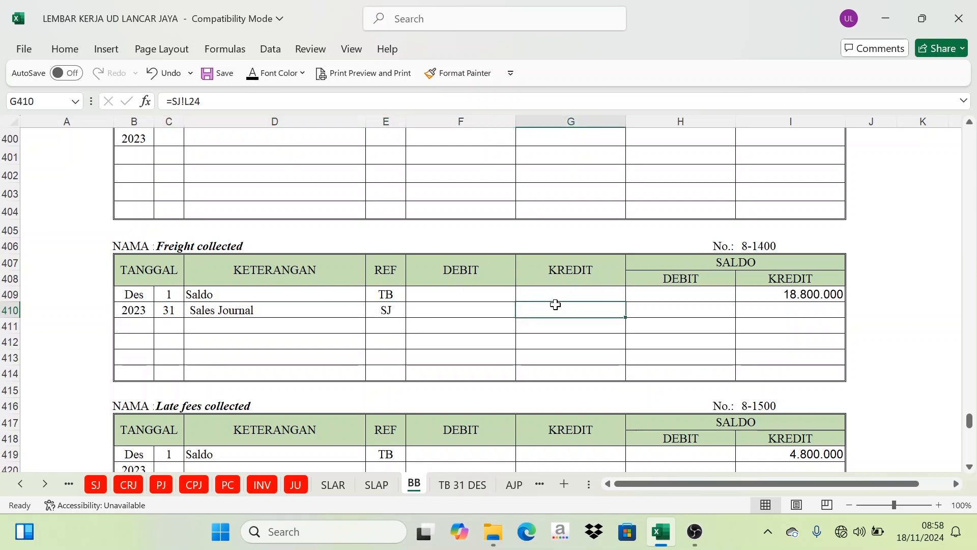
pyautogui.click(99, 490)
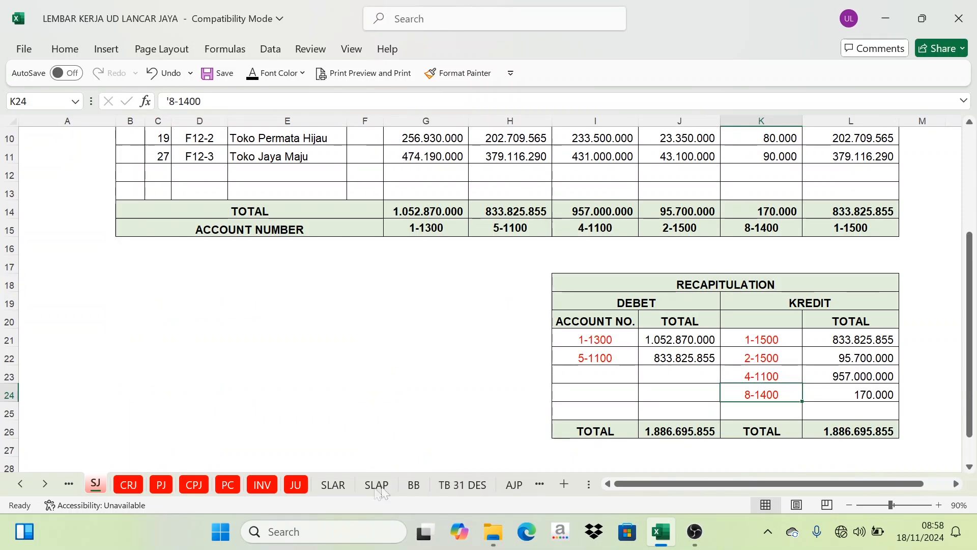
pyautogui.click(414, 485)
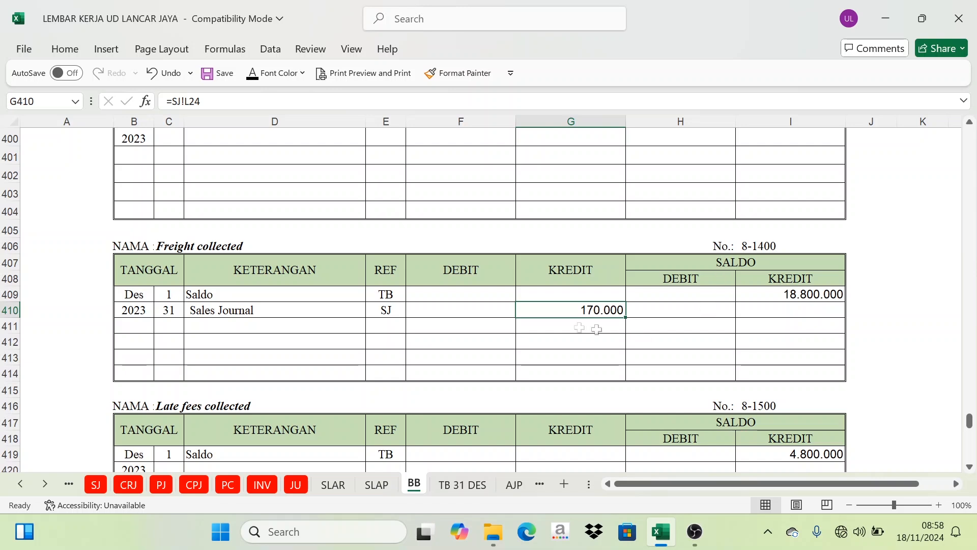
# Show the Freight collected credit balance in I410, which adds G410 to I409, using the Automatic font colour
pyautogui.click(783, 262)
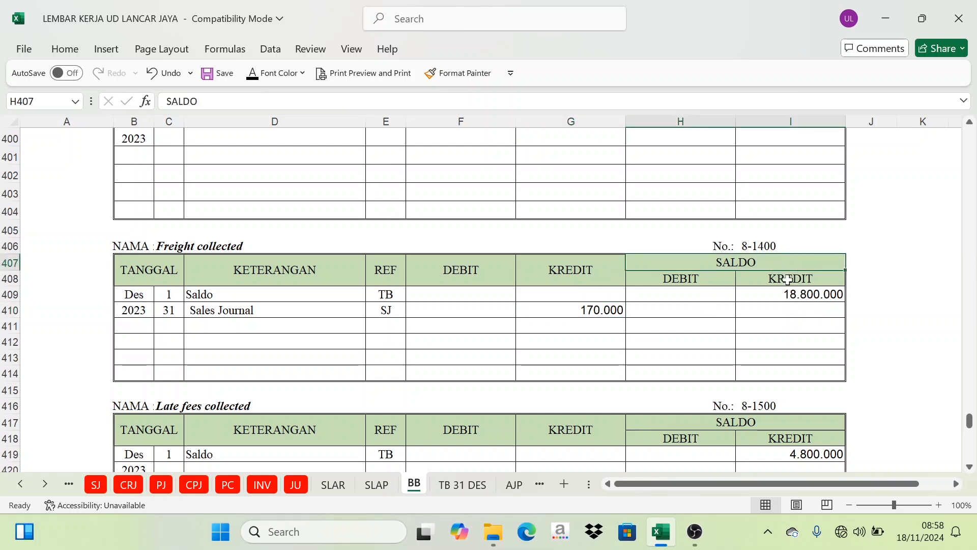
pyautogui.click(803, 285)
pyautogui.click(794, 294)
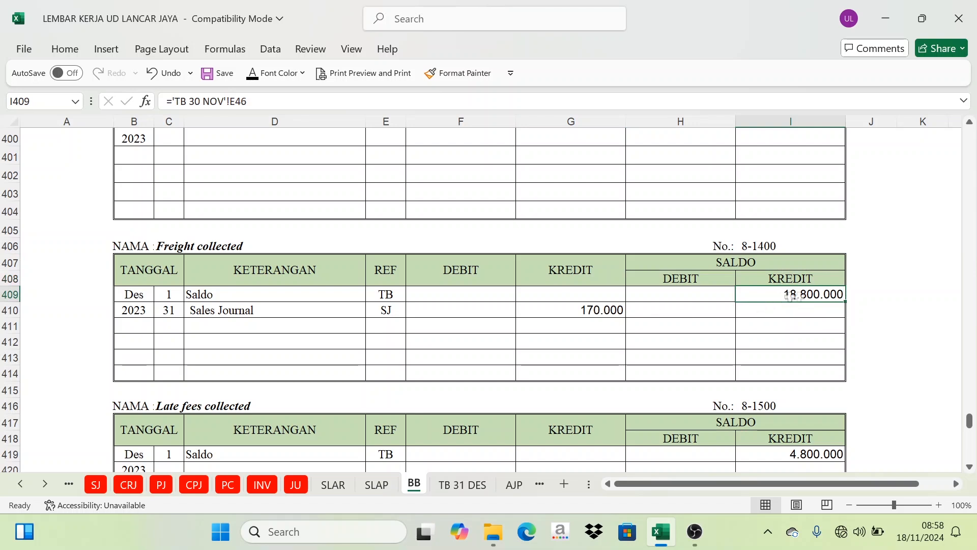
pyautogui.click(805, 309)
pyautogui.click(587, 314)
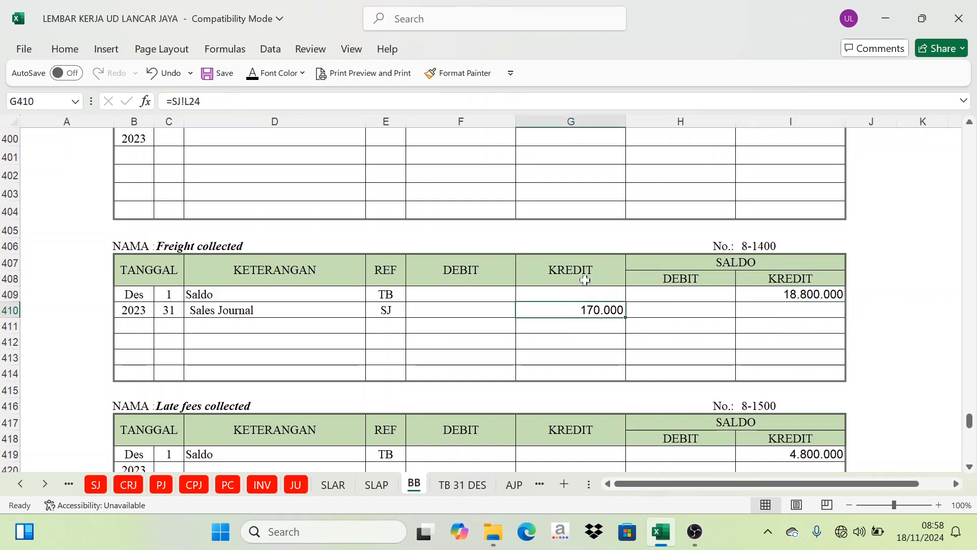
pyautogui.click(580, 275)
pyautogui.click(593, 325)
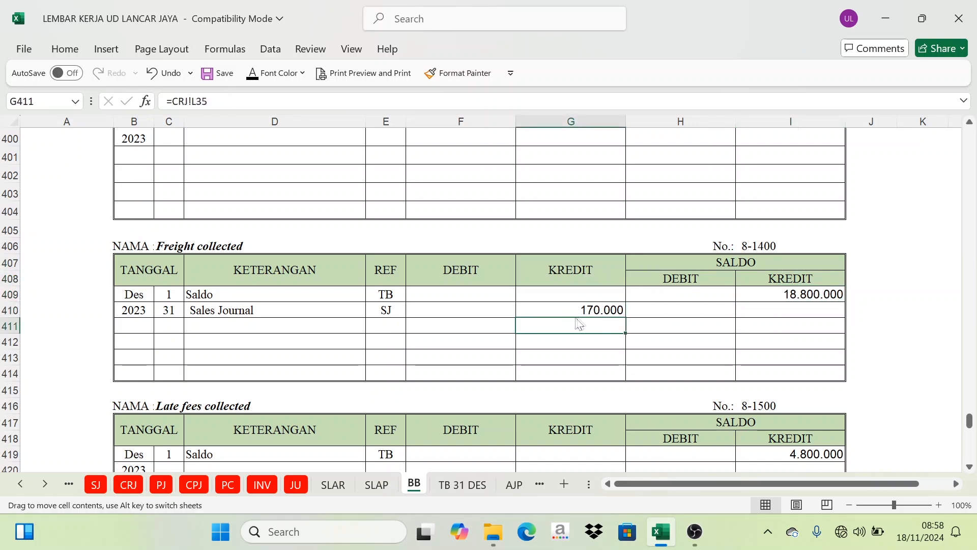
pyautogui.moveTo(765, 281); pyautogui.dragTo(779, 306)
pyautogui.click(777, 307)
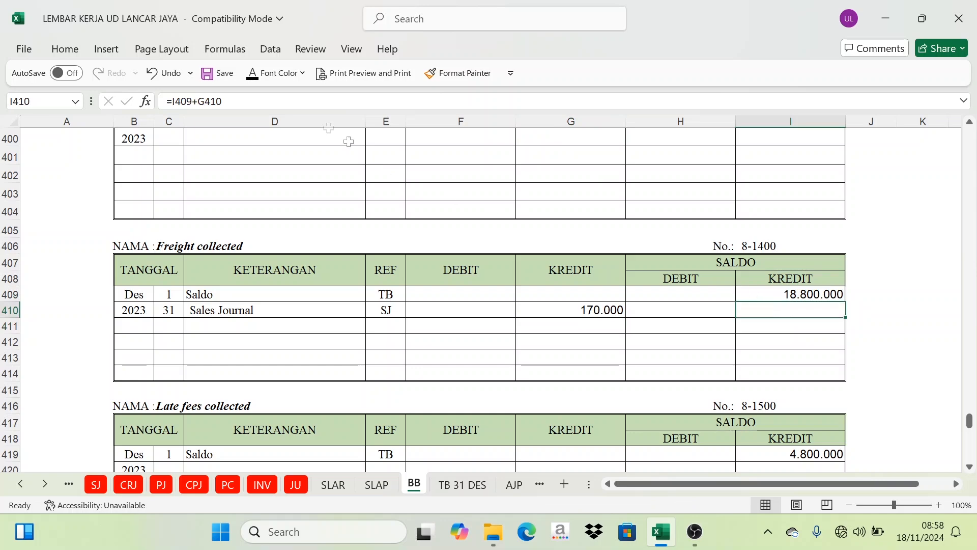
pyautogui.click(253, 72)
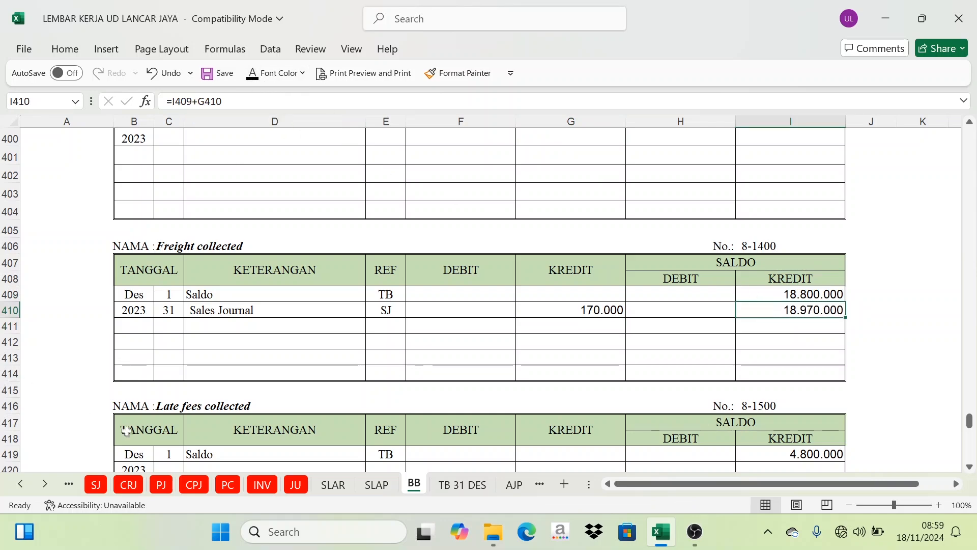
# Review the posted Sales Journal recapitulation on the SJ sheet and the Cash Receipt Journal with its recapitulation on the CRJ sheet
pyautogui.click(95, 485)
pyautogui.scroll(3, 269, 377)
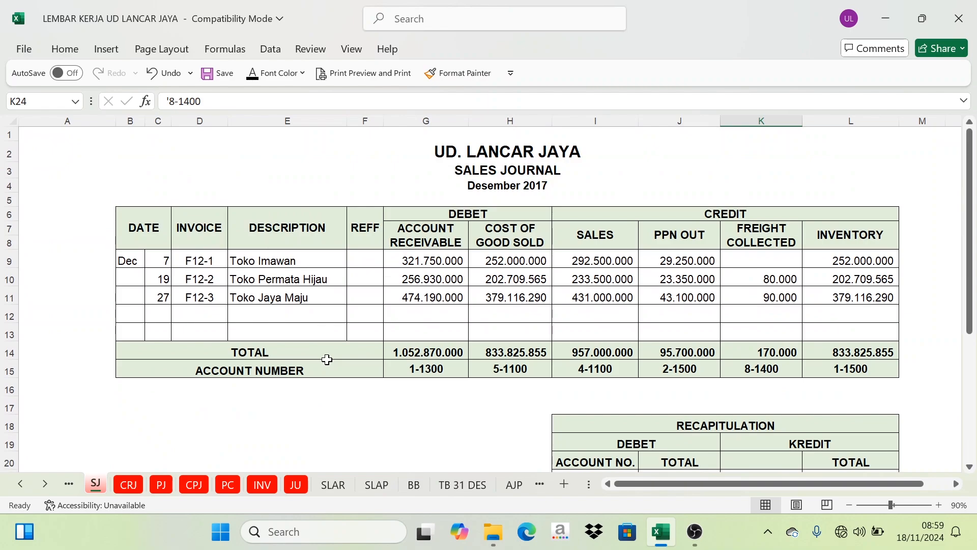
pyautogui.keyDown('ctrl'); pyautogui.scroll(-1, 269, 387); pyautogui.keyUp('ctrl')
pyautogui.scroll(-1, 572, 408)
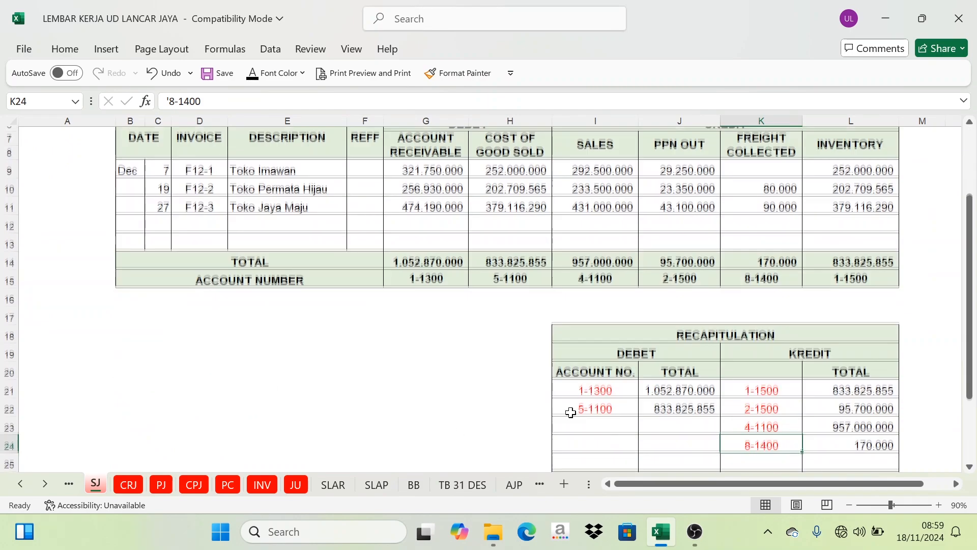
pyautogui.scroll(2, 579, 406)
pyautogui.click(128, 485)
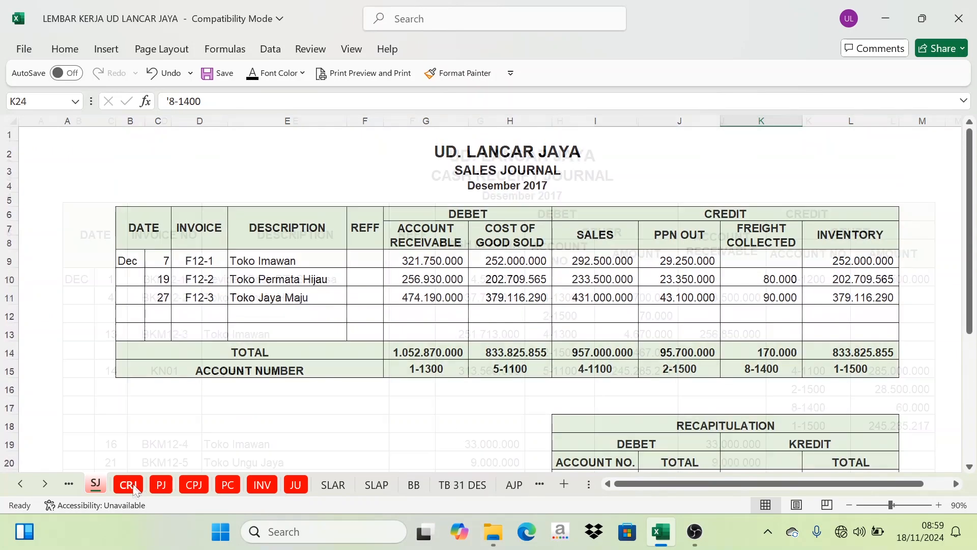
pyautogui.scroll(-7, 432, 407)
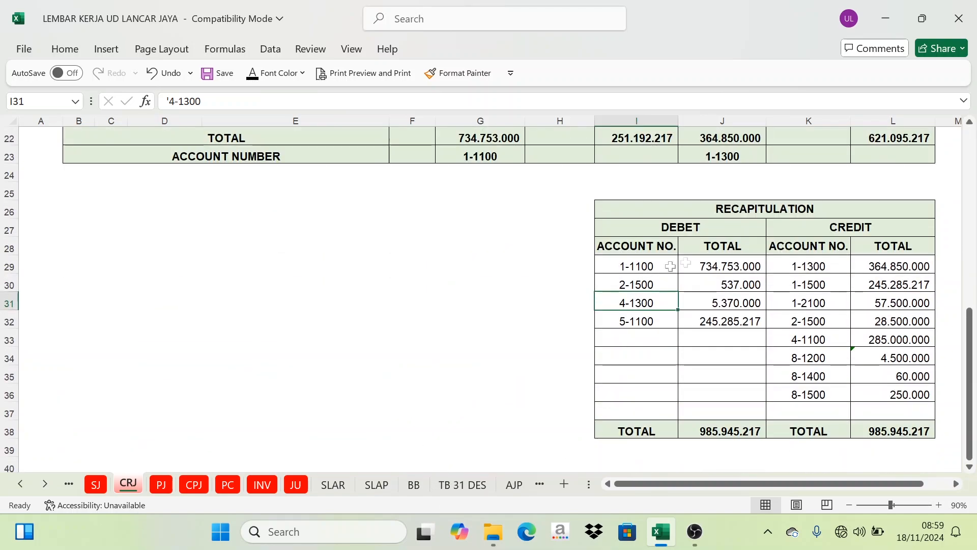
pyautogui.scroll(7, 609, 376)
pyautogui.scroll(-3, 572, 275)
pyautogui.scroll(-4, 572, 276)
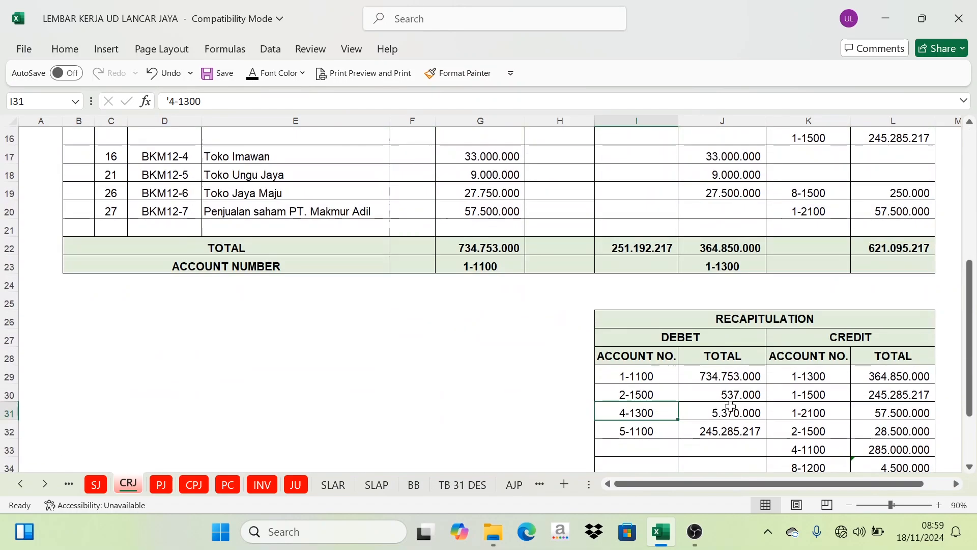
# Examine the debit and credit account numbers in the CRJ sheet's recapitulation and the Cash Receipt Journal they come from
pyautogui.click(630, 269)
pyautogui.click(629, 283)
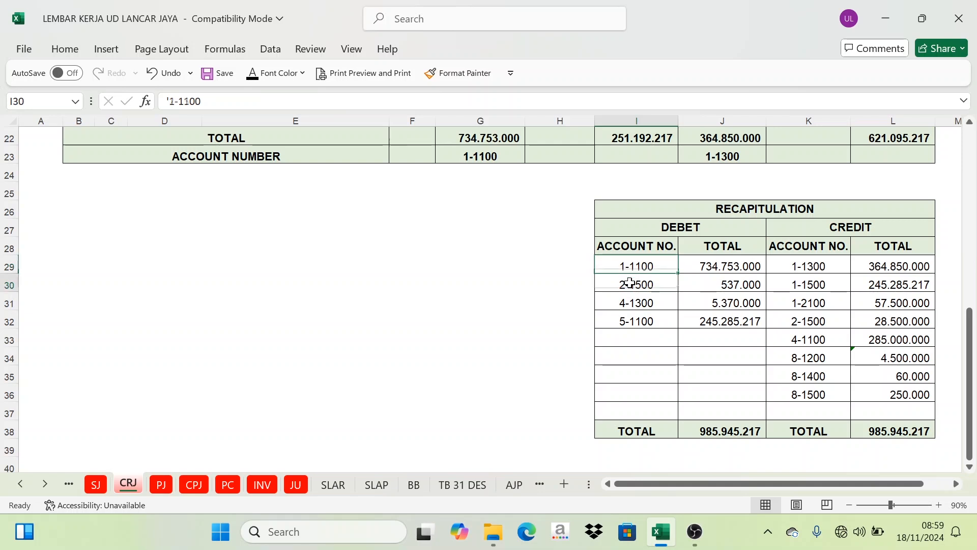
pyautogui.click(633, 308)
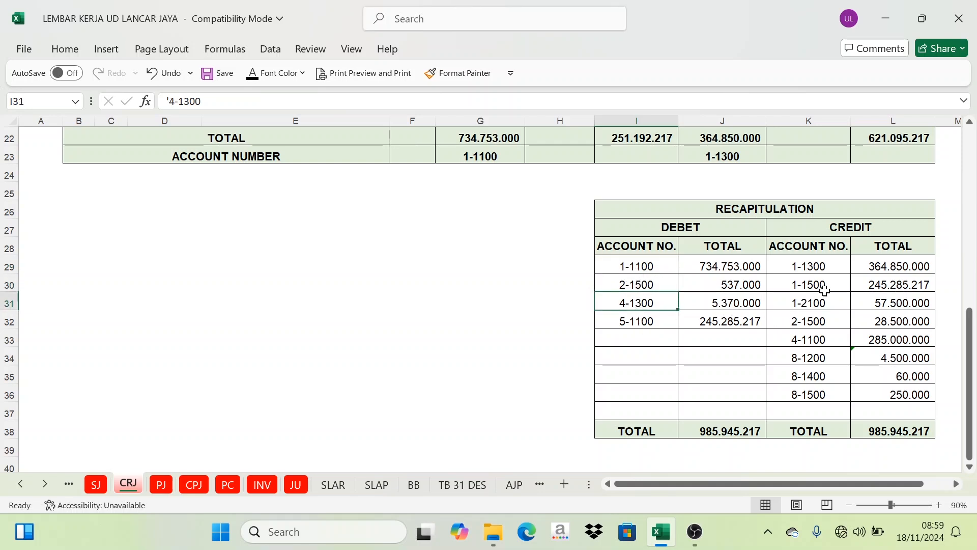
pyautogui.click(850, 230)
pyautogui.click(819, 268)
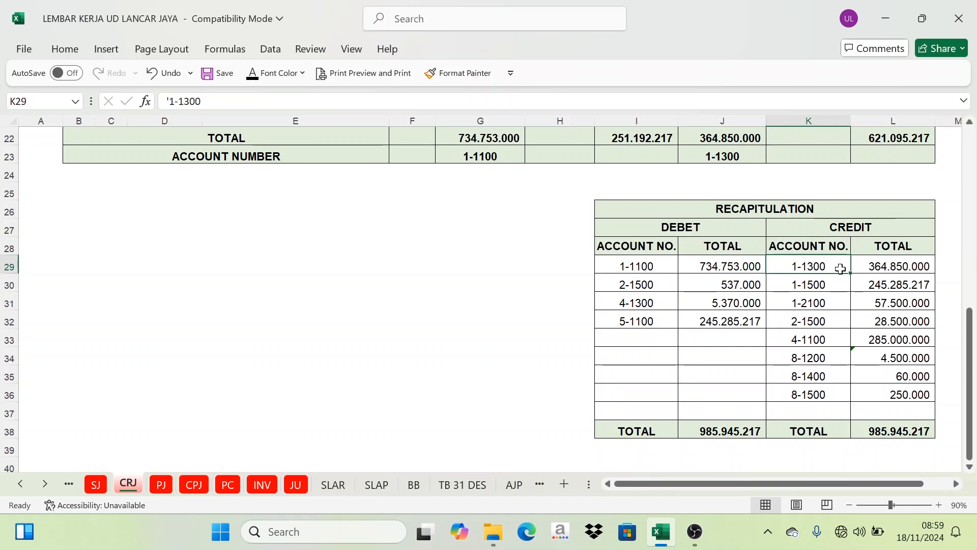
pyautogui.click(817, 283)
pyautogui.click(813, 303)
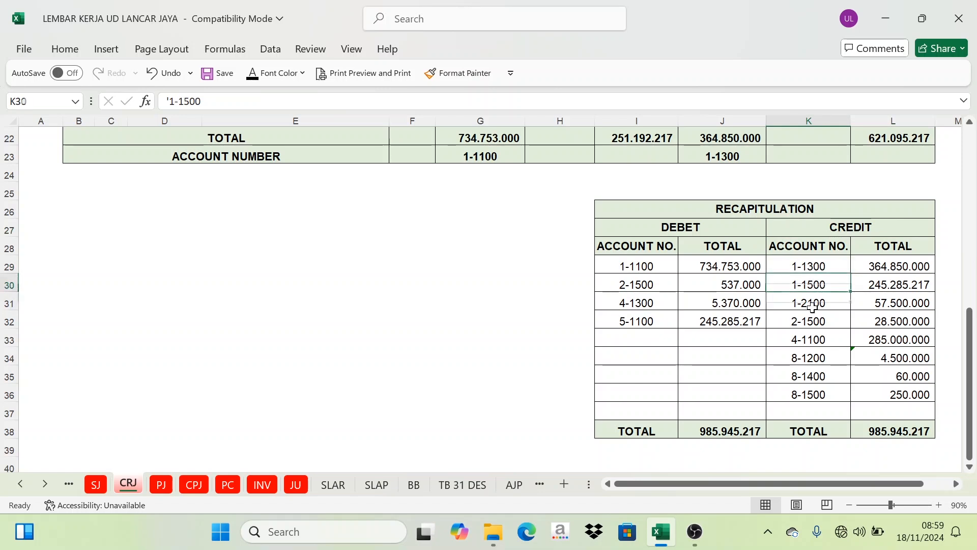
pyautogui.click(814, 320)
pyautogui.click(817, 339)
pyautogui.click(819, 357)
pyautogui.click(818, 377)
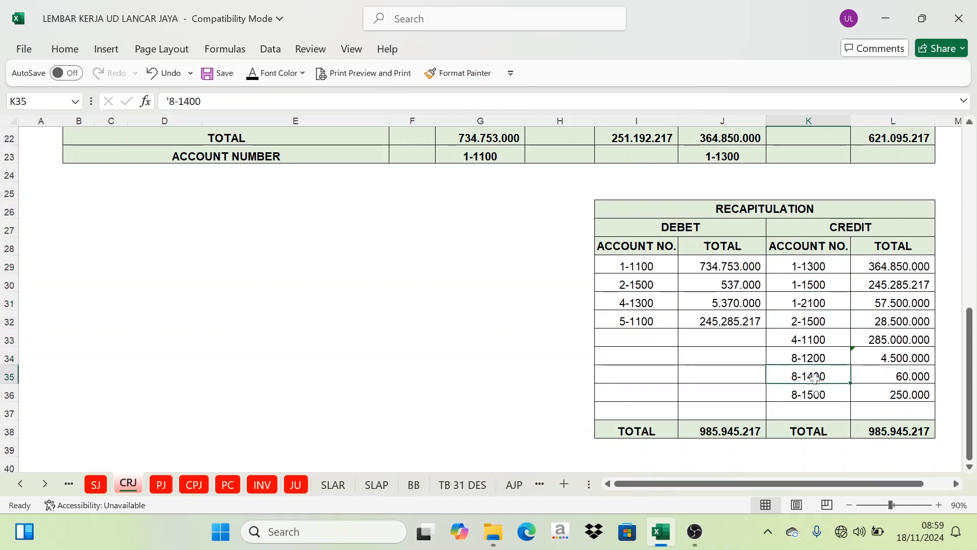
pyautogui.click(818, 395)
pyautogui.click(810, 270)
pyautogui.moveTo(809, 270); pyautogui.dragTo(803, 395)
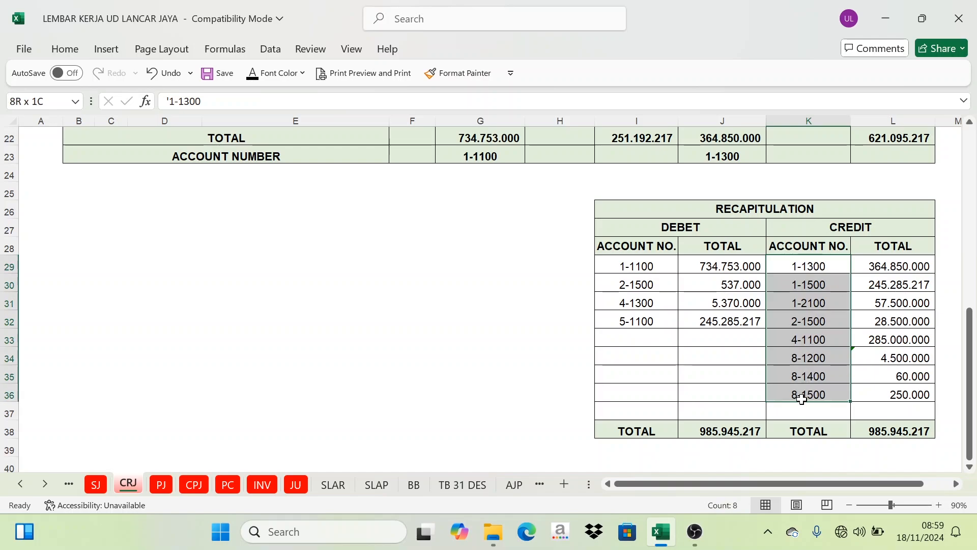
pyautogui.scroll(7, 839, 375)
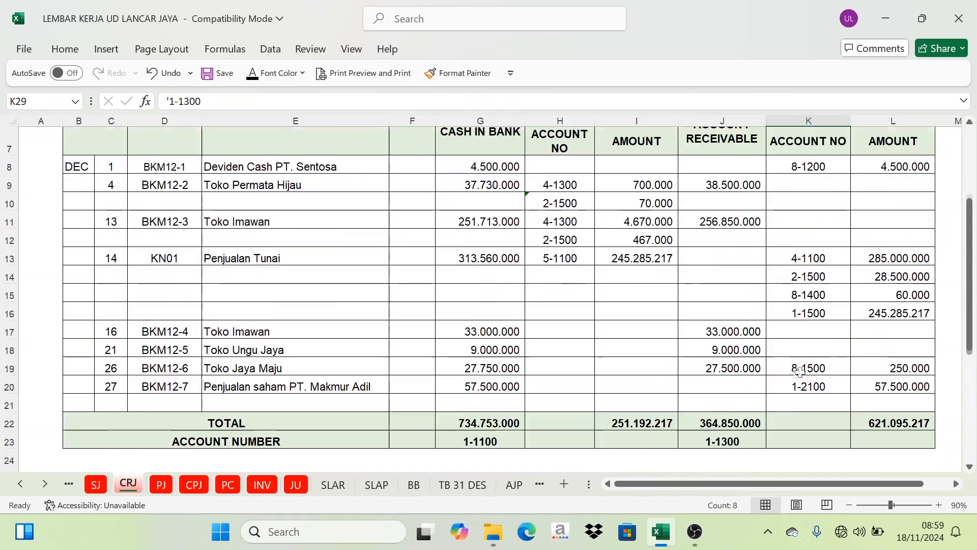
pyautogui.click(582, 178)
pyautogui.scroll(-7, 570, 278)
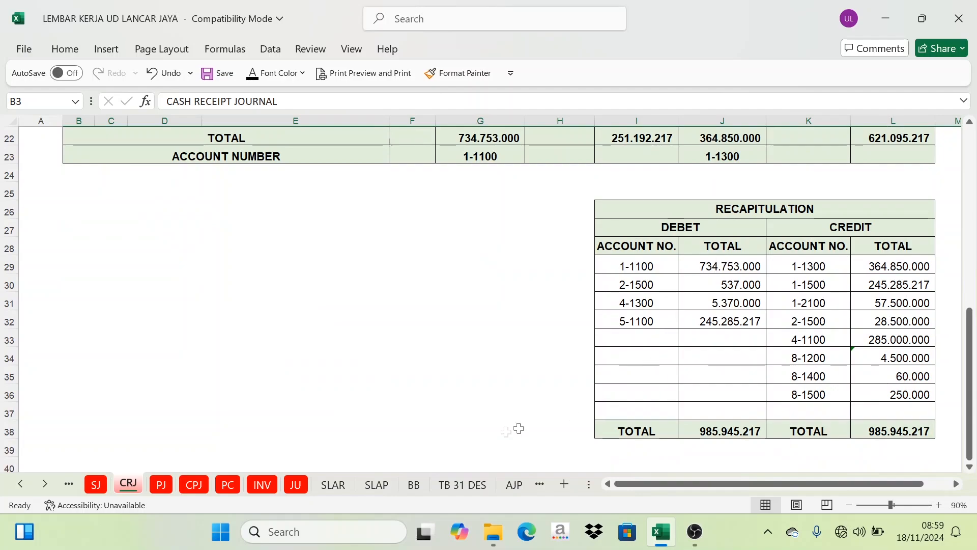
# Colour the debit account number 1-1100 in the CRJ sheet's recapitulation red
pyautogui.click(417, 486)
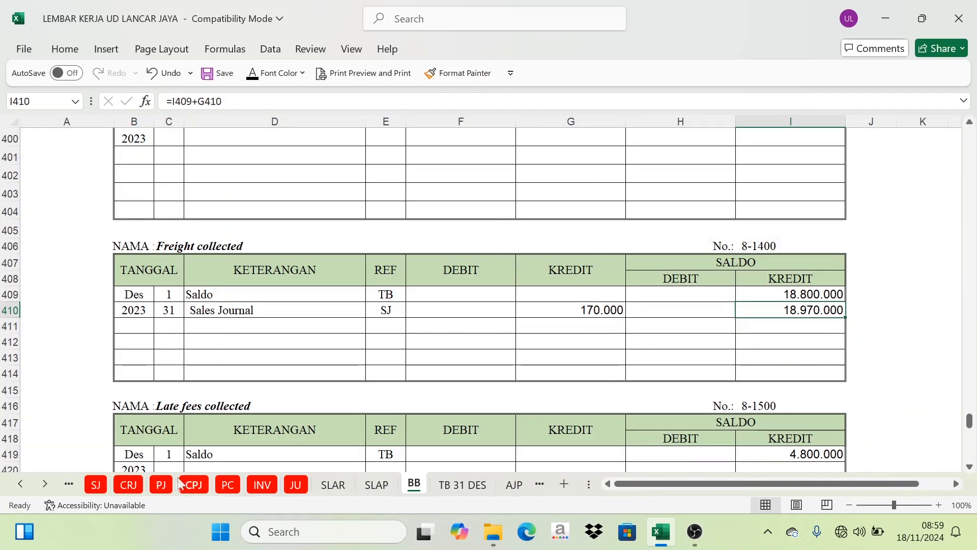
pyautogui.click(128, 484)
pyautogui.scroll(1, 713, 216)
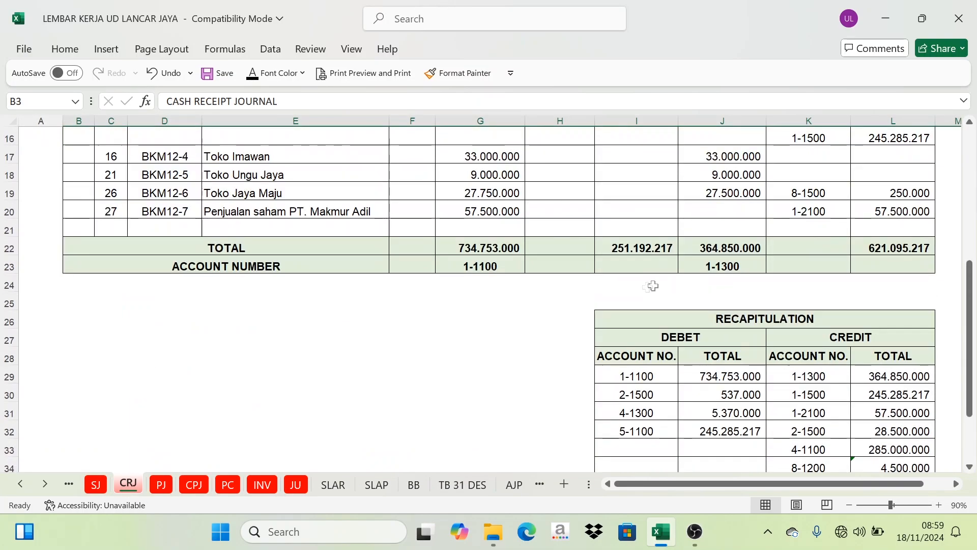
pyautogui.click(629, 315)
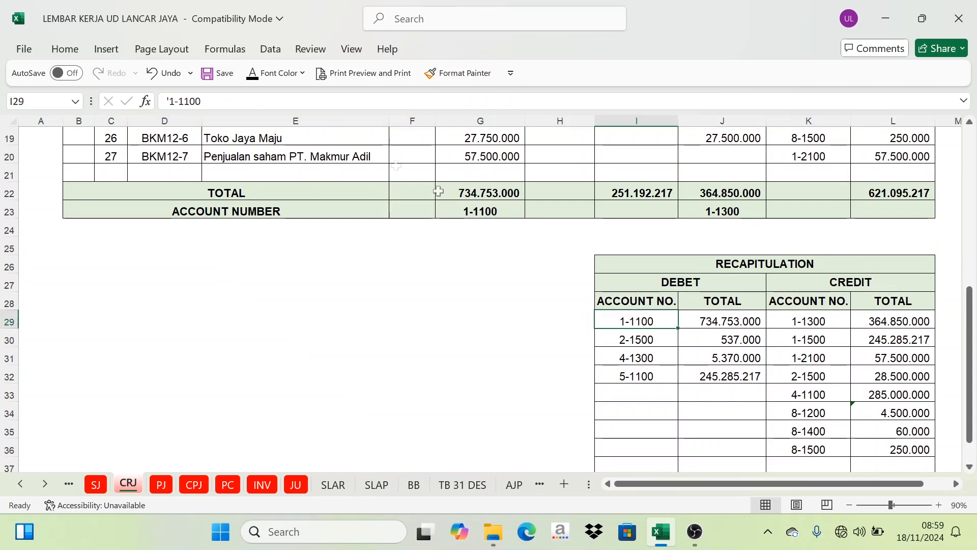
pyautogui.click(302, 74)
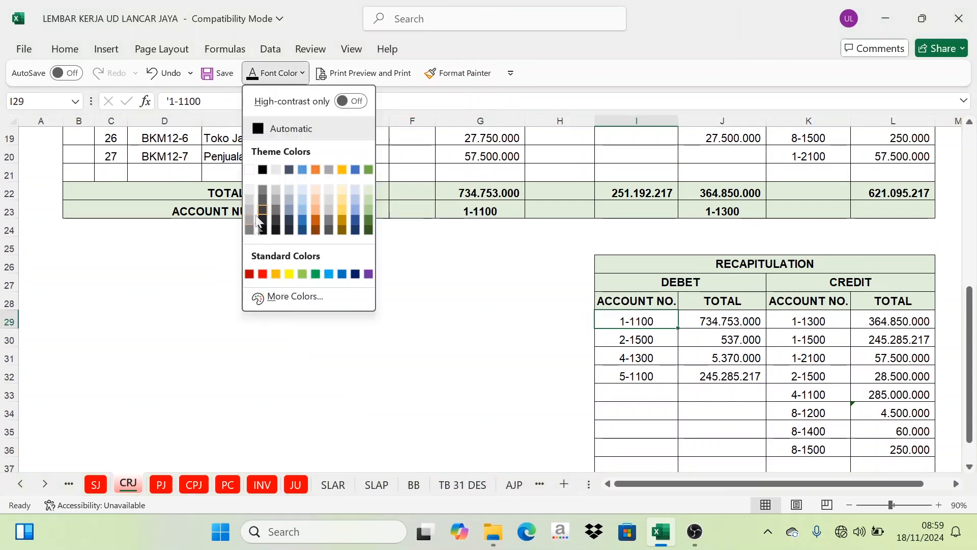
pyautogui.click(266, 273)
# Show the day 31 in C9 of the Cash In Bank ledger on the BB sheet, using the Automatic font colour
pyautogui.click(414, 484)
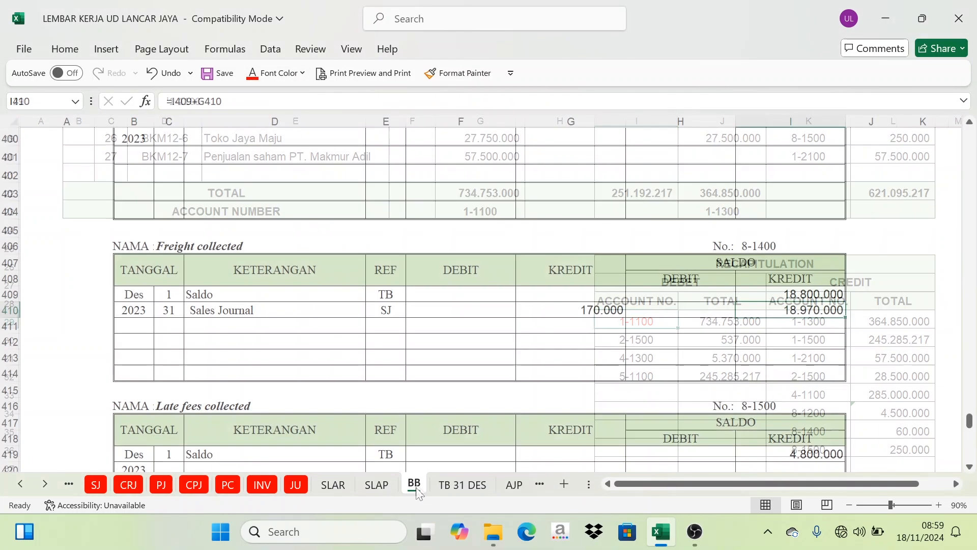
pyautogui.scroll(20, 890, 371)
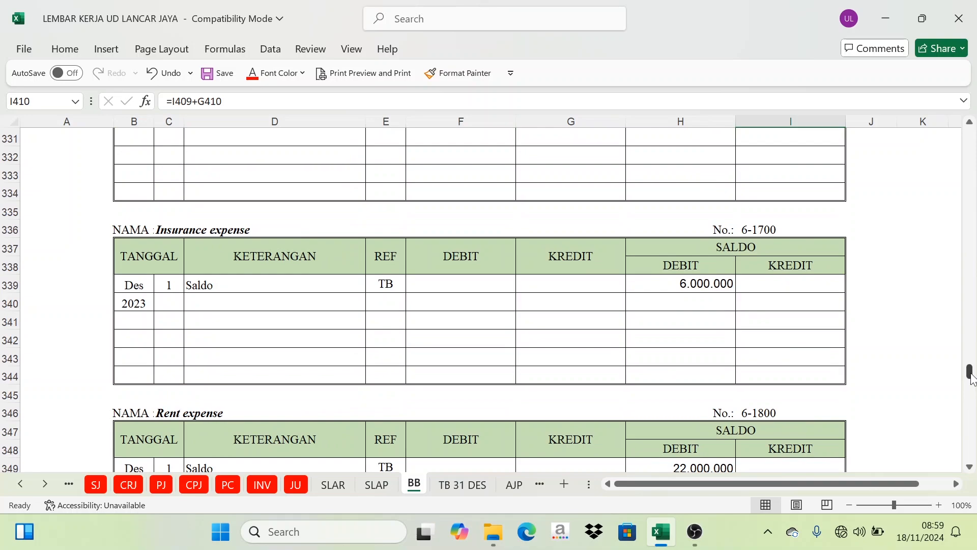
pyautogui.moveTo(972, 379); pyautogui.dragTo(972, 125)
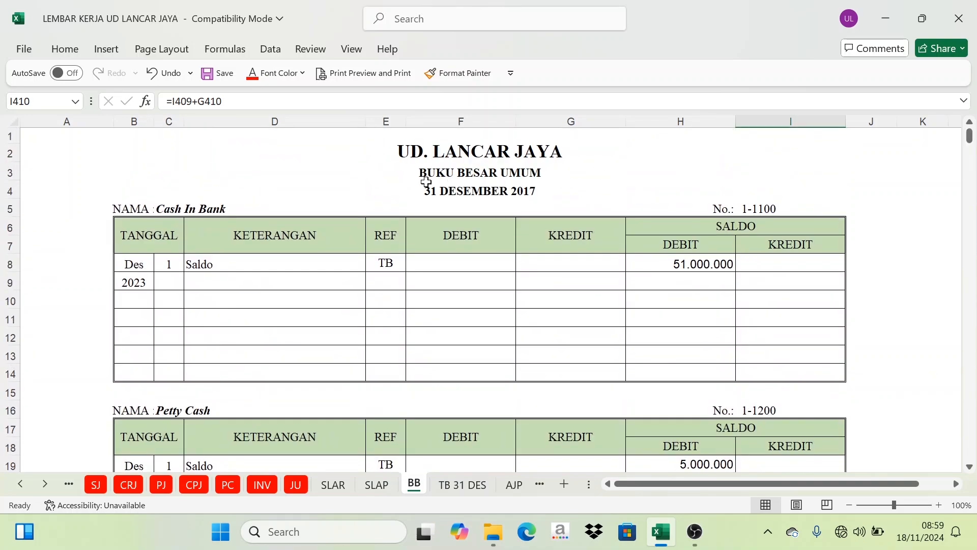
pyautogui.click(752, 205)
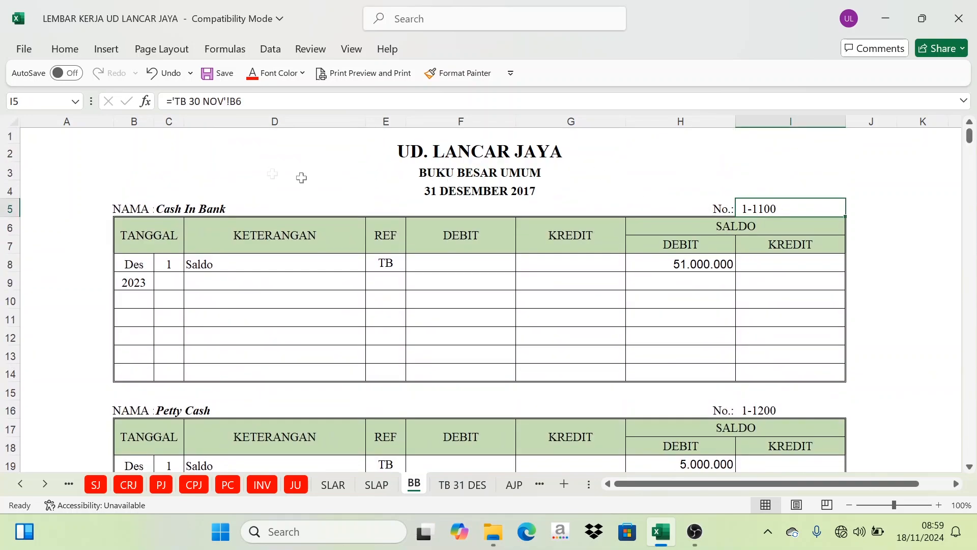
pyautogui.click(170, 208)
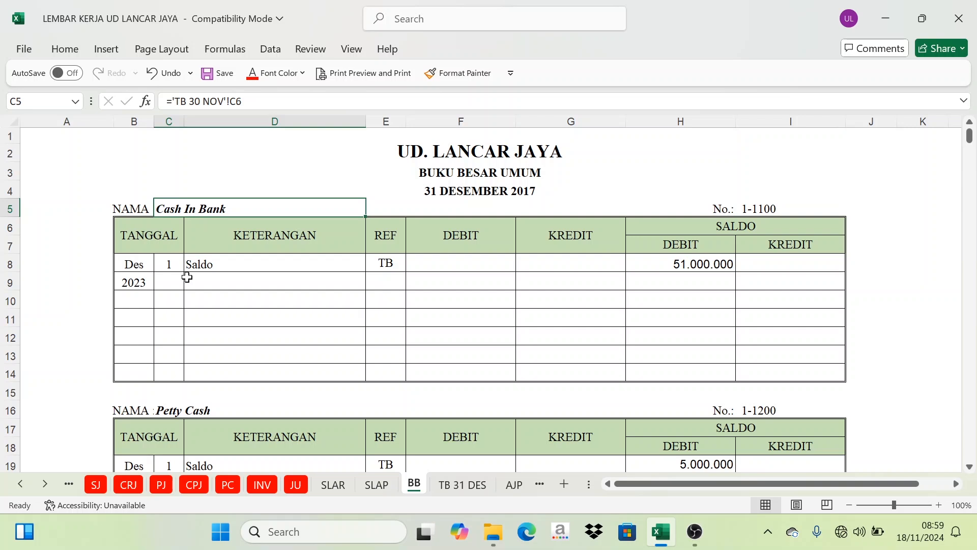
pyautogui.click(170, 282)
pyautogui.write('31')
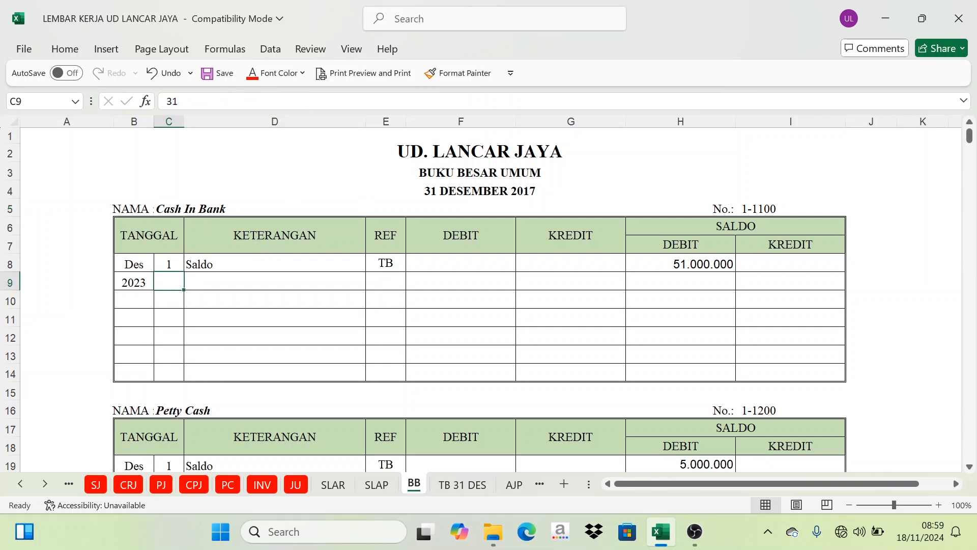
pyautogui.click(278, 73)
pyautogui.click(264, 133)
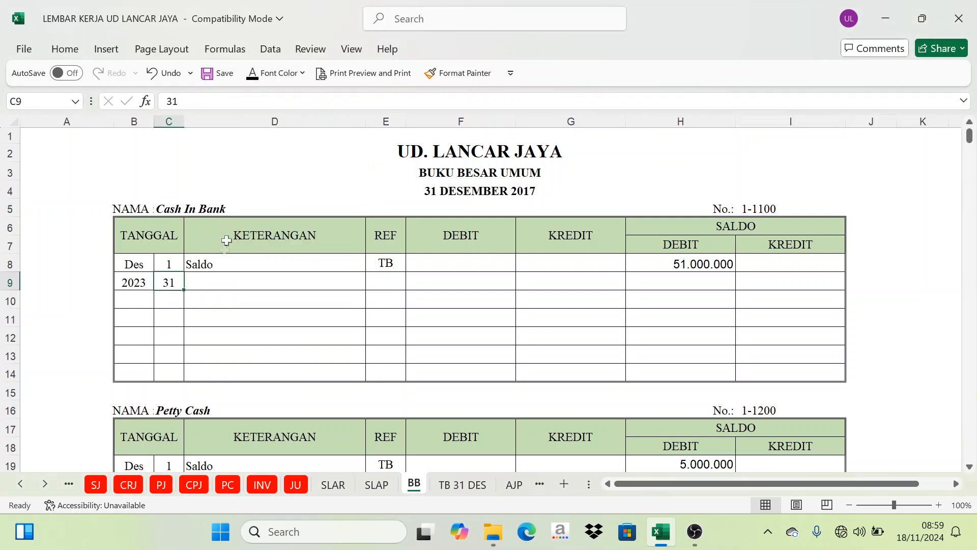
# Show the Cash Receipt Journal description in D9 and the CRJ reference in E9 of the Cash In Bank ledger, using the Automatic font colour
pyautogui.click(220, 284)
pyautogui.click(127, 488)
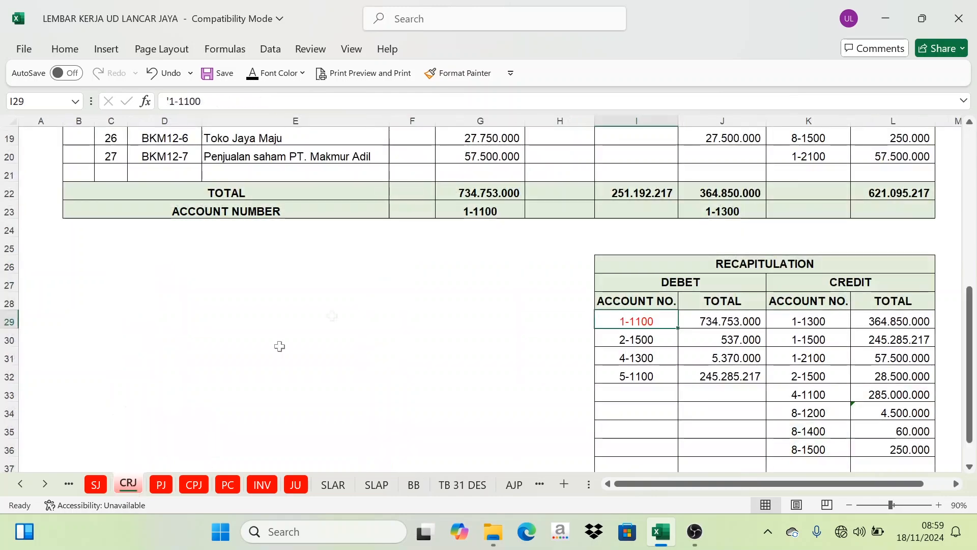
pyautogui.scroll(10, 465, 282)
pyautogui.scroll(-4, 509, 183)
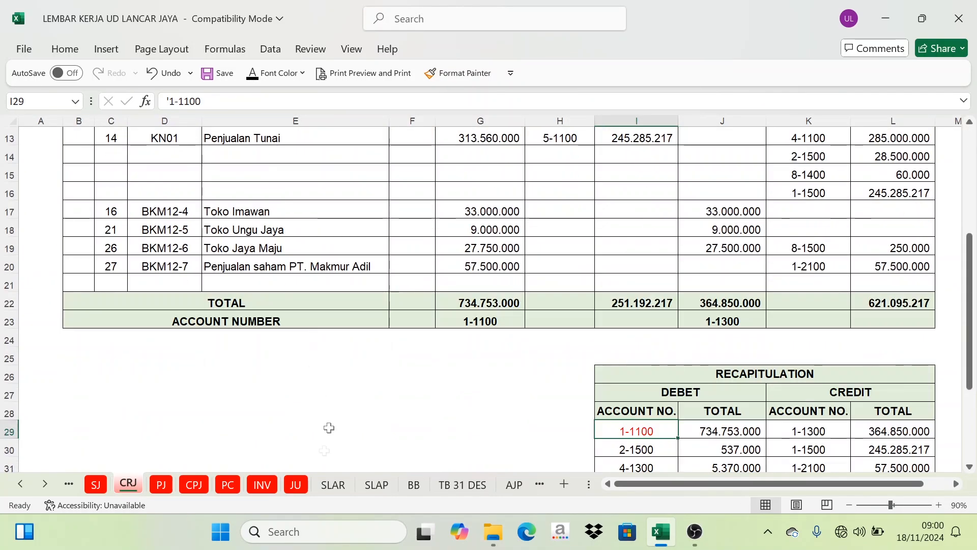
pyautogui.click(414, 484)
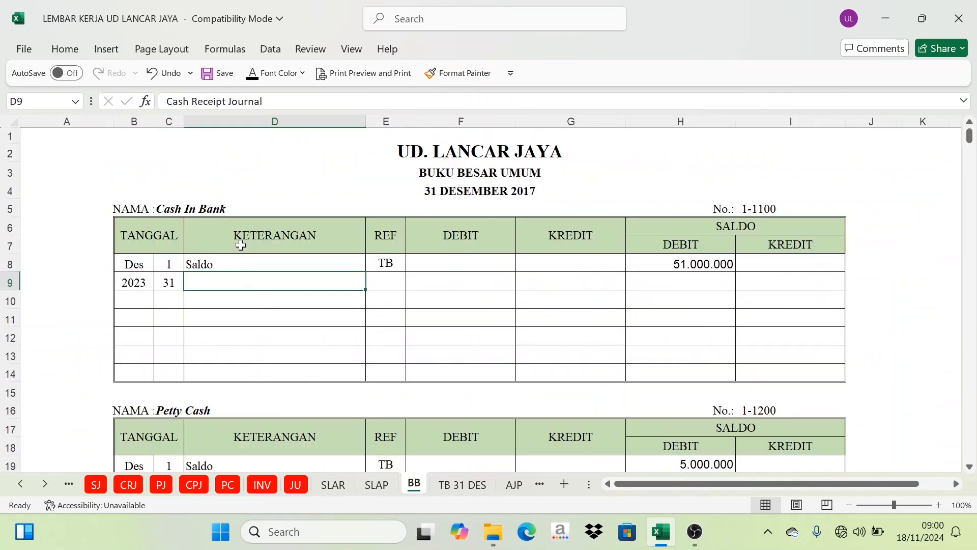
pyautogui.click(252, 76)
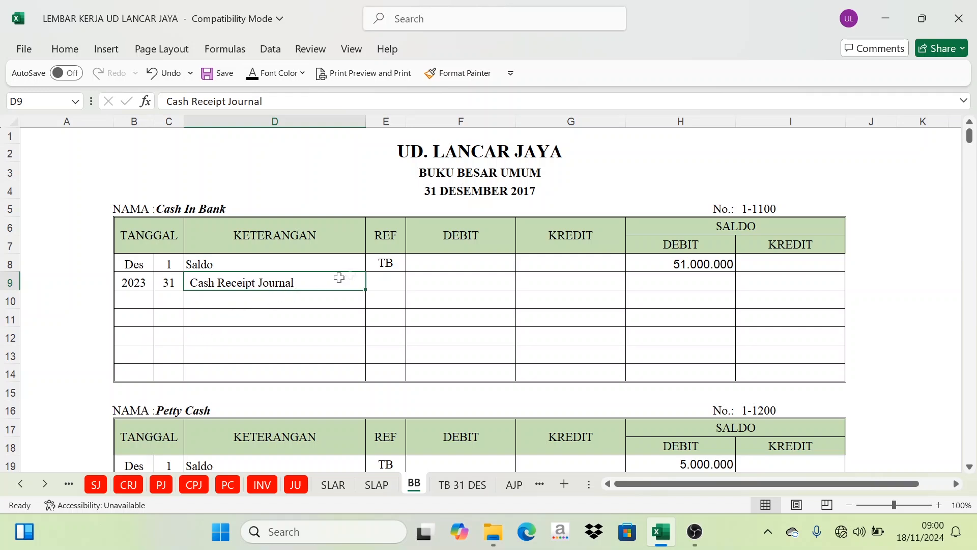
pyautogui.click(387, 273)
pyautogui.click(252, 74)
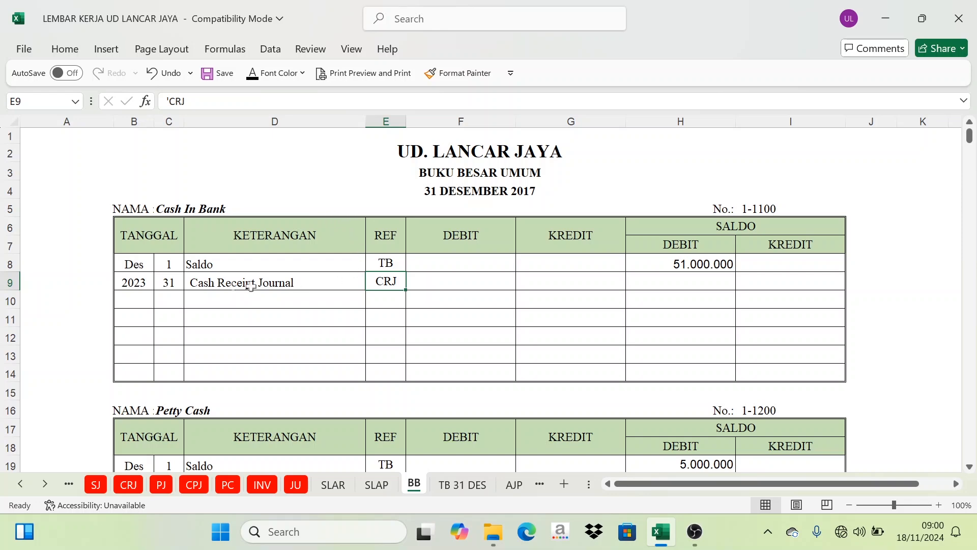
# Check the 1-1100 debit total on the CRJ sheet and show the linked Cash In Bank debit in F9, using the Automatic font colour
pyautogui.click(134, 490)
pyautogui.scroll(-1, 723, 395)
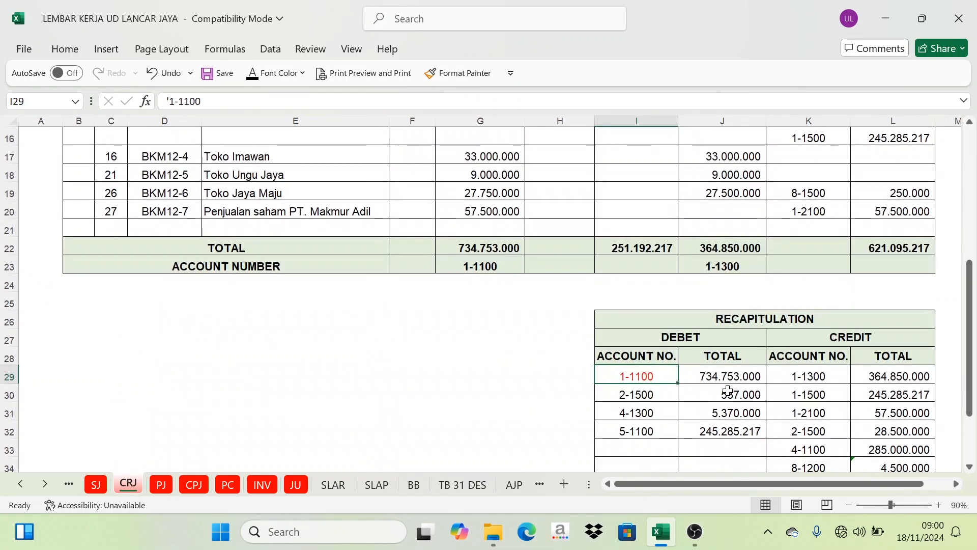
pyautogui.click(413, 485)
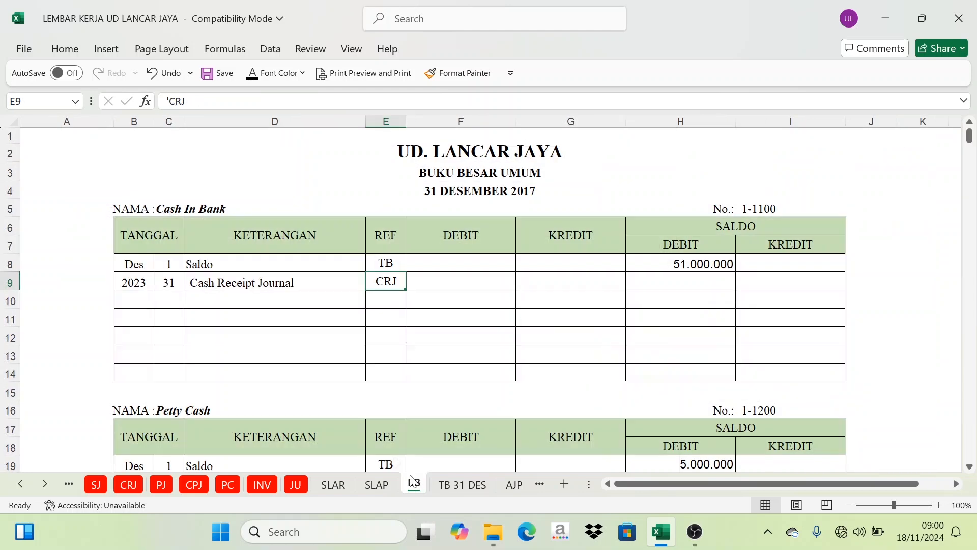
pyautogui.moveTo(442, 224); pyautogui.dragTo(532, 229)
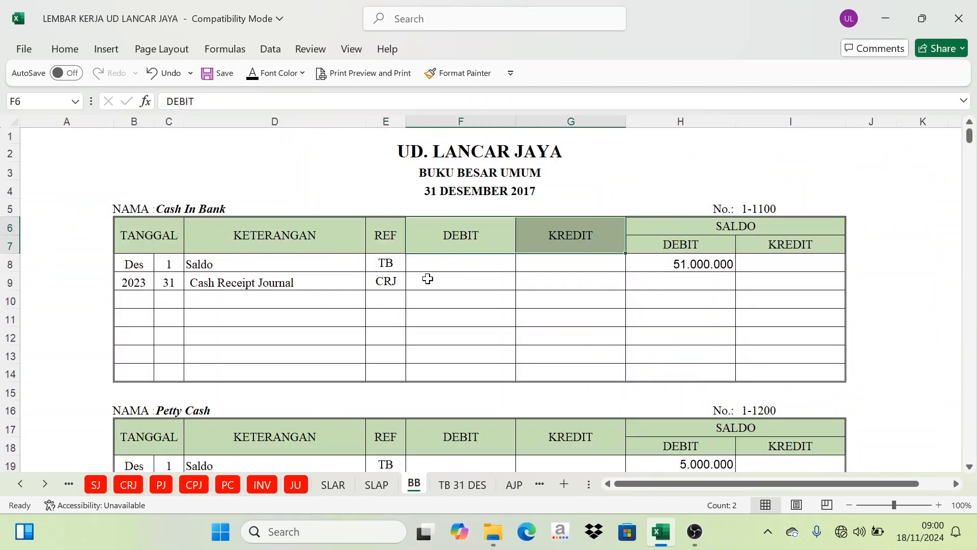
pyautogui.click(427, 278)
pyautogui.click(253, 76)
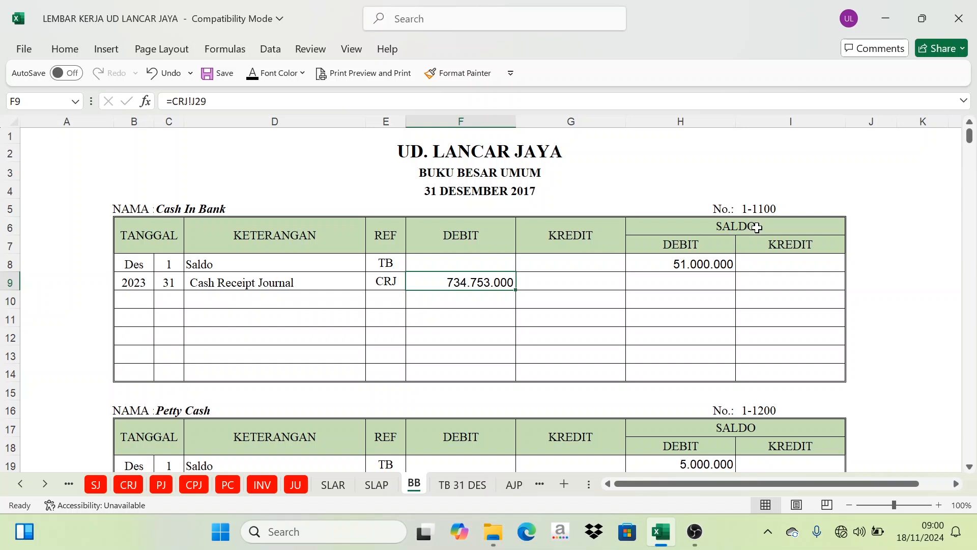
# Show the Cash In Bank debit balance in H9, which adds F9 to H8, using the Automatic font colour
pyautogui.click(757, 225)
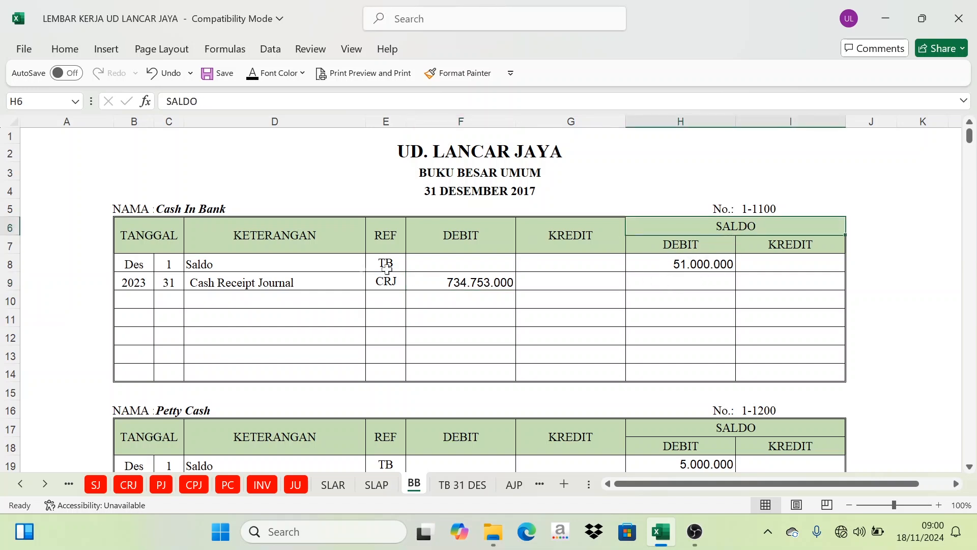
pyautogui.moveTo(172, 285); pyautogui.dragTo(245, 276)
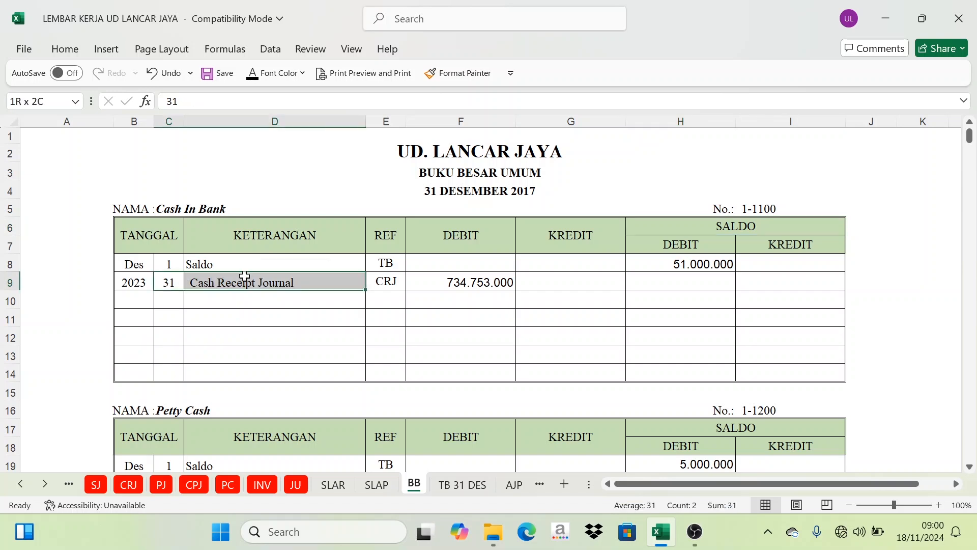
pyautogui.click(476, 281)
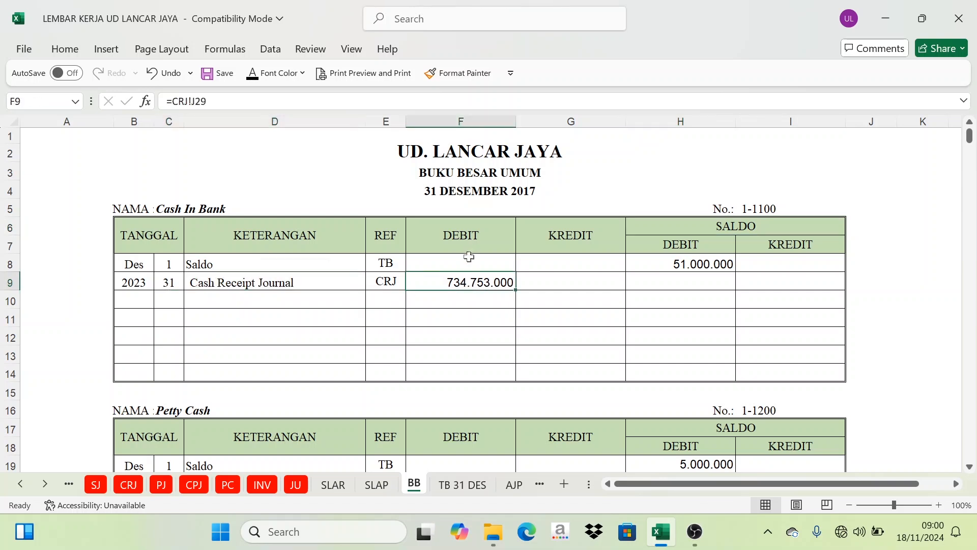
pyautogui.click(478, 247)
pyautogui.click(629, 257)
pyautogui.click(501, 239)
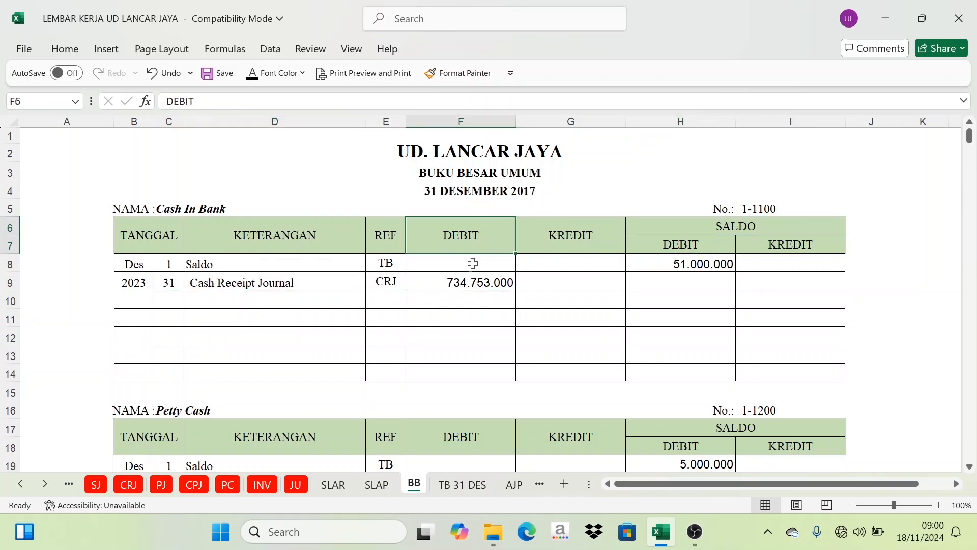
pyautogui.click(686, 277)
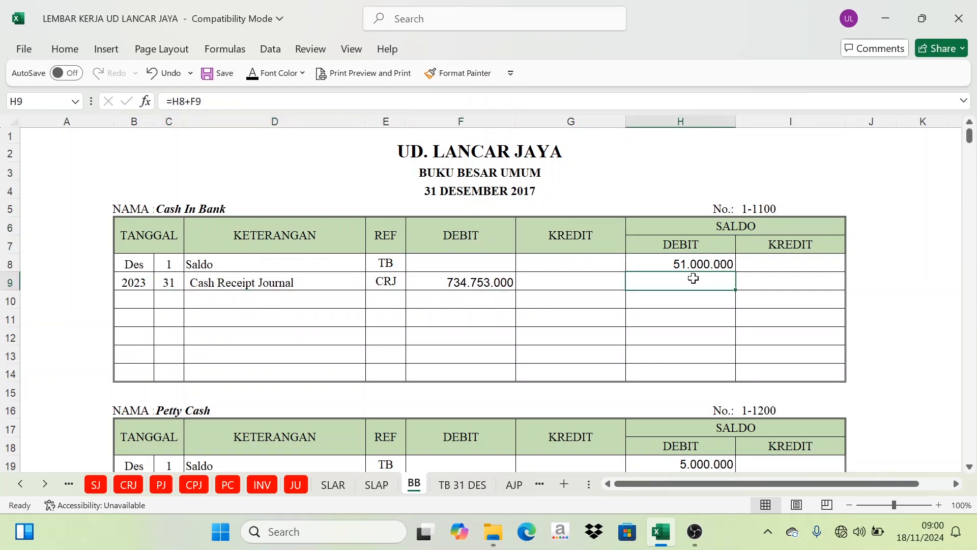
pyautogui.click(254, 80)
# Colour the debit account number 2-1500 in the CRJ sheet's recapitulation red
pyautogui.click(128, 485)
pyautogui.click(645, 395)
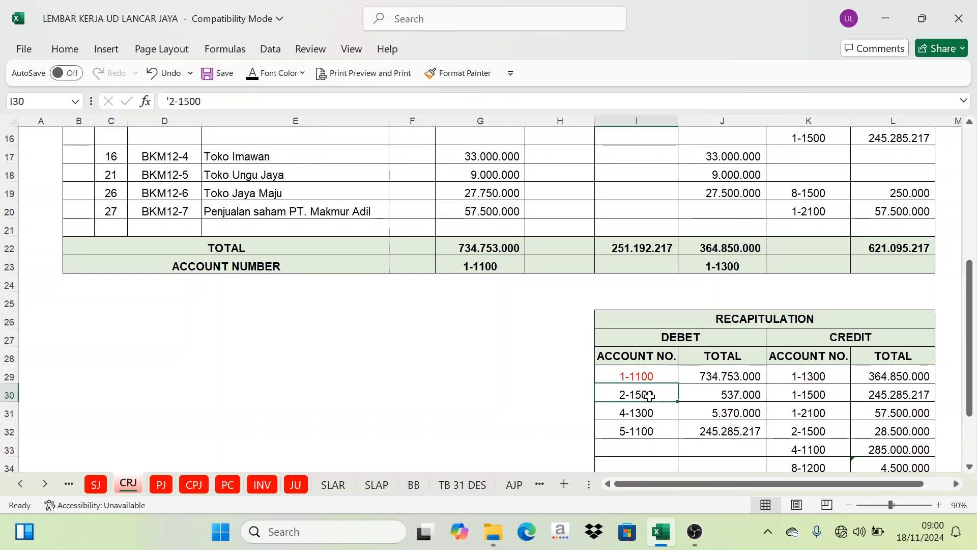
pyautogui.click(302, 73)
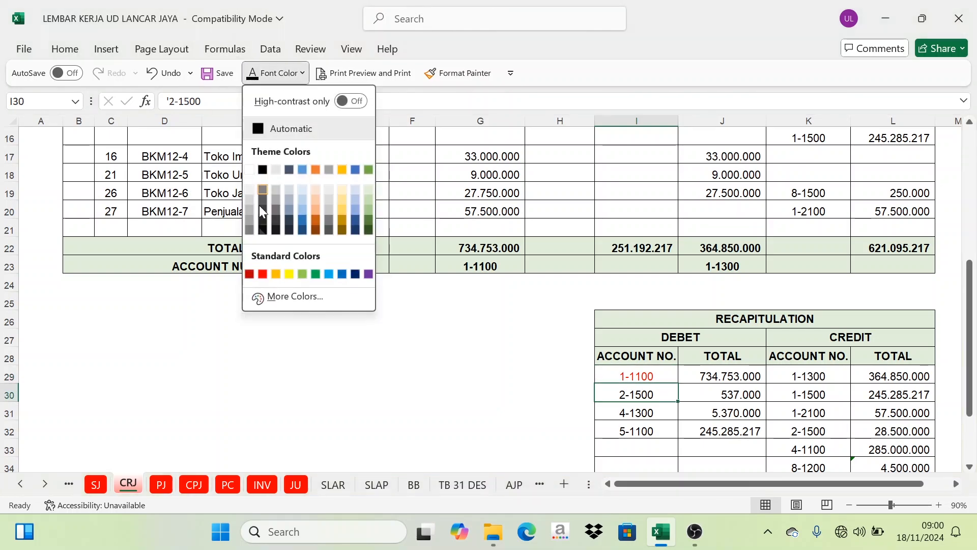
pyautogui.click(264, 274)
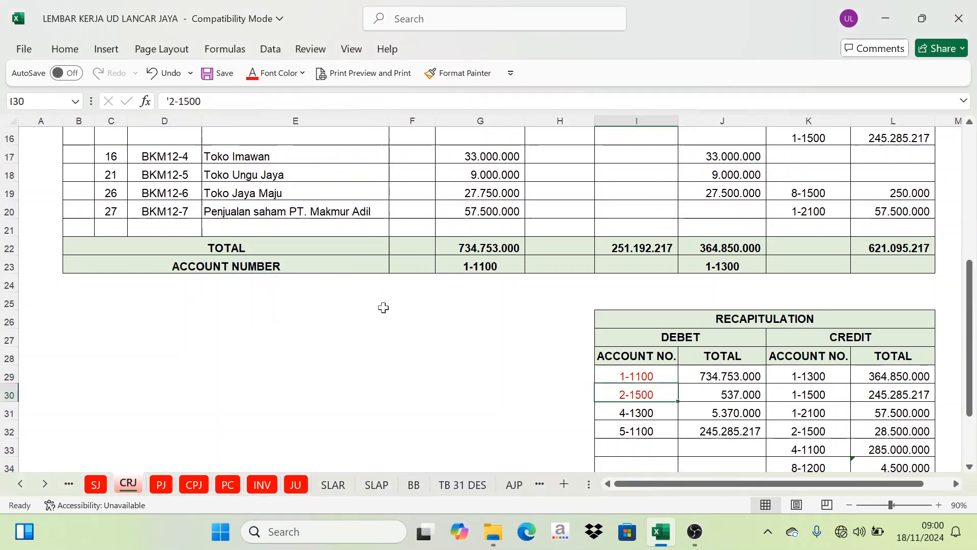
# Show the day 31, Cash Receipt Journal description and CRJ reference in row 171 of the PPN Outcome ledger, using the Automatic font colour
pyautogui.click(414, 484)
pyautogui.scroll(-20, 644, 309)
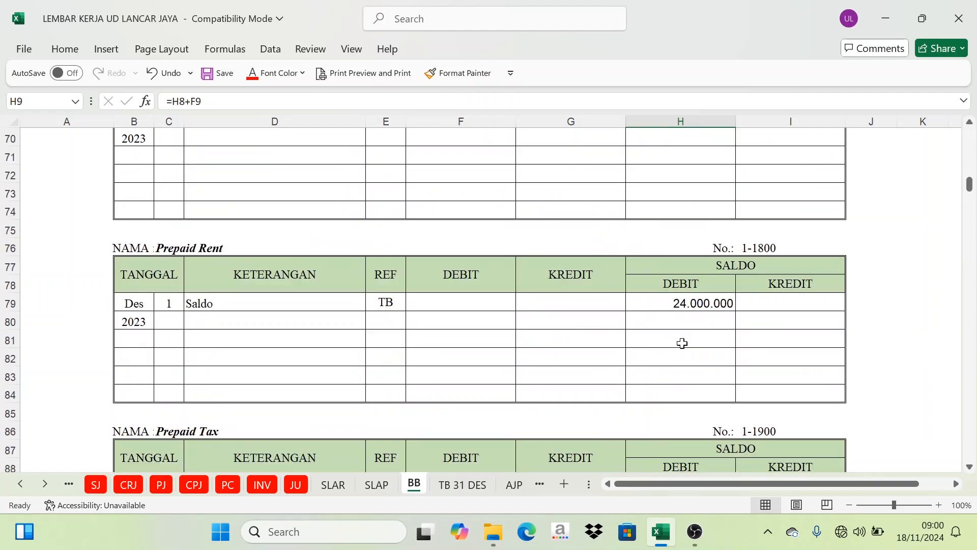
pyautogui.scroll(-20, 682, 344)
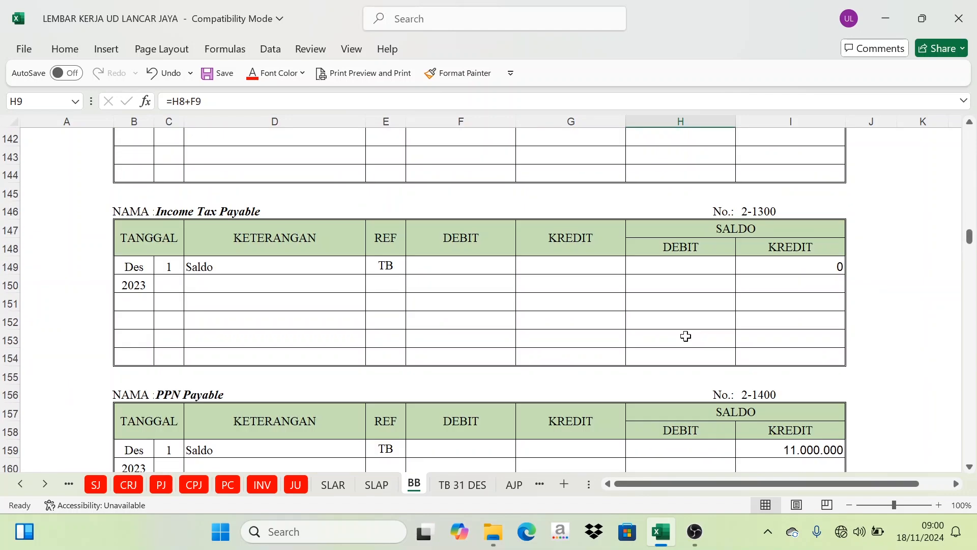
pyautogui.scroll(-10, 686, 336)
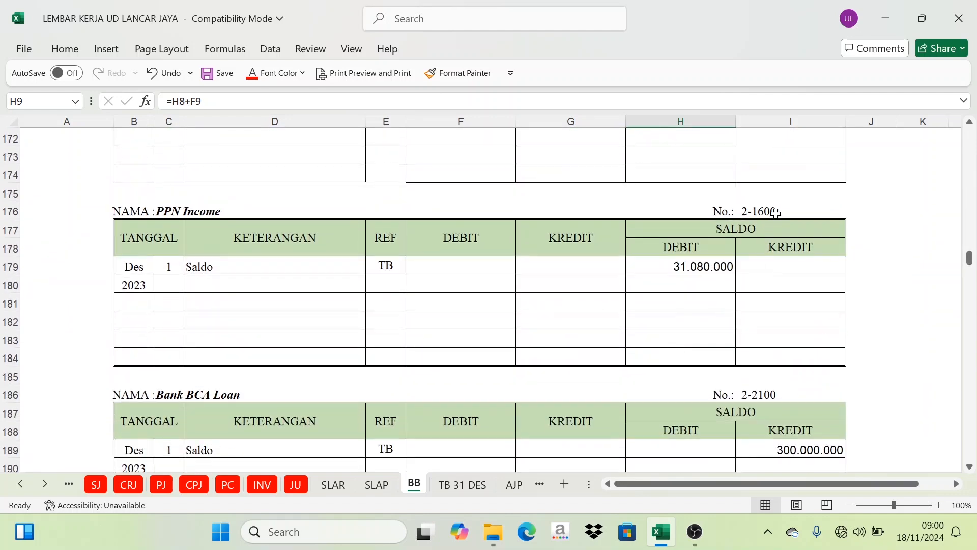
pyautogui.scroll(4, 776, 213)
pyautogui.click(771, 245)
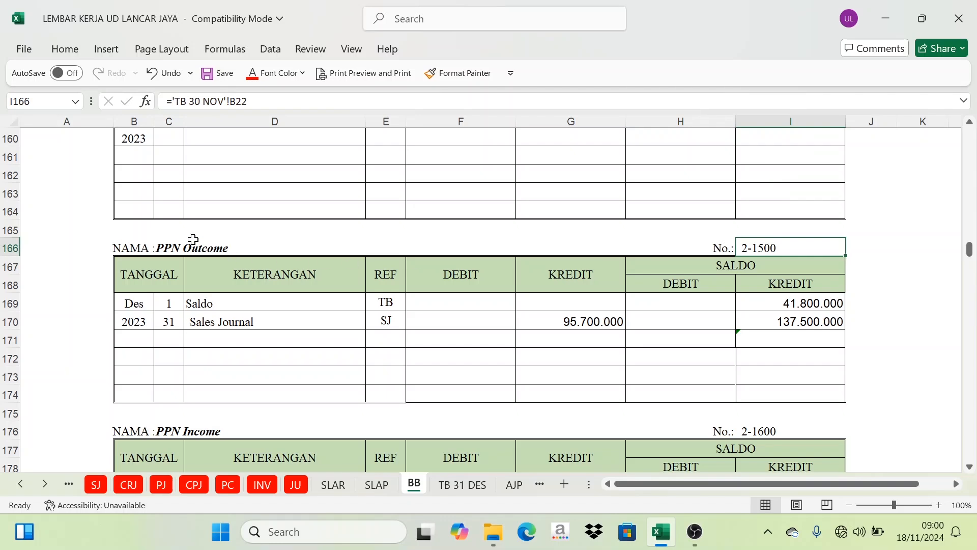
pyautogui.moveTo(180, 342); pyautogui.dragTo(388, 337)
pyautogui.click(280, 77)
pyautogui.click(289, 128)
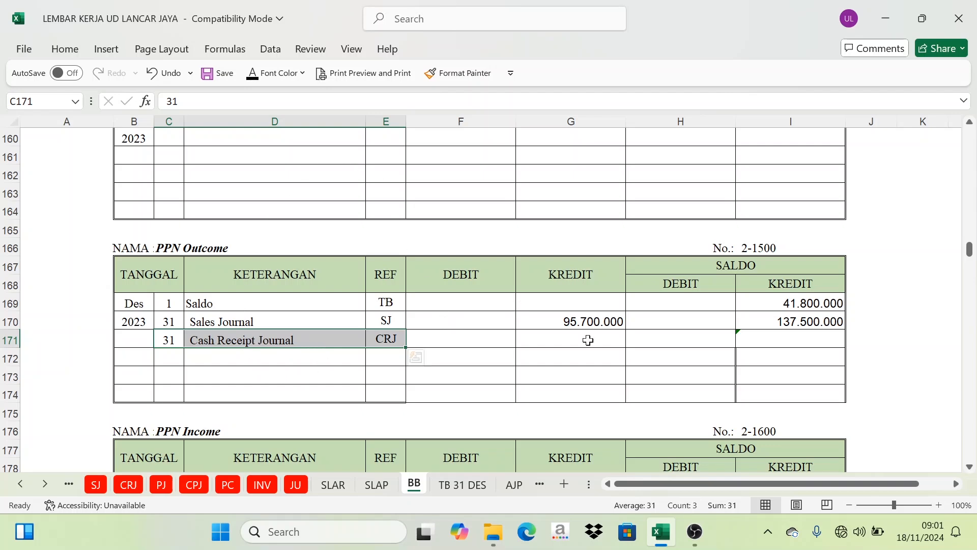
# Check the 2-1500 debit total on the CRJ sheet and show the linked PPN Outcome debit in F171 on the BB sheet
pyautogui.click(480, 348)
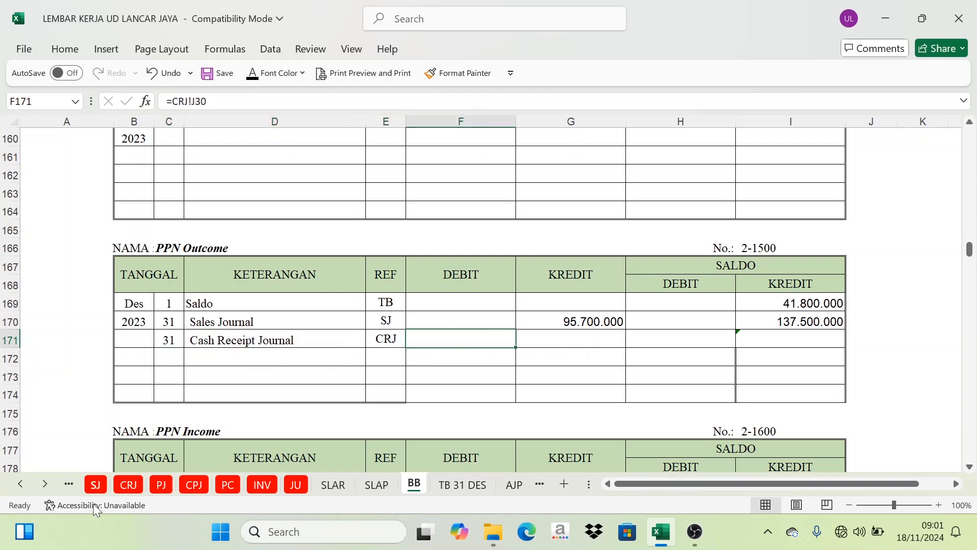
pyautogui.click(132, 484)
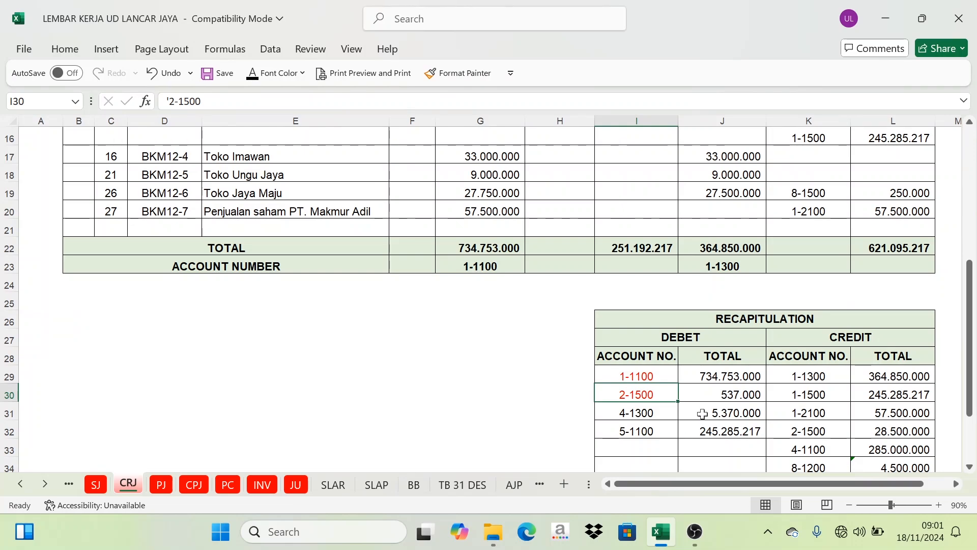
pyautogui.click(415, 485)
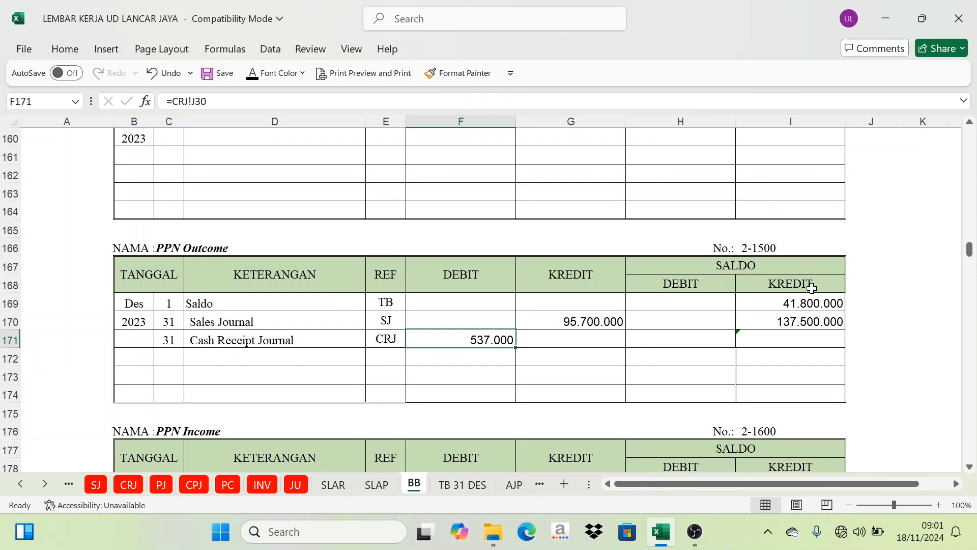
# Show the PPN Outcome credit balance in I171, which subtracts F171 from I170, using the Automatic font colour
pyautogui.click(811, 284)
pyautogui.click(455, 334)
pyautogui.click(804, 284)
pyautogui.click(469, 321)
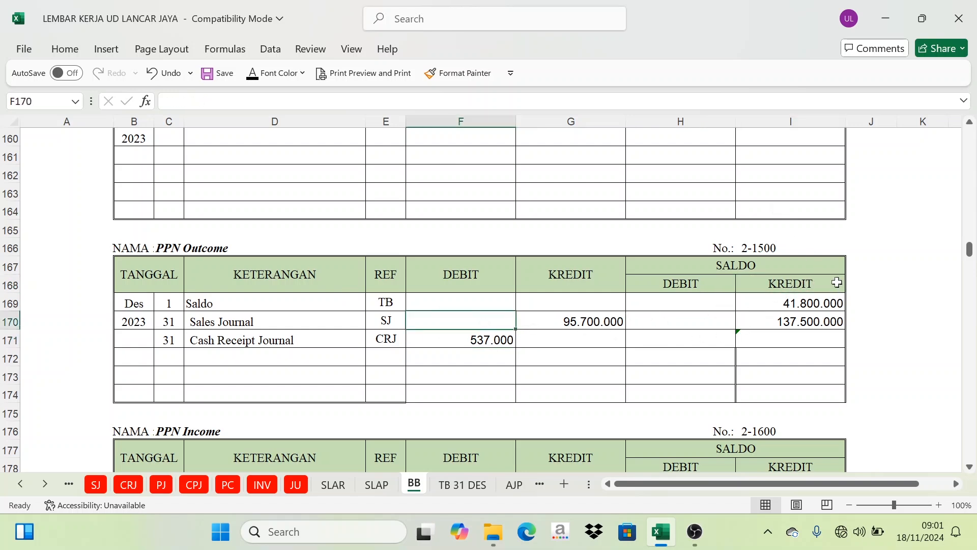
pyautogui.click(835, 283)
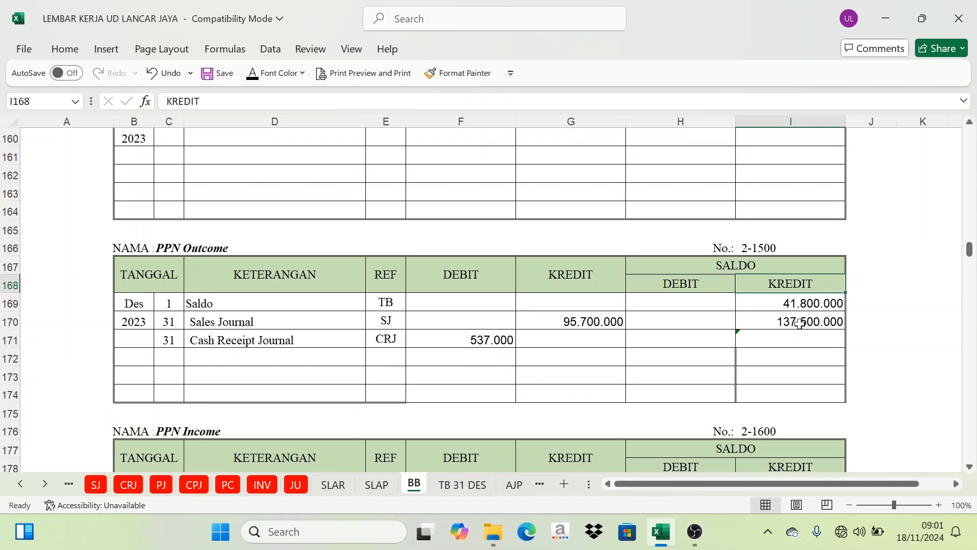
pyautogui.click(800, 324)
pyautogui.click(487, 337)
pyautogui.click(811, 338)
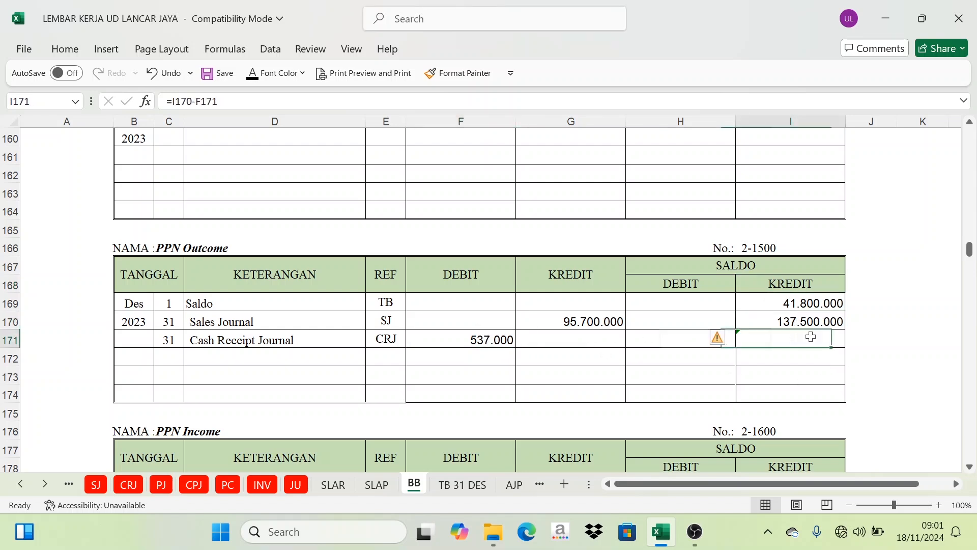
pyautogui.click(252, 81)
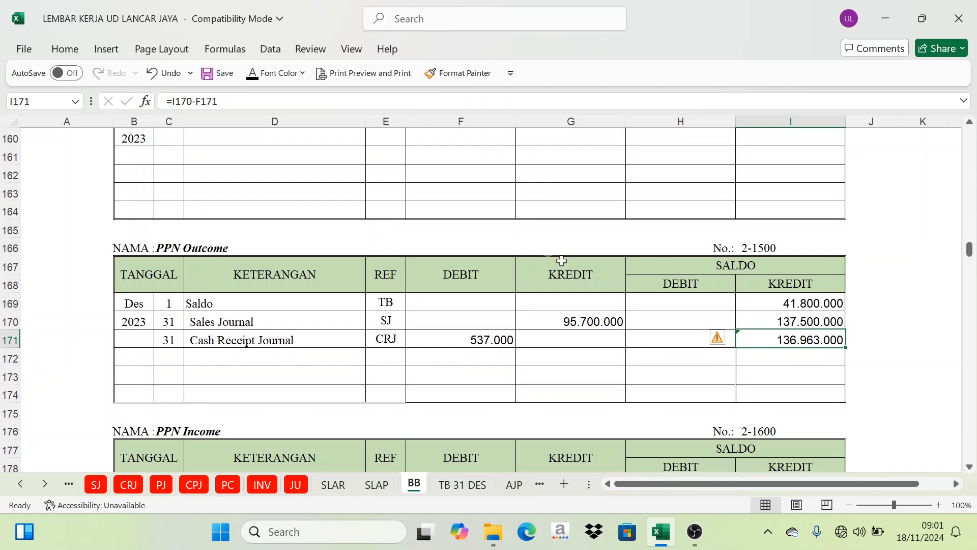
# Compare the debit entry in F171 with the debit and credit balance columns of the PPN Outcome ledger
pyautogui.click(797, 284)
pyautogui.click(498, 336)
pyautogui.click(779, 285)
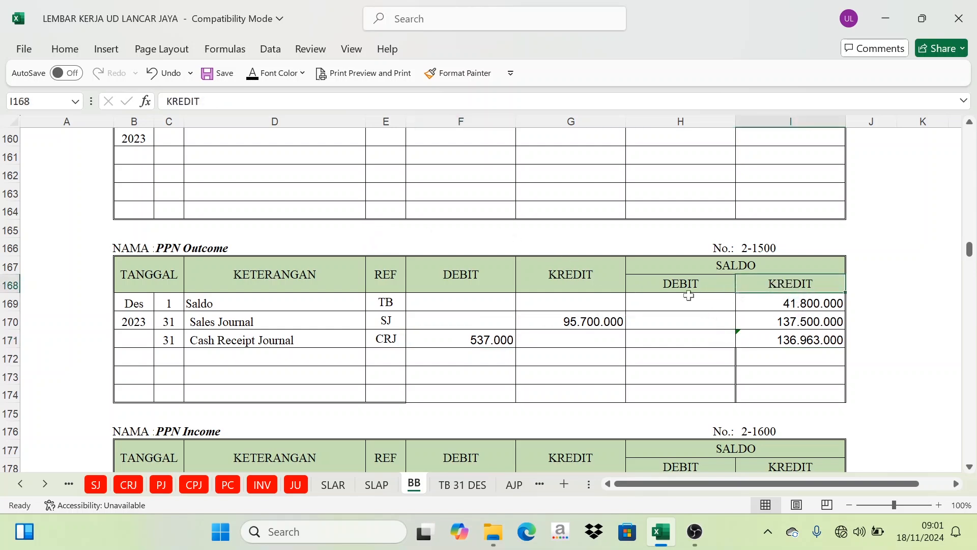
pyautogui.click(503, 335)
pyautogui.click(794, 283)
pyautogui.click(481, 341)
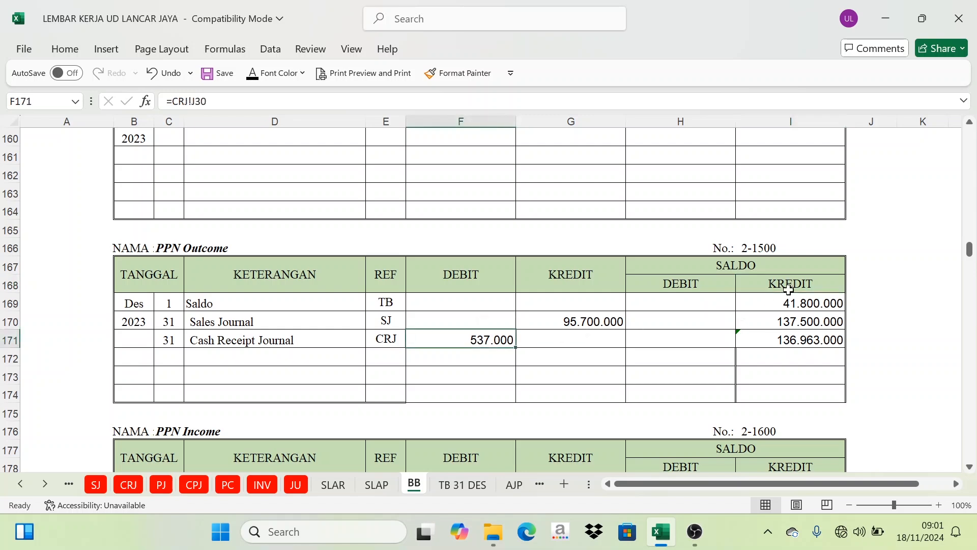
pyautogui.click(789, 285)
pyautogui.click(511, 344)
pyautogui.click(794, 283)
pyautogui.click(522, 341)
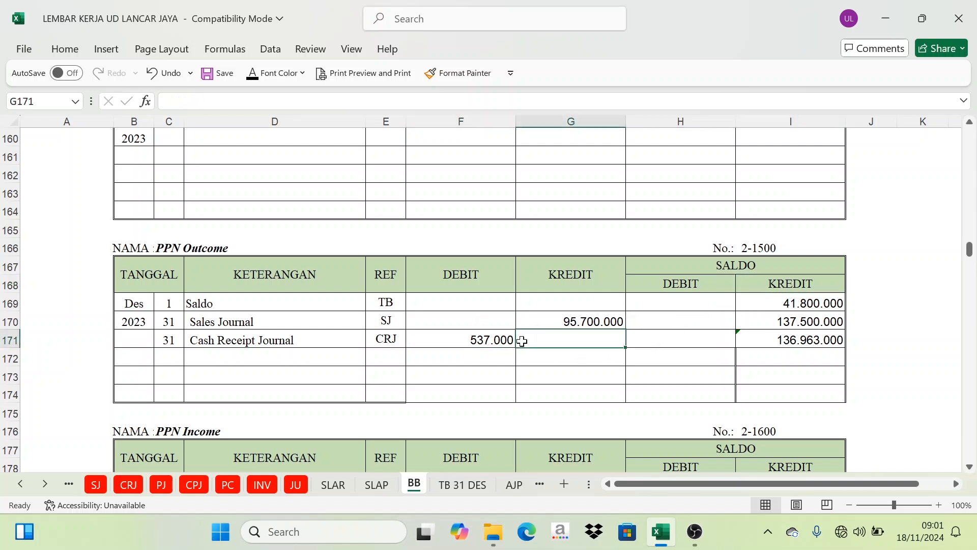
pyautogui.click(681, 296)
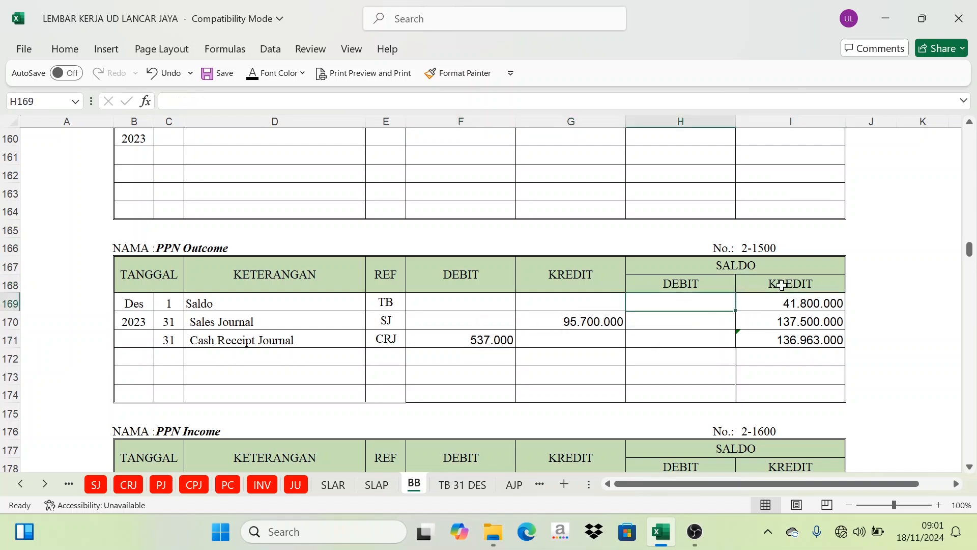
pyautogui.click(781, 285)
pyautogui.click(702, 283)
pyautogui.click(789, 282)
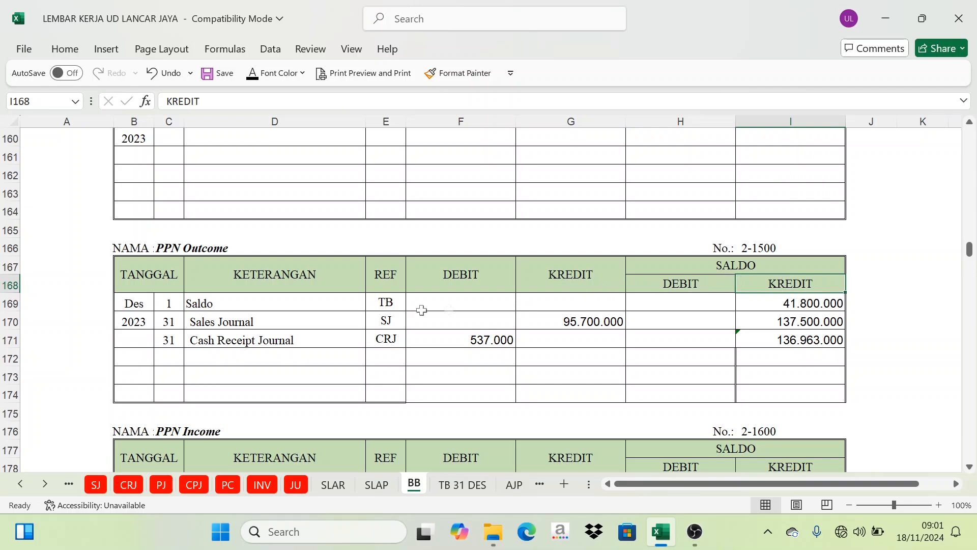
pyautogui.click(468, 308)
pyautogui.click(680, 281)
pyautogui.click(500, 308)
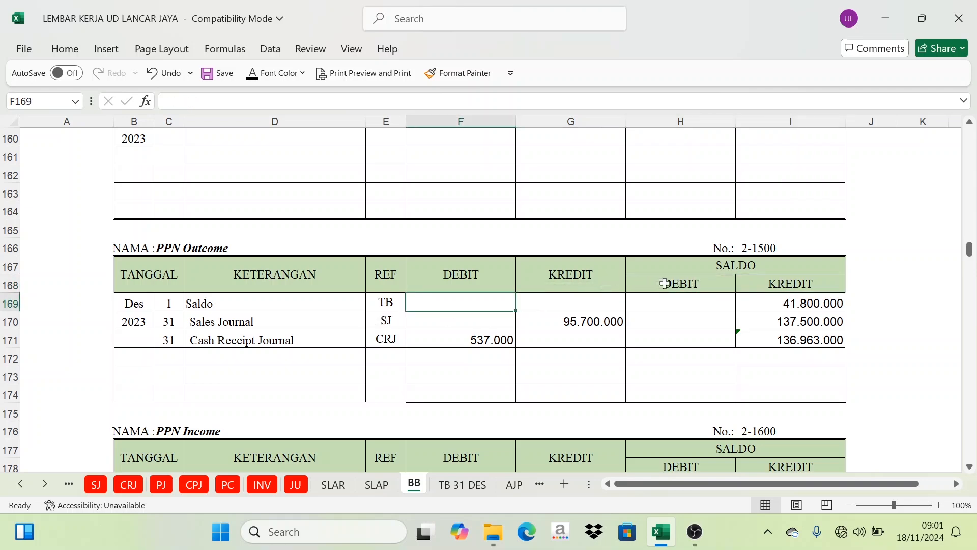
pyautogui.click(667, 283)
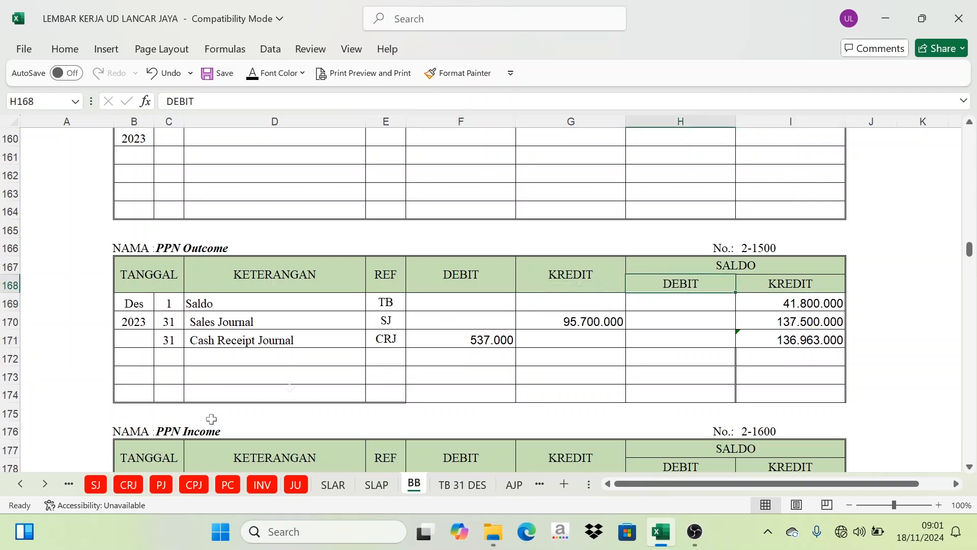
# Colour the debit account number 4-1300 in the CRJ sheet's recapitulation red
pyautogui.click(129, 484)
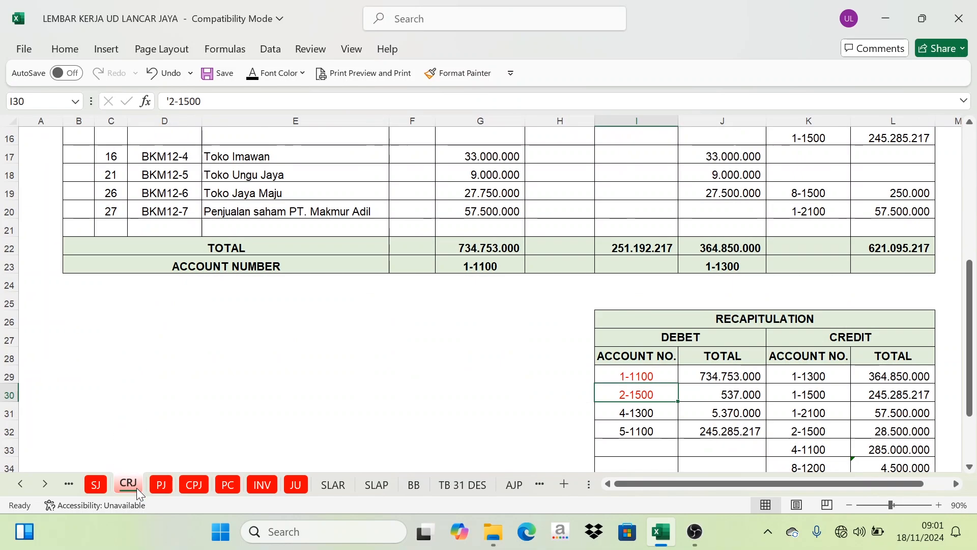
pyautogui.click(651, 430)
pyautogui.click(639, 409)
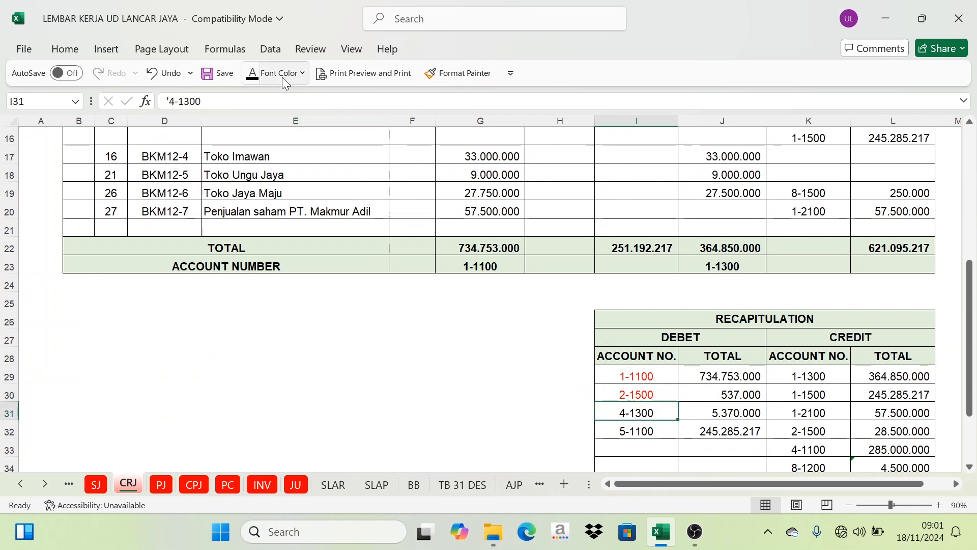
pyautogui.click(302, 74)
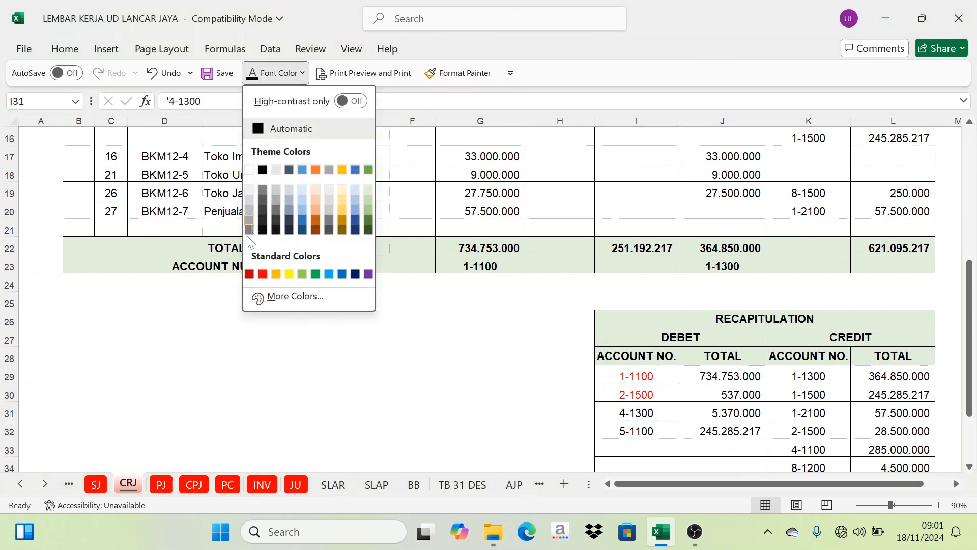
pyautogui.click(263, 273)
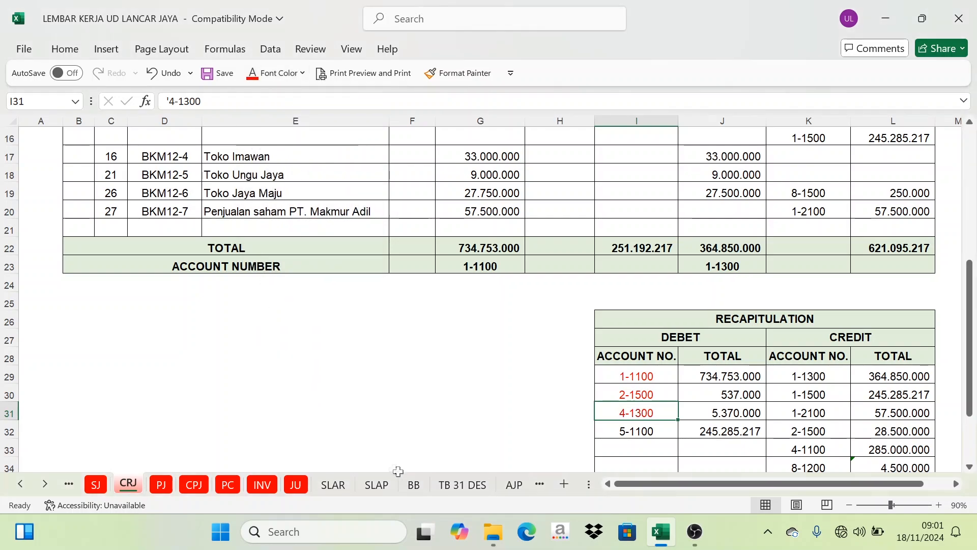
# Show the day 31, Cash Receipt Journal description and CRJ reference in row 240 of BB's Sales discount ledger, using the Automatic font colour
pyautogui.click(414, 484)
pyautogui.scroll(-15, 970, 303)
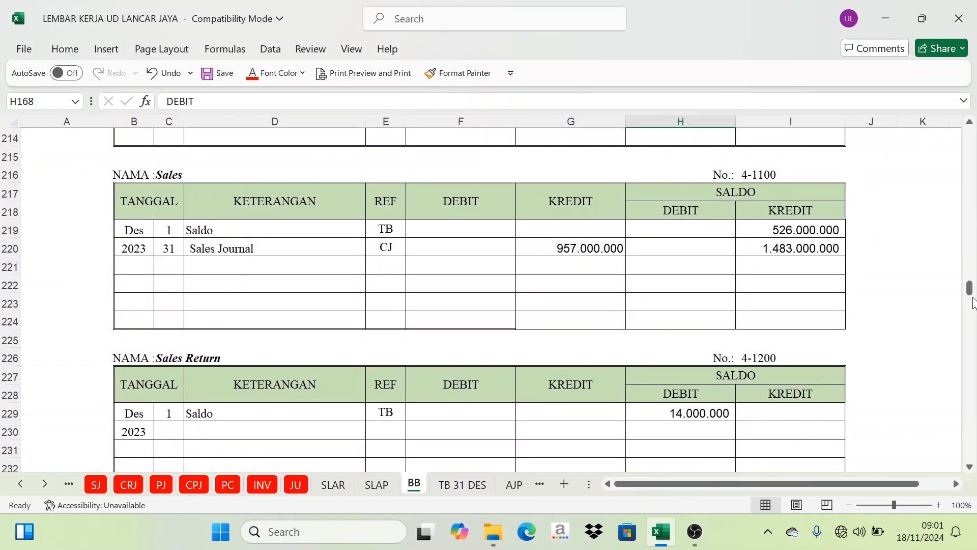
pyautogui.scroll(-9, 973, 304)
pyautogui.scroll(7, 754, 246)
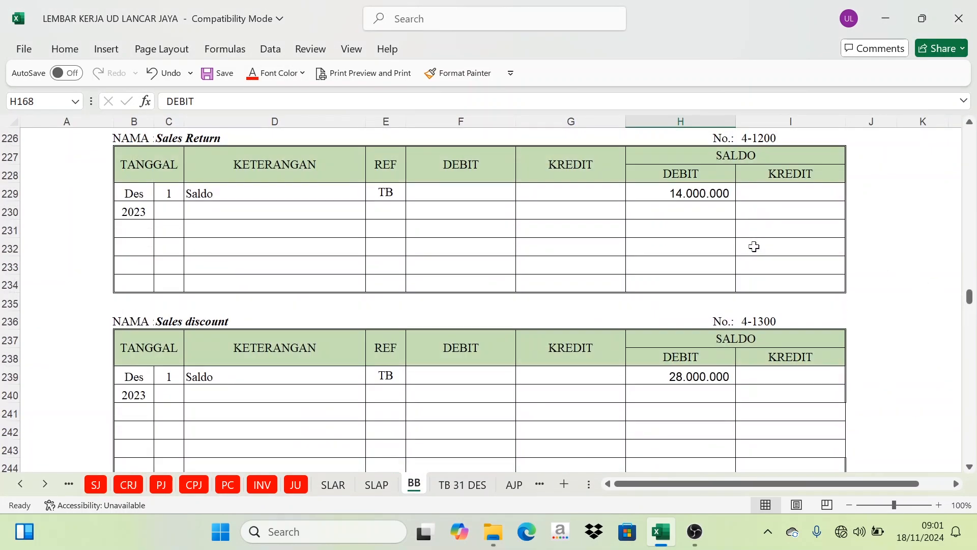
pyautogui.click(762, 434)
pyautogui.scroll(-2, 149, 338)
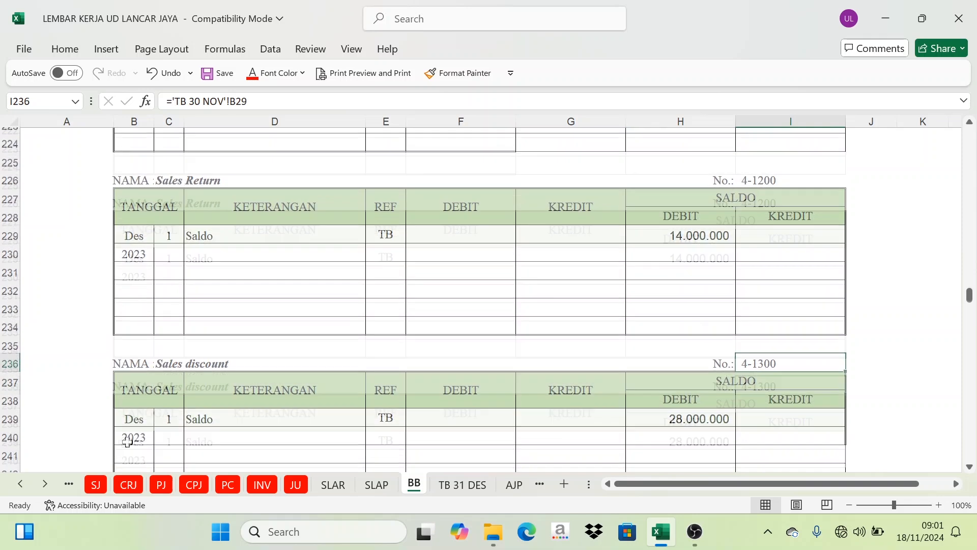
pyautogui.click(169, 321)
pyautogui.moveTo(169, 395); pyautogui.dragTo(377, 397)
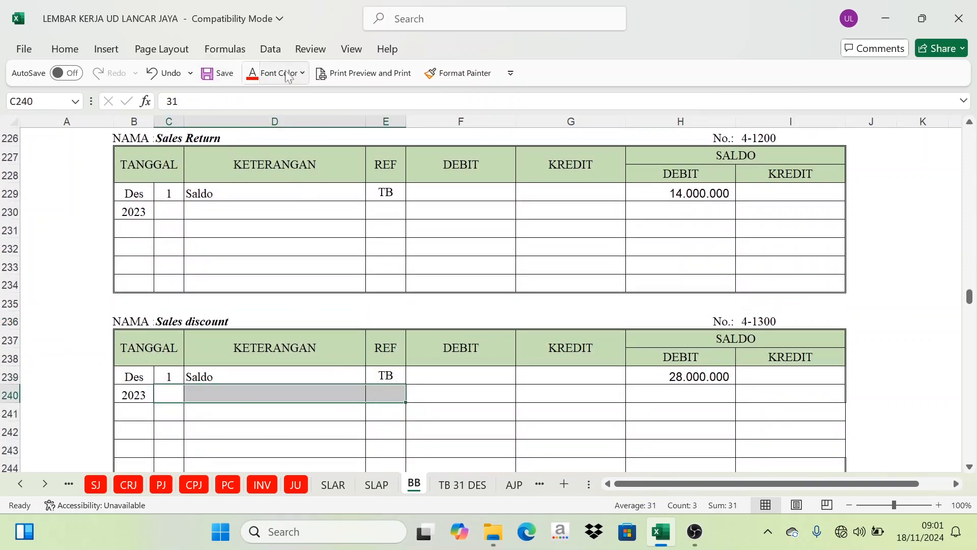
pyautogui.click(301, 72)
pyautogui.click(262, 131)
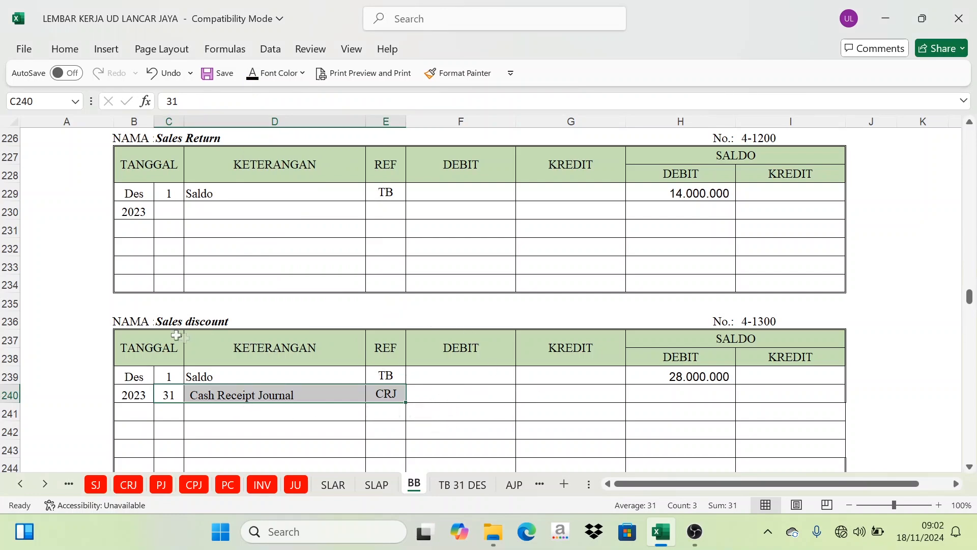
# Check the 4-1300 debit total on the CRJ sheet against the linked Sales discount debit cell F240 on the BB sheet
pyautogui.click(450, 398)
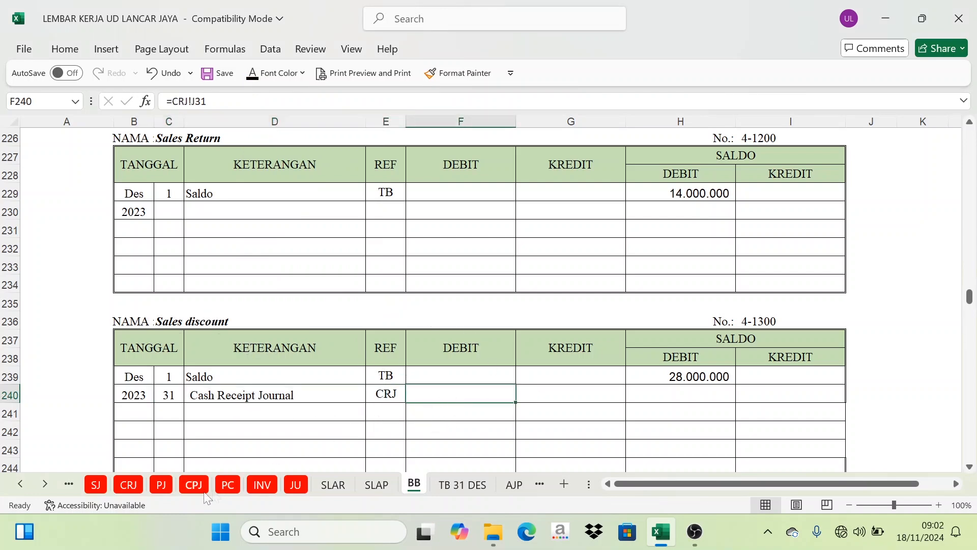
pyautogui.click(131, 486)
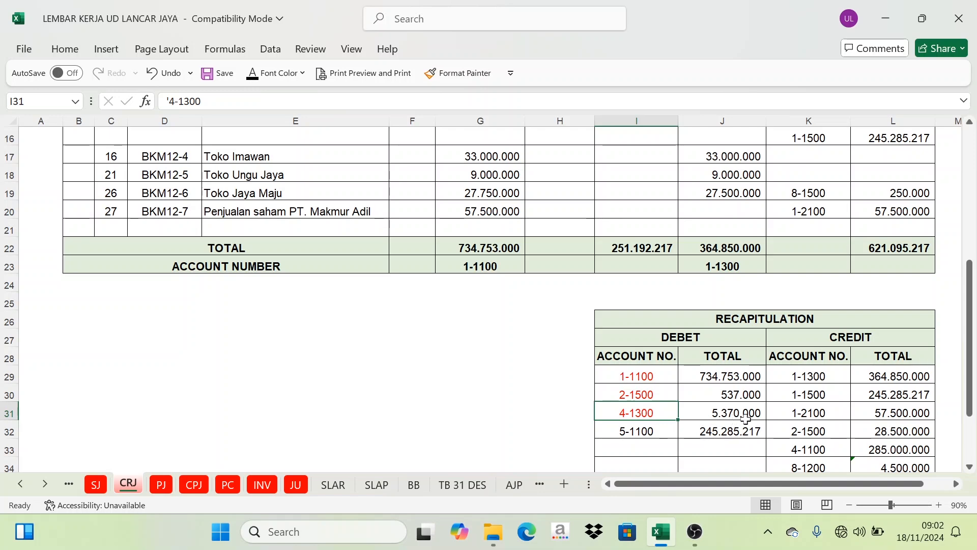
pyautogui.click(413, 485)
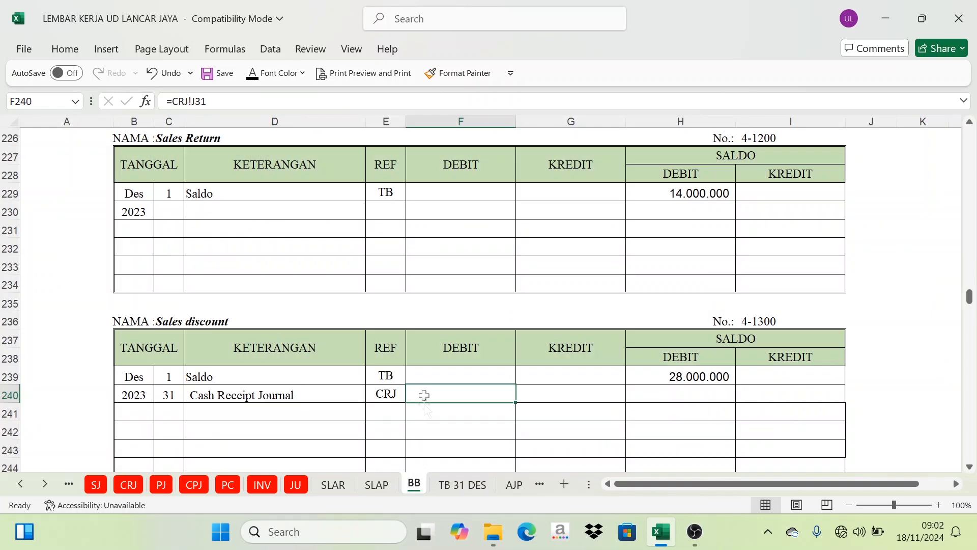
pyautogui.moveTo(469, 386); pyautogui.dragTo(585, 388)
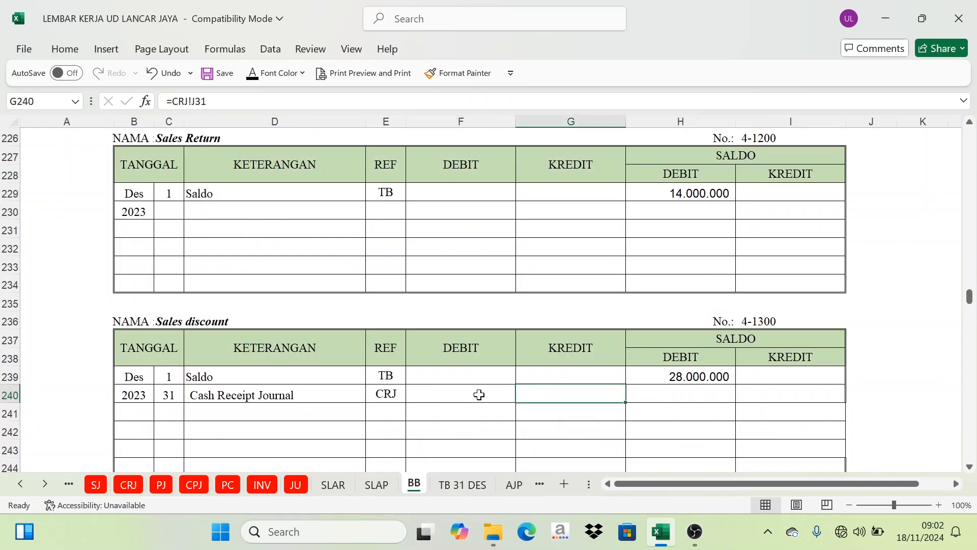
pyautogui.click(475, 398)
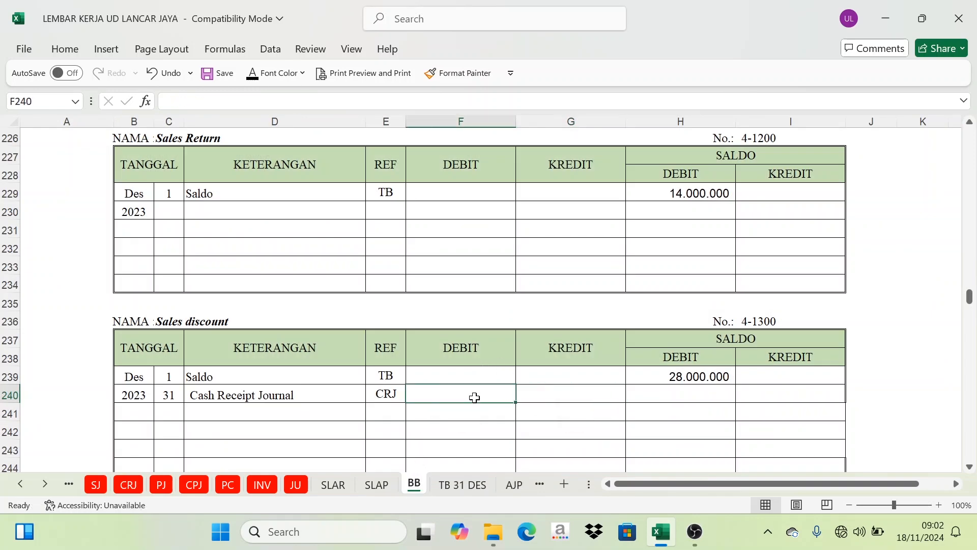
pyautogui.hotkey('ctrl', 'z')
# Show the Sales discount debit in F240 and the balance in H240, which adds F240 to H239, using the Automatic font colour
pyautogui.click(252, 75)
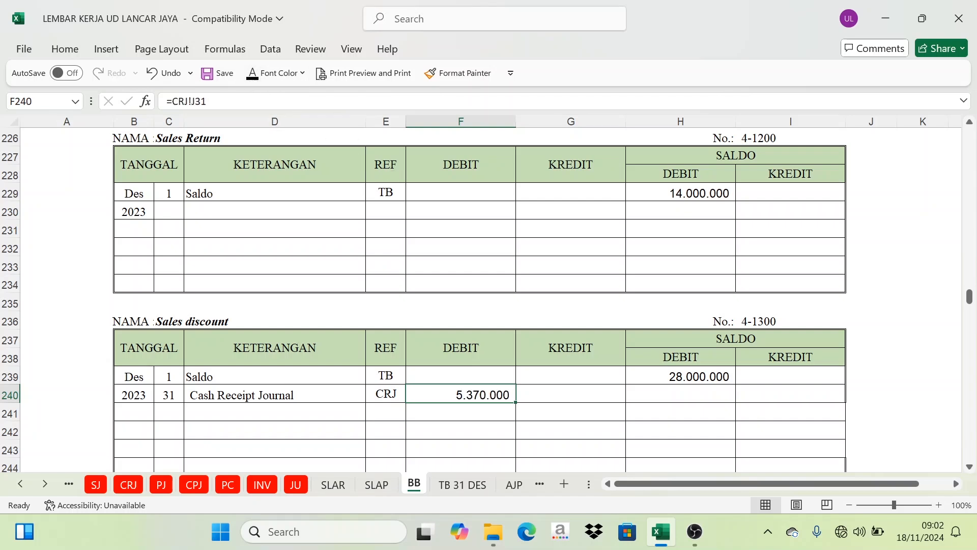
pyautogui.click(725, 346)
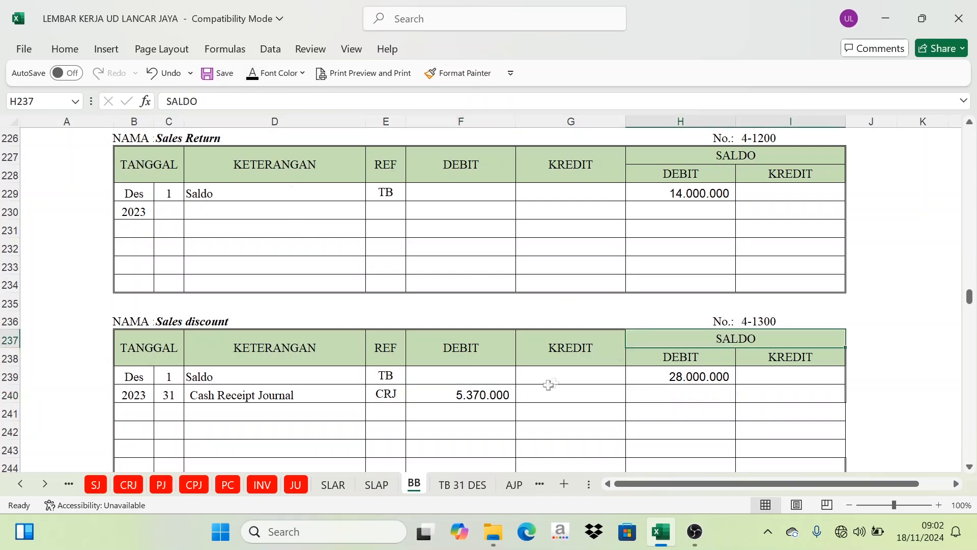
pyautogui.click(687, 373)
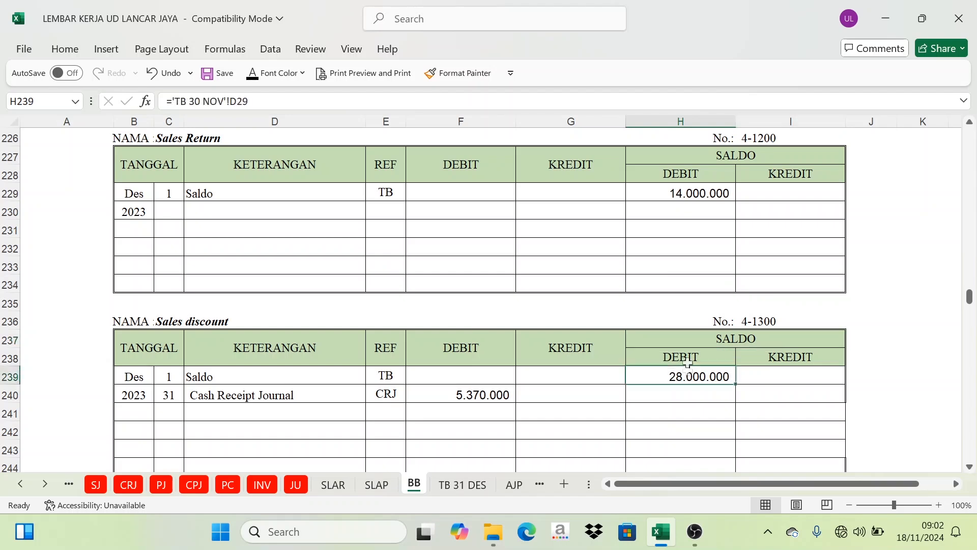
pyautogui.click(483, 397)
pyautogui.click(679, 392)
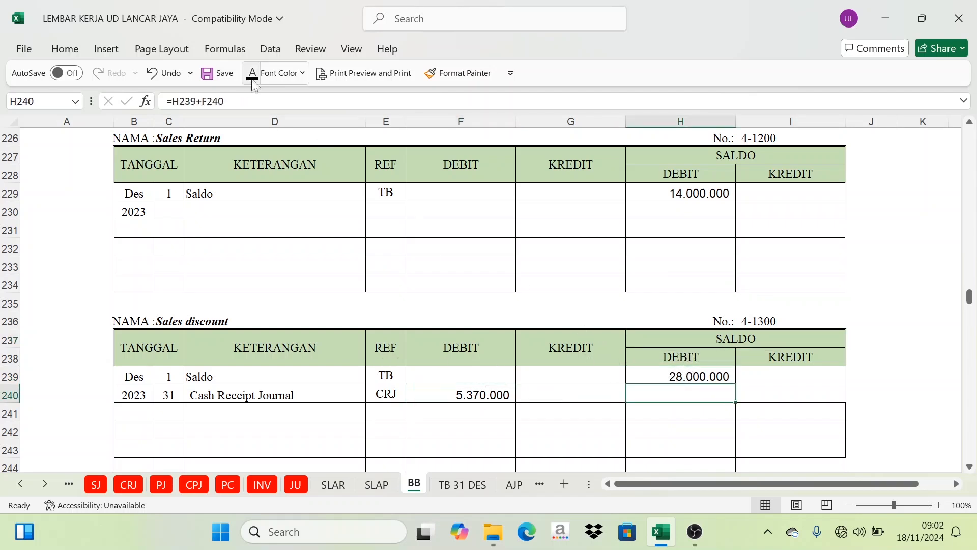
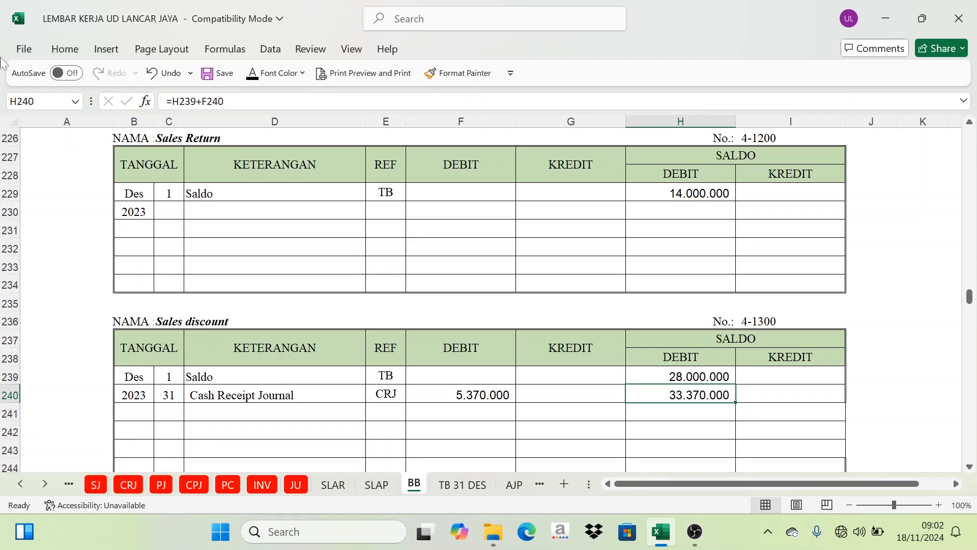
# Colour the debit account number 5-1100 in the CRJ sheet's recapitulation red
pyautogui.click(130, 485)
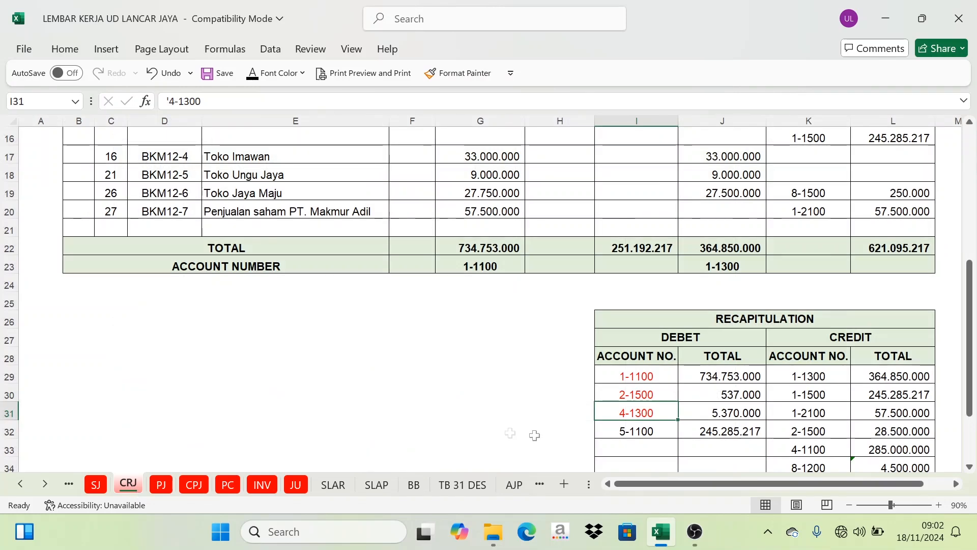
pyautogui.click(642, 432)
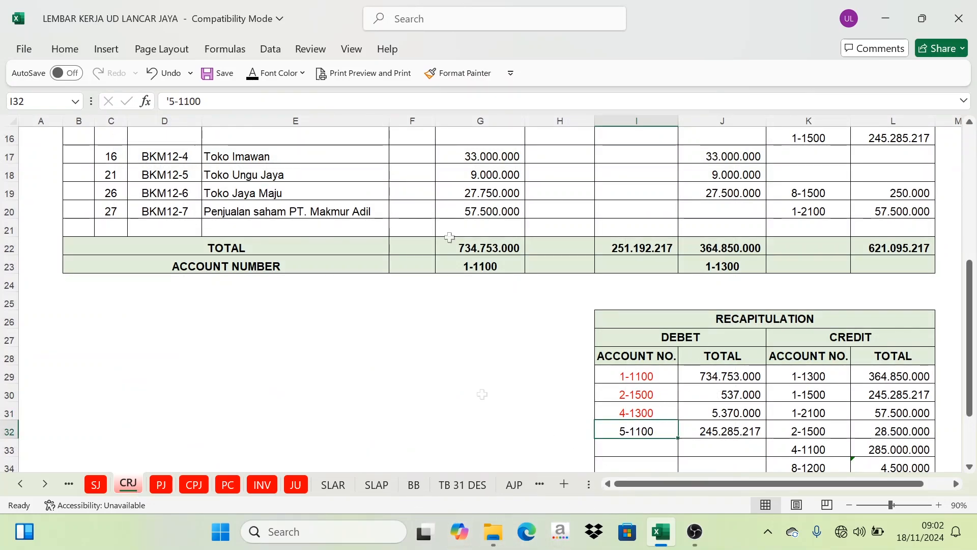
pyautogui.click(302, 73)
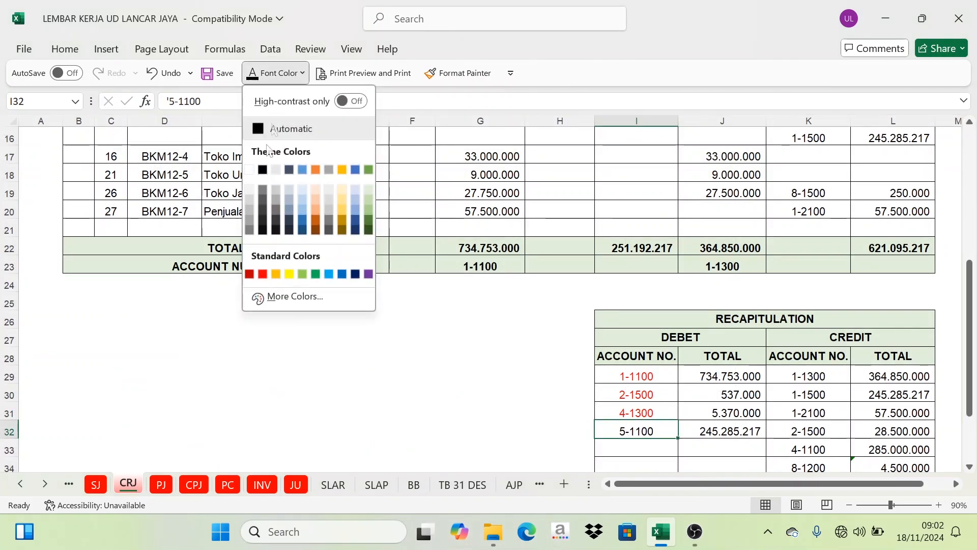
pyautogui.click(264, 274)
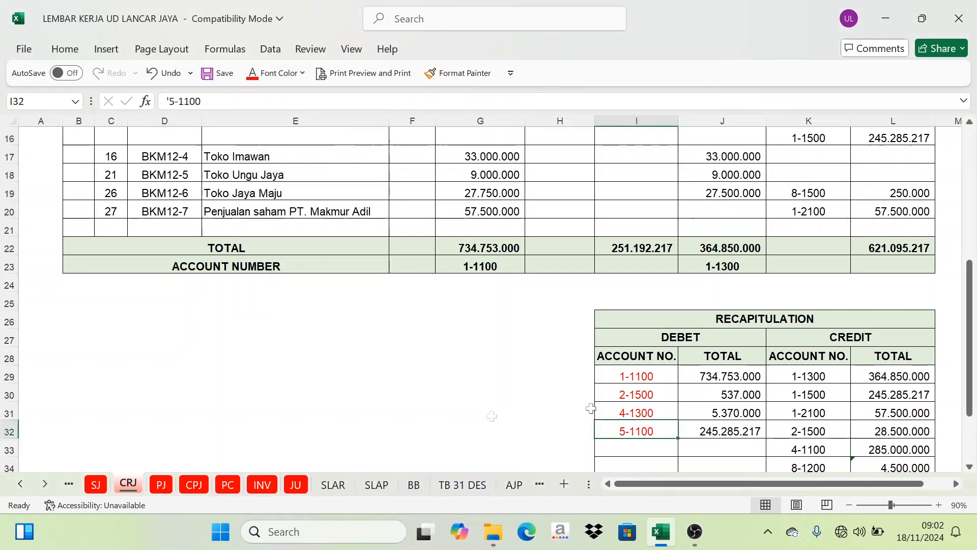
# Show the day 31, Cash Payment Journal description and CPJ reference in row 270 of BB's Purchase discount ledger, using the Automatic font colour
pyautogui.click(414, 486)
pyautogui.scroll(-8, 861, 323)
pyautogui.scroll(-3, 862, 325)
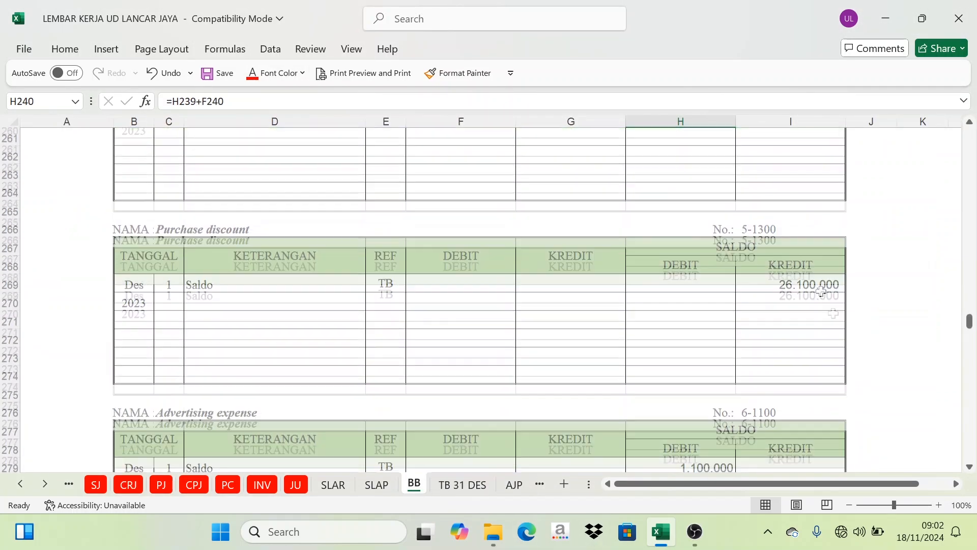
pyautogui.click(790, 211)
pyautogui.click(235, 212)
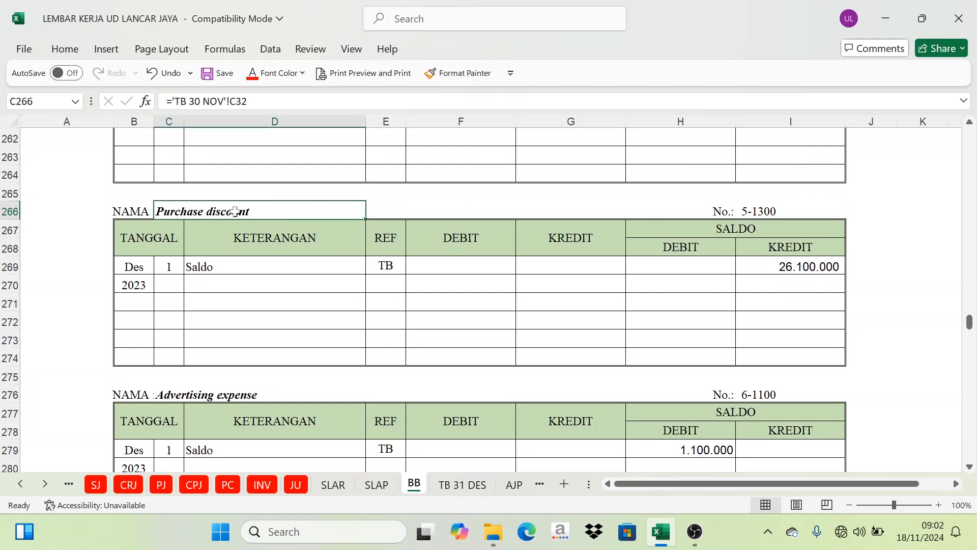
pyautogui.moveTo(167, 288); pyautogui.dragTo(395, 285)
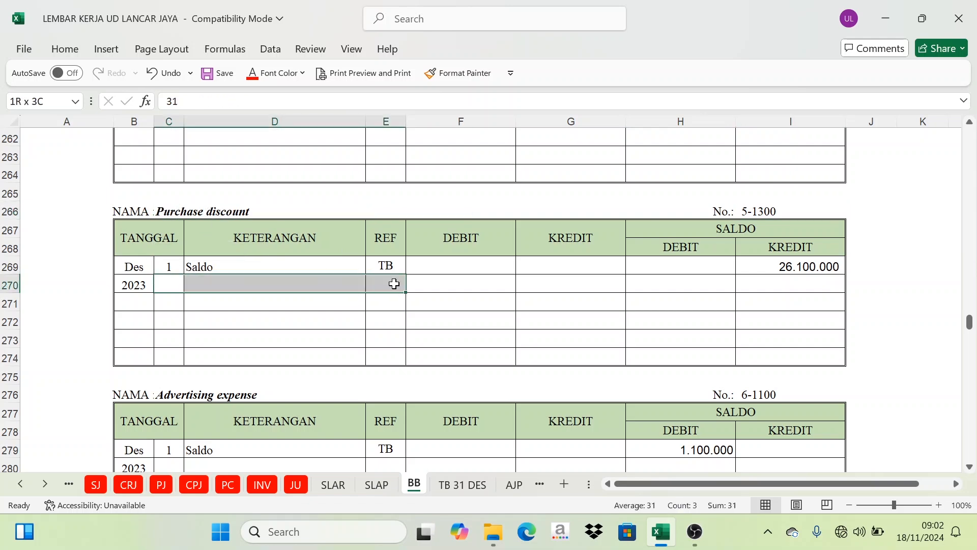
pyautogui.click(275, 73)
pyautogui.click(277, 128)
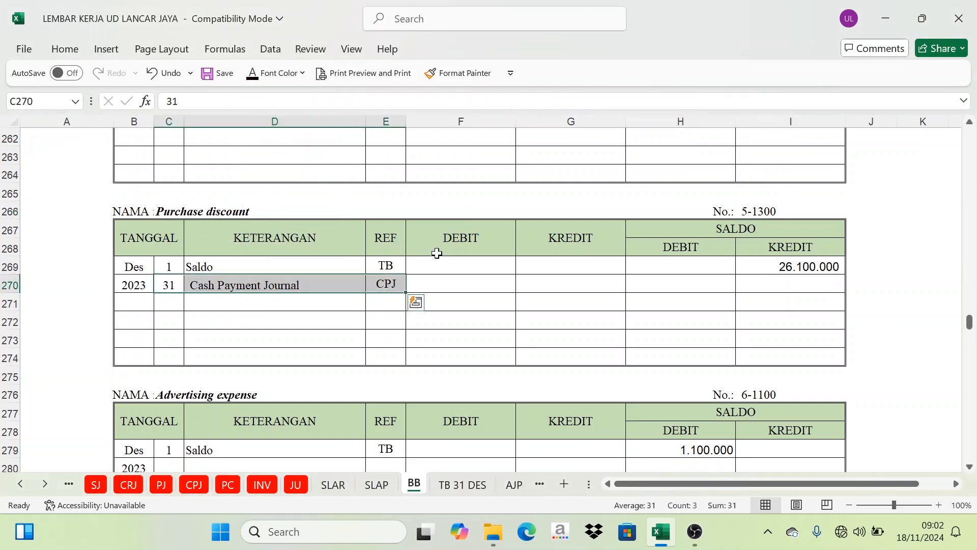
pyautogui.click(476, 283)
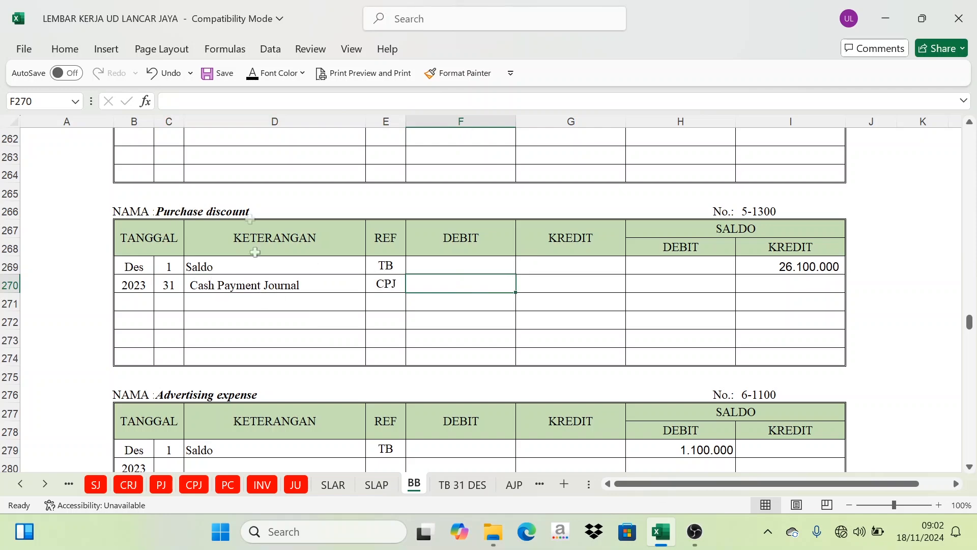
# Check the posted account 5-1100 in the CRJ recapitulation against the row 270 entry in BB's Purchase discount ledger
pyautogui.click(129, 486)
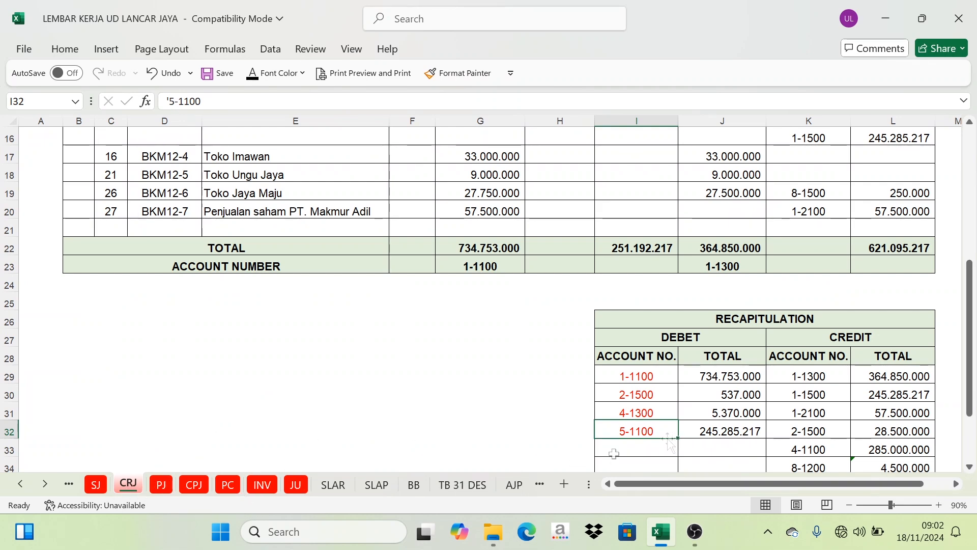
pyautogui.click(414, 485)
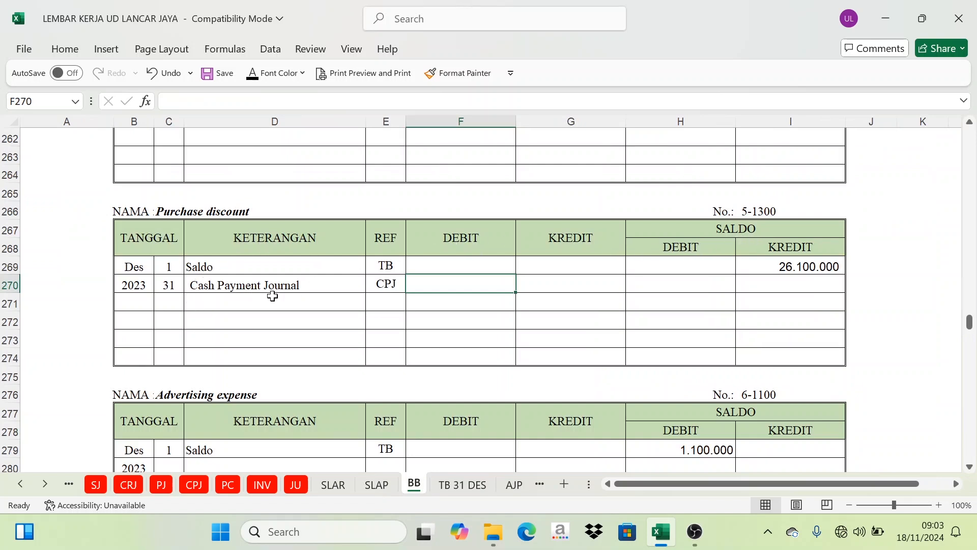
pyautogui.click(263, 283)
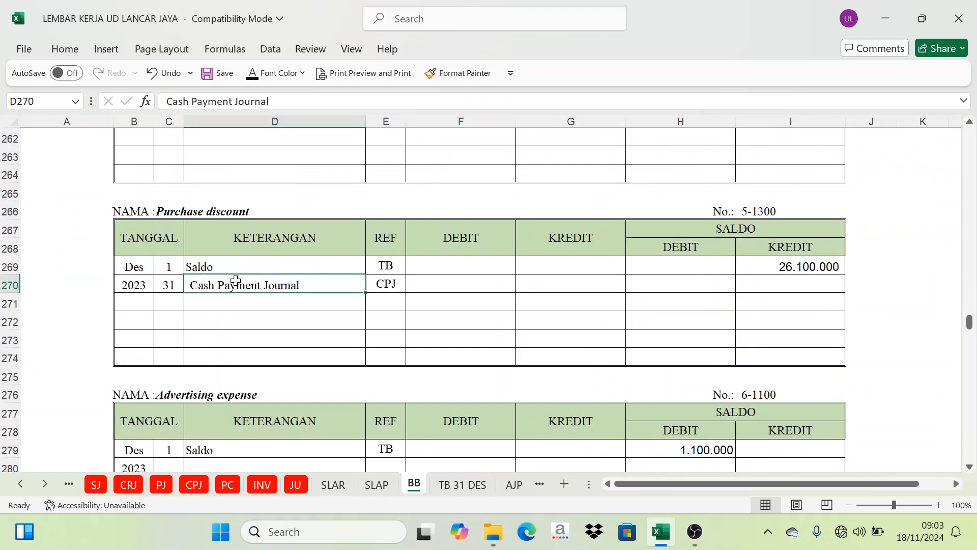
pyautogui.click(223, 301)
pyautogui.click(166, 284)
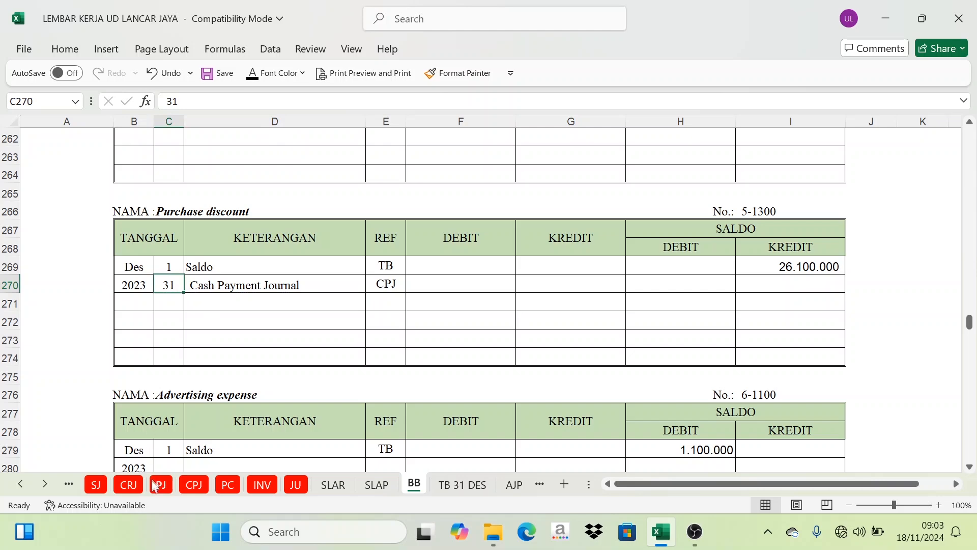
pyautogui.click(130, 485)
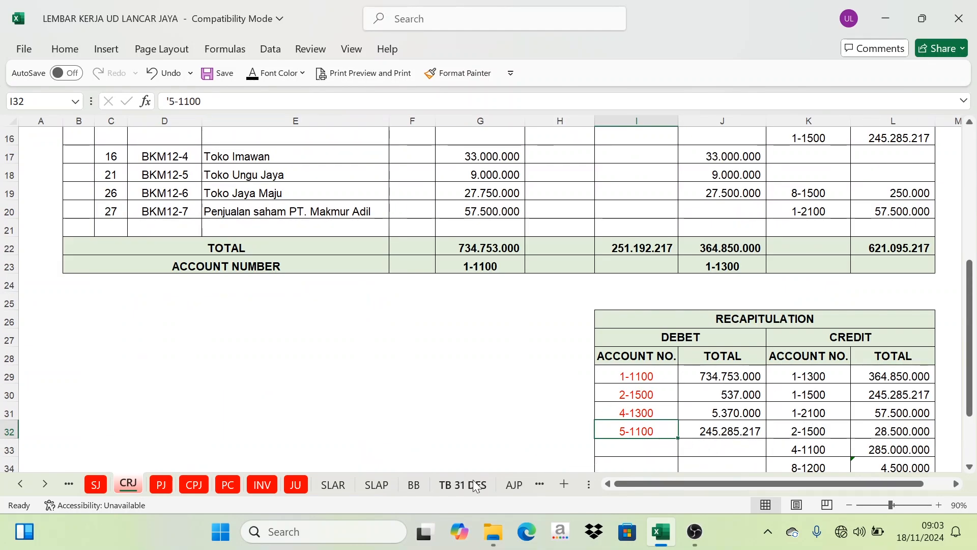
pyautogui.click(413, 485)
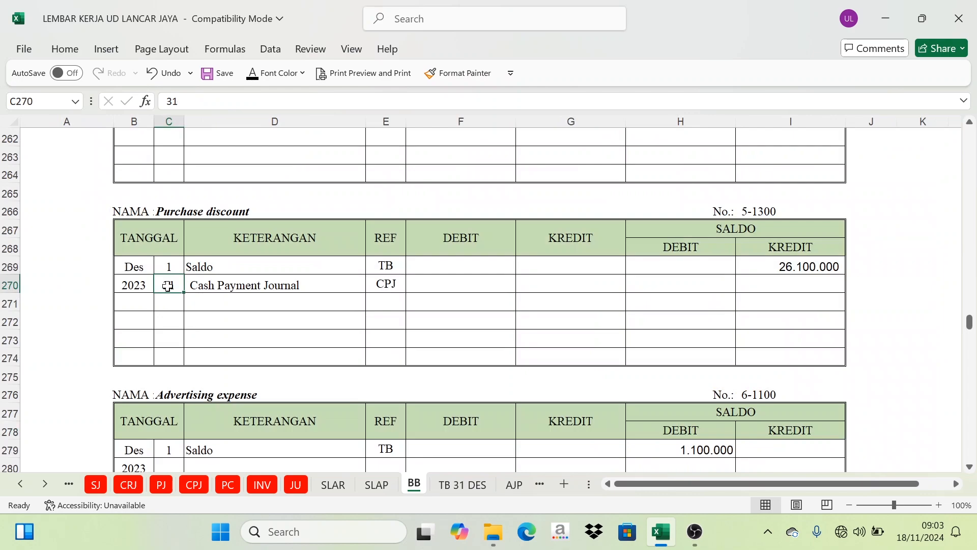
# Hide the day, description and reference in row 270 of the Purchase discount ledger again with a white font colour
pyautogui.moveTo(168, 286); pyautogui.dragTo(403, 291)
pyautogui.click(285, 76)
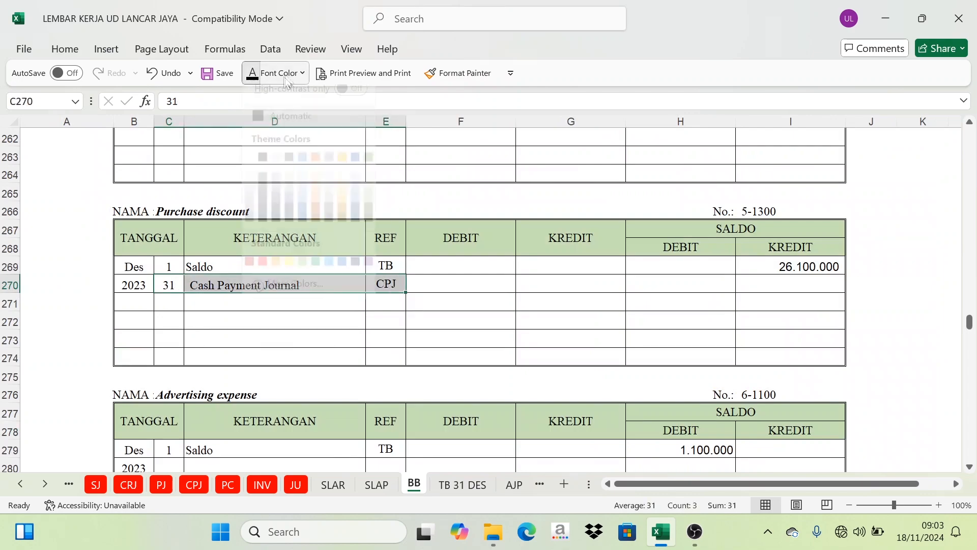
pyautogui.click(262, 206)
# Show the day 31, Cash Receipt Journal description and CRJ reference in row 251 of the Cost of Goods sold ledger, using the Automatic font colour
pyautogui.scroll(6, 594, 334)
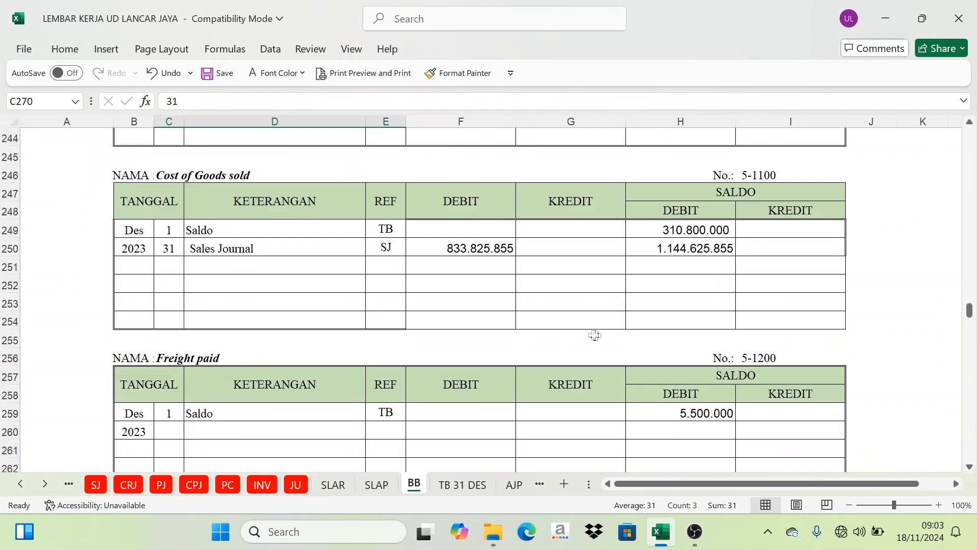
pyautogui.scroll(12, 594, 334)
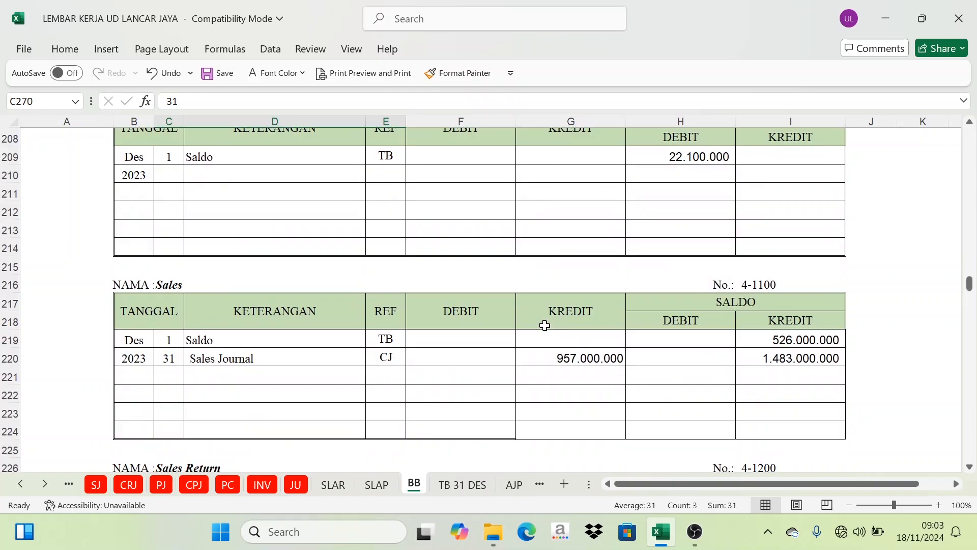
pyautogui.scroll(-8, 545, 325)
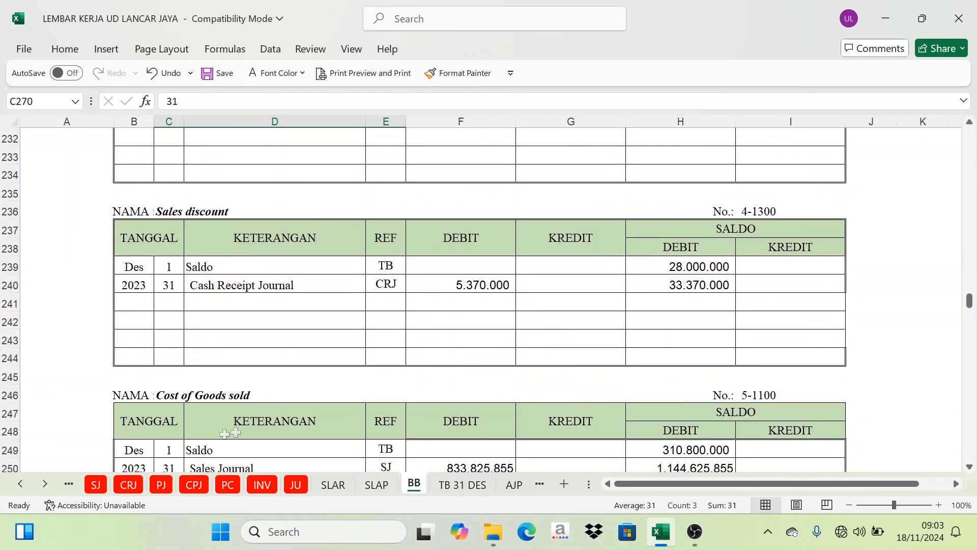
pyautogui.click(211, 400)
pyautogui.scroll(-3, 234, 407)
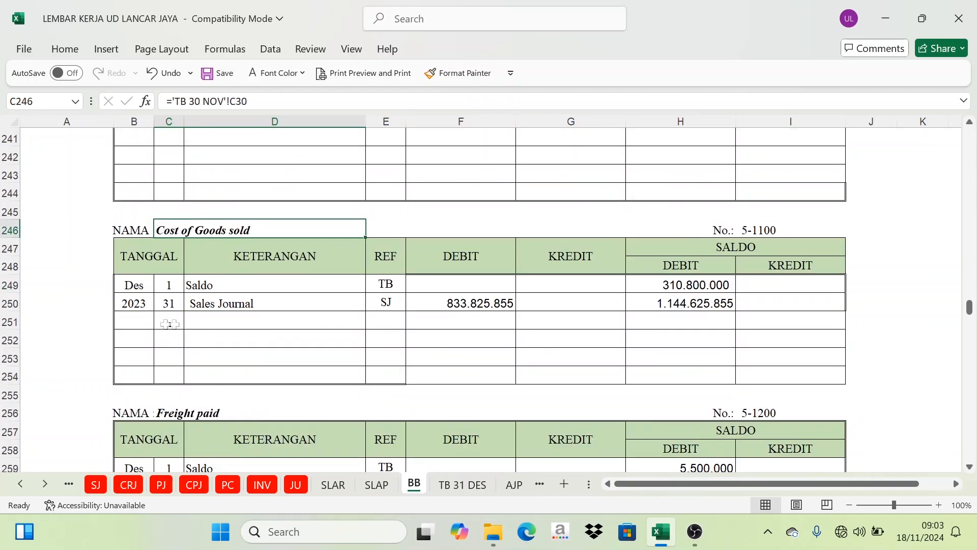
pyautogui.moveTo(164, 323); pyautogui.dragTo(387, 324)
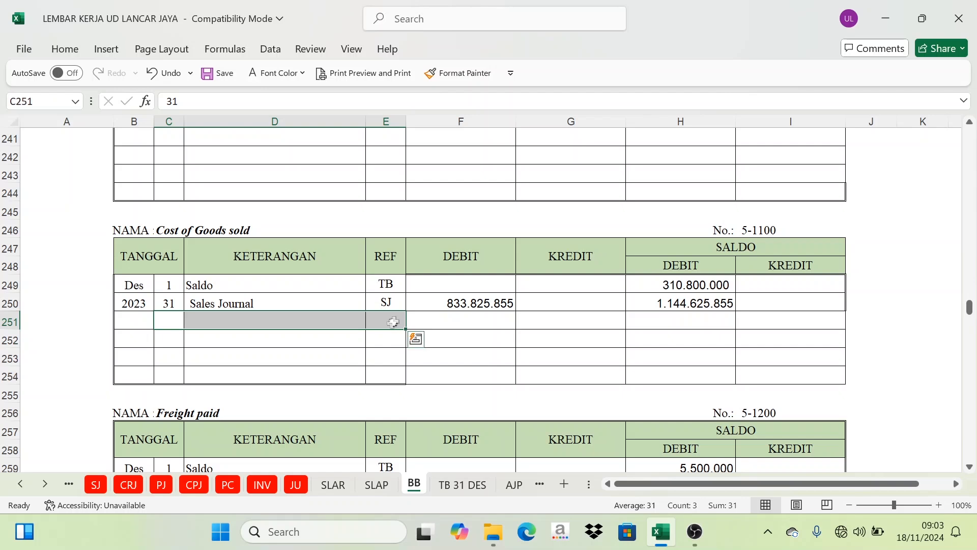
pyautogui.click(281, 76)
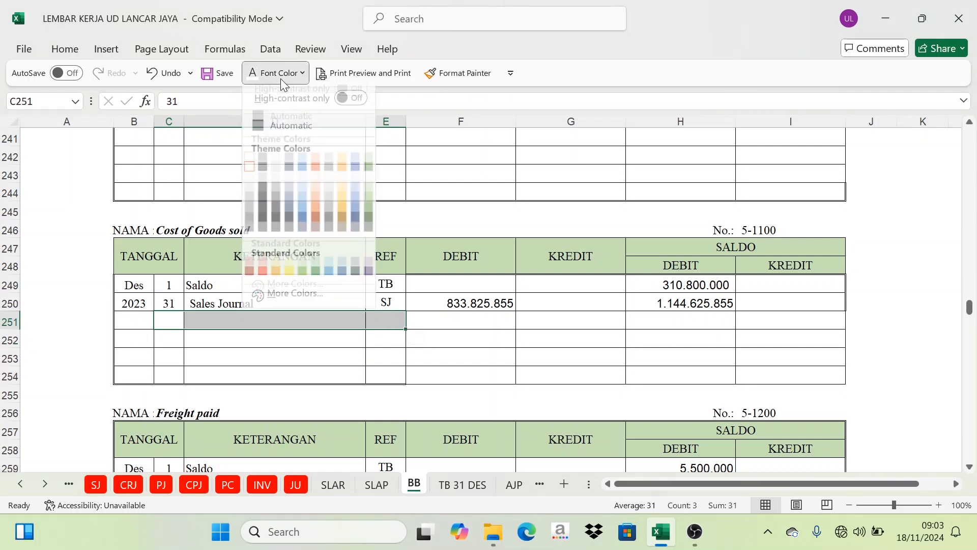
pyautogui.click(263, 126)
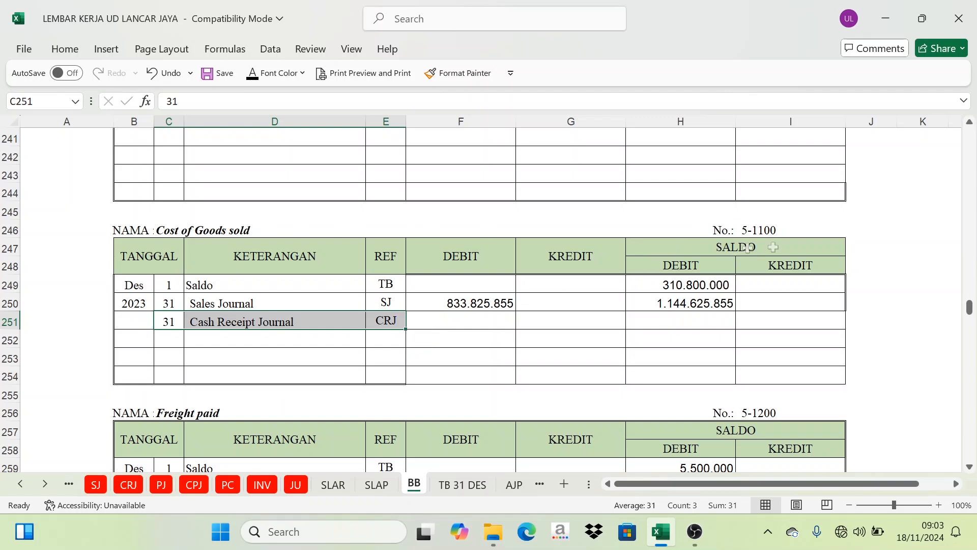
# Check the 5-1100 debit total on the CRJ sheet and show its linked Cost of Goods sold debit in BB cell F251 in the Automatic colour
pyautogui.click(129, 489)
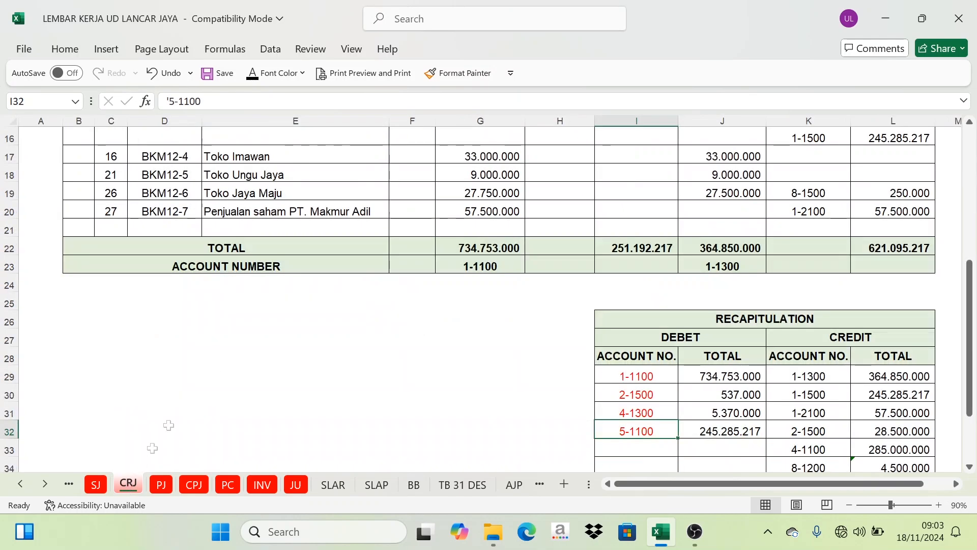
pyautogui.scroll(2, 201, 262)
pyautogui.scroll(-4, 213, 265)
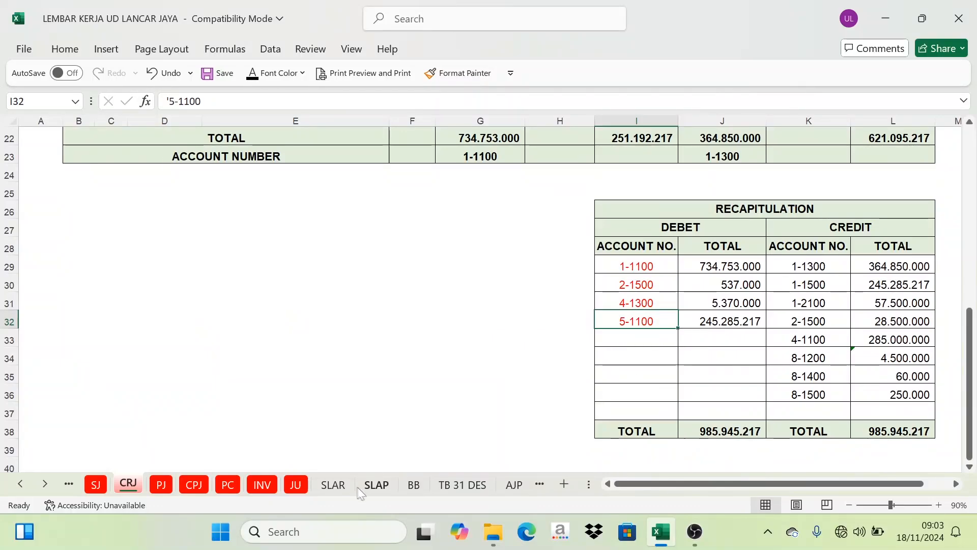
pyautogui.click(413, 484)
pyautogui.click(461, 326)
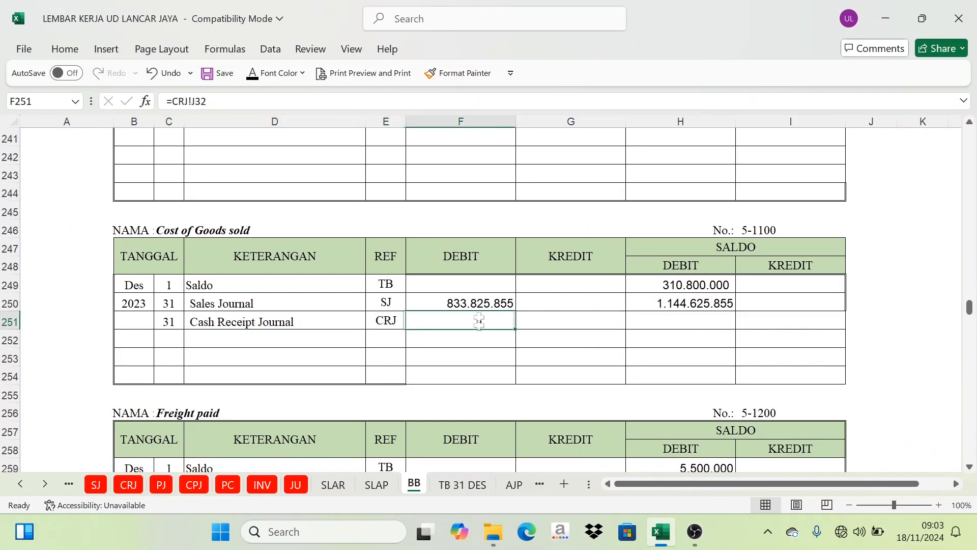
pyautogui.click(250, 79)
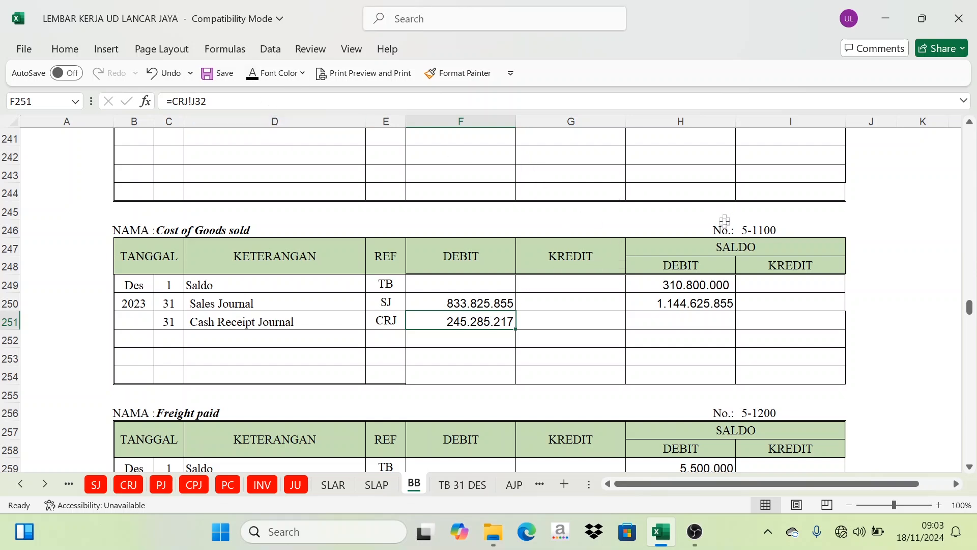
# Show the Cost of Goods sold balance in H251, which adds F251 to H250, using the Automatic font colour
pyautogui.click(719, 244)
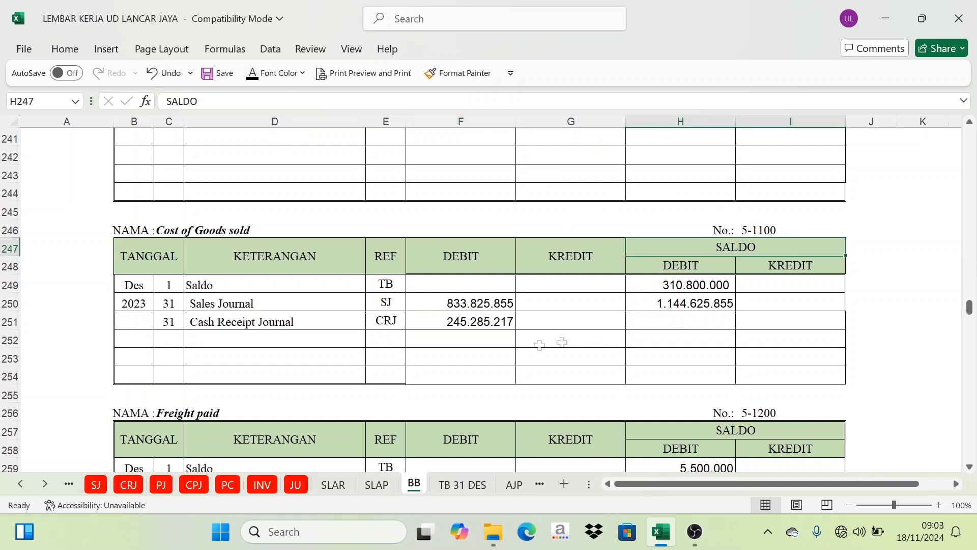
pyautogui.click(450, 324)
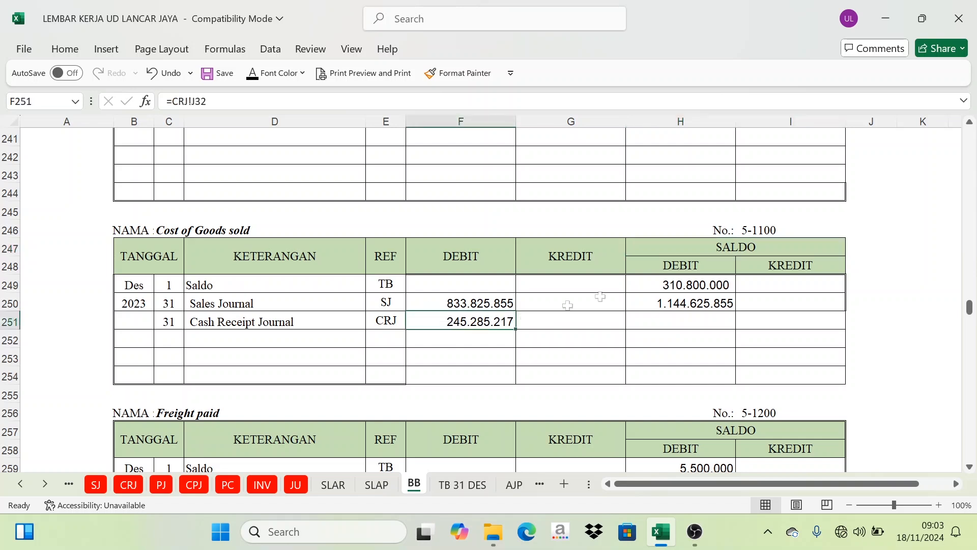
pyautogui.click(656, 262)
pyautogui.click(478, 322)
pyautogui.click(675, 292)
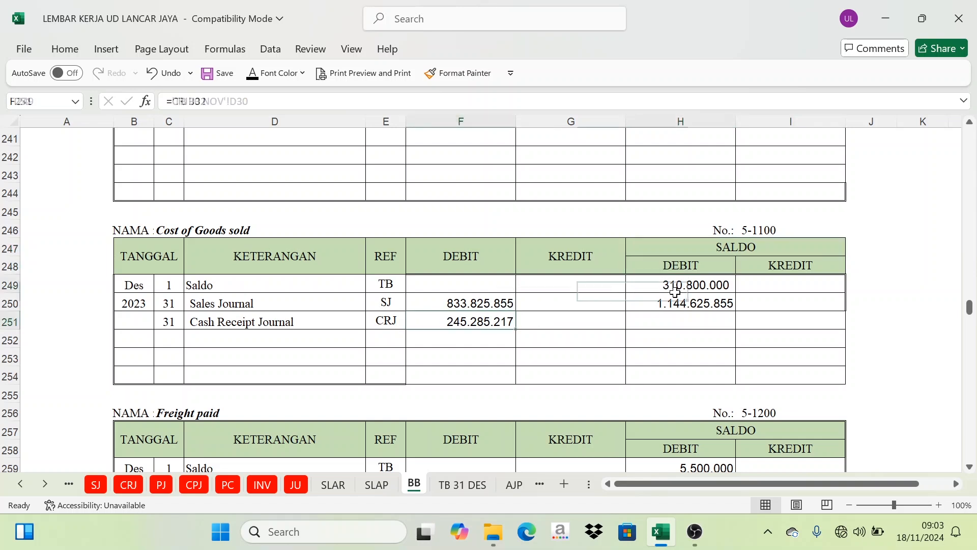
pyautogui.click(648, 323)
pyautogui.click(264, 84)
pyautogui.click(251, 76)
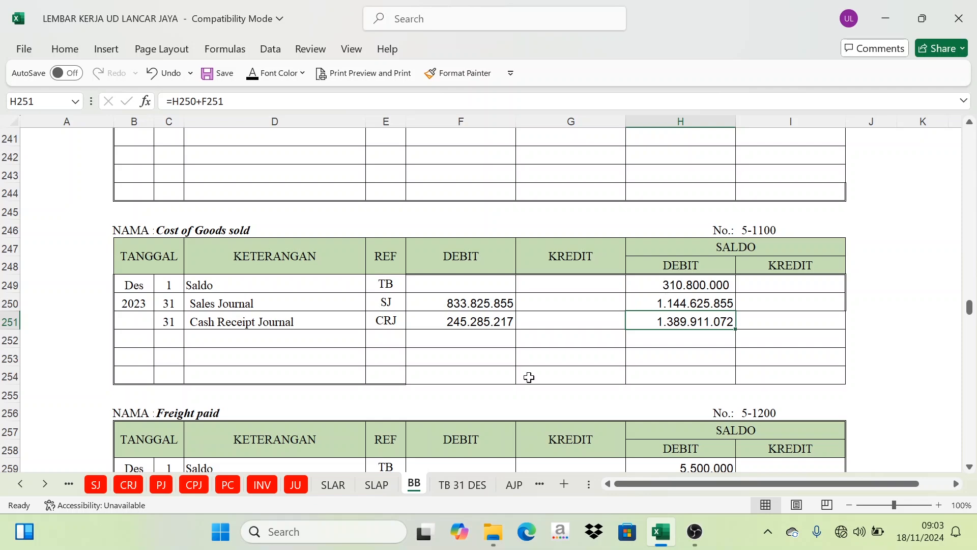
# Review the CRJ journal entries against its recapitulation and select the credit account numbers 1-1300 through 8-1500 in K29:K36
pyautogui.click(129, 485)
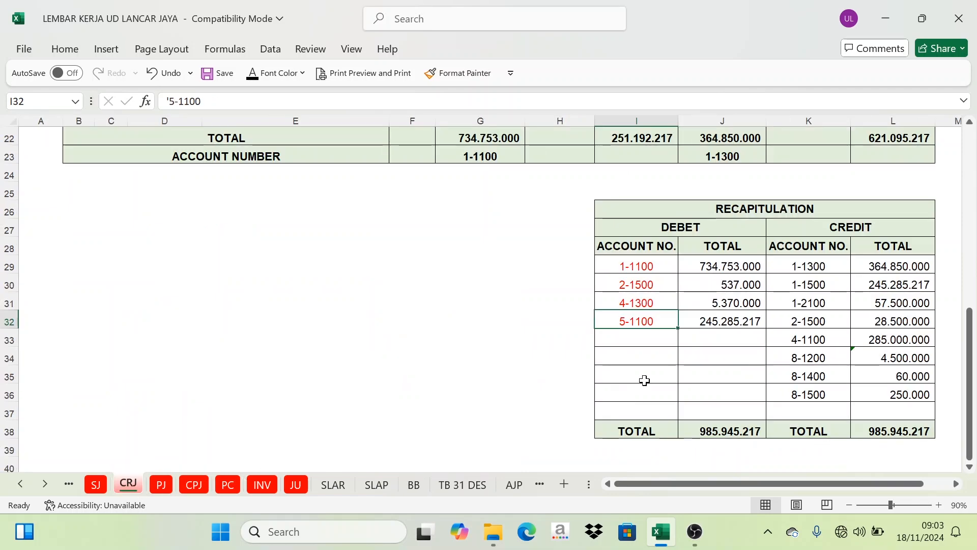
pyautogui.scroll(7, 626, 358)
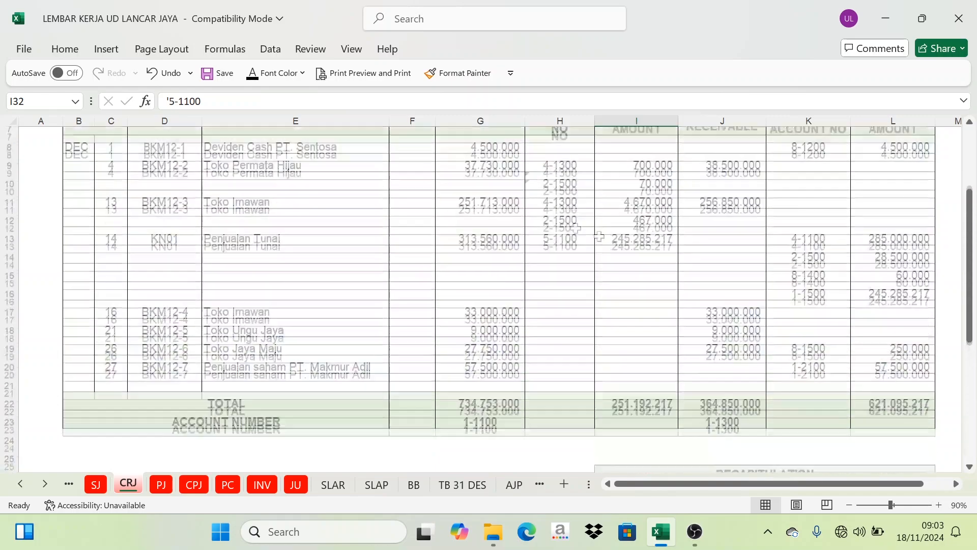
pyautogui.scroll(-6, 483, 189)
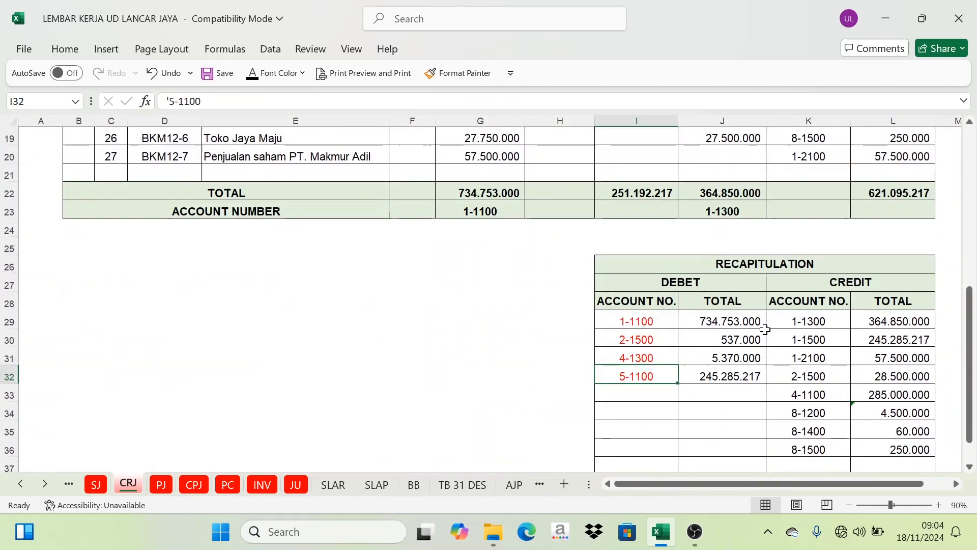
pyautogui.scroll(-1, 840, 311)
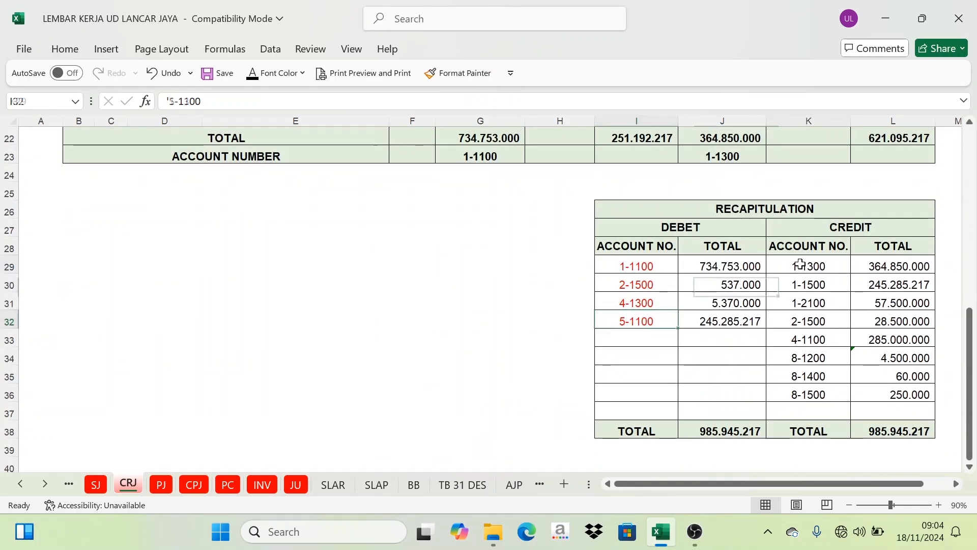
pyautogui.moveTo(800, 265); pyautogui.dragTo(790, 393)
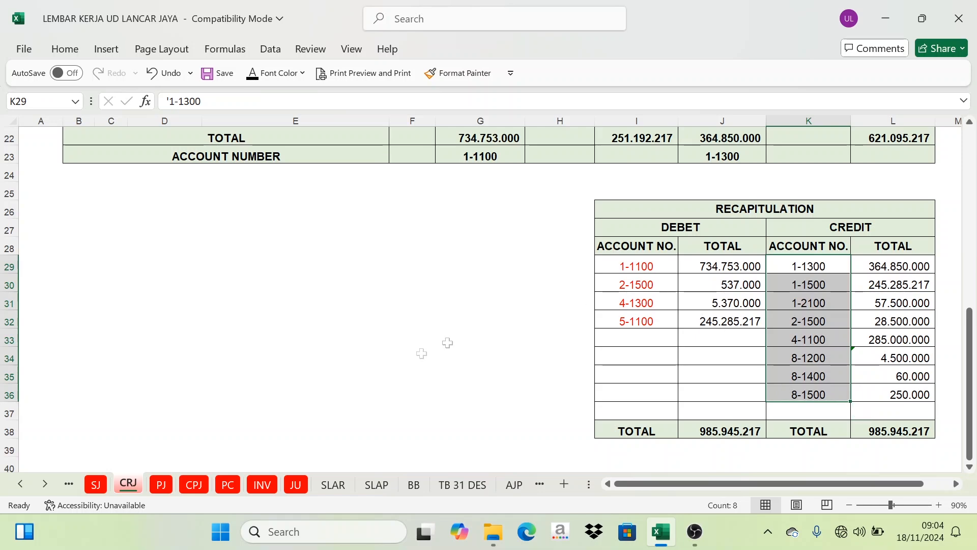
# Look at the Sales Journal on the SJ sheet and open the Purchases Journal on the PJ sheet
pyautogui.click(95, 483)
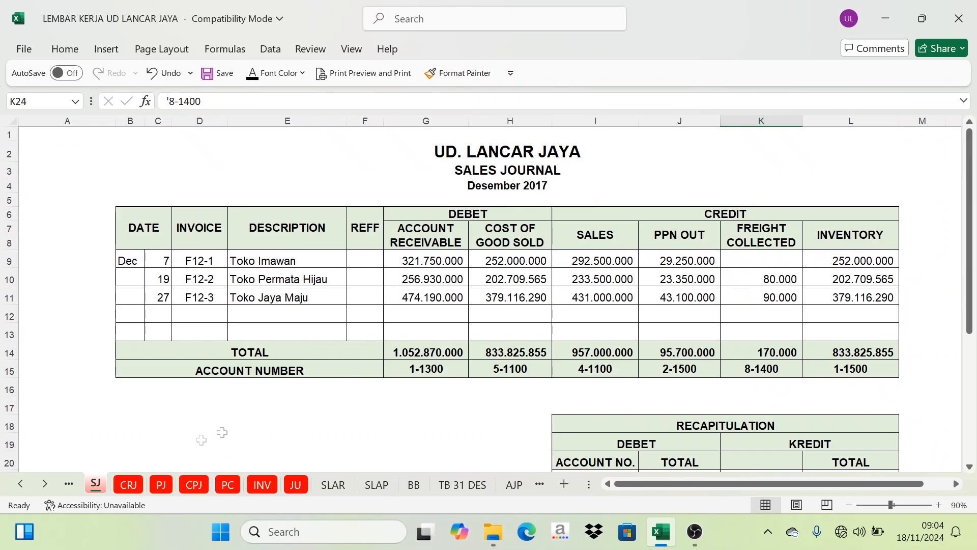
pyautogui.click(144, 484)
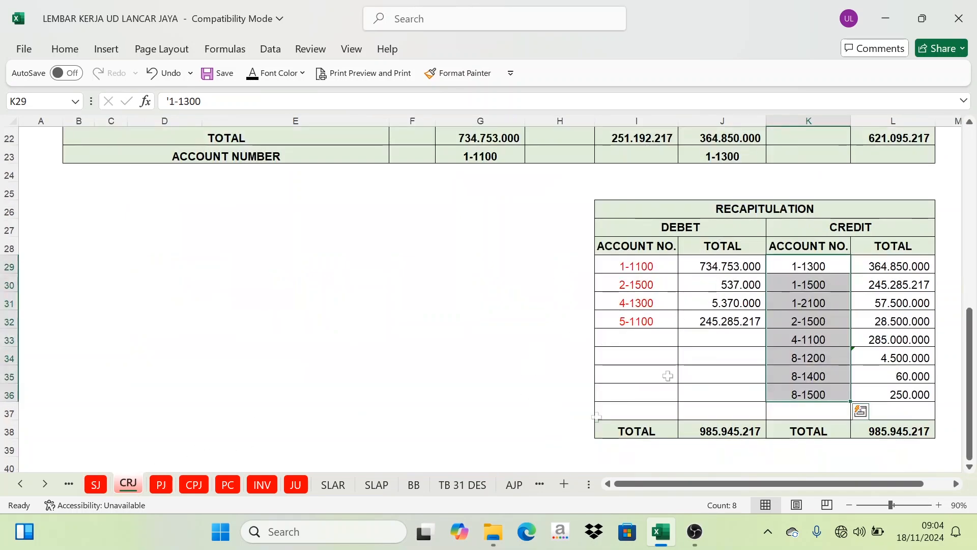
pyautogui.click(160, 484)
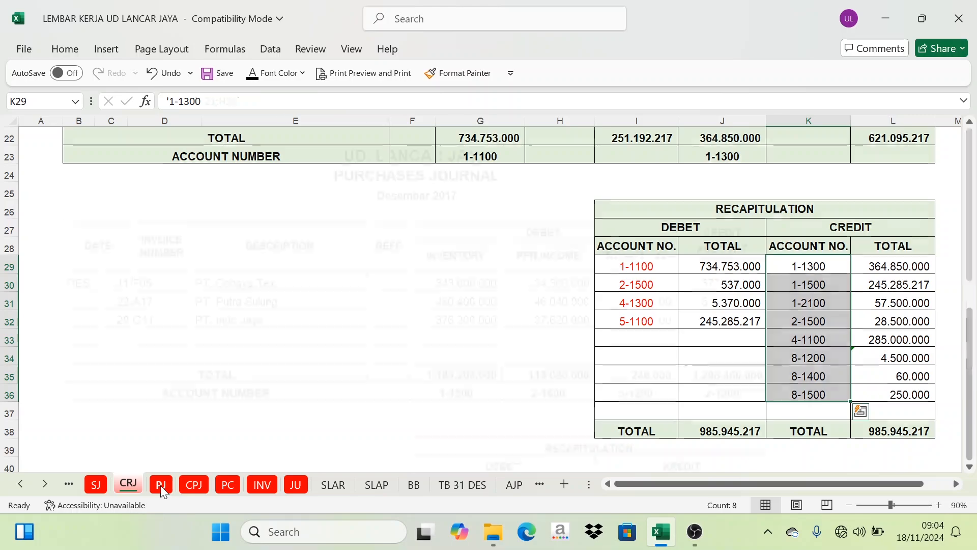
# Look through the cash payment journal on CPJ, the PC sheet and the general journal with its recapitulation on JU
pyautogui.click(187, 483)
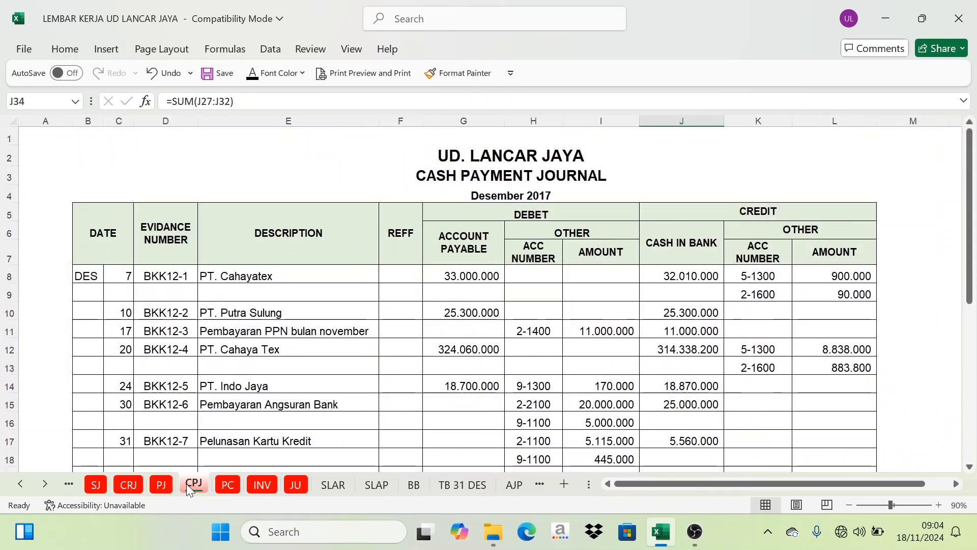
pyautogui.click(229, 487)
pyautogui.click(296, 484)
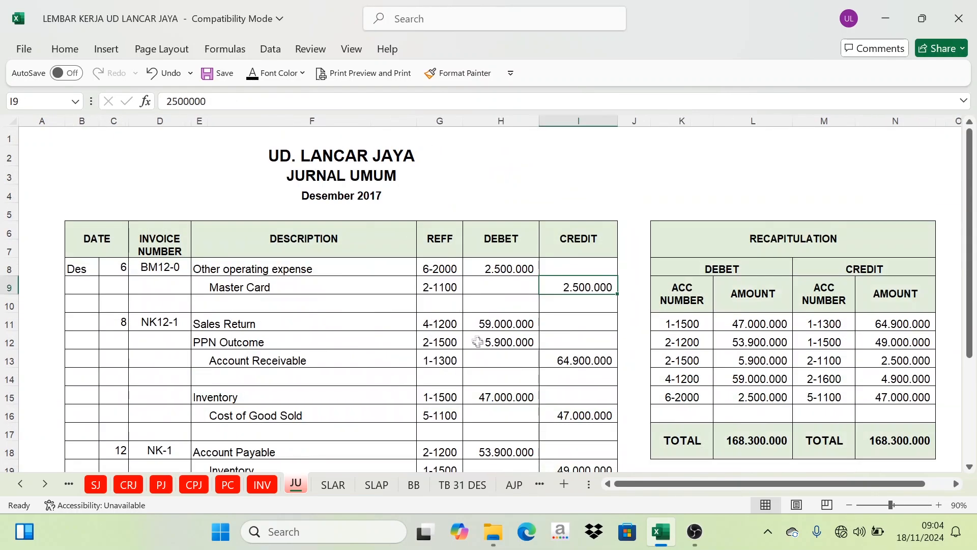
pyautogui.scroll(-1, 396, 431)
# Select the entire BB ledger sheet and apply the Automatic font colour to reveal all remaining posted entries
pyautogui.click(414, 484)
pyautogui.scroll(10, 388, 465)
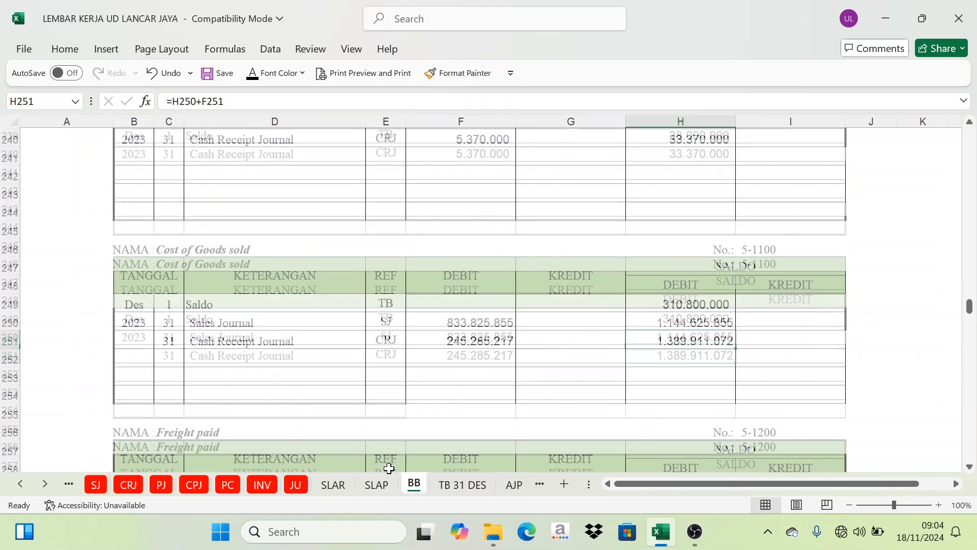
pyautogui.click(10, 122)
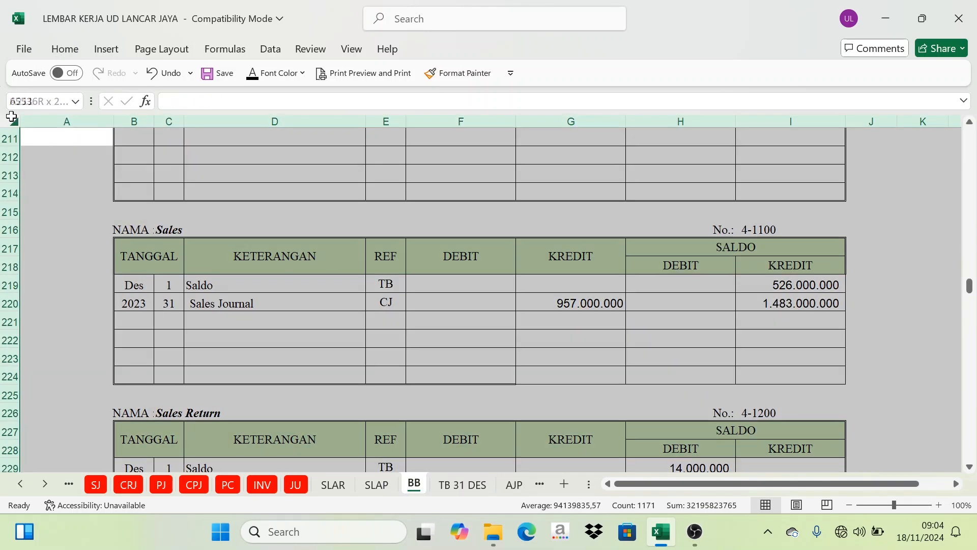
pyautogui.click(251, 78)
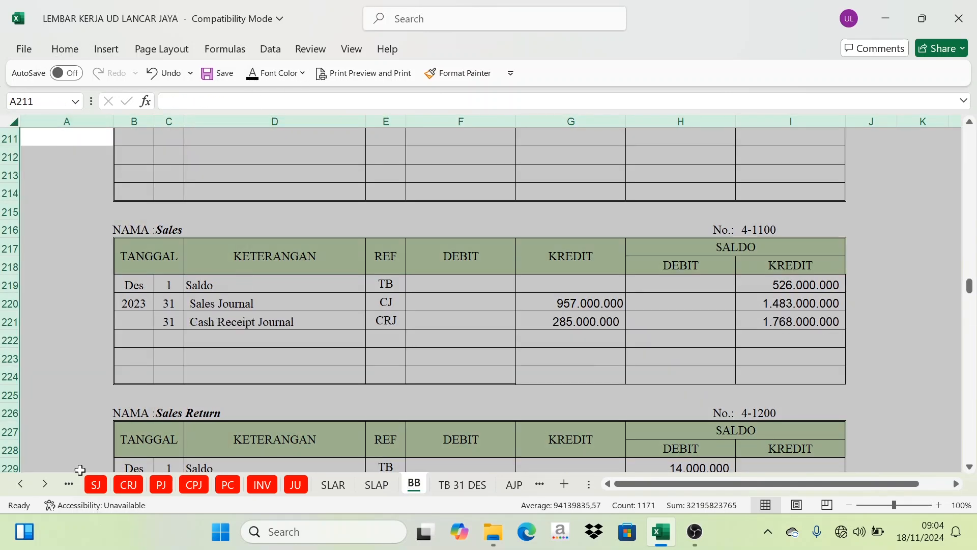
# Look again through the journals on the SJ, CRJ, PJ and JU sheets
pyautogui.click(93, 485)
pyautogui.click(128, 484)
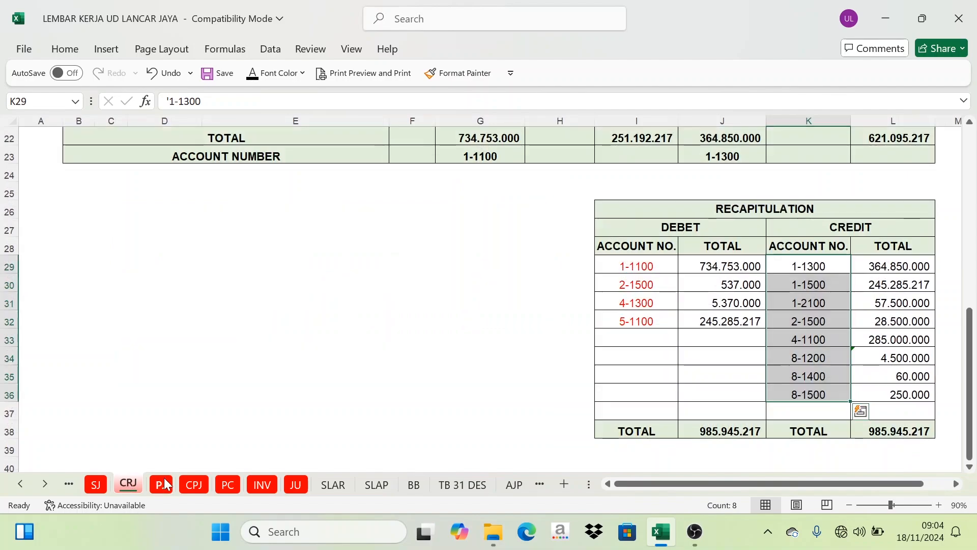
pyautogui.click(161, 484)
pyautogui.click(295, 484)
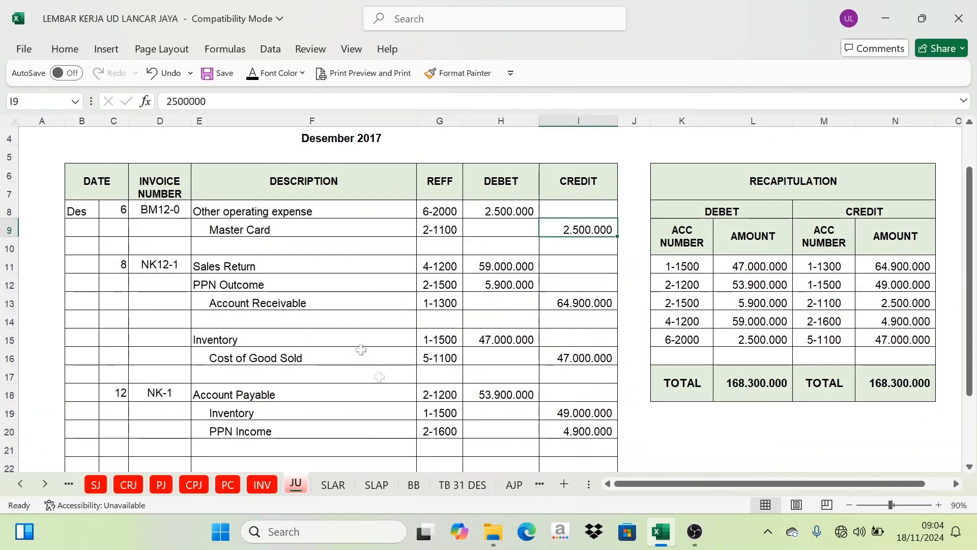
# Go back to the start of the BB ledger and check the Cash In Bank closing balance formula in H10
pyautogui.click(414, 485)
pyautogui.scroll(9, 122, 160)
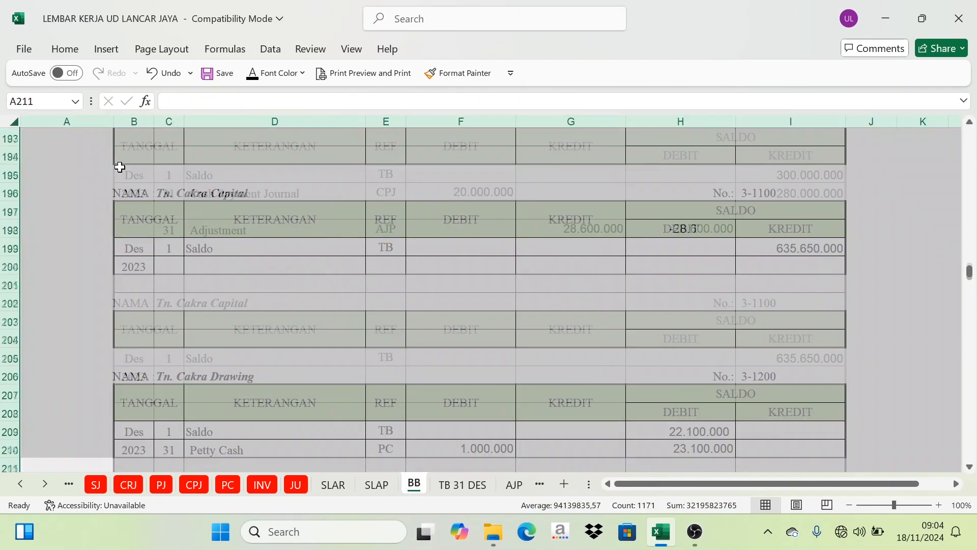
pyautogui.click(208, 276)
pyautogui.scroll(18, 208, 276)
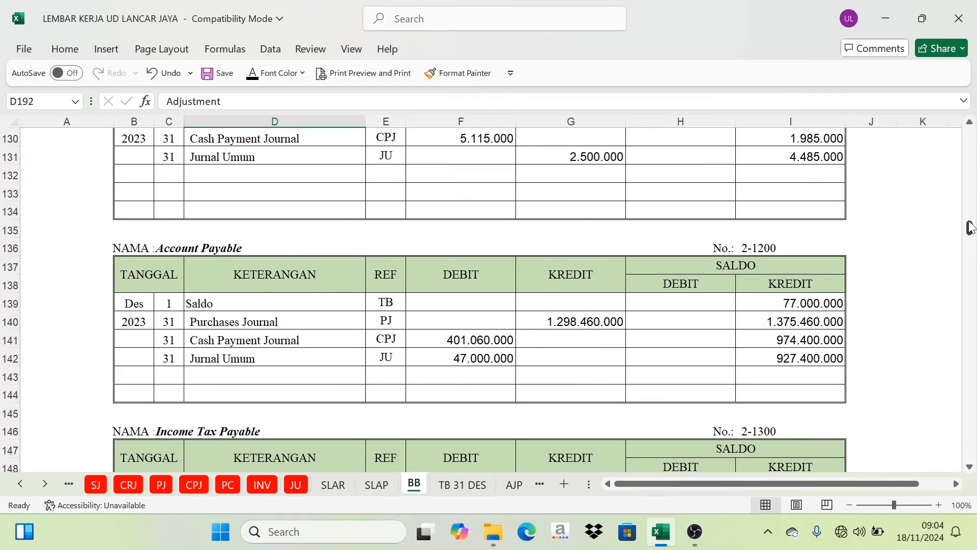
pyautogui.moveTo(971, 228); pyautogui.dragTo(970, 133)
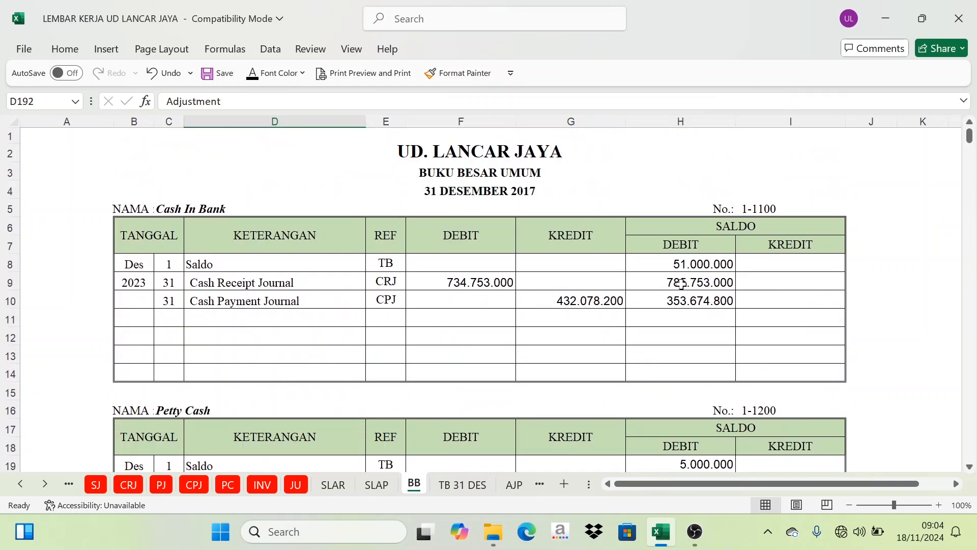
pyautogui.click(696, 303)
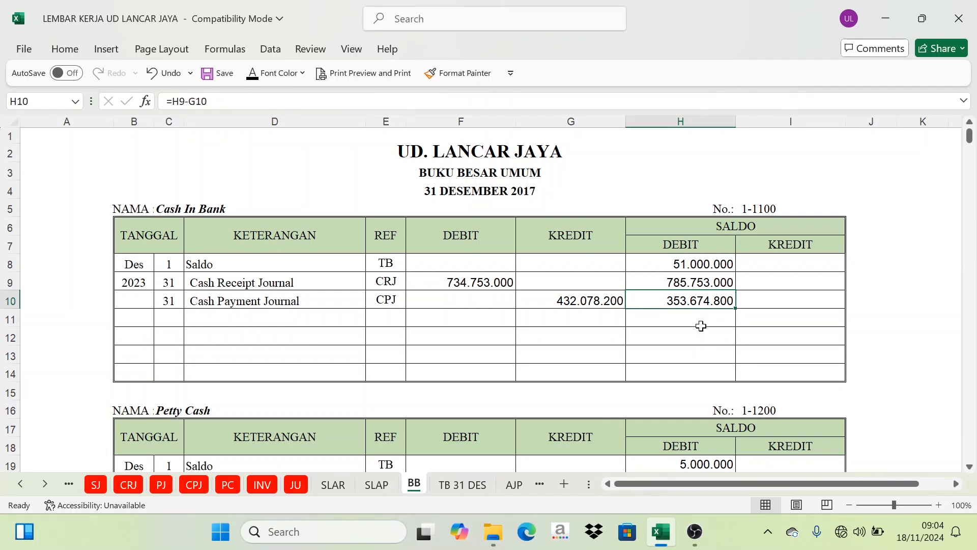
# Check the Petty Cash and Account Receivable ledgers, including the closing balance formula in H32, and look on through to Store Supplies
pyautogui.scroll(-3, 702, 326)
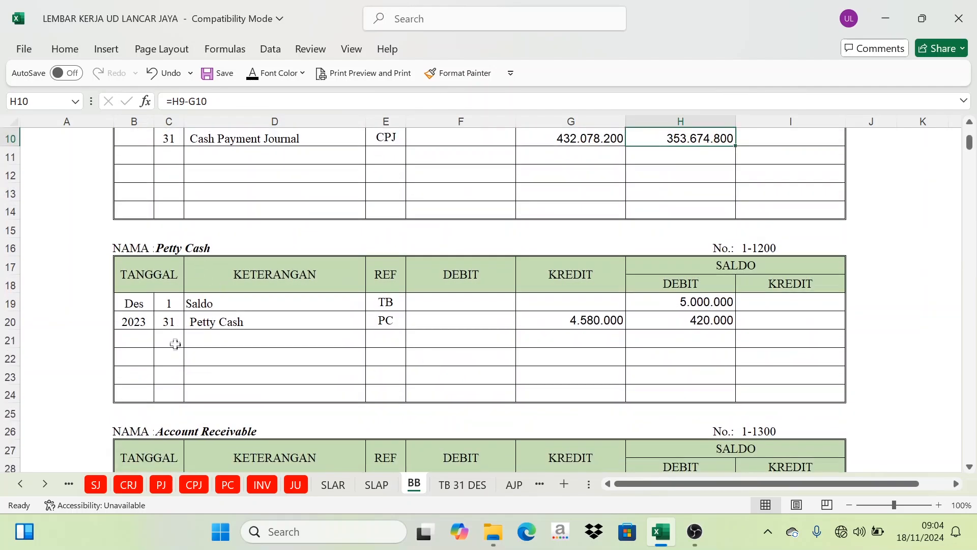
pyautogui.click(168, 323)
pyautogui.click(707, 285)
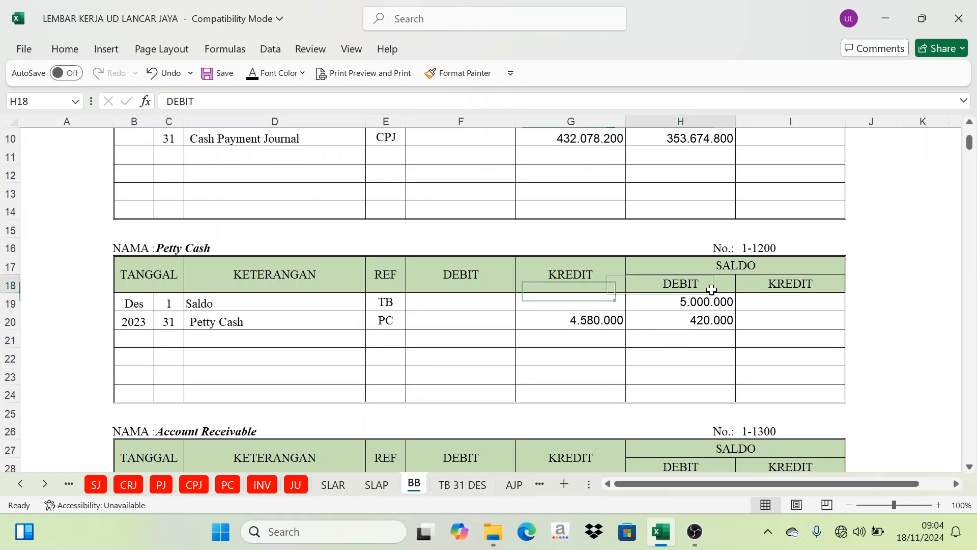
pyautogui.scroll(-2, 436, 351)
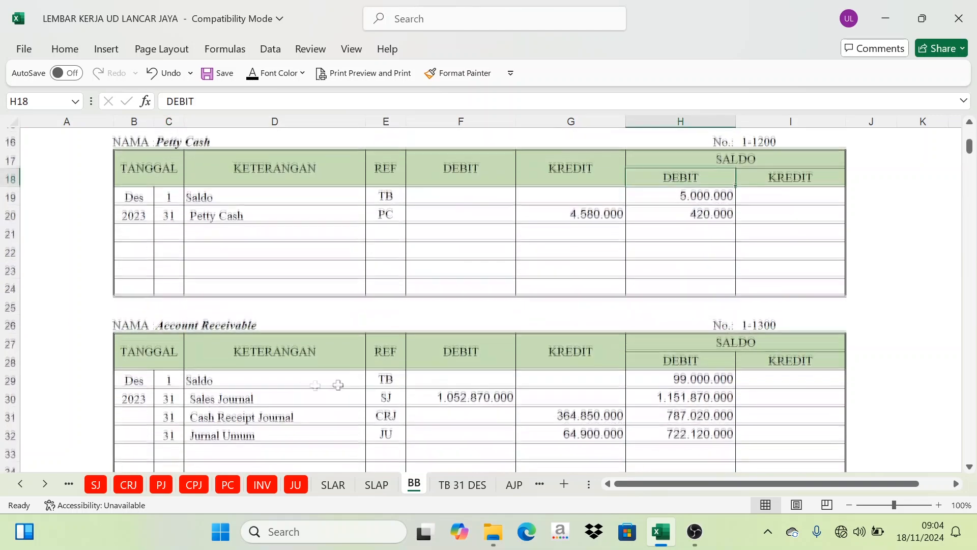
pyautogui.scroll(-1, 174, 402)
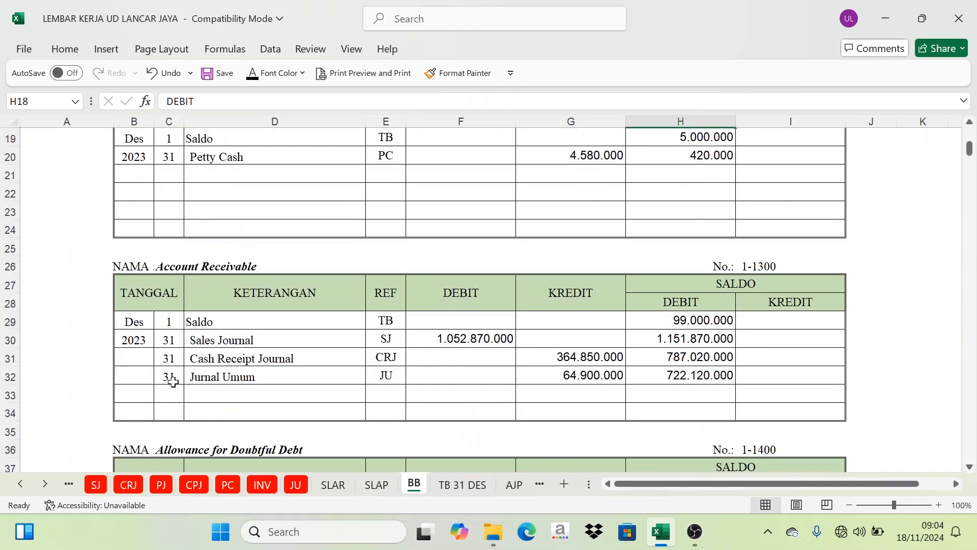
pyautogui.click(170, 376)
pyautogui.click(707, 288)
pyautogui.click(694, 375)
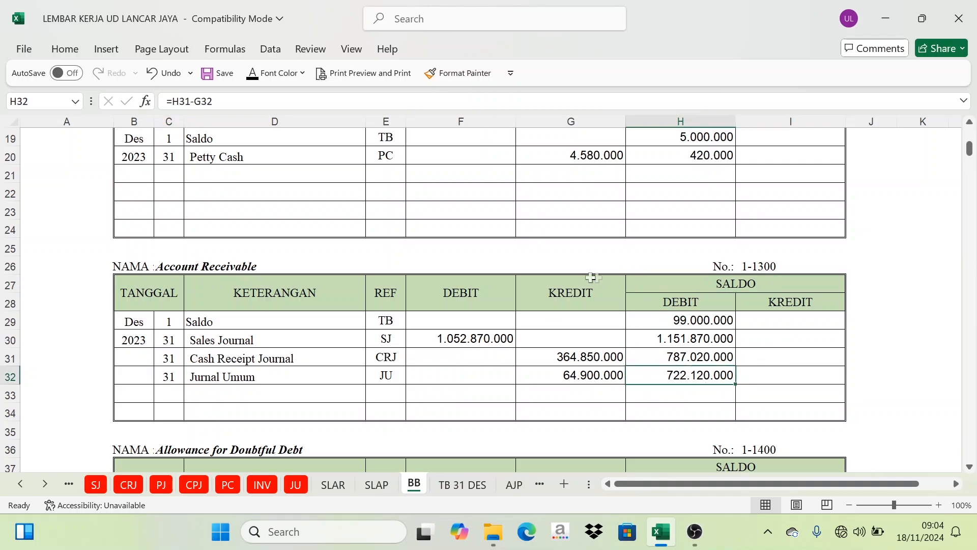
pyautogui.scroll(-4, 497, 323)
pyautogui.scroll(-9, 512, 400)
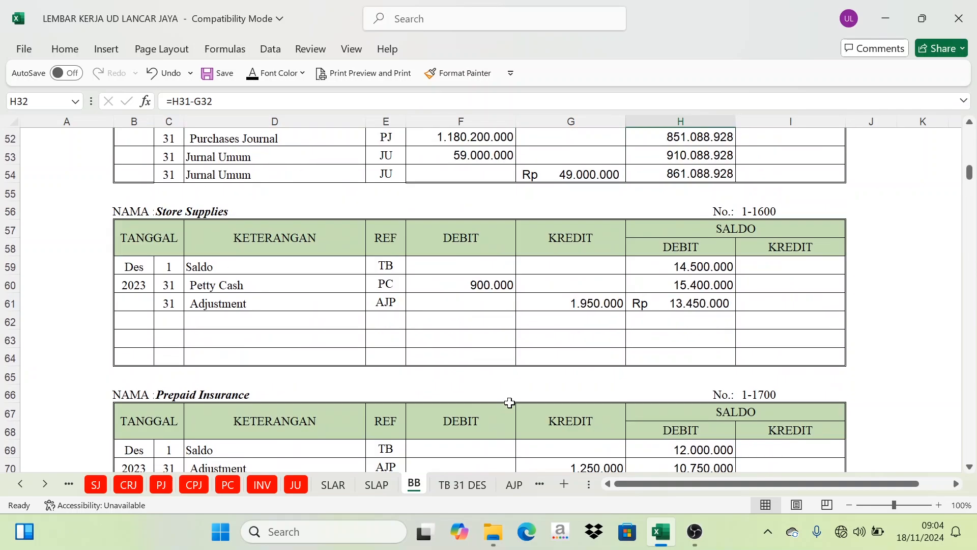
# Revisit the sales, cash receipt, purchases and cash payment journals, finishing on the CRJ sheet
pyautogui.click(102, 486)
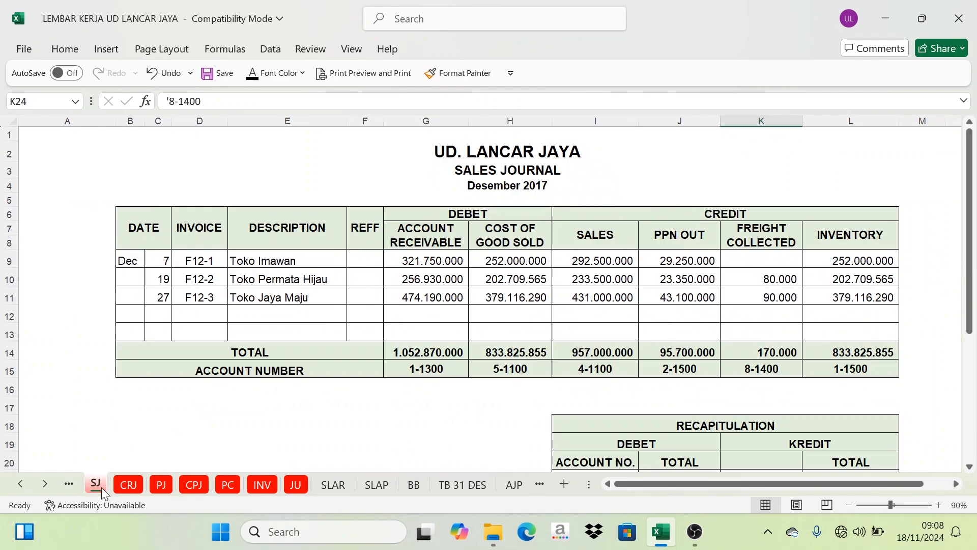
pyautogui.click(136, 487)
pyautogui.click(159, 486)
pyautogui.click(196, 487)
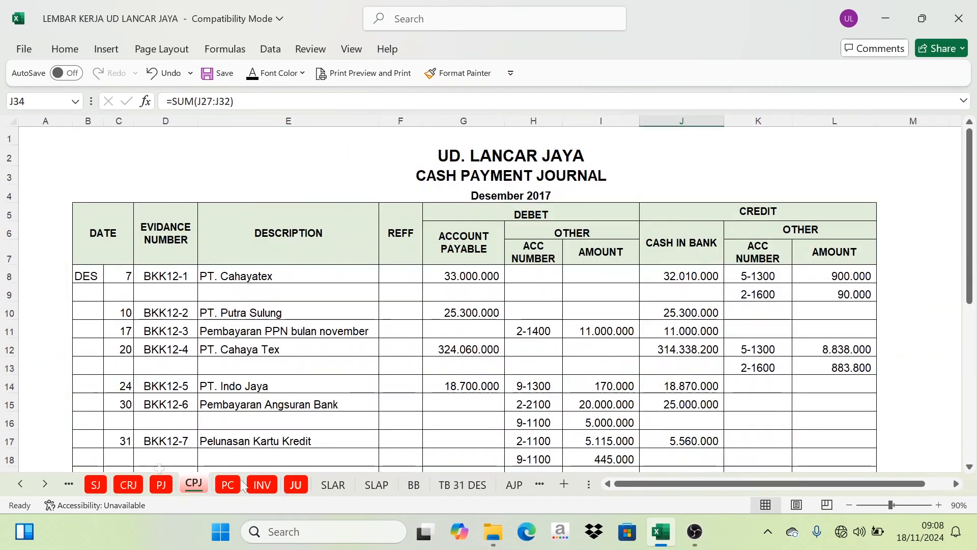
pyautogui.click(95, 486)
pyautogui.click(128, 486)
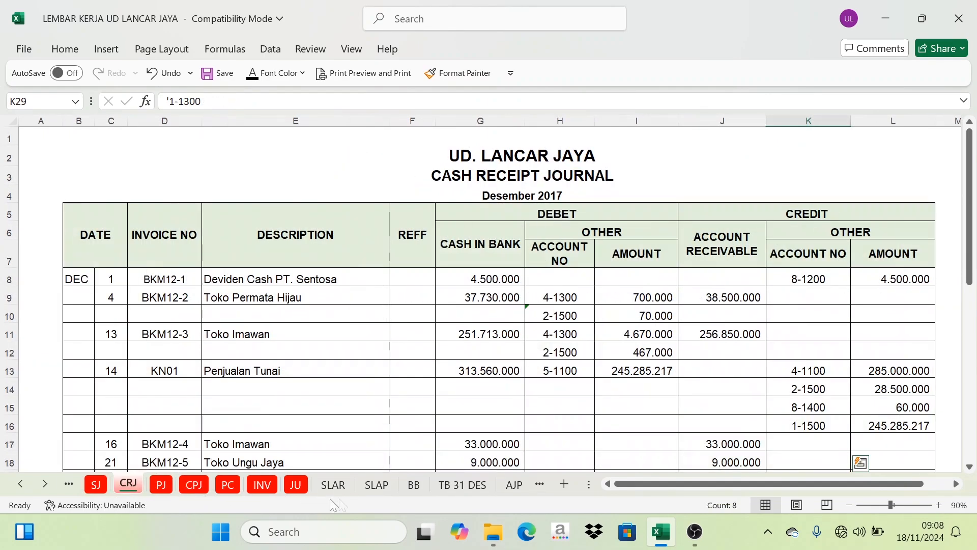
# View the Cash In Bank balance on the BB sheet and open the December trial balance on the TB 31 DES sheet
pyautogui.click(417, 490)
pyautogui.scroll(13, 413, 413)
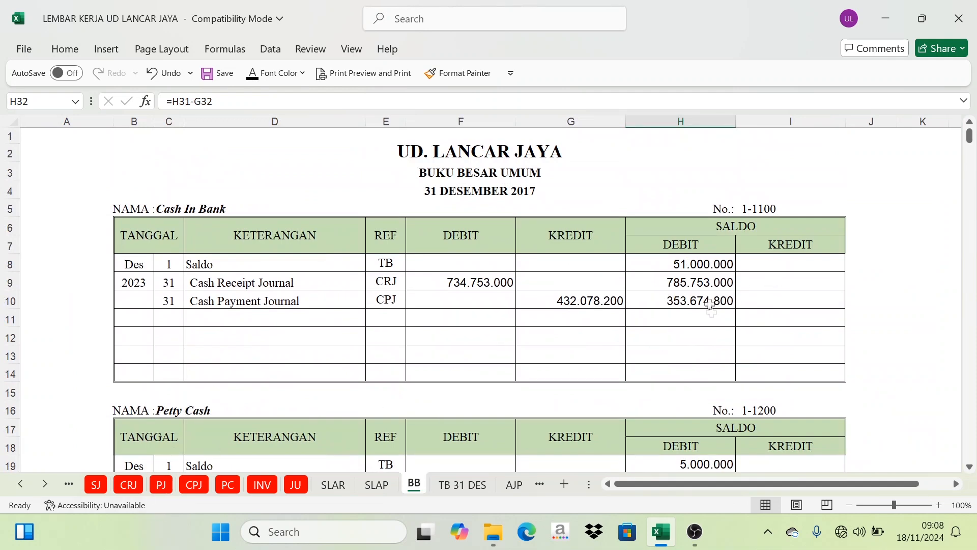
pyautogui.click(484, 487)
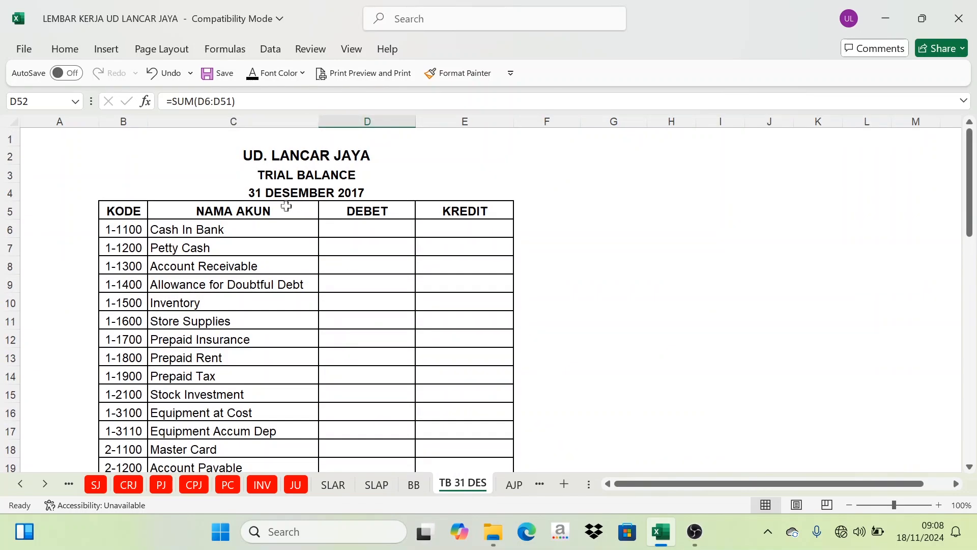
pyautogui.scroll(-3, 287, 262)
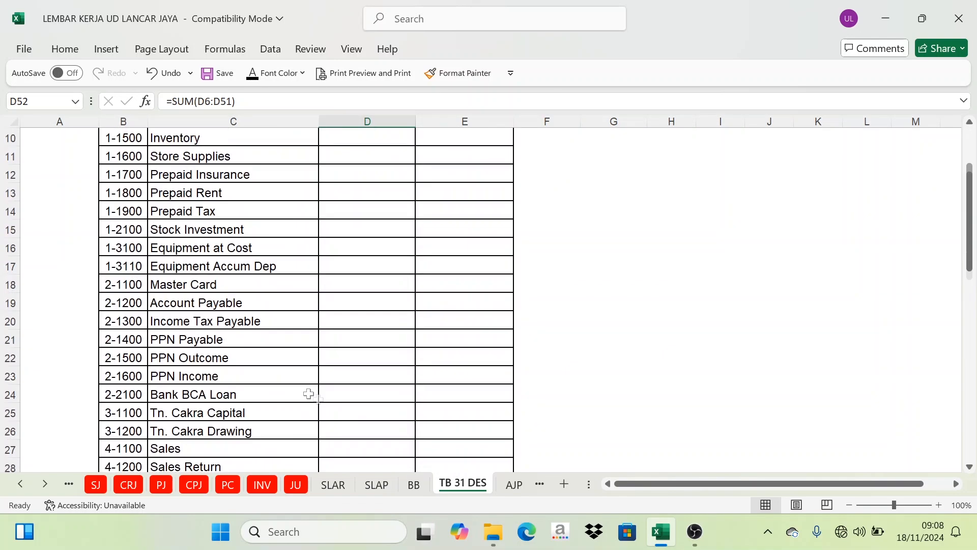
pyautogui.scroll(3, 309, 395)
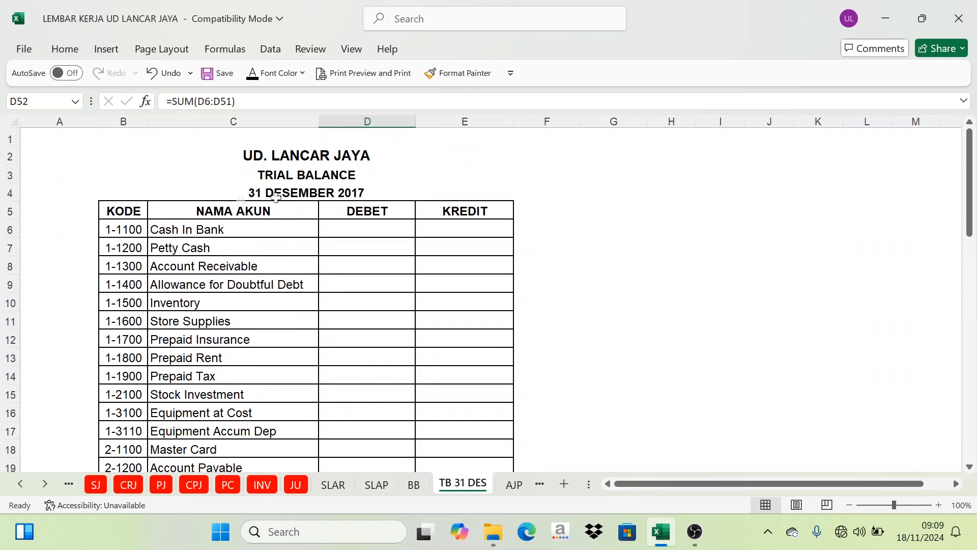
# Examine the trial balance's KODE, NAMA AKUN, DEBET and KREDIT columns and read through its full account list
pyautogui.moveTo(131, 213); pyautogui.dragTo(388, 224)
pyautogui.click(200, 293)
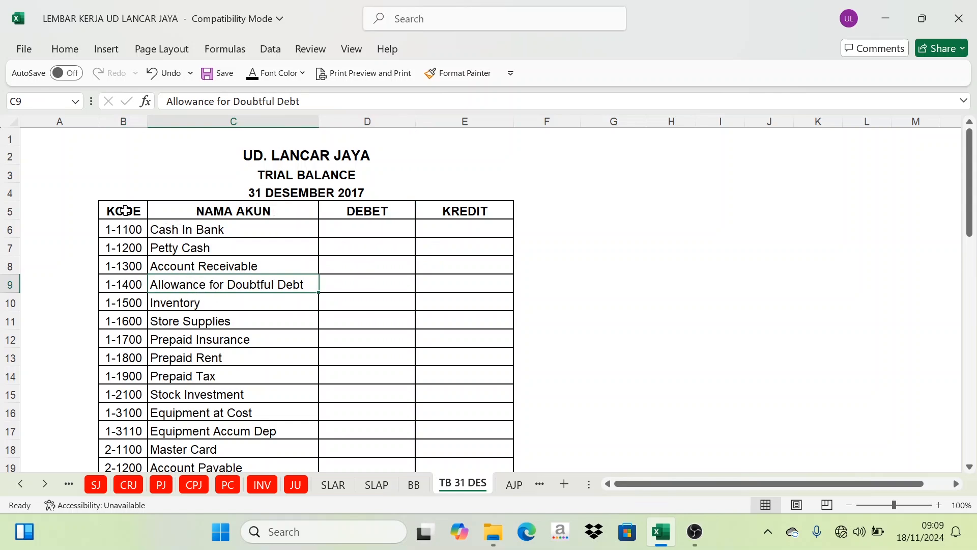
pyautogui.moveTo(125, 210); pyautogui.dragTo(376, 229)
pyautogui.click(218, 292)
pyautogui.scroll(-5, 200, 324)
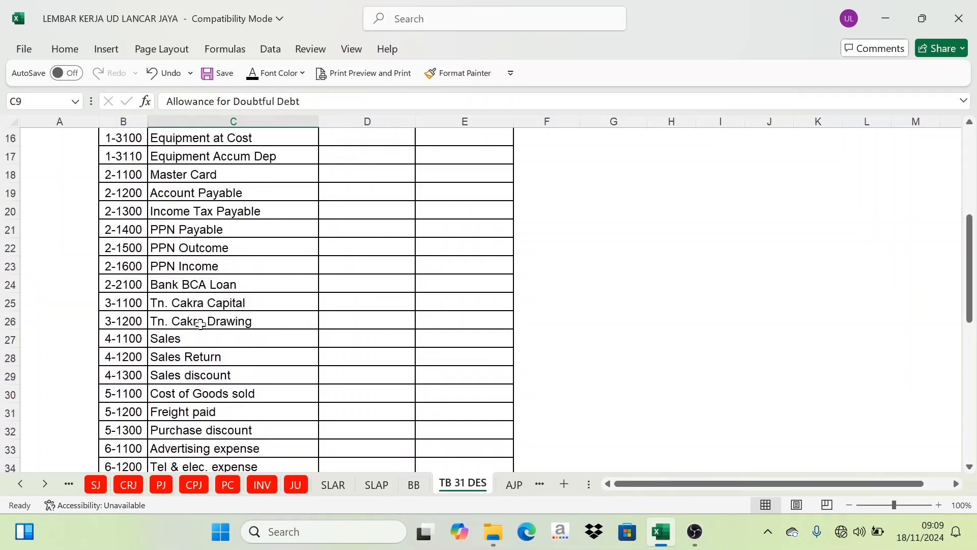
pyautogui.scroll(-7, 200, 324)
pyautogui.scroll(12, 199, 279)
pyautogui.click(130, 214)
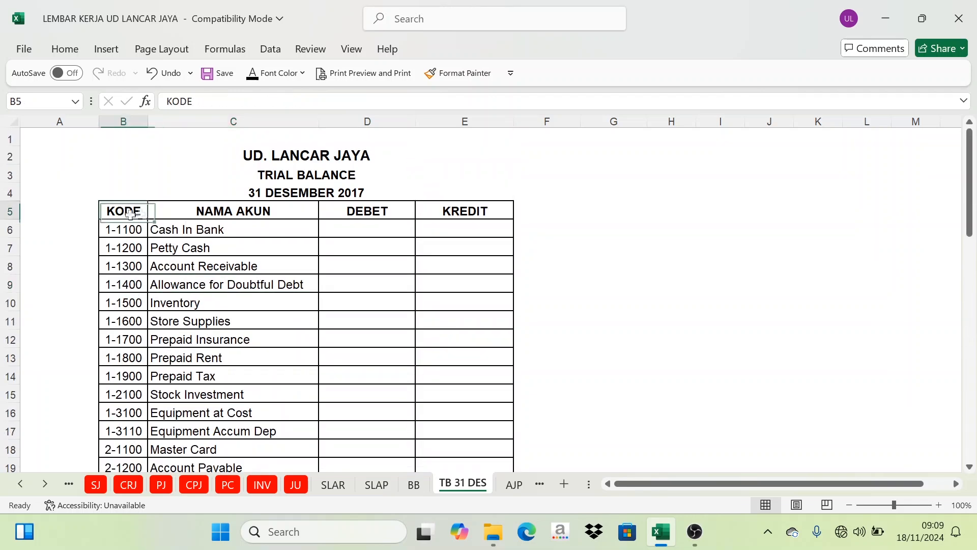
pyautogui.click(203, 225)
pyautogui.click(140, 211)
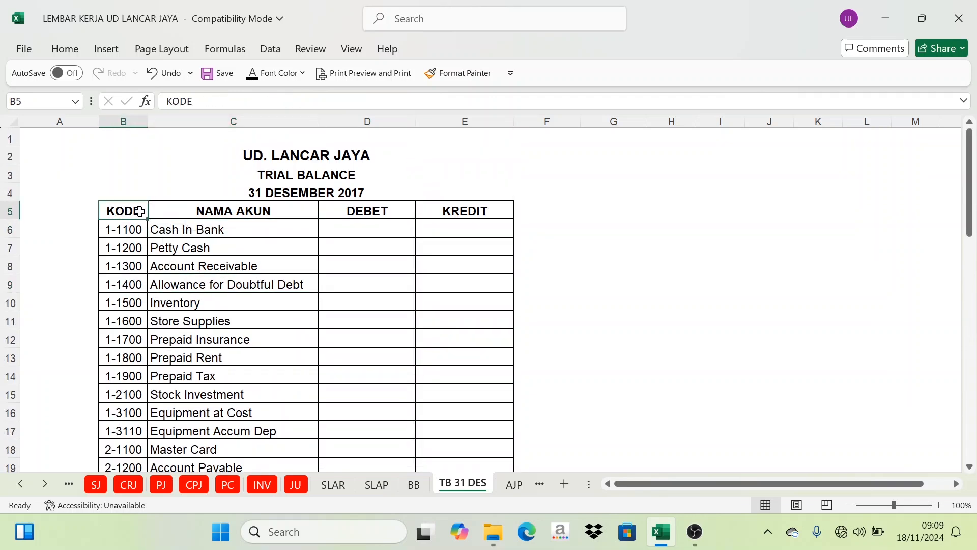
pyautogui.click(205, 213)
pyautogui.press('Left')
pyautogui.scroll(-6, 247, 250)
pyautogui.scroll(6, 225, 288)
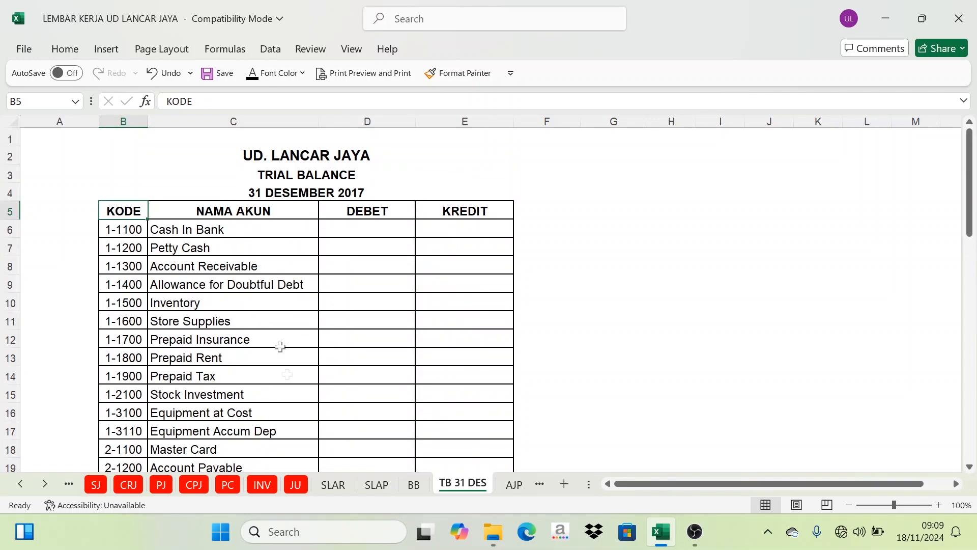
# Compare the Cash In Bank ledger on BB, including its linked name in C5, with the account list on TB 31 DES
pyautogui.click(417, 488)
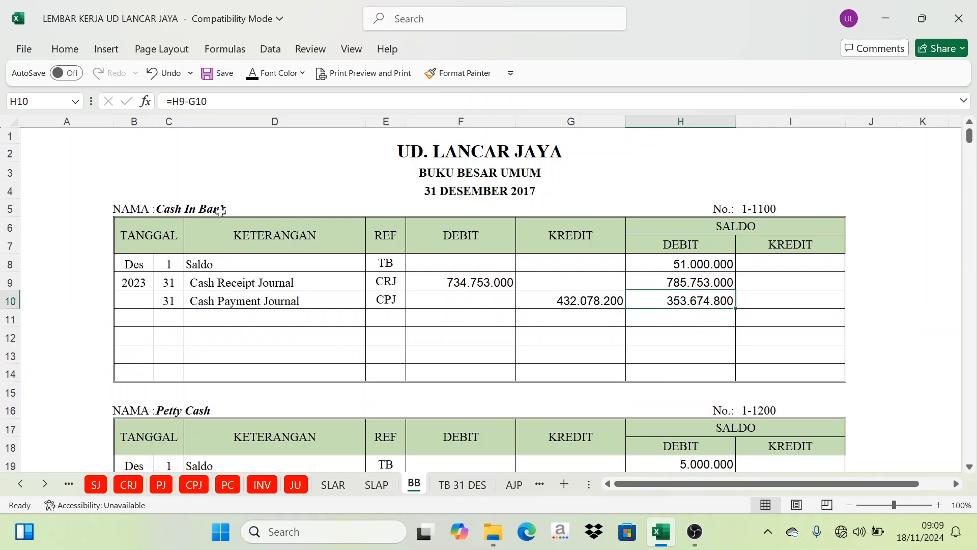
pyautogui.click(190, 209)
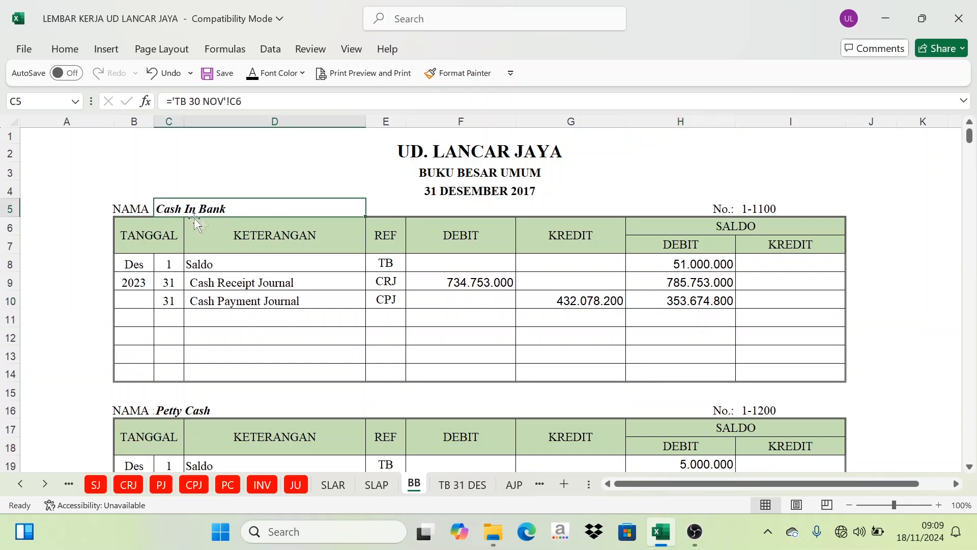
pyautogui.click(447, 488)
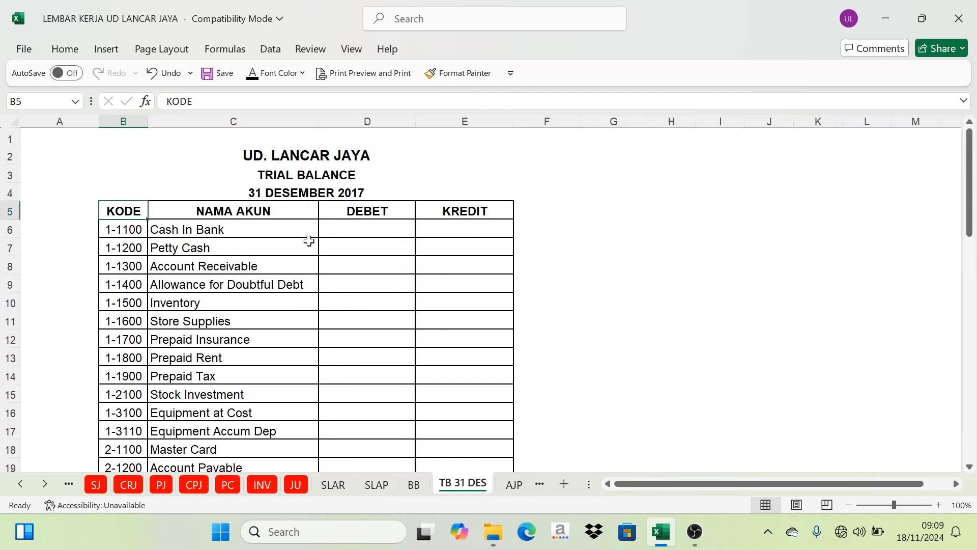
pyautogui.click(414, 485)
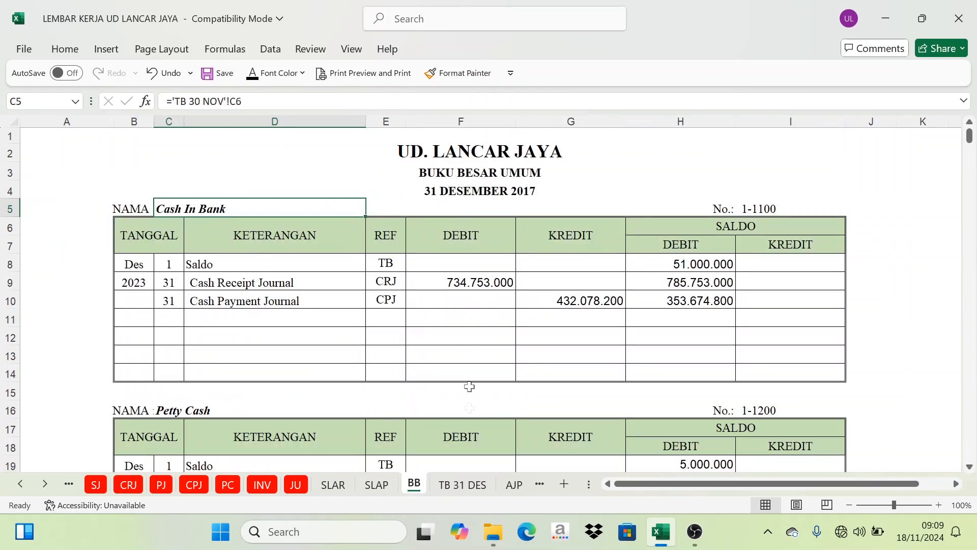
pyautogui.click(460, 484)
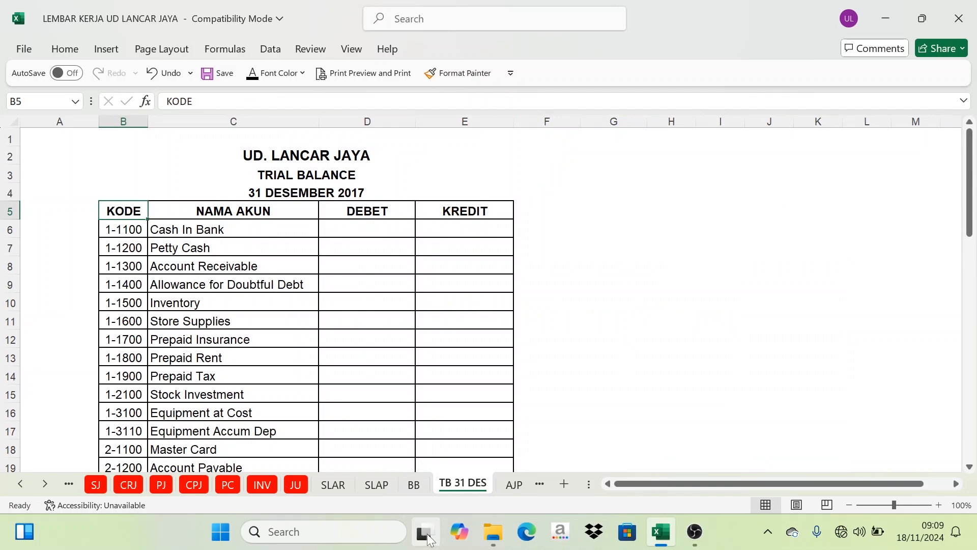
pyautogui.click(416, 487)
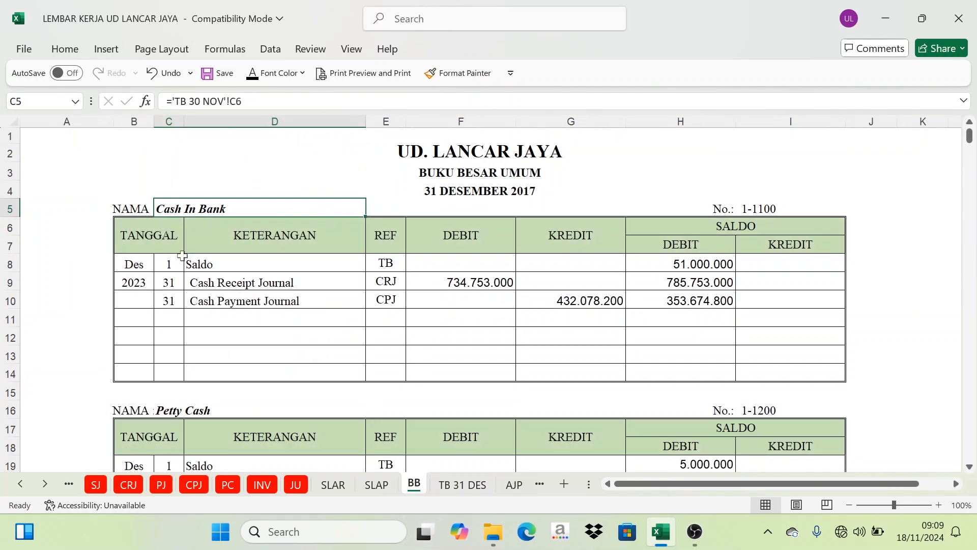
# Look through the account ledgers on BB and compare them with the Cash In Bank row's DEBET and KREDIT cells on TB 31 DES
pyautogui.click(126, 208)
pyautogui.scroll(-15, 369, 367)
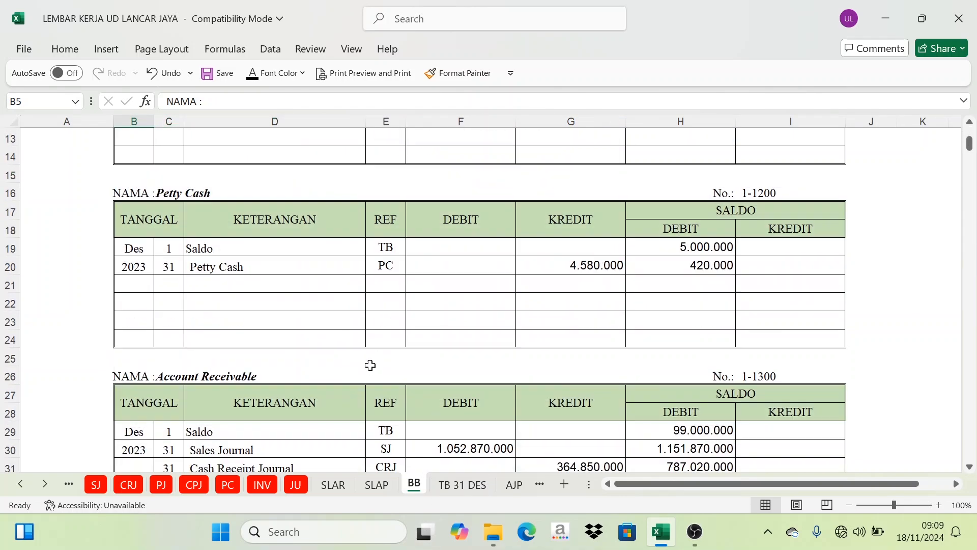
pyautogui.scroll(1, 387, 469)
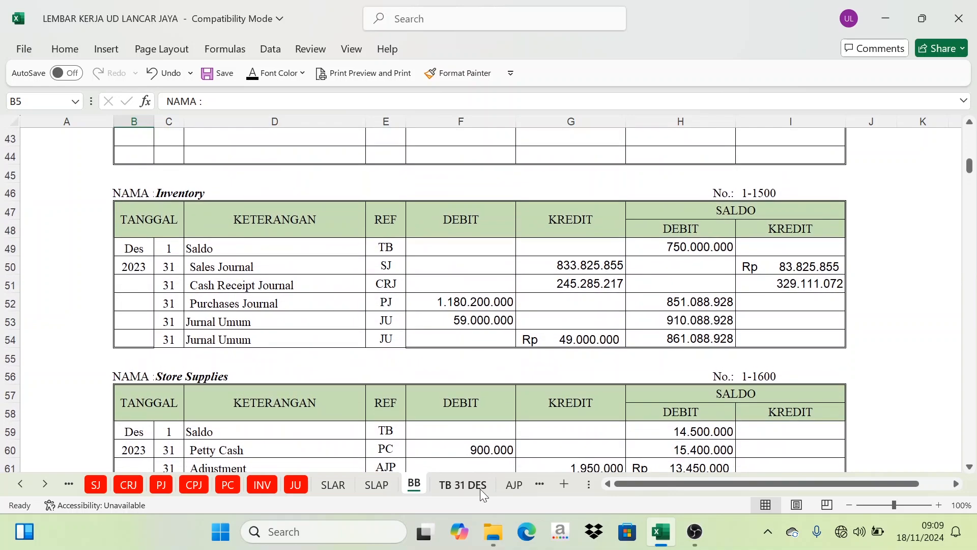
pyautogui.click(478, 485)
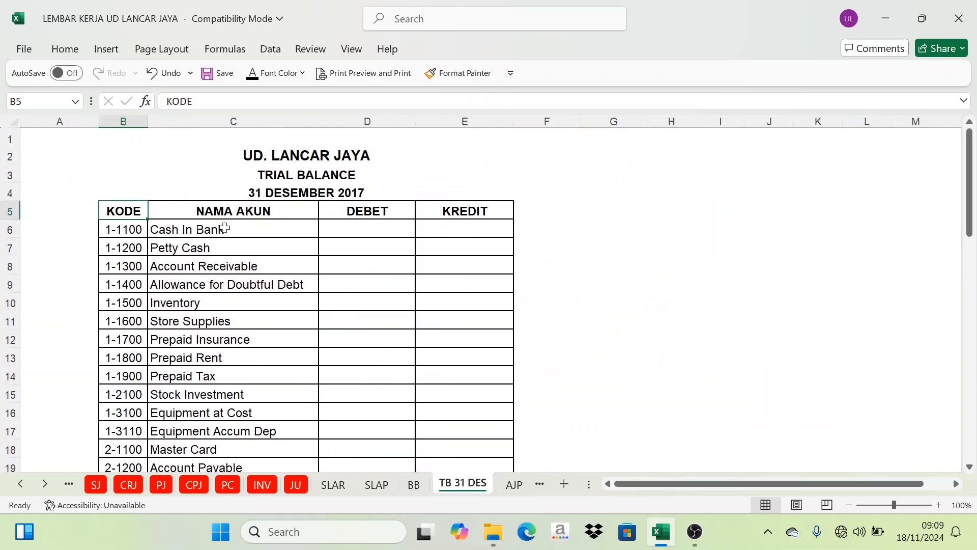
pyautogui.click(367, 232)
pyautogui.click(466, 228)
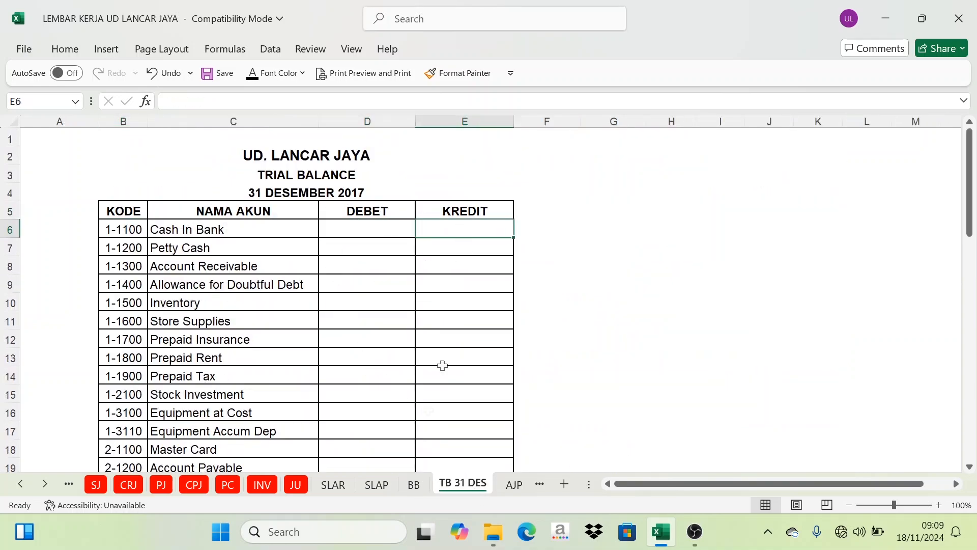
# Check Cash In Bank's closing debit balance on BB, and show the linked balance (=BB!H10) in D6 of TB 31 DES in black font
pyautogui.click(415, 485)
pyautogui.scroll(14, 328, 342)
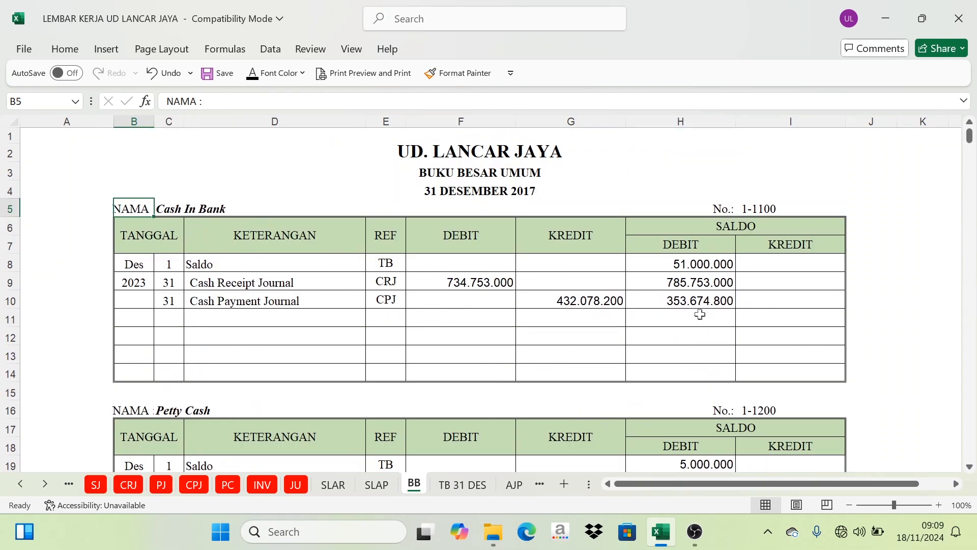
pyautogui.click(699, 302)
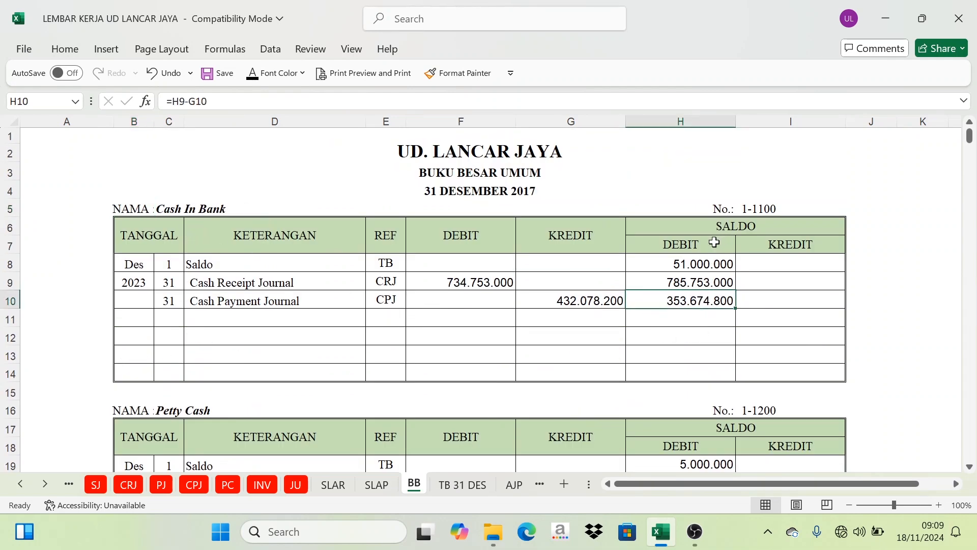
pyautogui.click(715, 243)
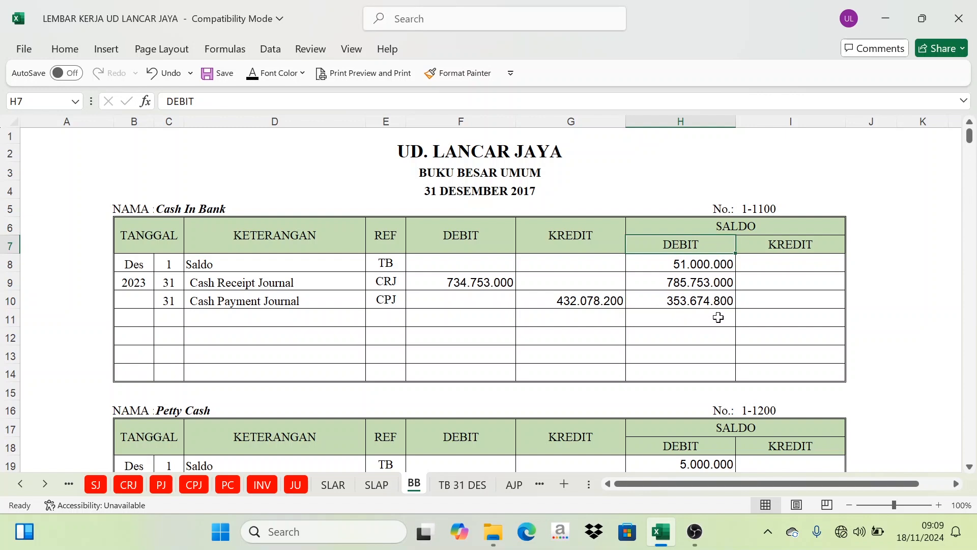
pyautogui.click(667, 296)
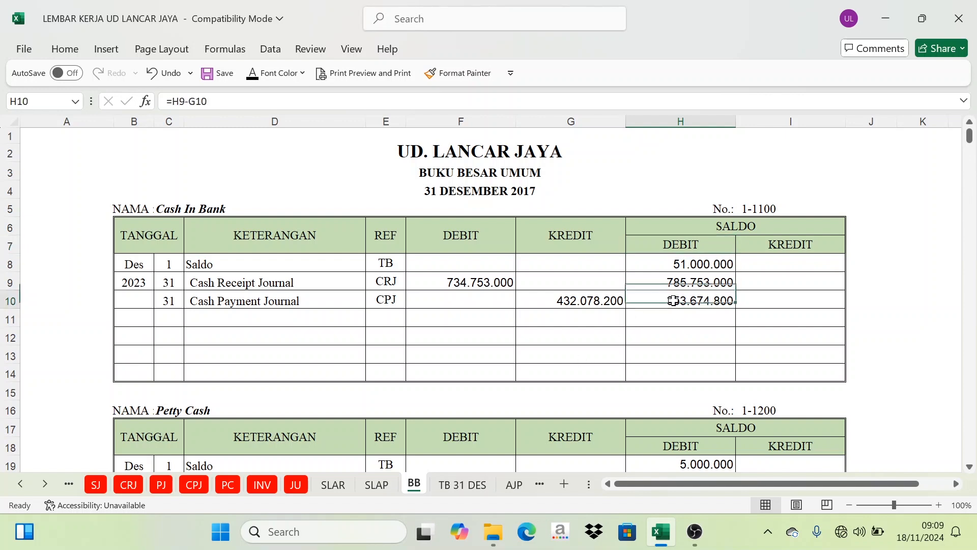
pyautogui.click(480, 485)
pyautogui.click(370, 231)
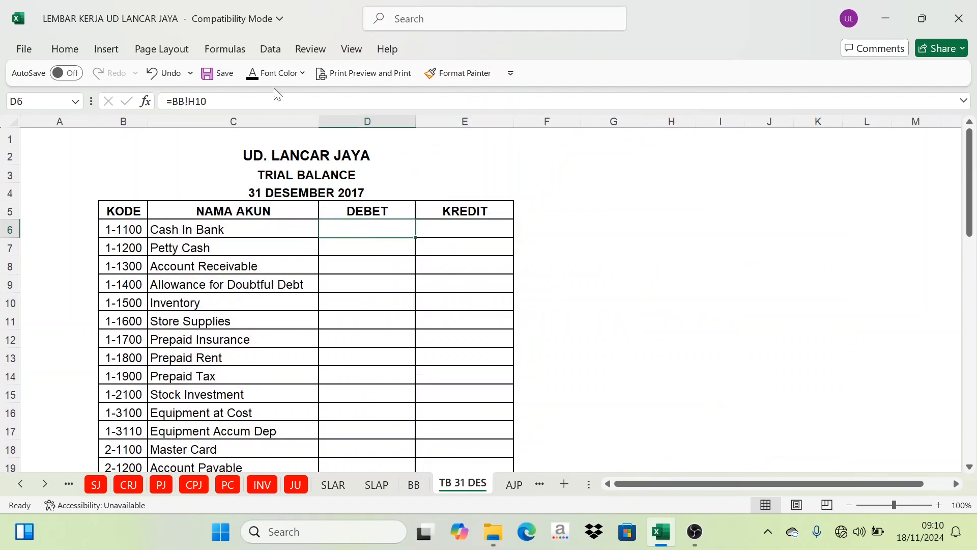
pyautogui.click(252, 73)
# Check the Petty Cash ledger's debit balance on BB, and show the linked balance (=BB!H20) in D7 of TB 31 DES in black font
pyautogui.click(415, 484)
pyautogui.scroll(-3, 406, 381)
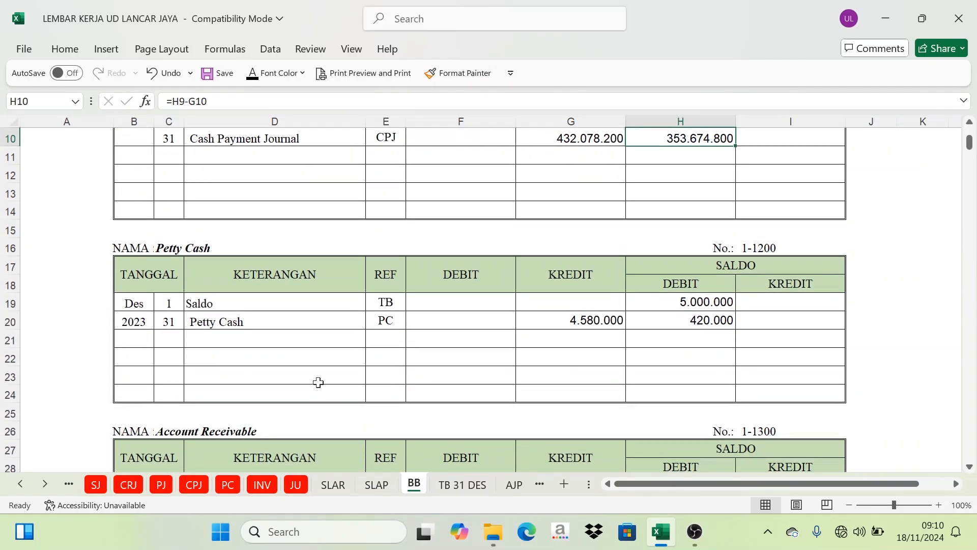
pyautogui.click(187, 250)
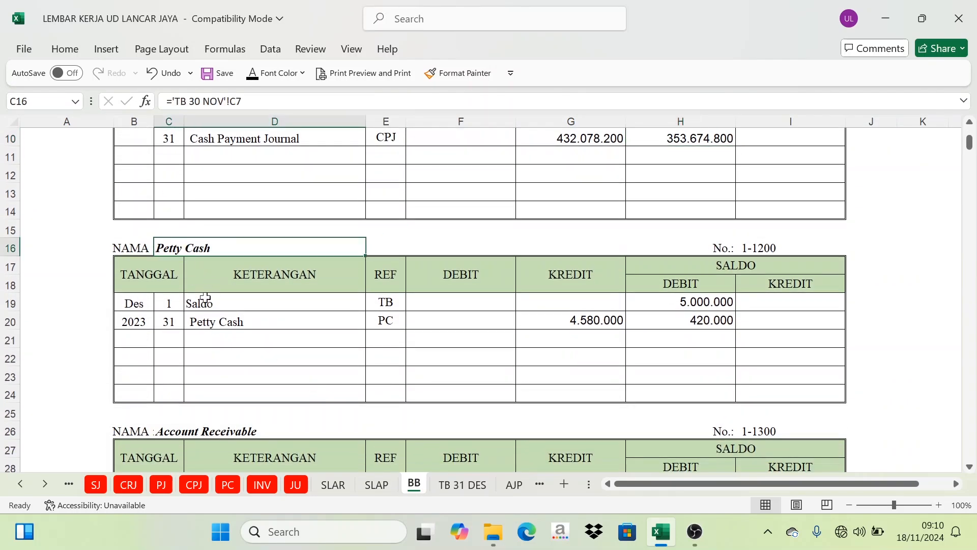
pyautogui.click(733, 270)
pyautogui.click(689, 283)
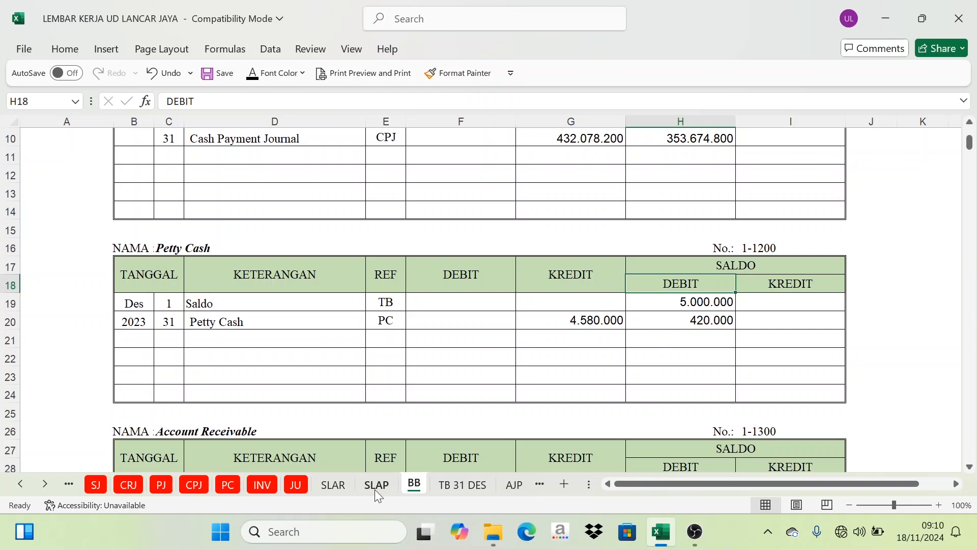
pyautogui.click(462, 484)
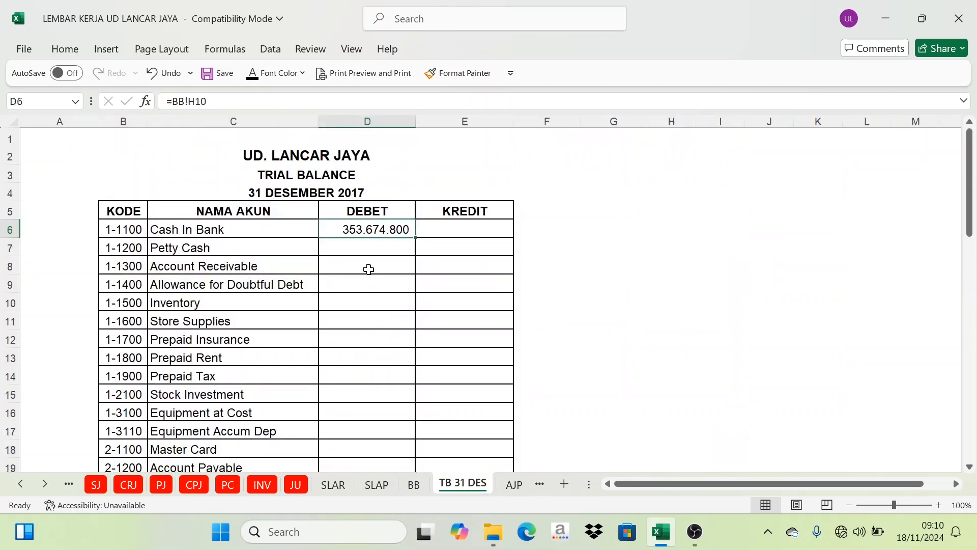
pyautogui.click(362, 248)
pyautogui.click(253, 80)
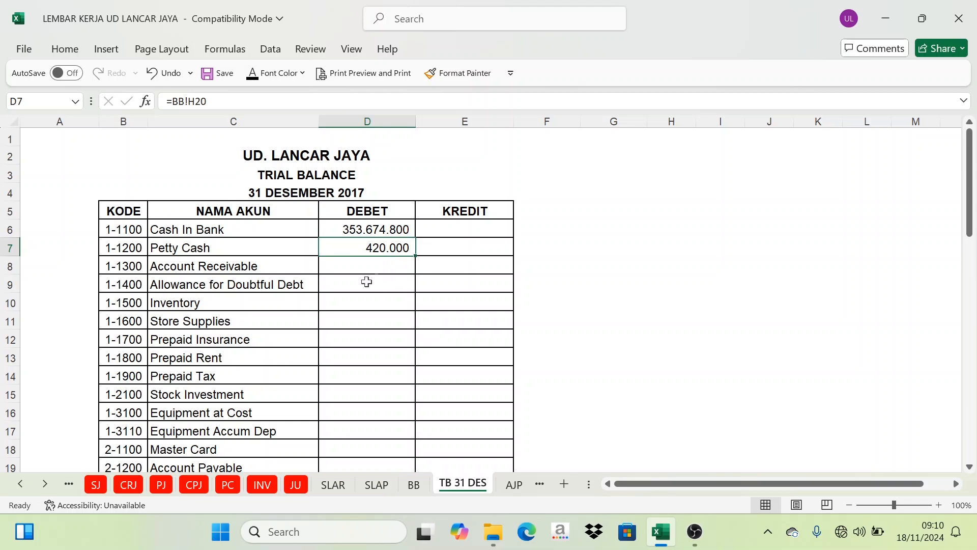
# Check Account Receivable's closing debit balance on BB, and show the linked balance (=BB!H32) in D8 of TB 31 DES in black font
pyautogui.click(427, 491)
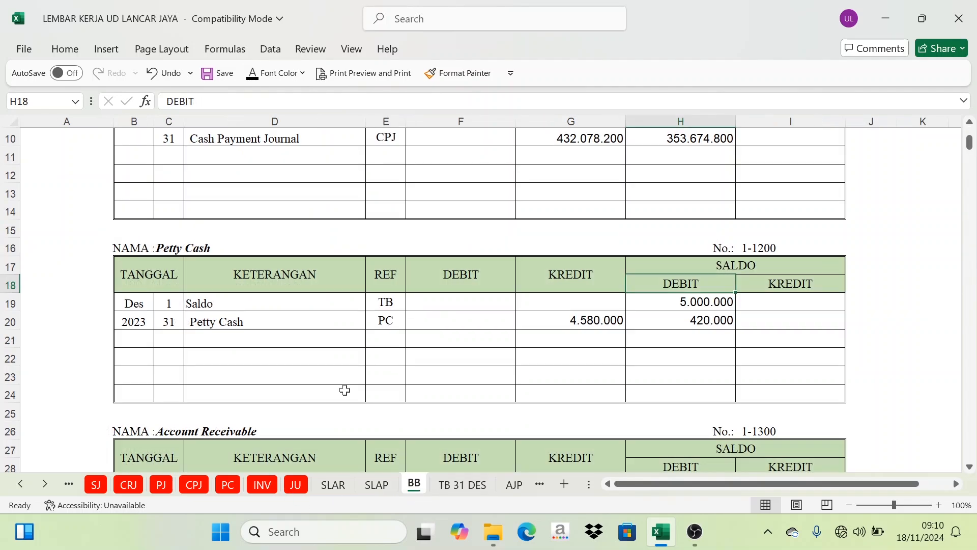
pyautogui.scroll(-3, 307, 374)
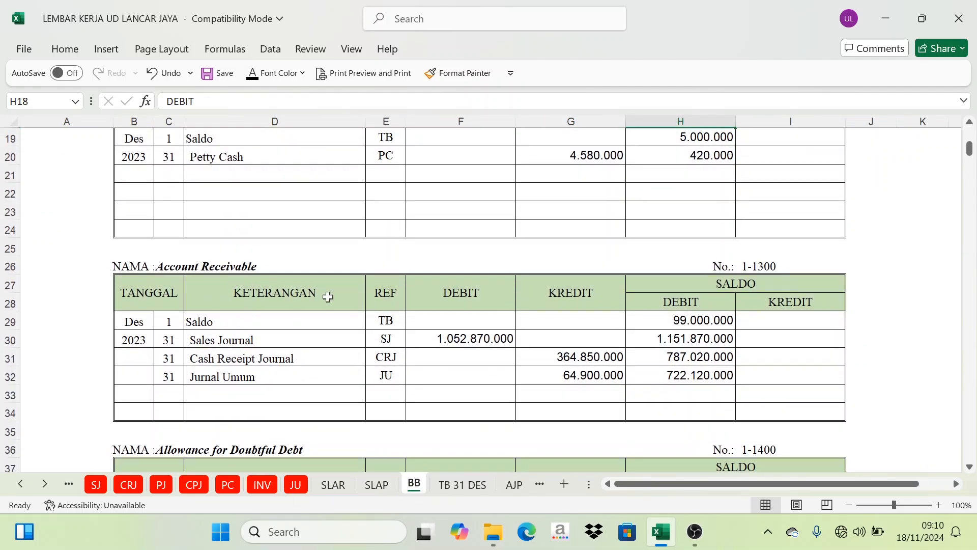
pyautogui.scroll(-1, 326, 292)
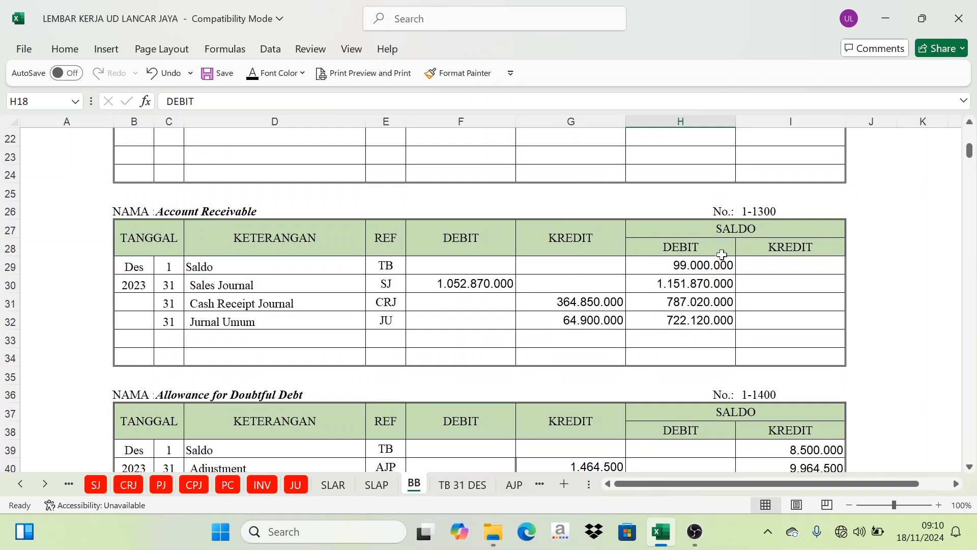
pyautogui.click(691, 321)
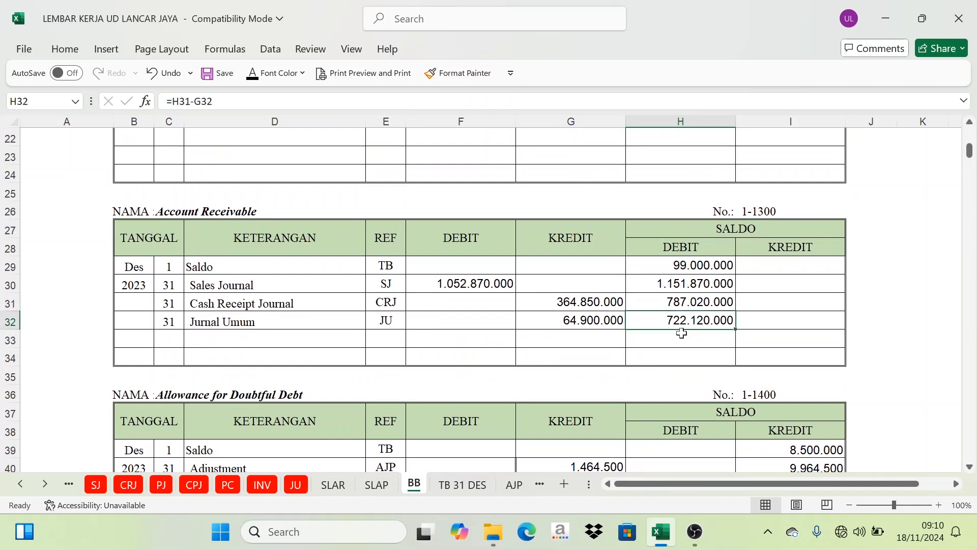
pyautogui.click(464, 484)
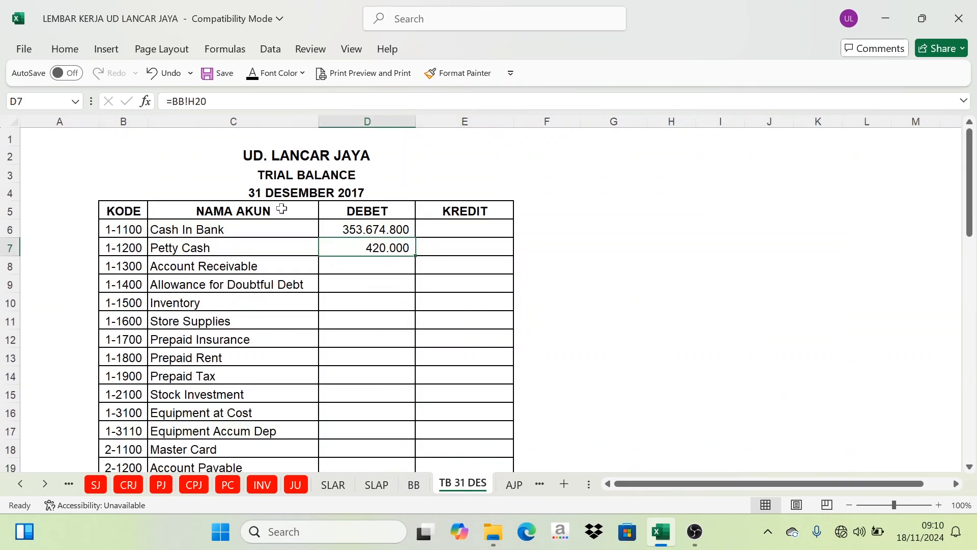
pyautogui.click(379, 270)
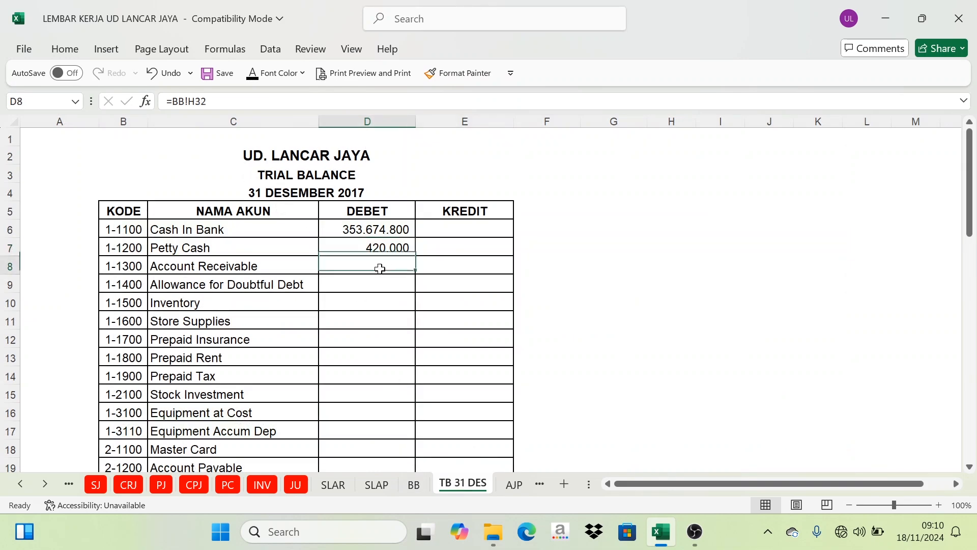
pyautogui.click(258, 78)
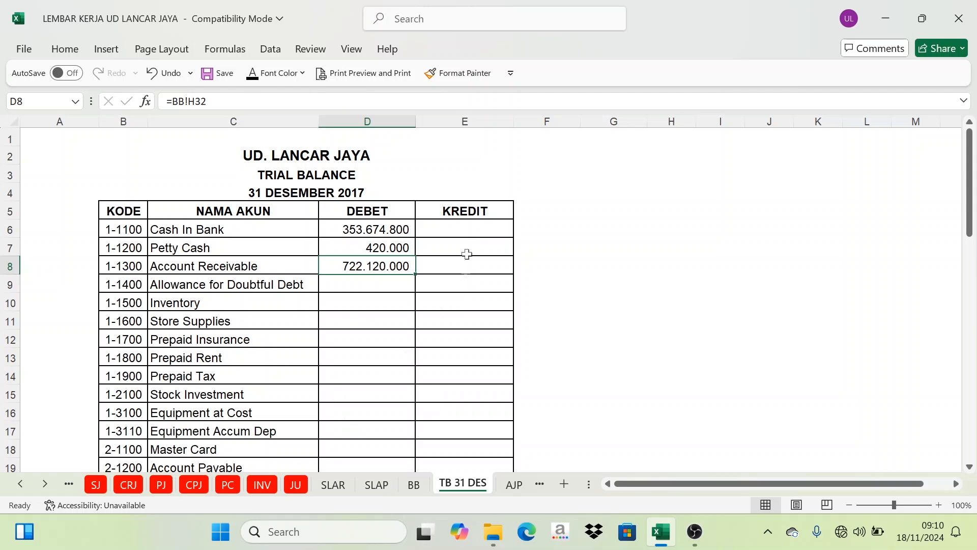
# Compare the Allowance for Doubtful Debt balance on BB with its entry in the KREDIT column of TB 31 DES
pyautogui.click(407, 485)
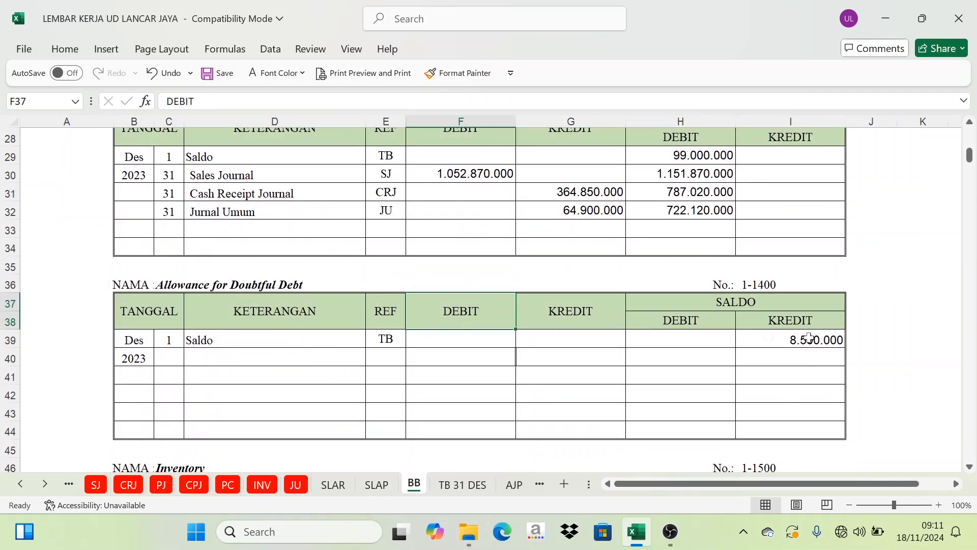
pyautogui.click(172, 342)
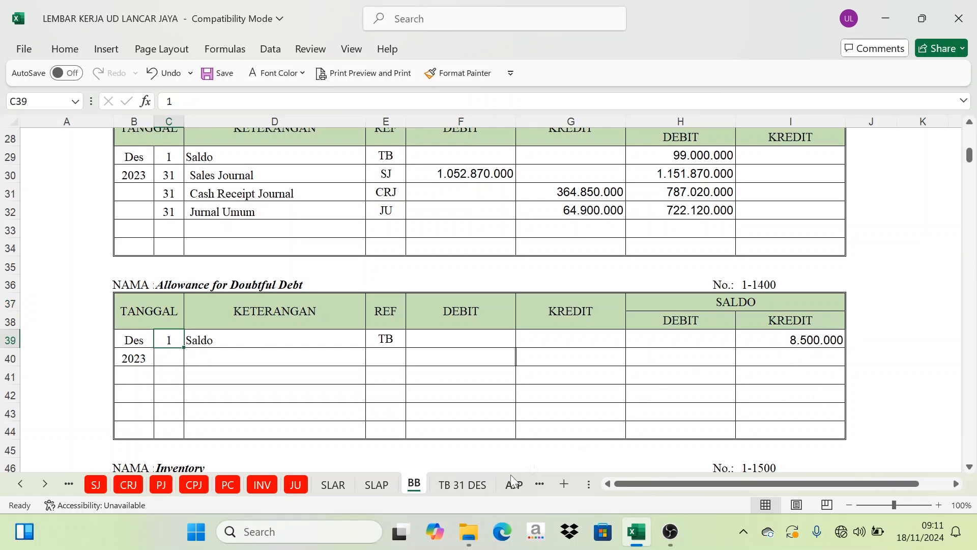
pyautogui.click(474, 484)
pyautogui.moveTo(457, 318); pyautogui.dragTo(456, 303)
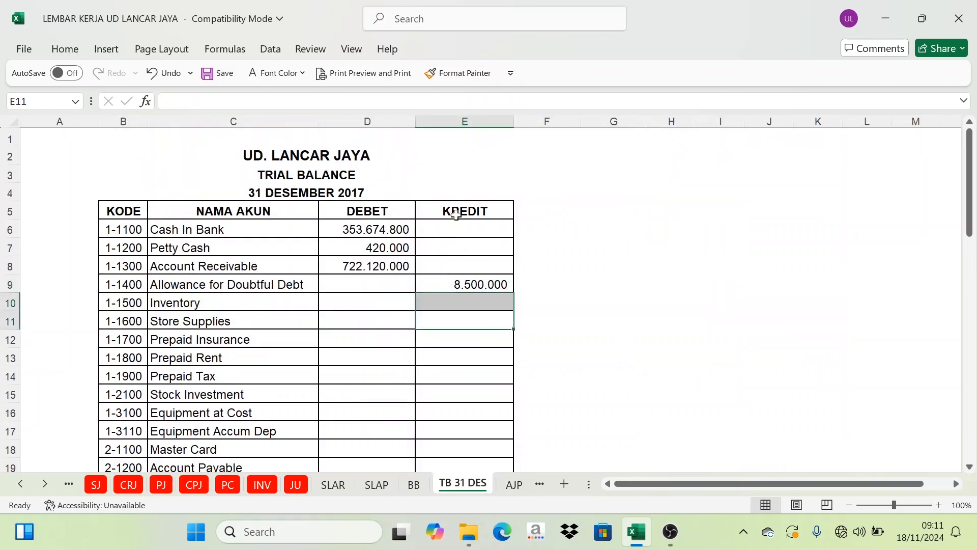
pyautogui.click(456, 213)
pyautogui.click(368, 208)
pyautogui.click(456, 211)
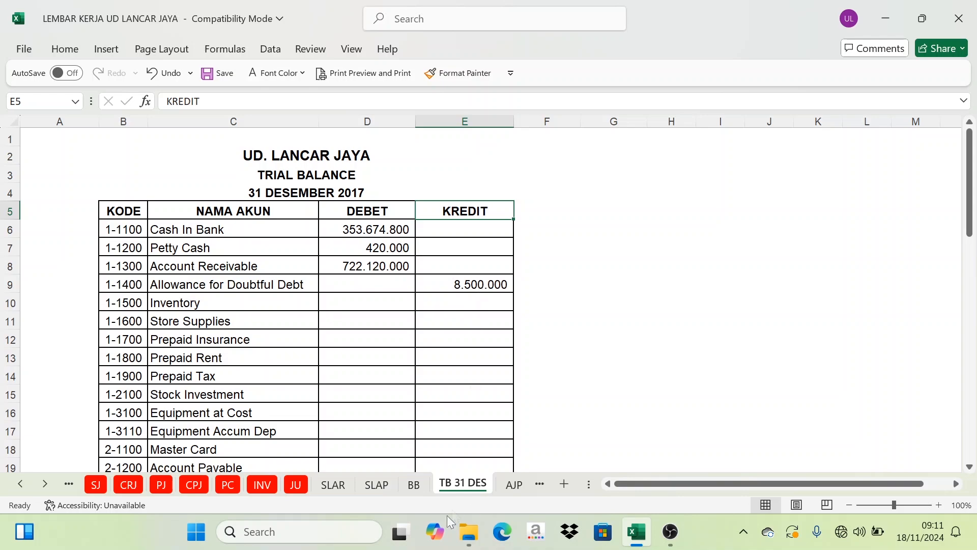
# Check Inventory's closing debit balance on BB, and show the linked balance (=BB!H54) in D10 of TB 31 DES using the Automatic font colour
pyautogui.click(414, 484)
pyautogui.scroll(-3, 287, 326)
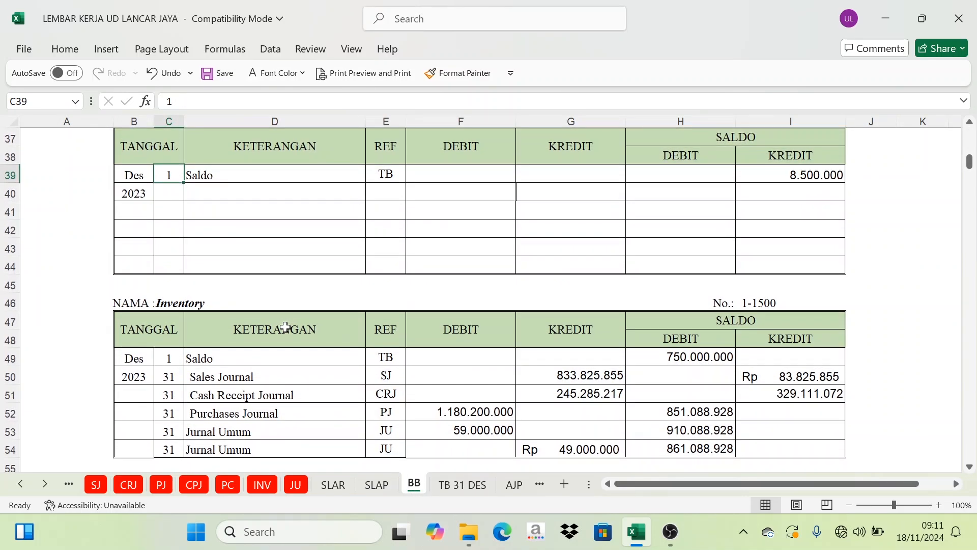
pyautogui.scroll(-1, 285, 327)
pyautogui.scroll(3, 194, 250)
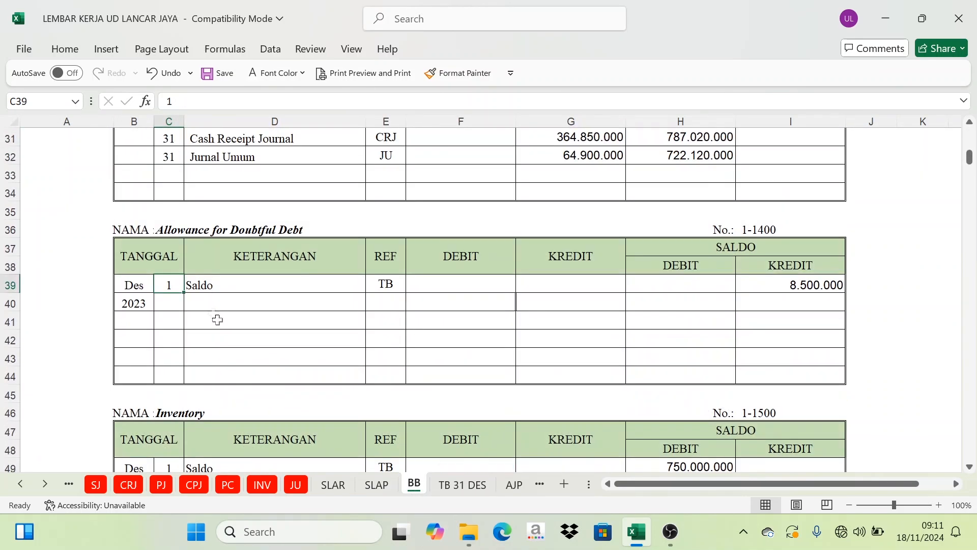
pyautogui.scroll(-3, 538, 403)
pyautogui.scroll(-1, 380, 385)
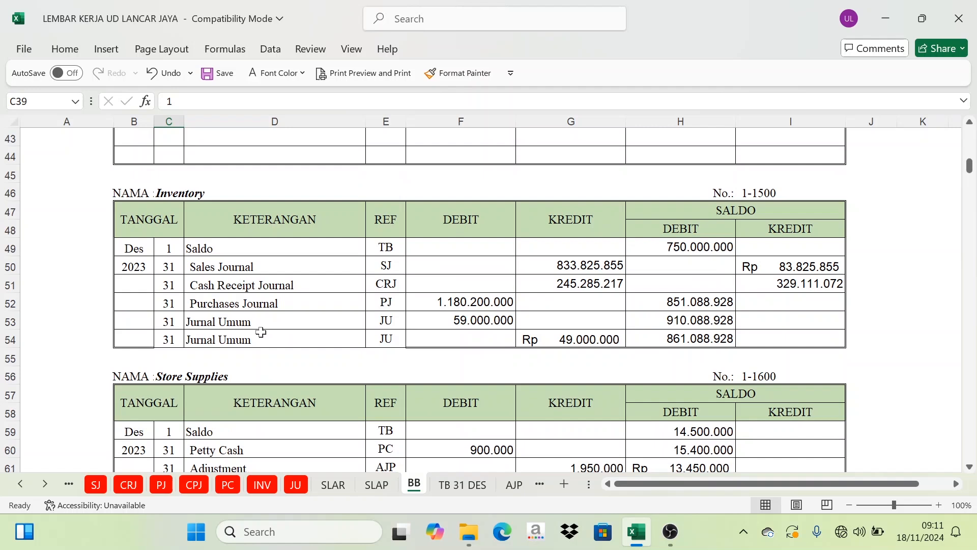
pyautogui.click(176, 340)
pyautogui.click(691, 340)
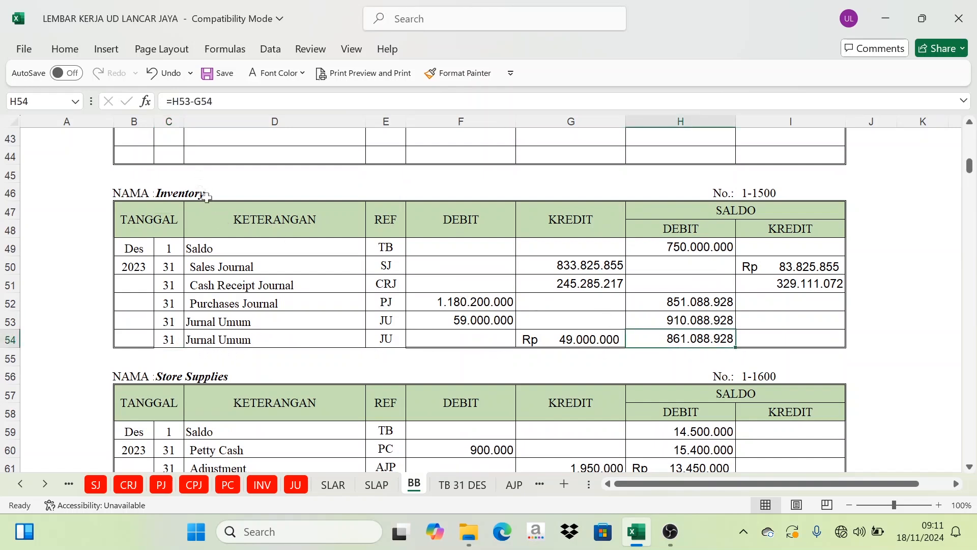
pyautogui.click(704, 234)
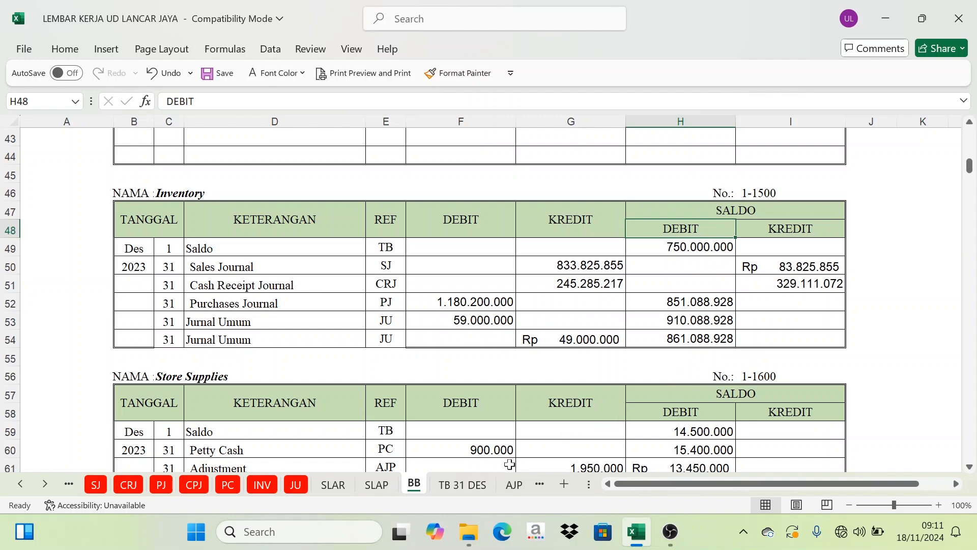
pyautogui.click(479, 487)
pyautogui.click(375, 304)
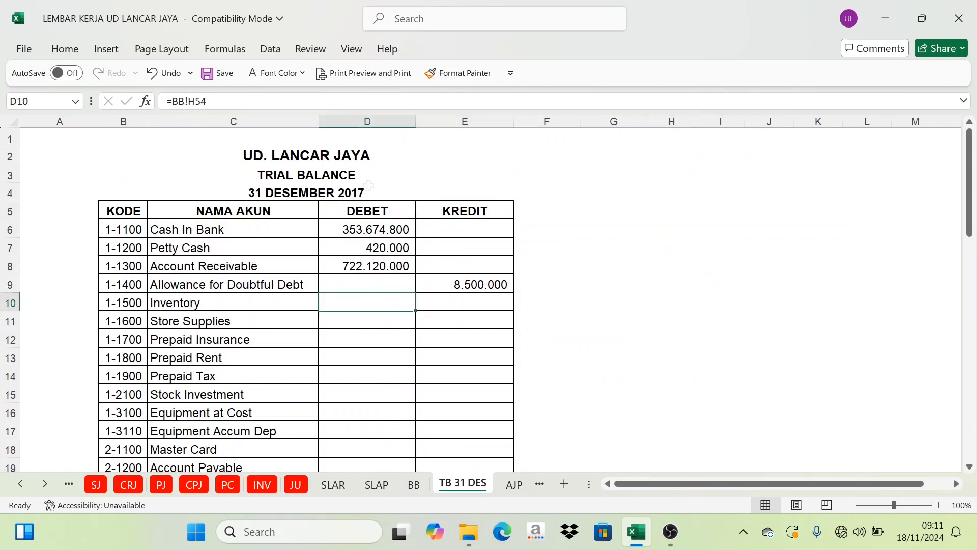
pyautogui.click(272, 73)
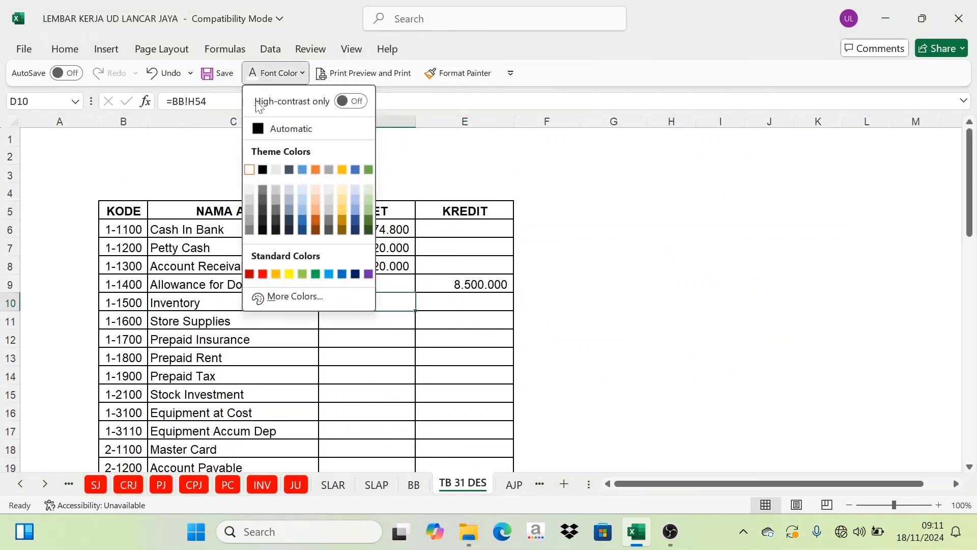
pyautogui.click(262, 128)
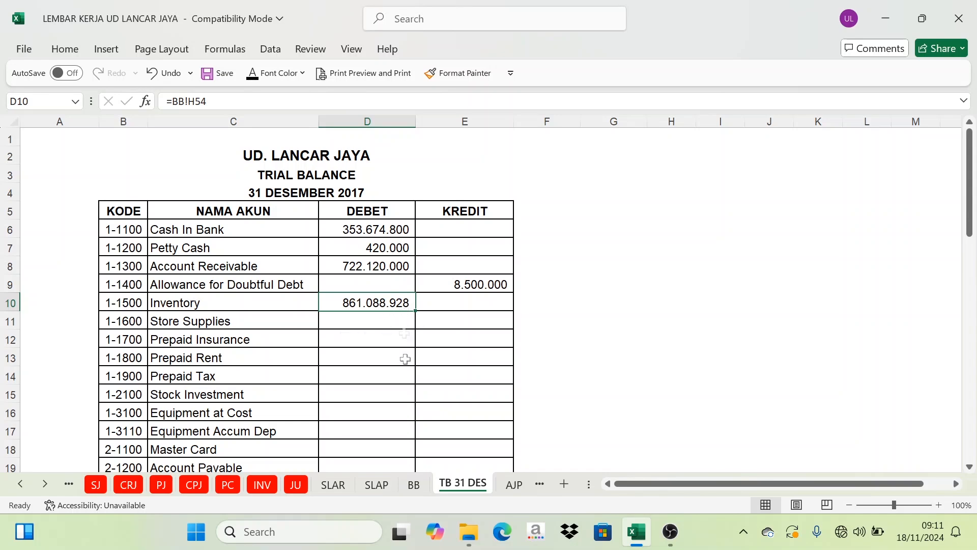
# Check the Store Supplies ledger's closing debit balance on BB and return to TB 31 DES
pyautogui.click(407, 484)
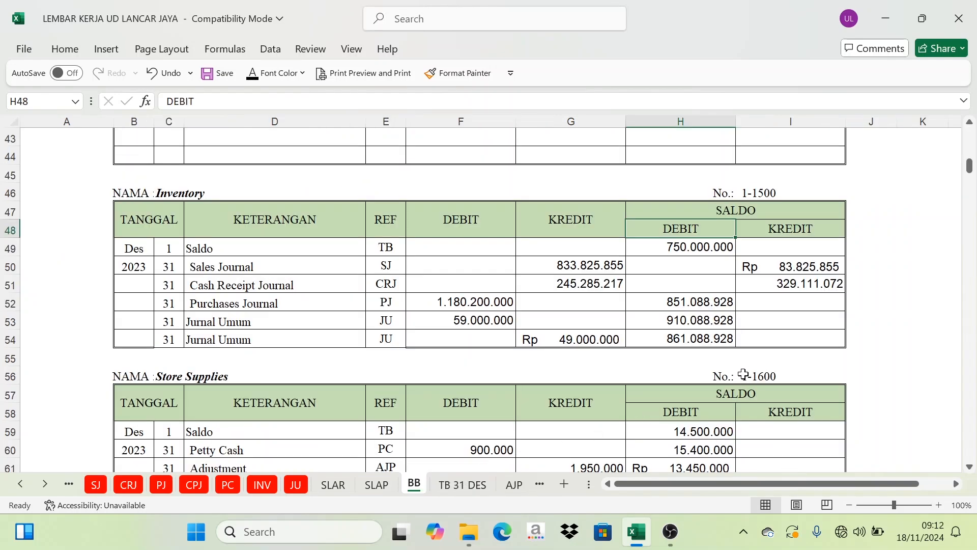
pyautogui.click(722, 341)
pyautogui.scroll(-2, 524, 366)
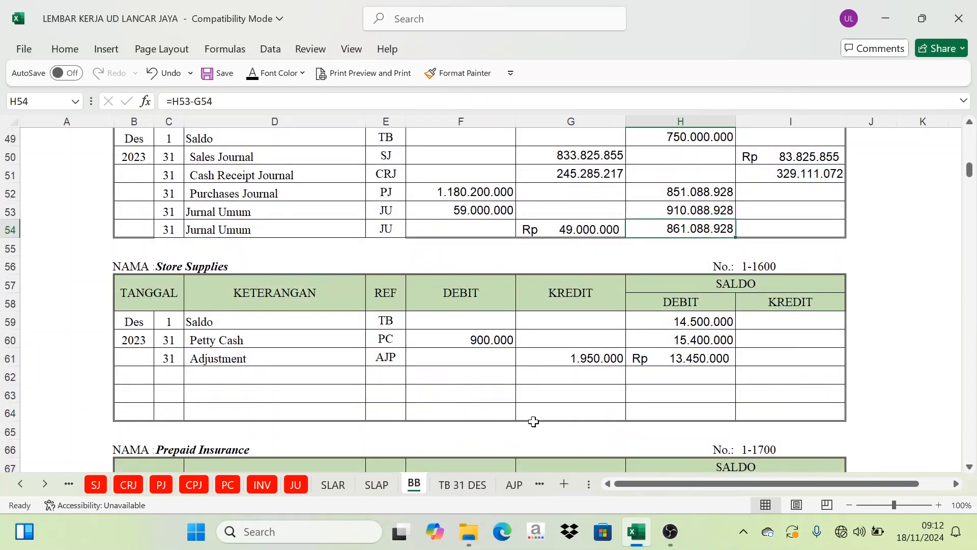
pyautogui.scroll(-1, 533, 422)
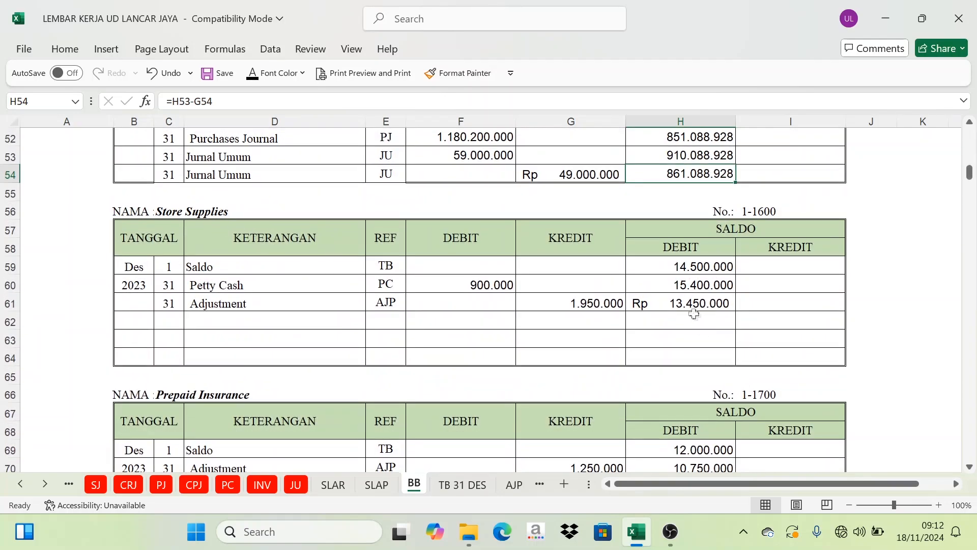
pyautogui.click(483, 483)
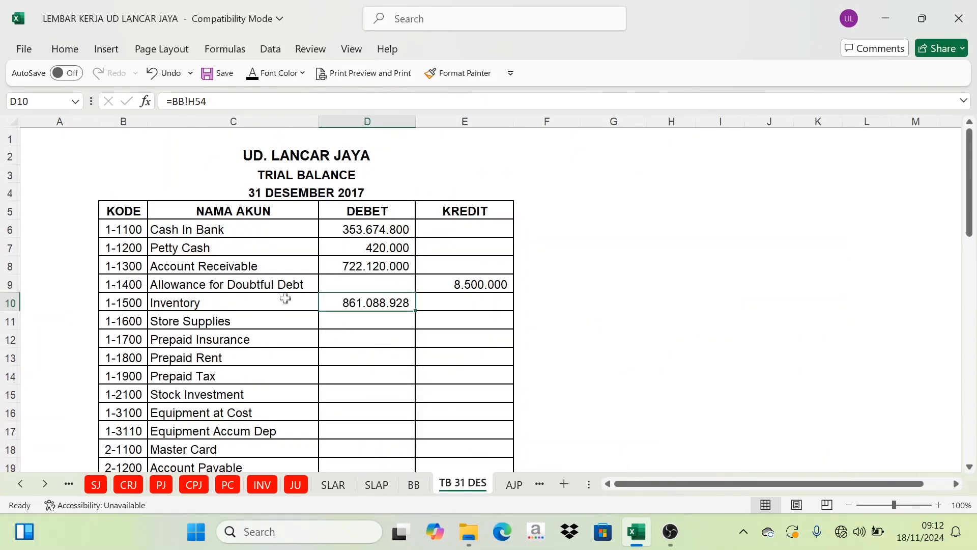
# Set the font colour of the entire TB 31 DES sheet to black, covering all account balances down to the JUMLAH row
pyautogui.click(10, 121)
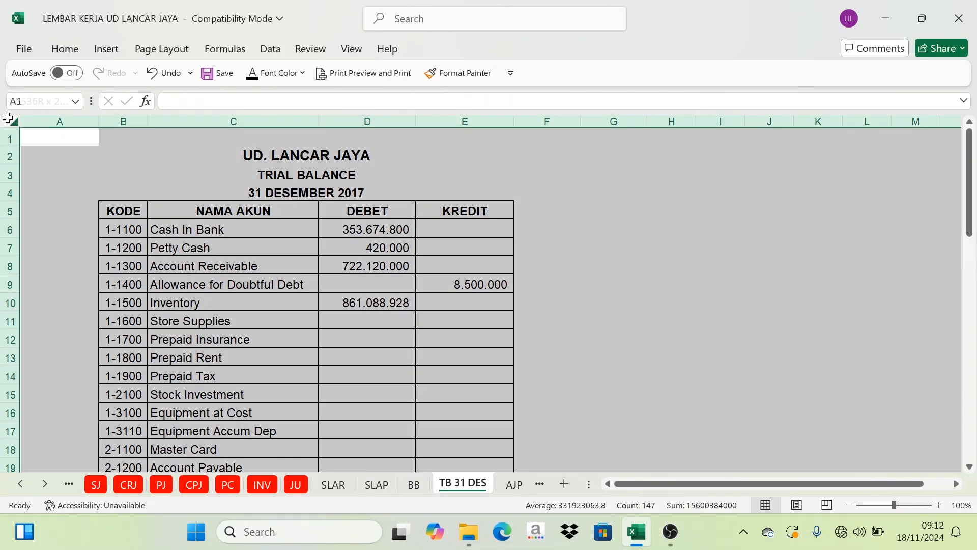
pyautogui.click(251, 74)
pyautogui.scroll(-4, 369, 356)
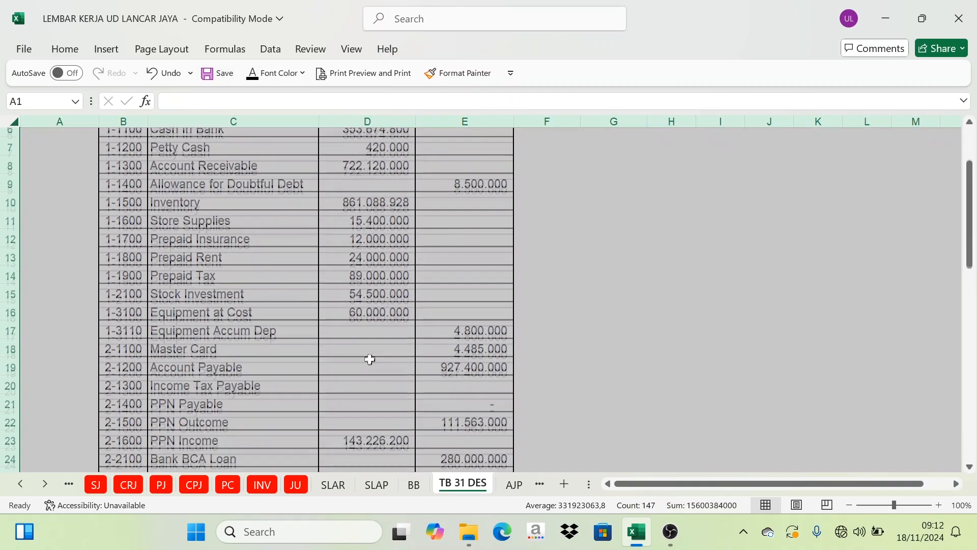
pyautogui.scroll(-10, 372, 371)
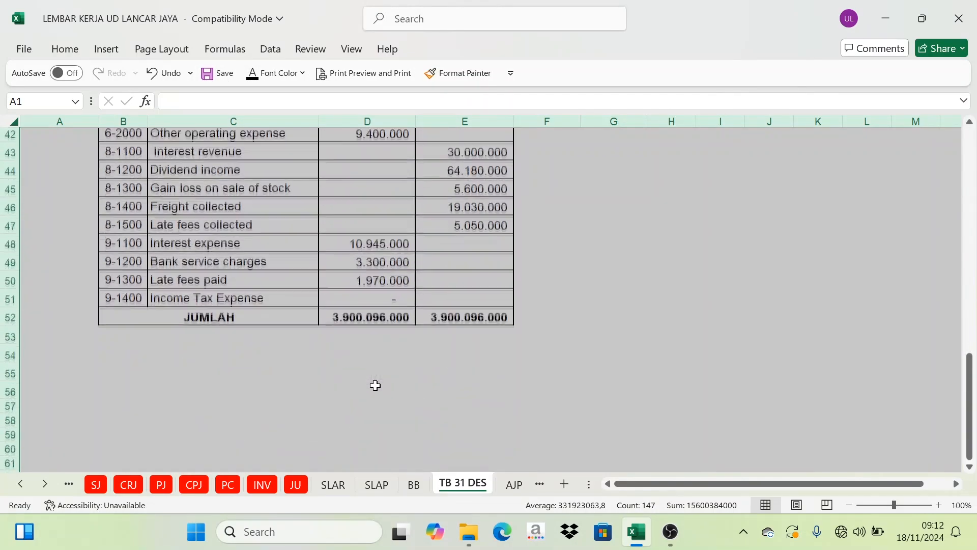
pyautogui.click(408, 331)
pyautogui.scroll(14, 402, 336)
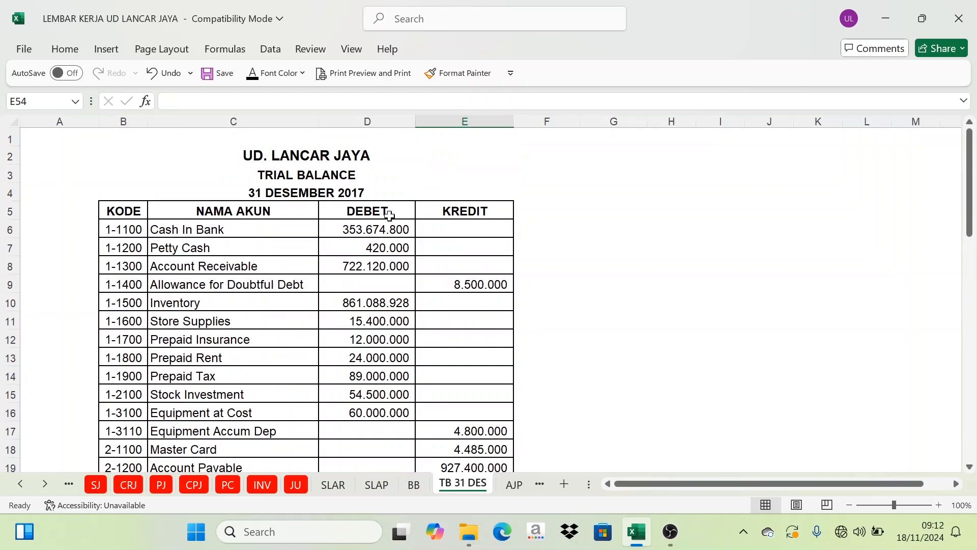
# Examine the DEBET and KREDIT entries of all accounts on TB 31 DES, from Cash In Bank down to Income Tax Expense
pyautogui.moveTo(365, 229); pyautogui.dragTo(379, 411)
pyautogui.scroll(-7, 357, 423)
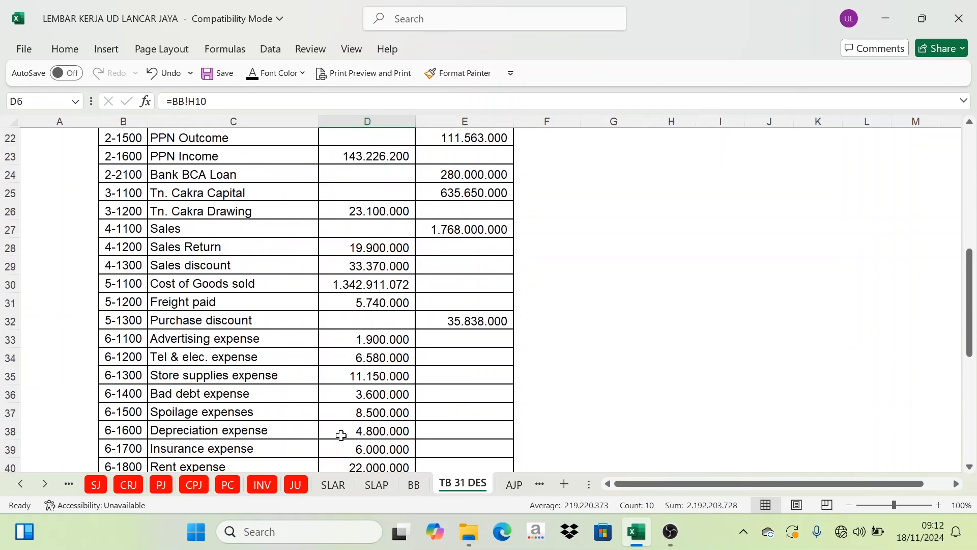
pyautogui.scroll(-3, 356, 432)
pyautogui.scroll(10, 474, 168)
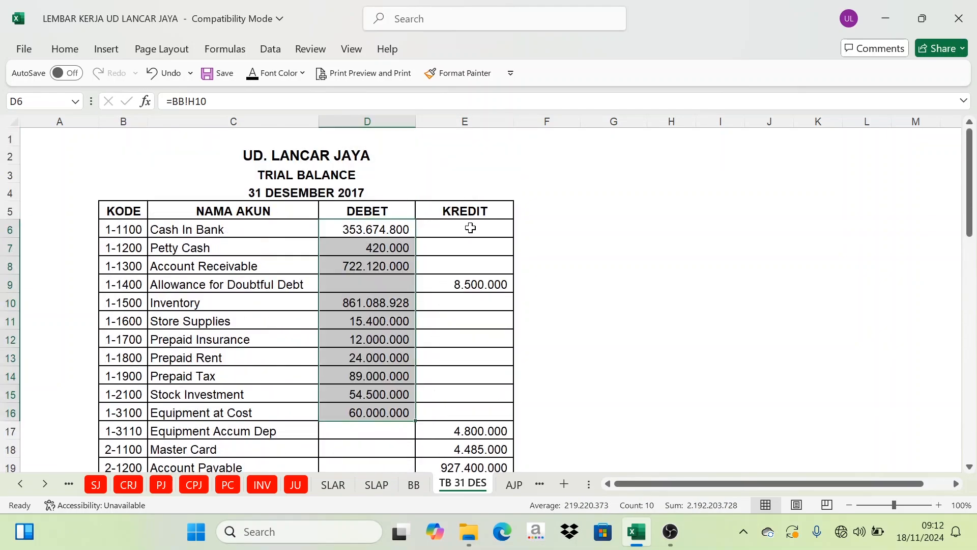
pyautogui.moveTo(470, 227); pyautogui.dragTo(458, 448)
pyautogui.scroll(-12, 451, 445)
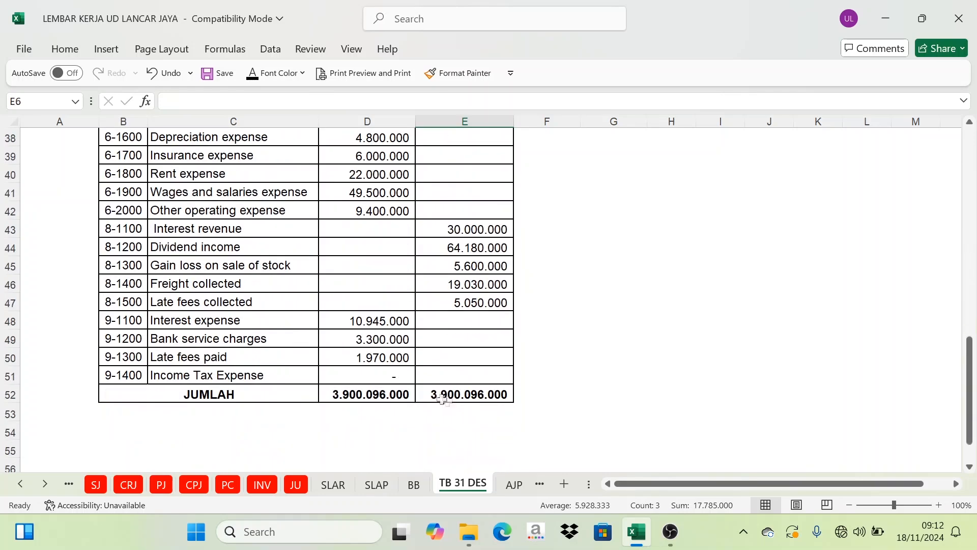
# Compare the DEBET and KREDIT totals and their SUM formulas in D52 and E52 of the JUMLAH row
pyautogui.click(442, 398)
pyautogui.click(359, 394)
pyautogui.press('Right')
pyautogui.press('Left')
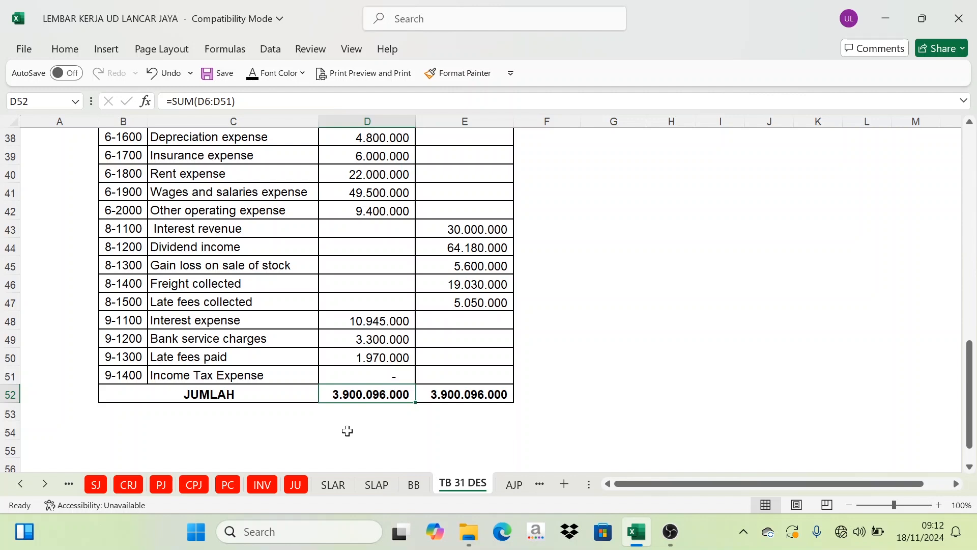
pyautogui.click(484, 389)
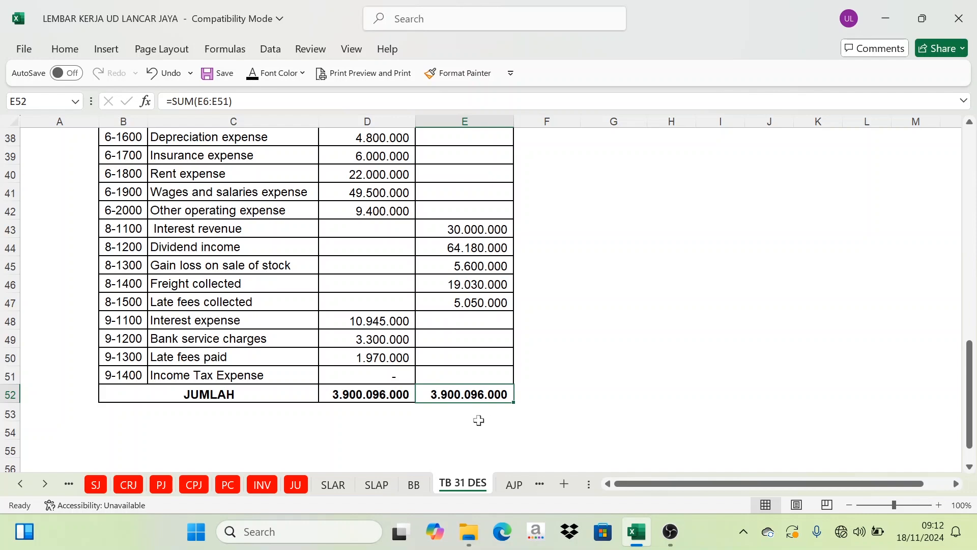
pyautogui.scroll(12, 454, 390)
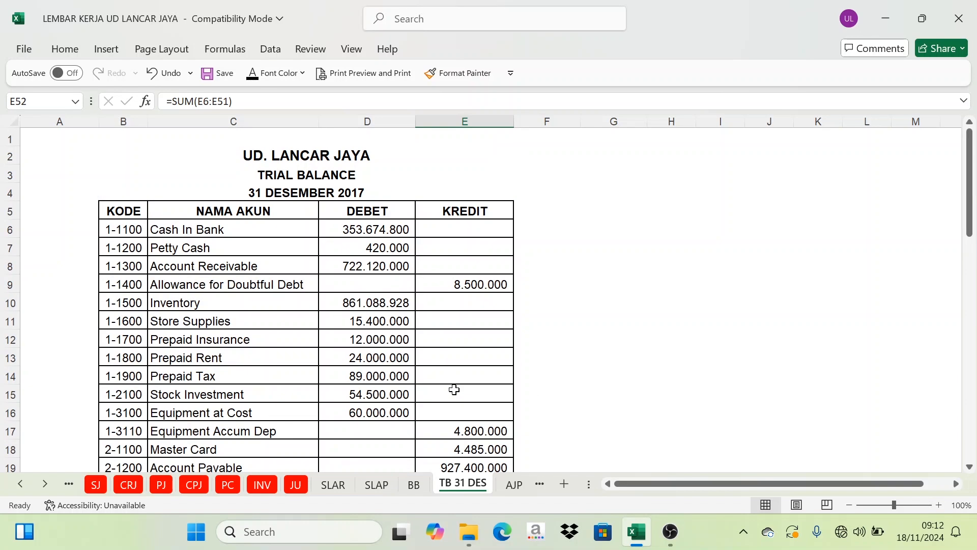
# Look through the SJ and CPJ journals, and check the Cash In Bank ledger's closing balance in H10 on BB
pyautogui.moveTo(678, 480); pyautogui.dragTo(639, 485)
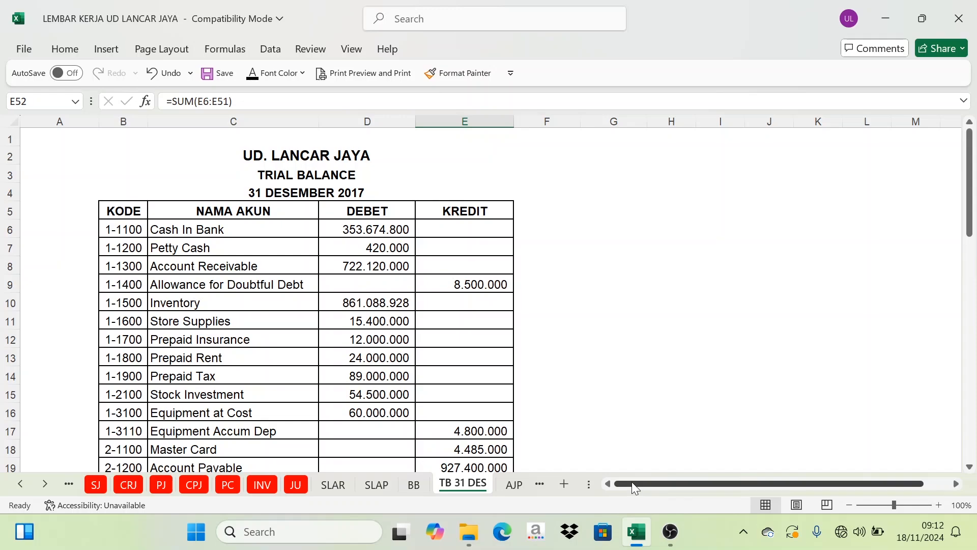
pyautogui.click(95, 484)
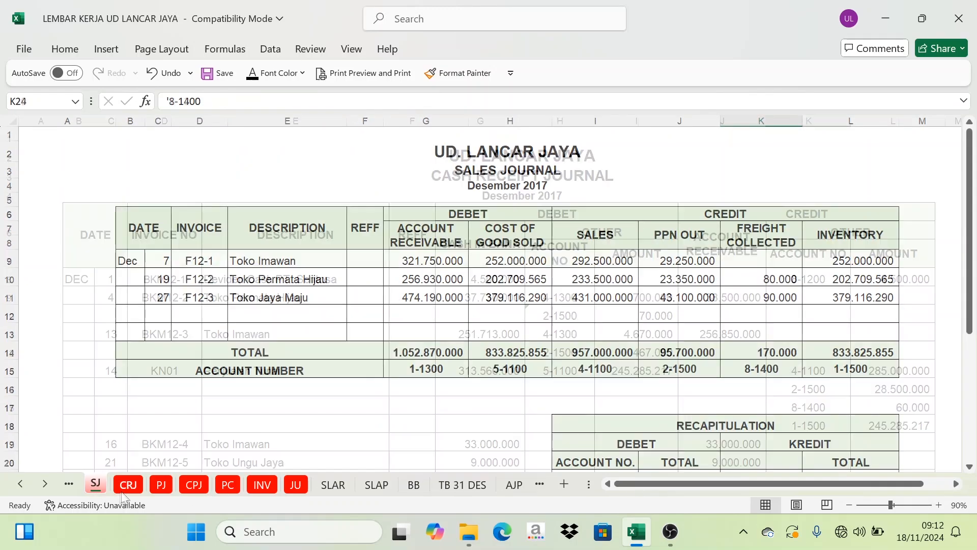
pyautogui.click(194, 484)
pyautogui.click(413, 484)
pyautogui.scroll(12, 441, 465)
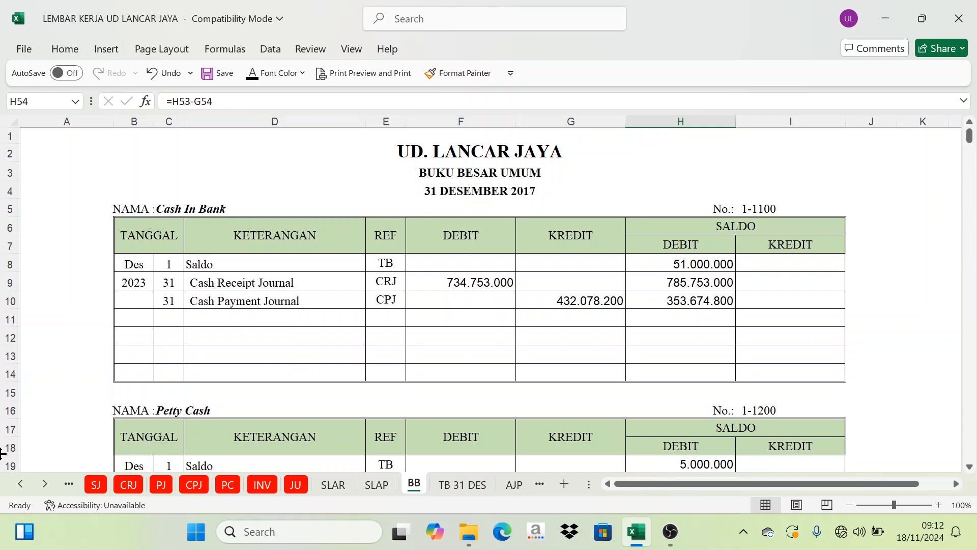
pyautogui.click(174, 304)
pyautogui.click(709, 301)
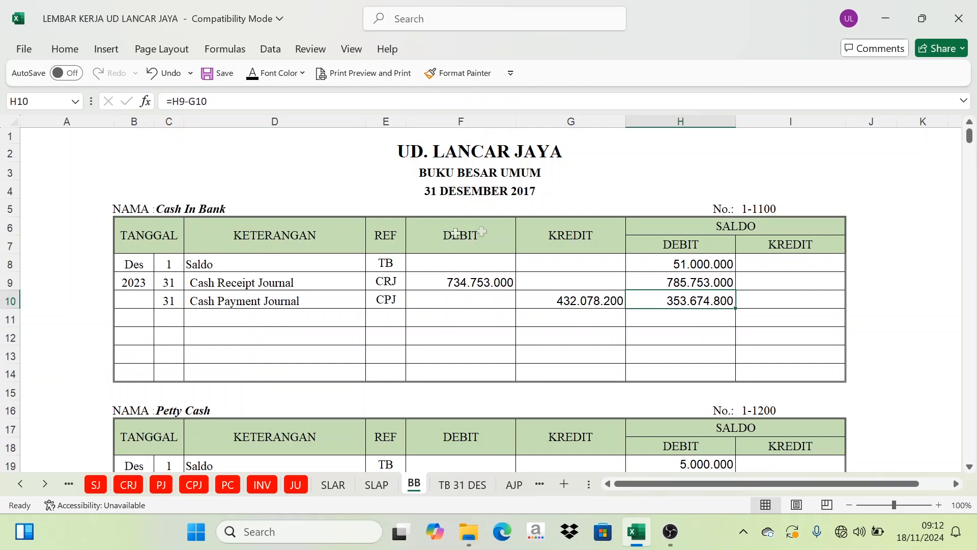
# Review the completed trial balance on TB 31 DES from the first account through the closing expense accounts
pyautogui.click(467, 487)
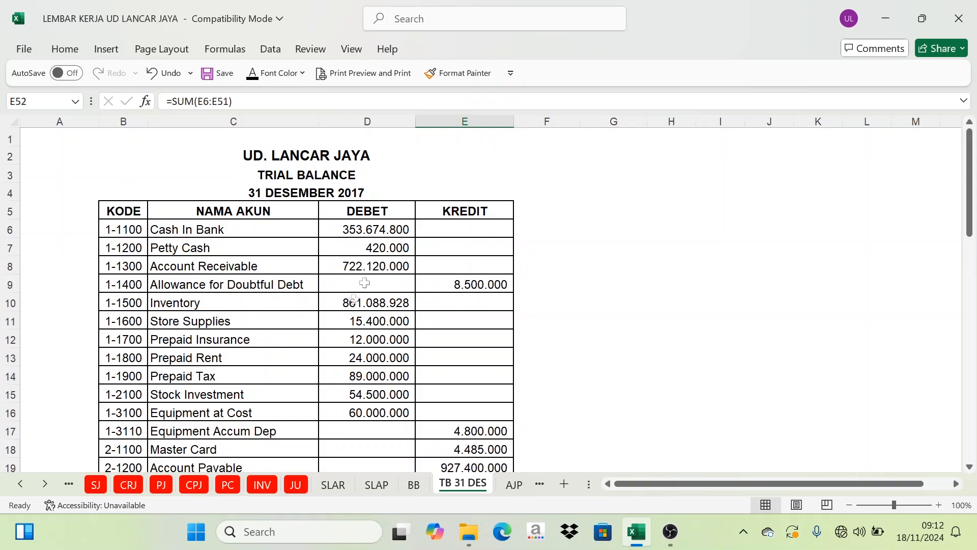
pyautogui.scroll(-5, 377, 280)
pyautogui.scroll(5, 440, 367)
pyautogui.scroll(-5, 408, 395)
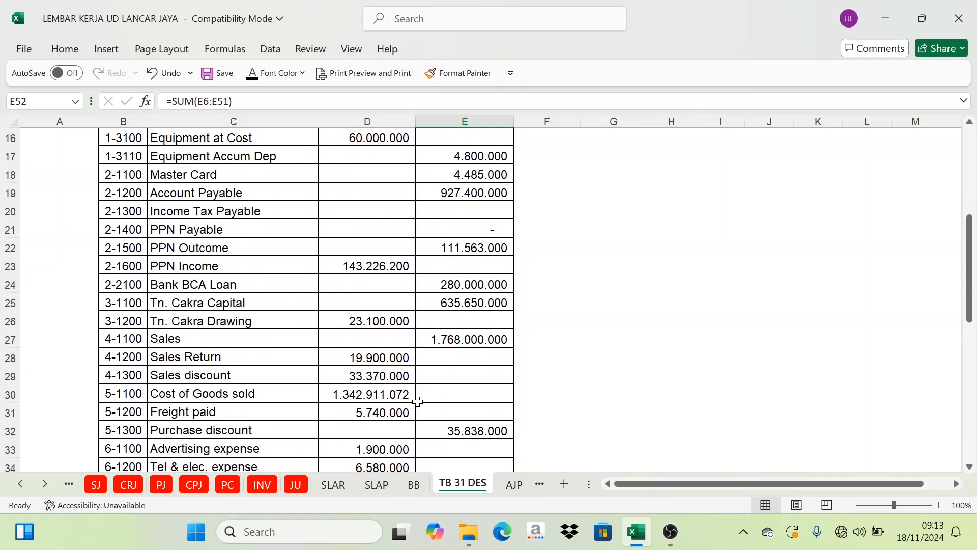
pyautogui.scroll(-6, 410, 412)
pyautogui.scroll(11, 397, 428)
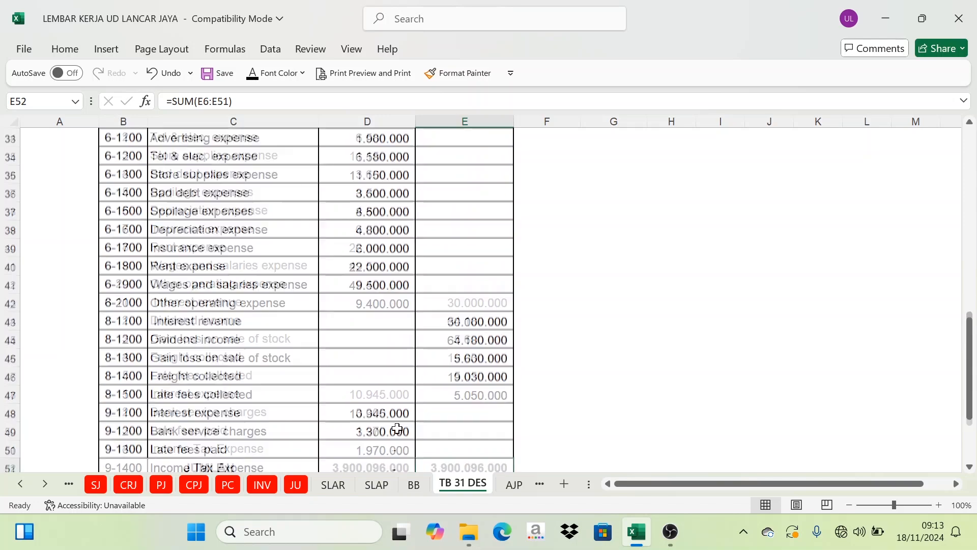